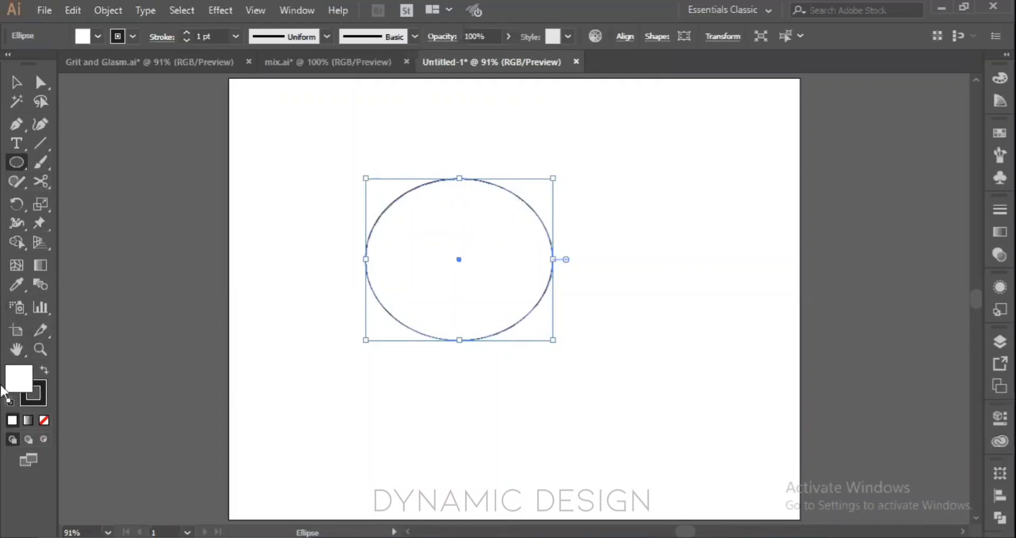
- Fill the ellipse with red and give it a yellow stroke from the swatches
left_click(1000, 132)
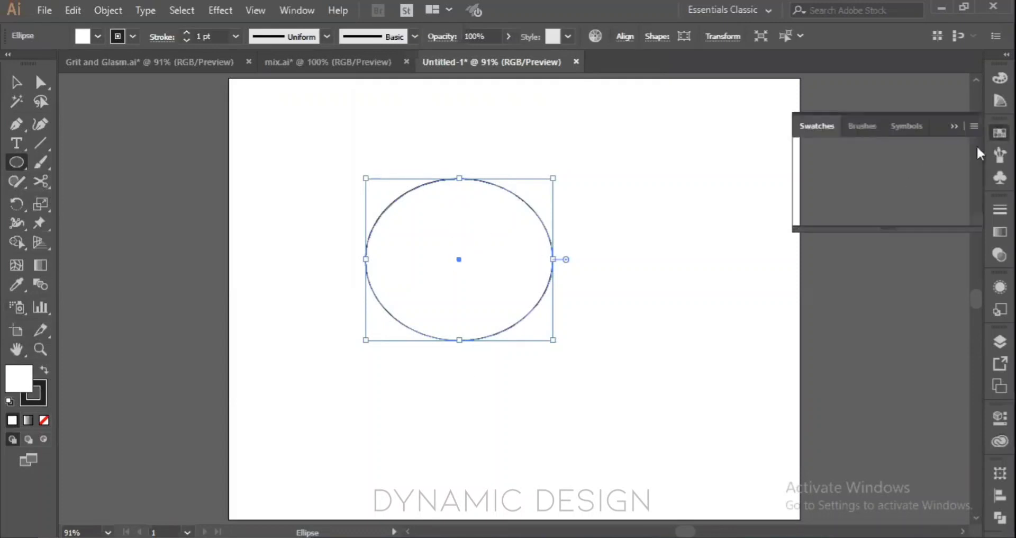
left_click(849, 179)
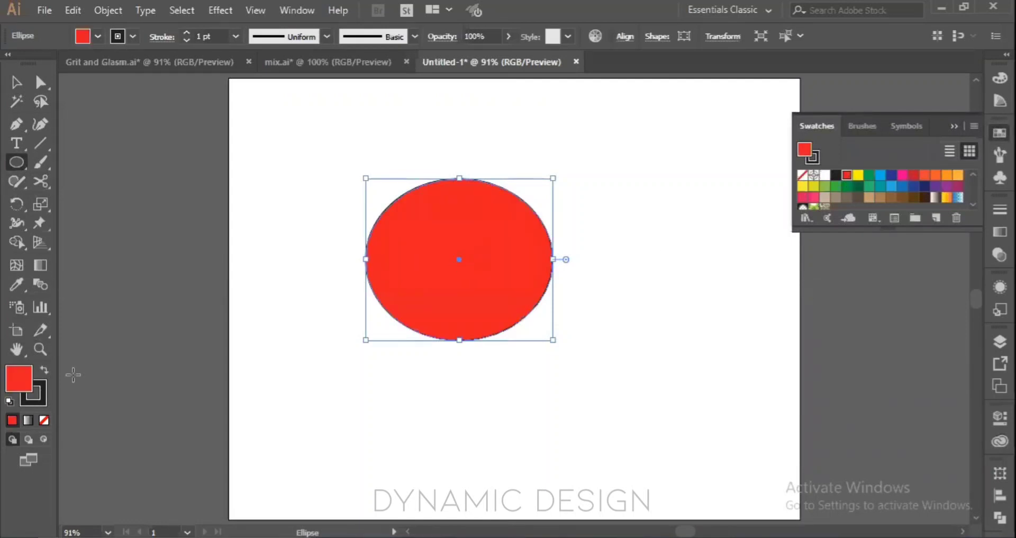
left_click(37, 398)
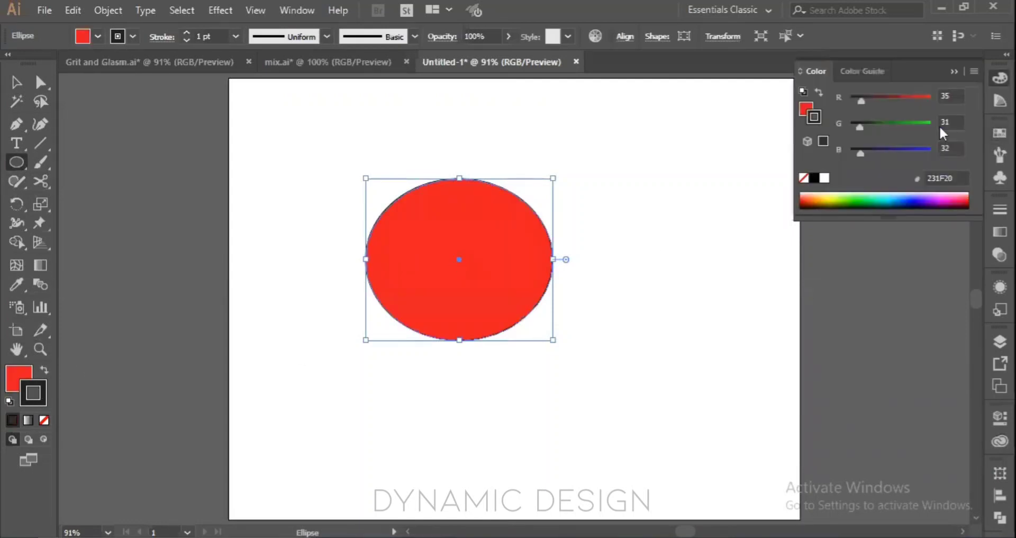
left_click(998, 137)
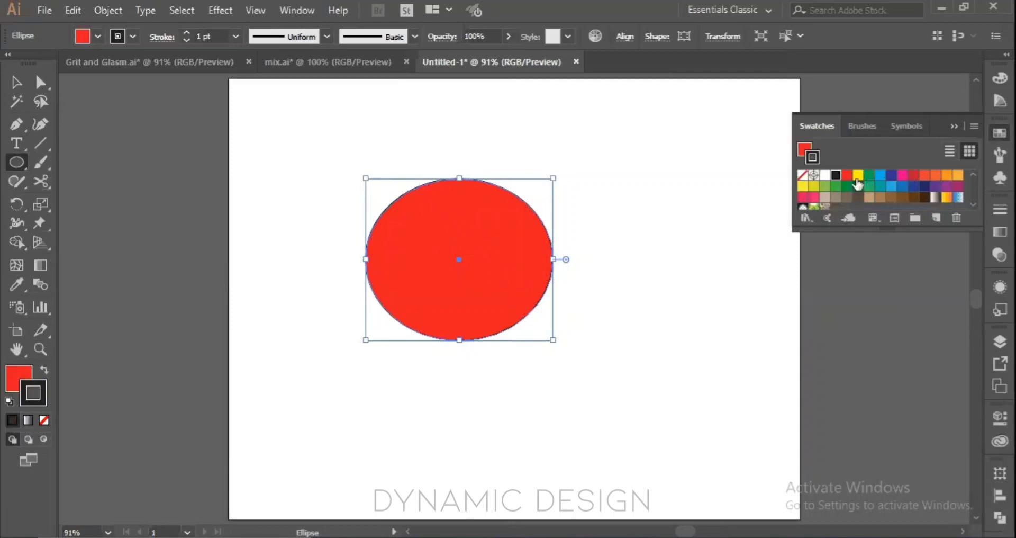
left_click(858, 174)
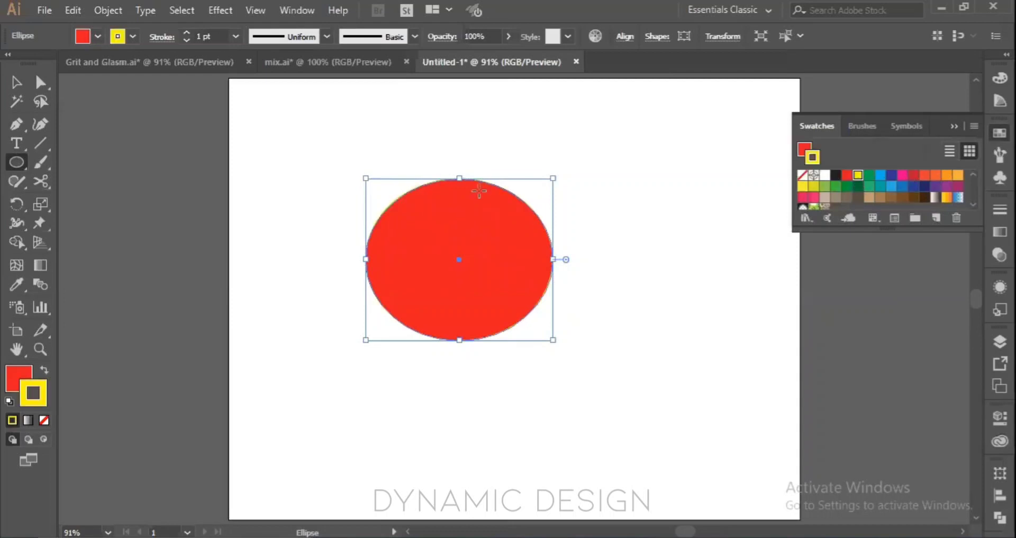
left_click(14, 79)
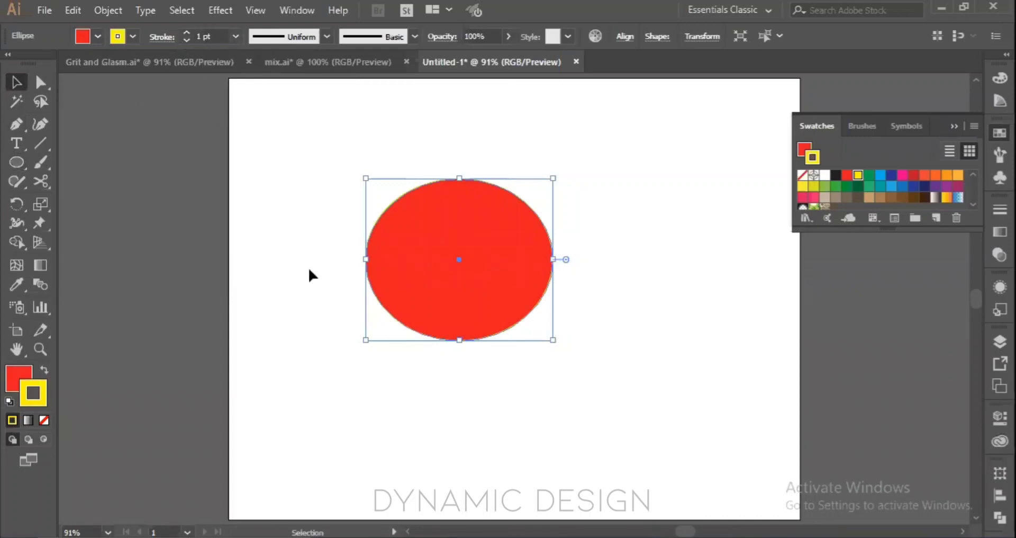
left_click(485, 155)
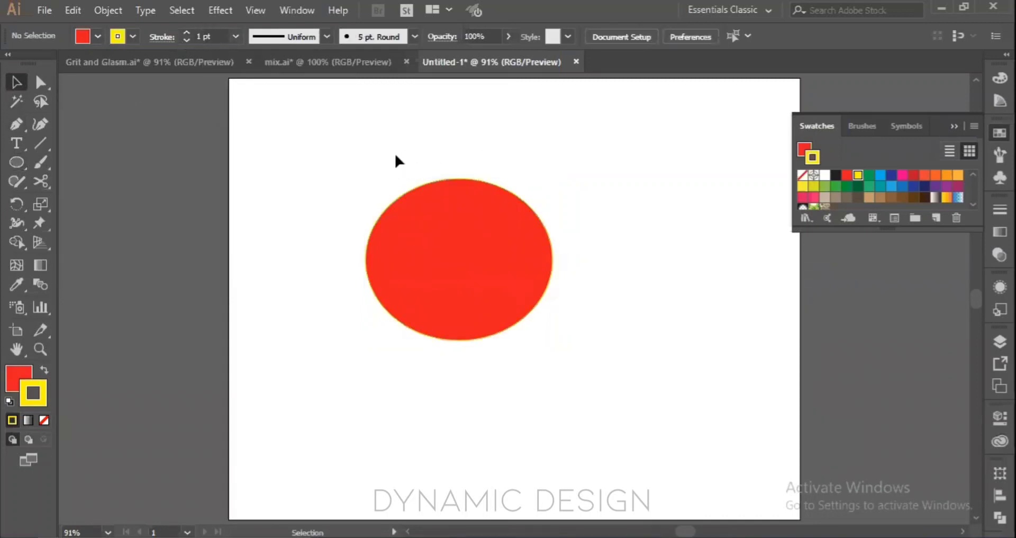
- Set the stroke weight of the red ellipse's yellow outline to 7 pt
left_click_drag(396, 154, 536, 369)
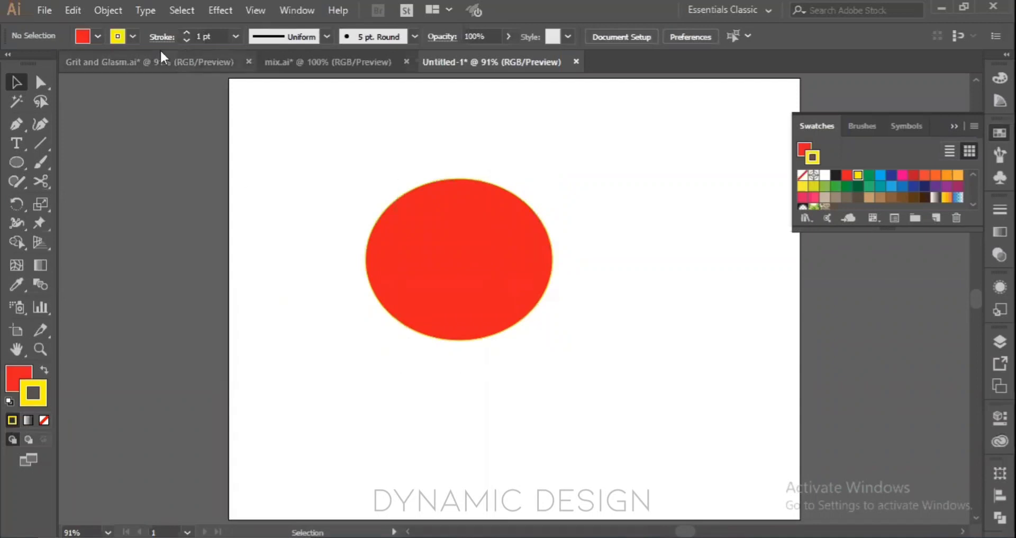
left_click(186, 32)
left_click(187, 31)
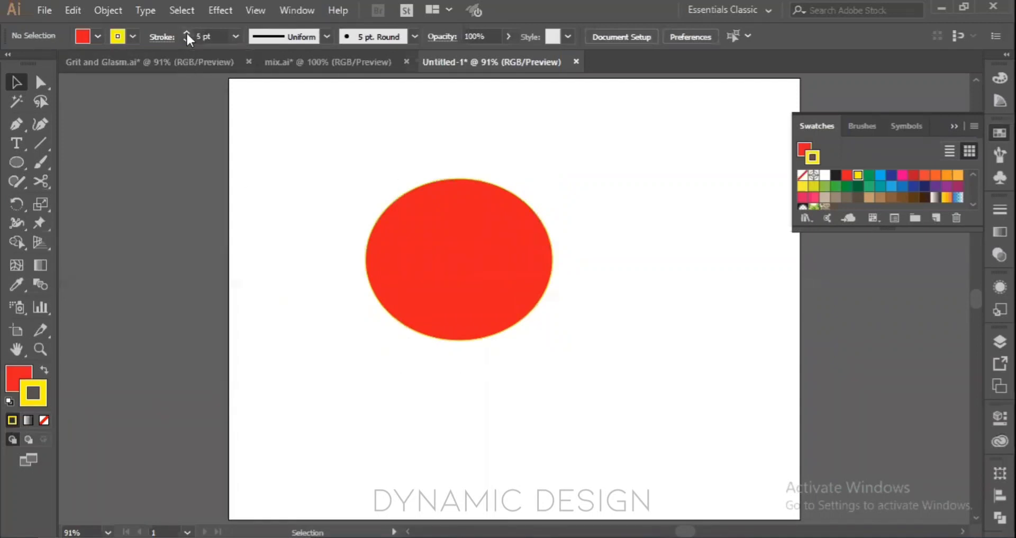
mouse_move(433, 140)
left_mouse_down()
mouse_move(523, 314)
mouse_move(561, 331)
left_mouse_up()
left_click(561, 331)
mouse_move(423, 133)
left_mouse_down()
mouse_move(522, 329)
mouse_move(538, 334)
left_mouse_up()
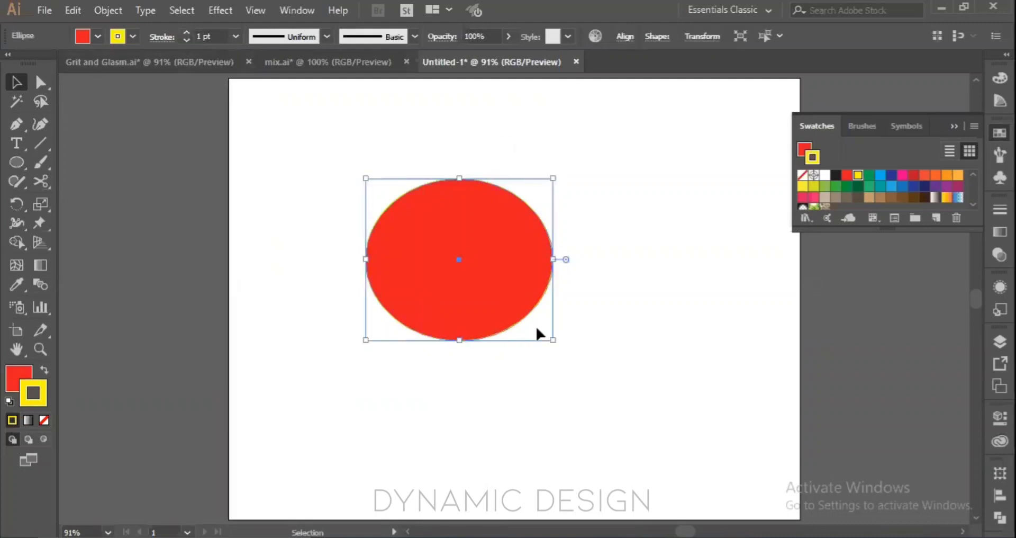
left_click(186, 33)
left_click(187, 33)
left_click(186, 33)
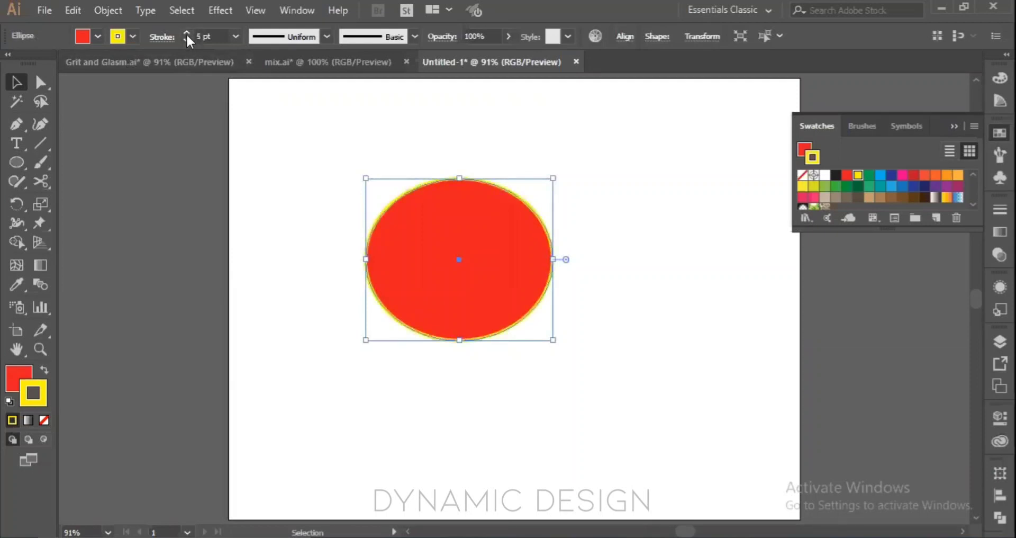
left_click(187, 33)
left_click(186, 33)
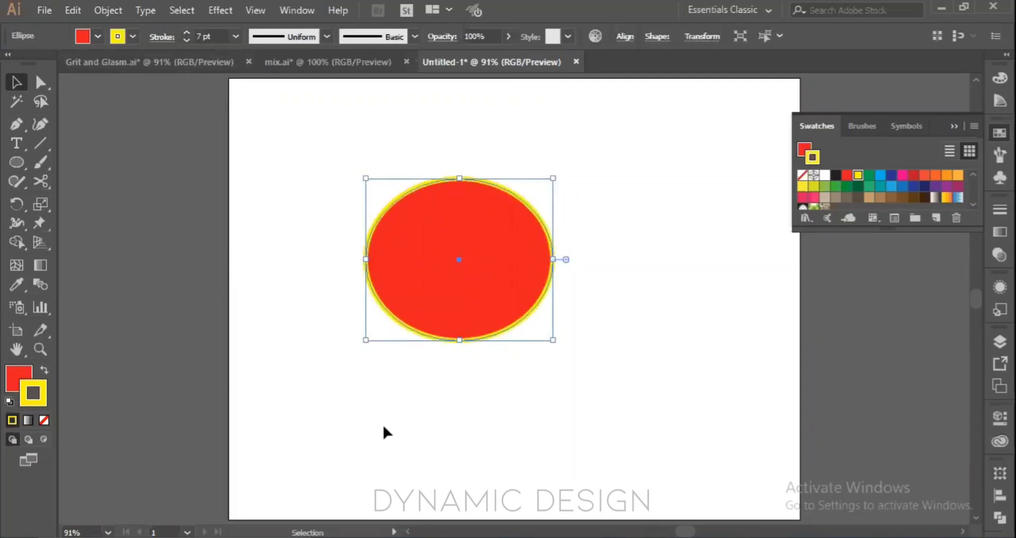
left_click(377, 444)
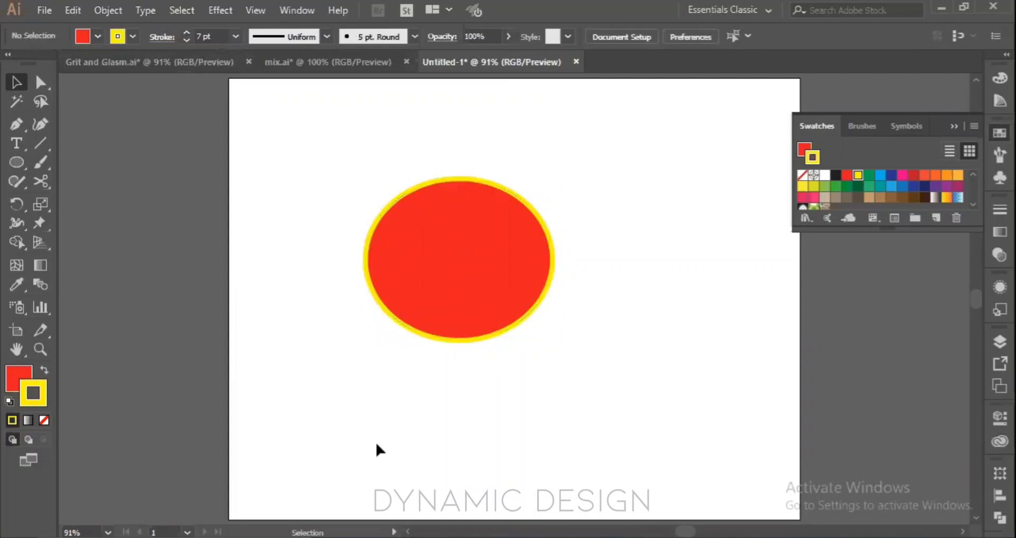
left_click(15, 380)
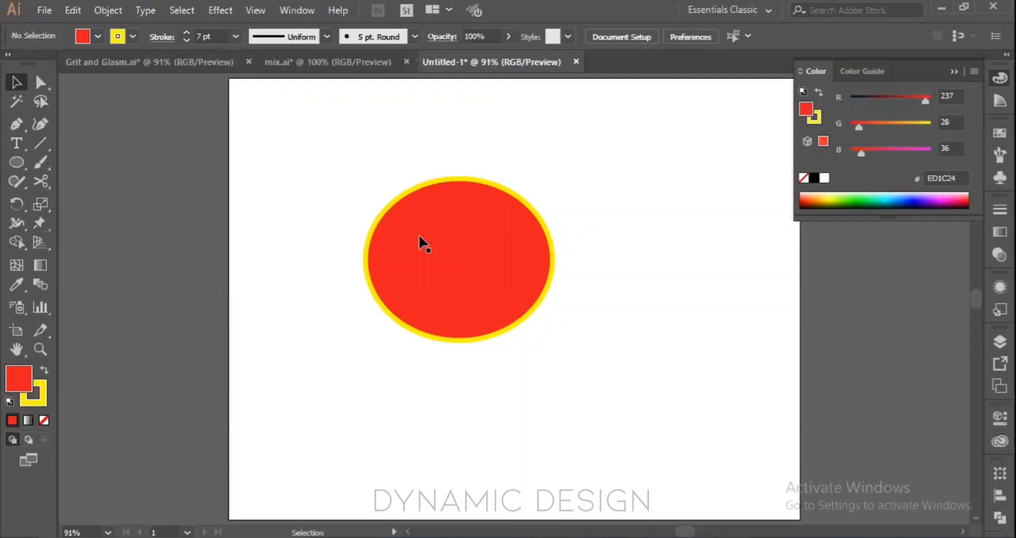
key("alt+Tab")
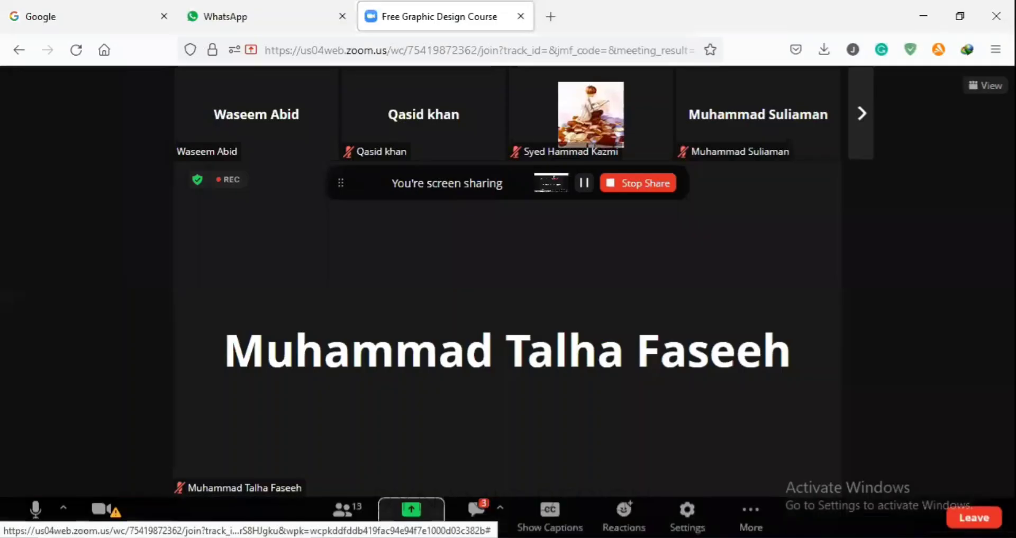
key("alt+Tab")
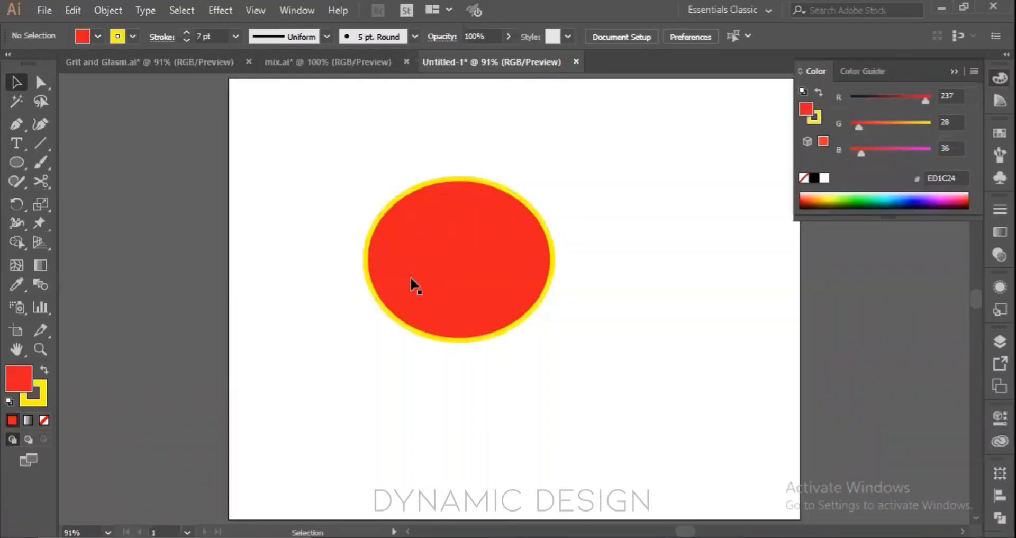
- Delete the red ellipse from the artboard and collapse the color settings
left_click_drag(328, 160, 566, 416)
left_click_drag(354, 175, 610, 408)
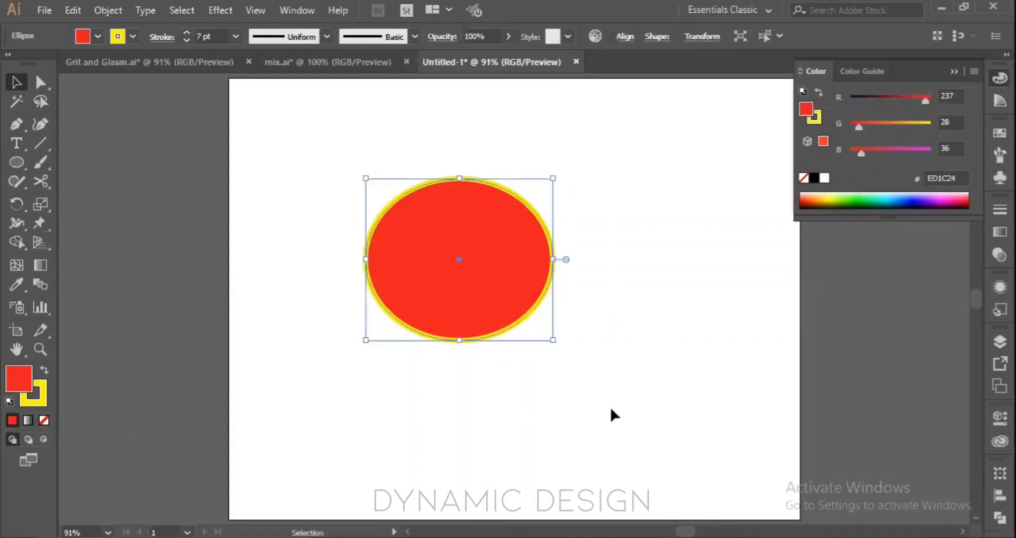
key("Delete")
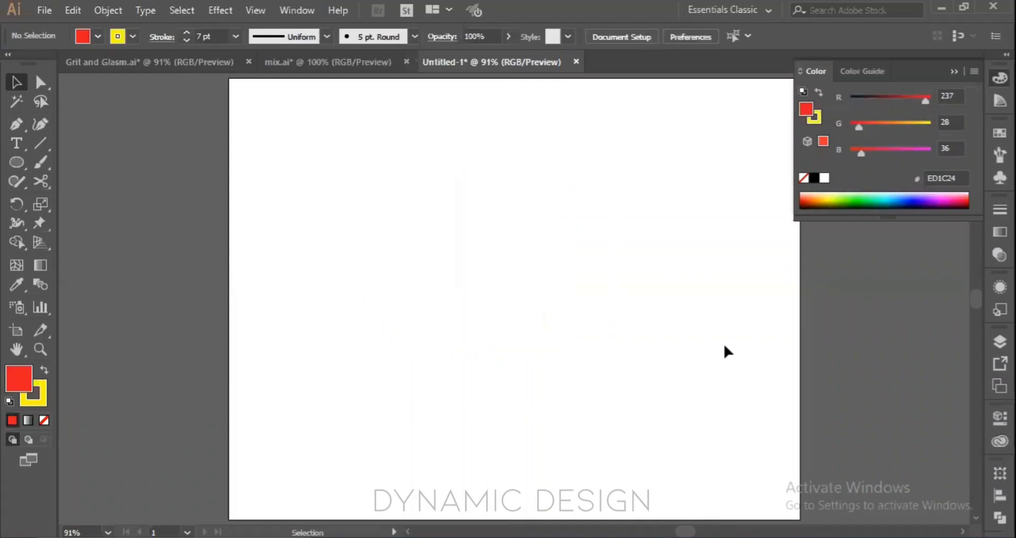
left_click(953, 71)
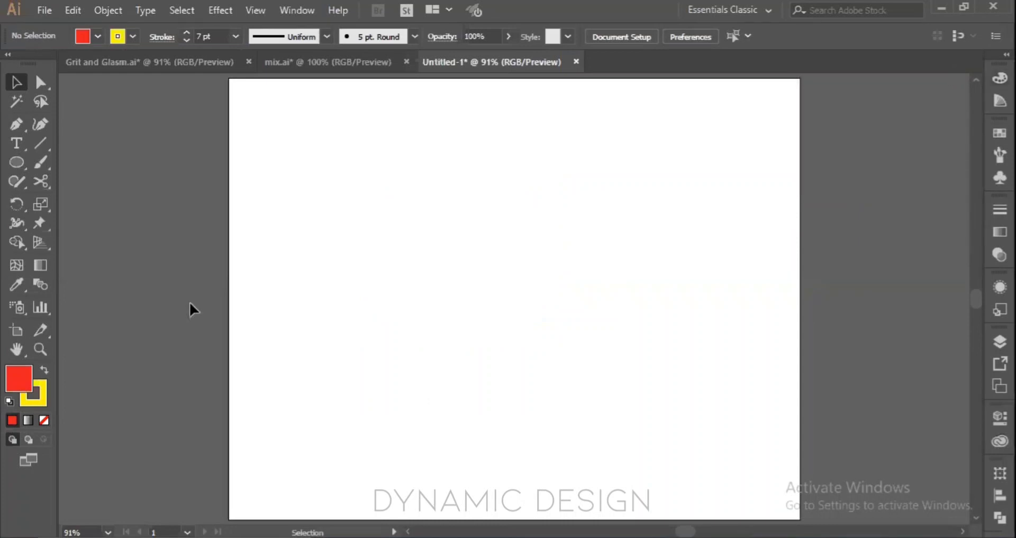
- Try to spray symbols onto the empty artboard with the Symbol Sprayer before choosing a symbol
left_click(16, 309)
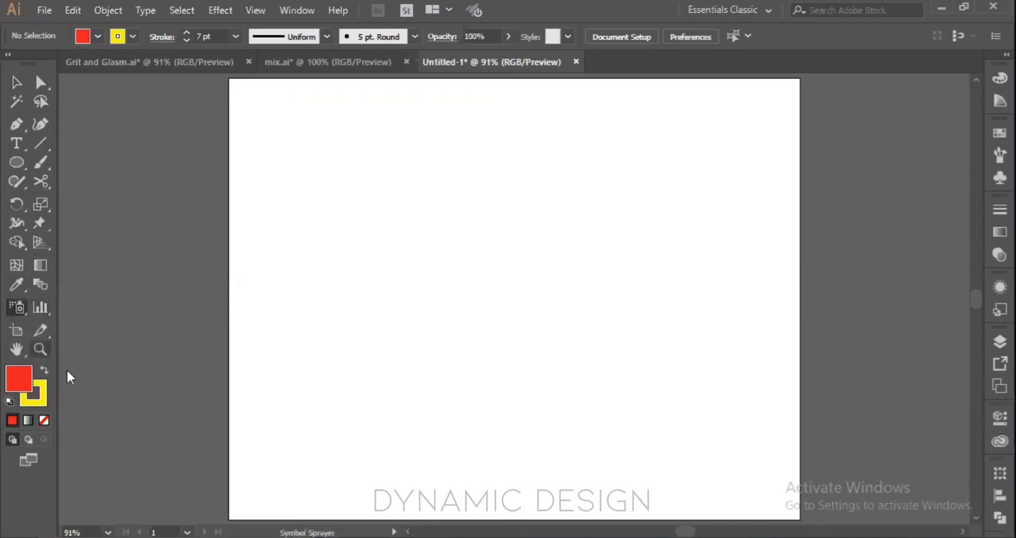
left_click(333, 182)
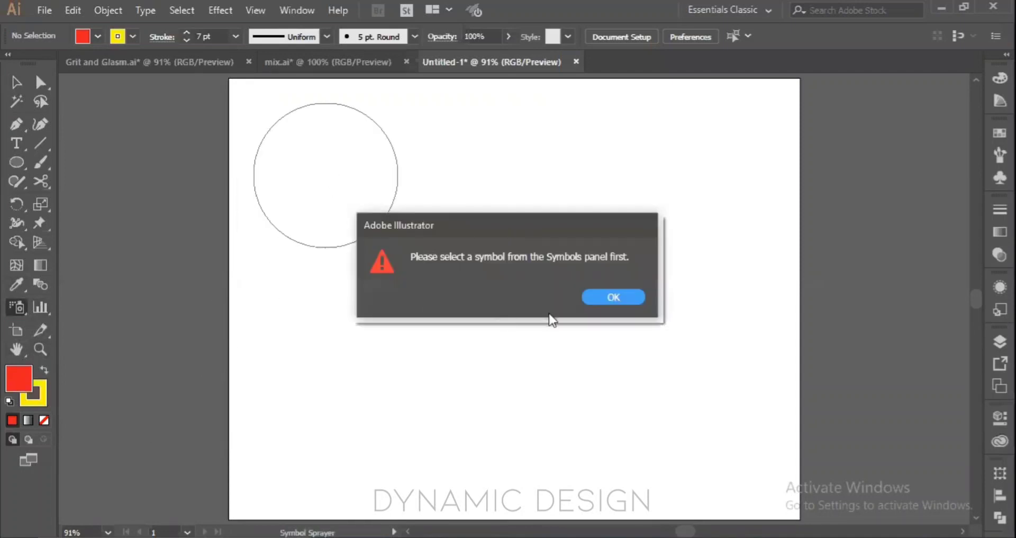
left_click(609, 298)
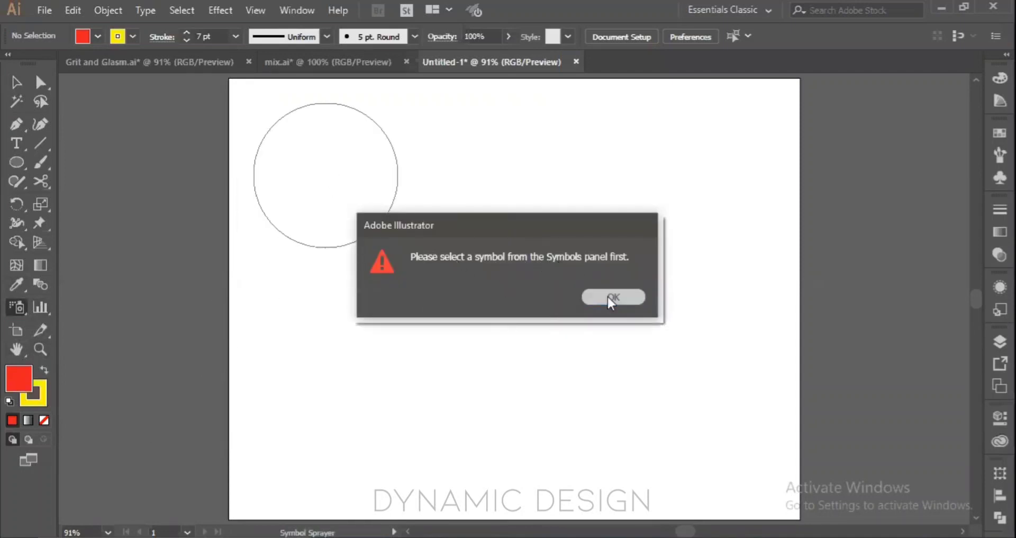
left_click(317, 144)
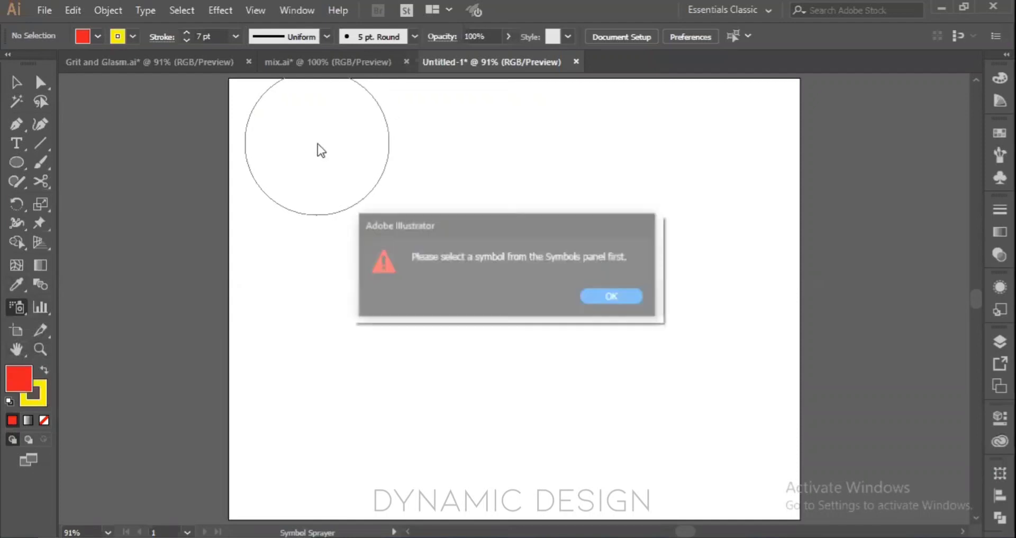
left_click(606, 298)
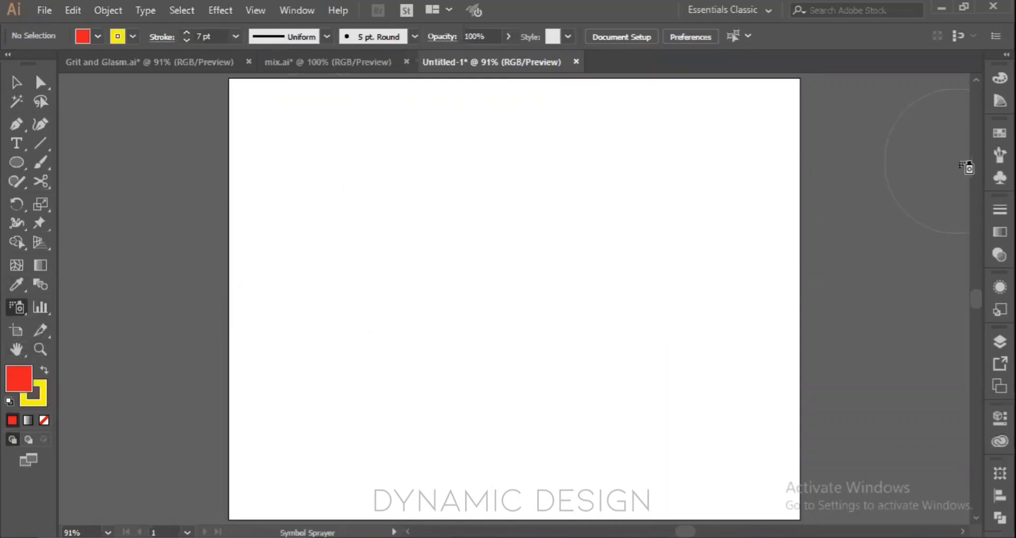
- Spray the pink flower symbol across most of the artboard with the Symbol Sprayer
left_click(1001, 183)
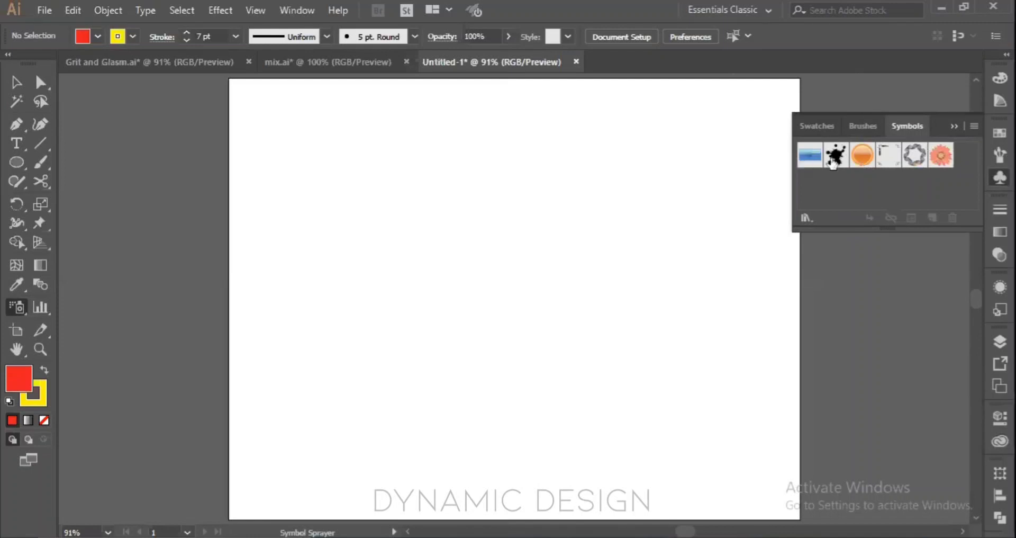
left_click(940, 158)
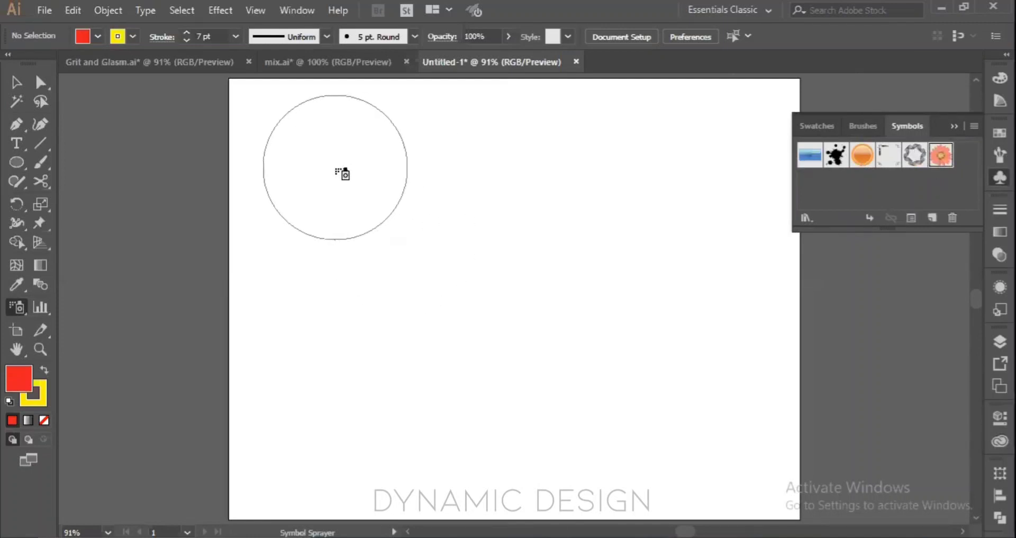
mouse_move(342, 174)
left_mouse_down()
mouse_move(459, 205)
mouse_move(511, 228)
mouse_move(533, 254)
mouse_move(534, 281)
mouse_move(359, 369)
mouse_move(378, 401)
mouse_move(443, 436)
mouse_move(592, 433)
mouse_move(616, 418)
mouse_move(565, 399)
mouse_move(440, 386)
mouse_move(366, 334)
mouse_move(410, 252)
mouse_move(599, 277)
mouse_move(633, 269)
mouse_move(636, 244)
mouse_move(465, 310)
mouse_move(407, 353)
mouse_move(379, 315)
mouse_move(427, 228)
mouse_move(578, 293)
mouse_move(520, 360)
mouse_move(505, 226)
mouse_move(580, 227)
mouse_move(479, 400)
mouse_move(374, 262)
left_mouse_up()
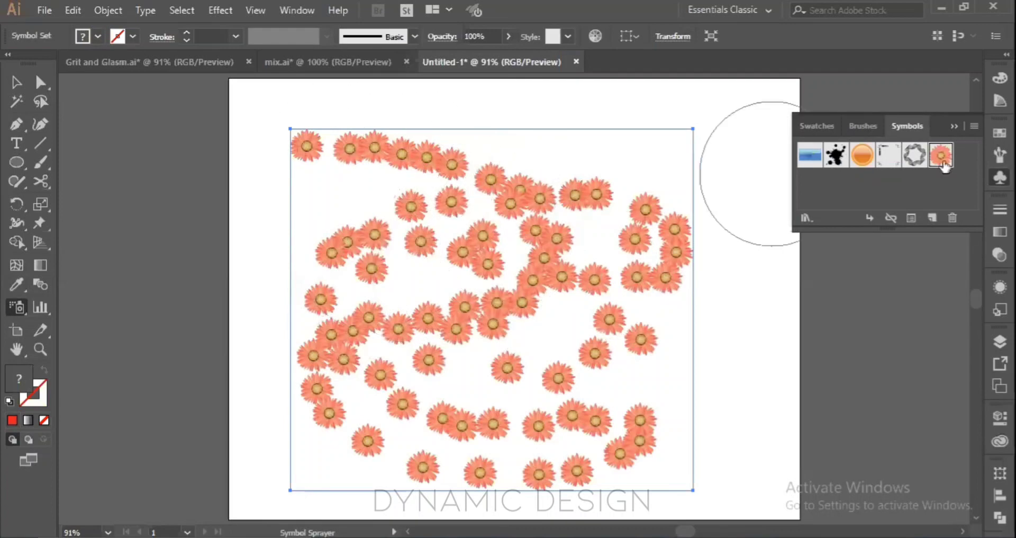
- Spray the grey ring-shaped symbol among the flowers and delete the whole symbol set
left_click(912, 158)
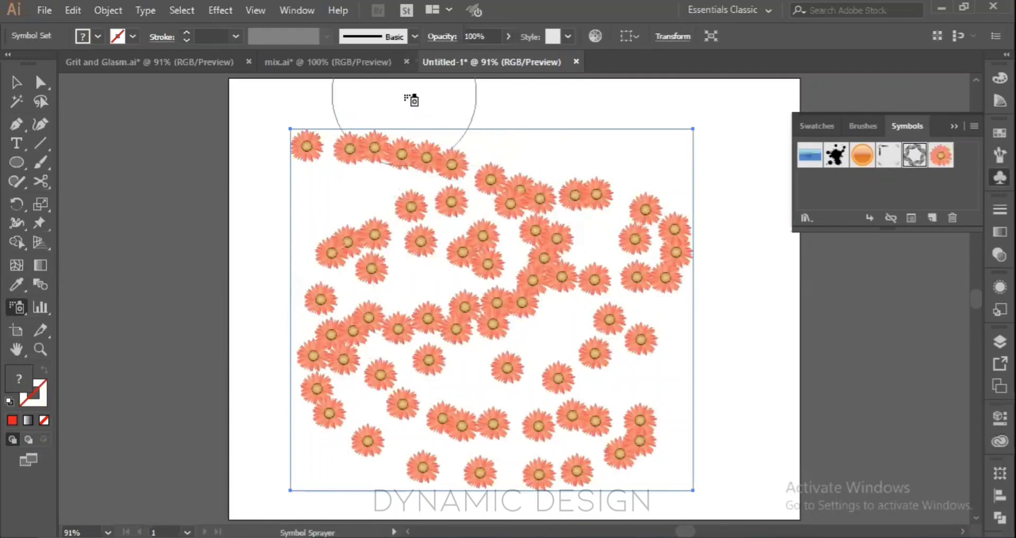
mouse_move(411, 97)
left_mouse_down()
mouse_move(526, 162)
mouse_move(491, 181)
mouse_move(533, 332)
mouse_move(522, 418)
mouse_move(541, 316)
left_mouse_up()
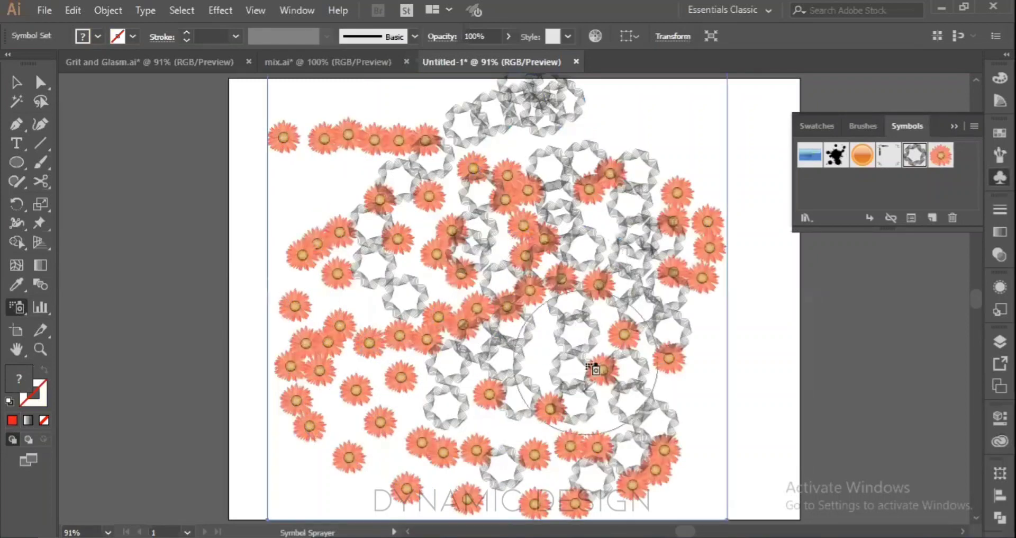
key("Delete")
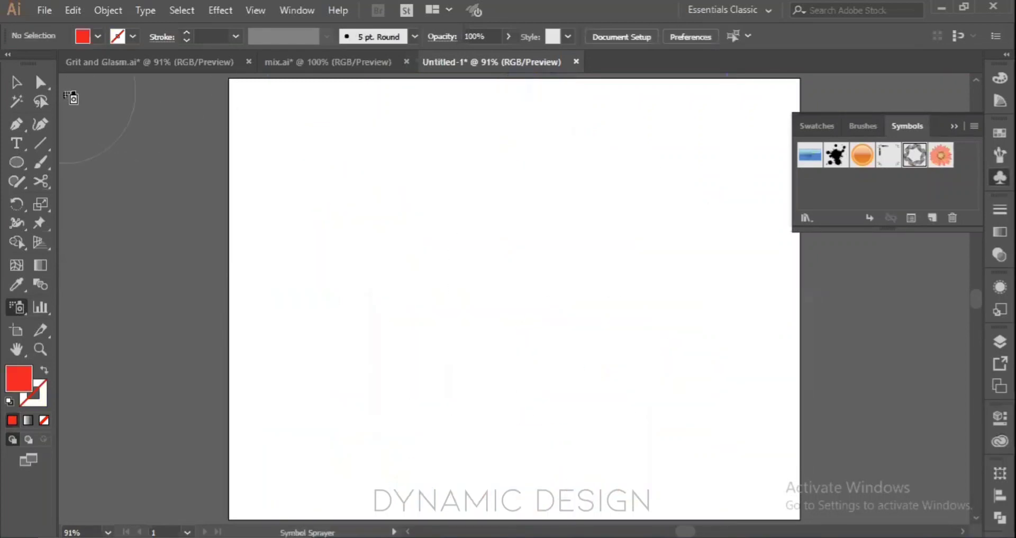
- Draw a tall, narrow ellipse in the upper part of the artboard
left_click(18, 133)
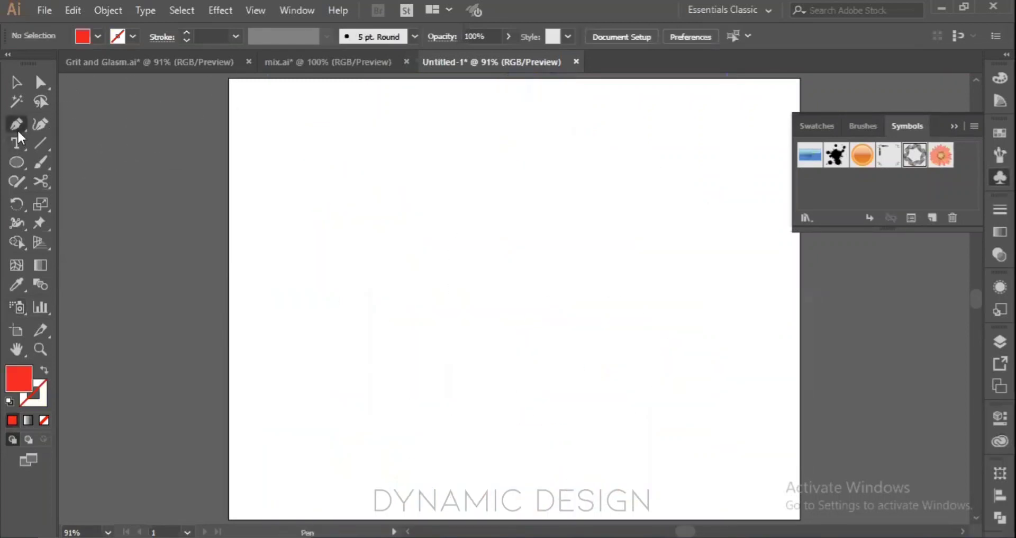
left_click(16, 162)
left_click_drag(371, 146, 415, 251)
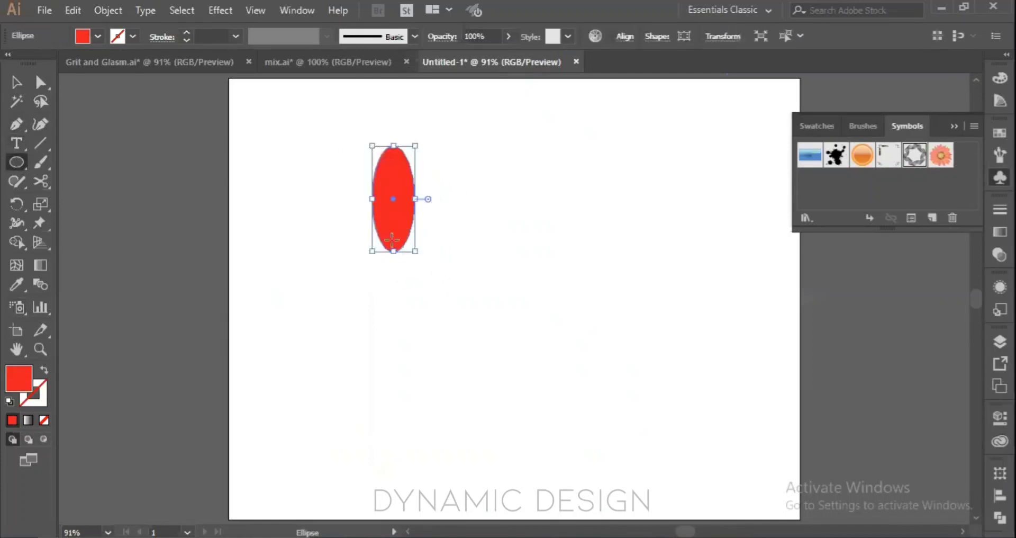
- Give the narrow ellipse a black stroke and remove its fill
left_click(38, 394)
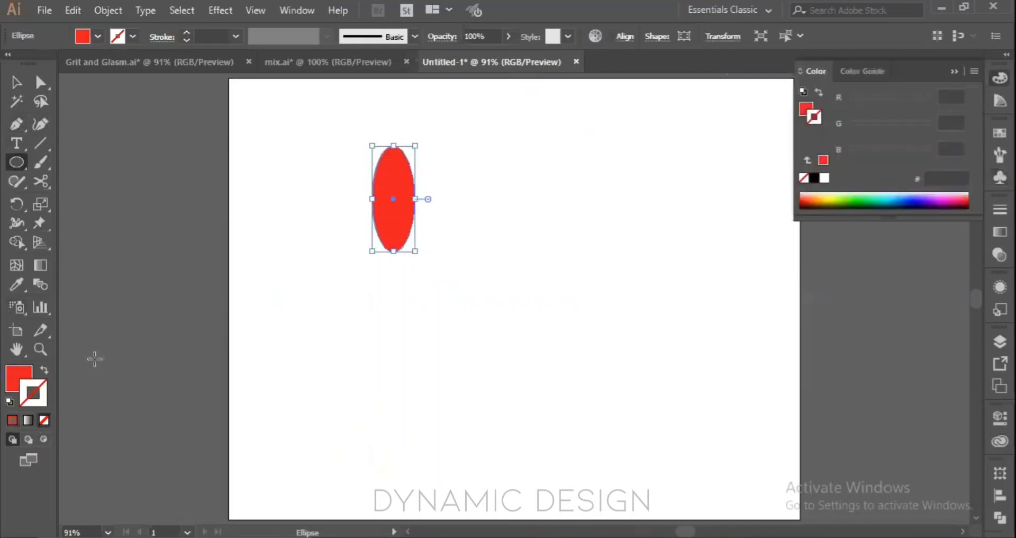
left_click(814, 178)
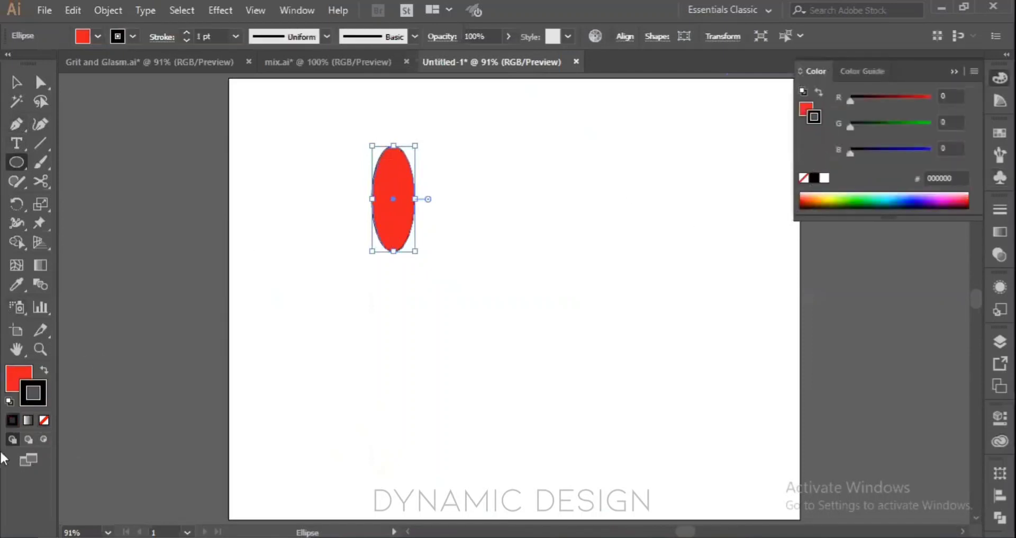
left_click(18, 372)
left_click(44, 420)
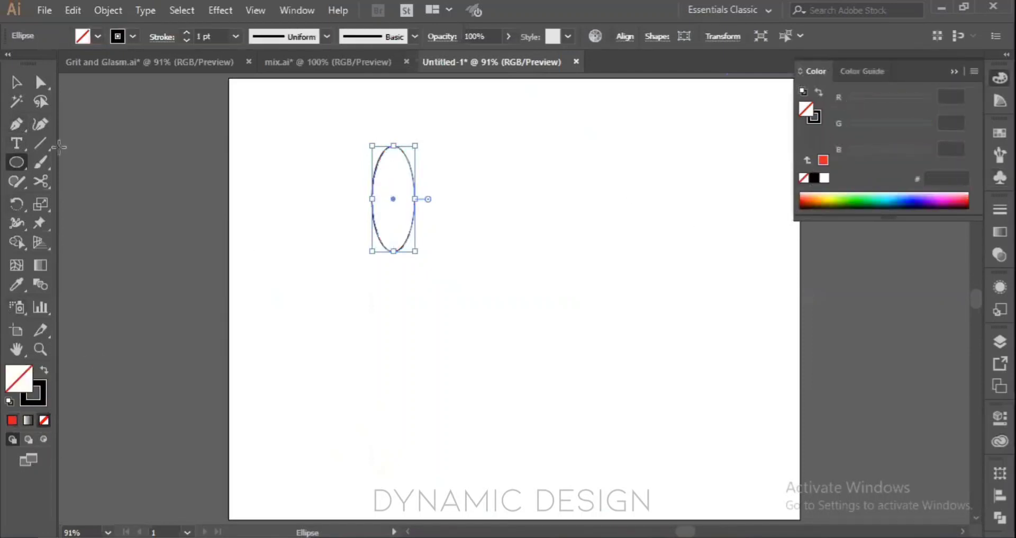
- Convert the ellipse's top and bottom anchor points to sharp corners with the Anchor Point tool, shaping a pointed petal
left_click_drag(14, 125, 100, 177)
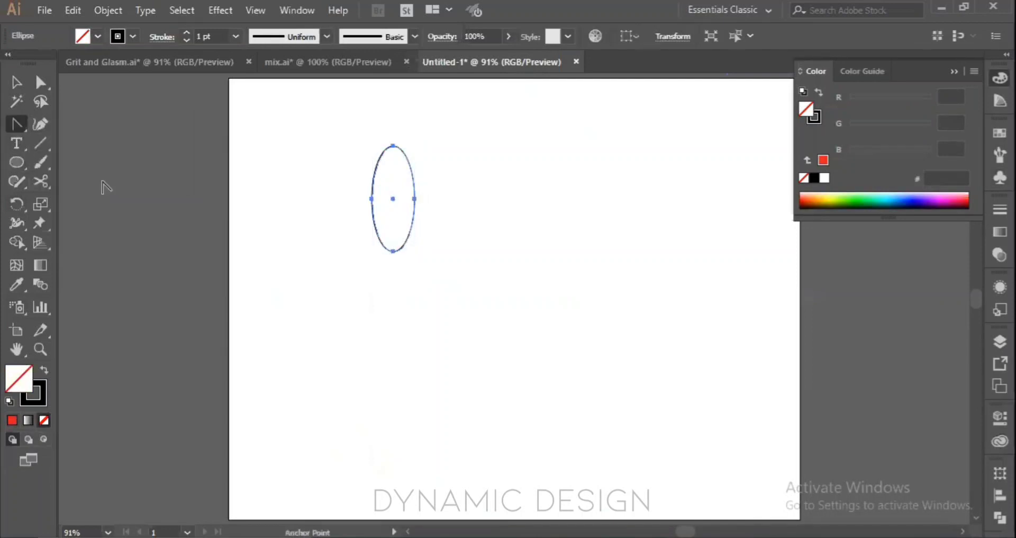
left_click(394, 145)
left_click(393, 147)
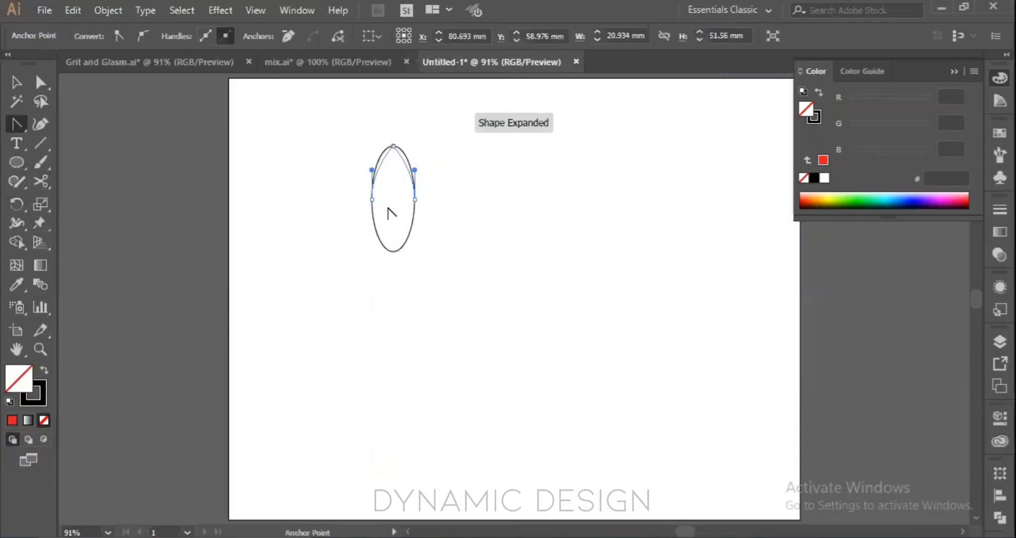
left_click(393, 251)
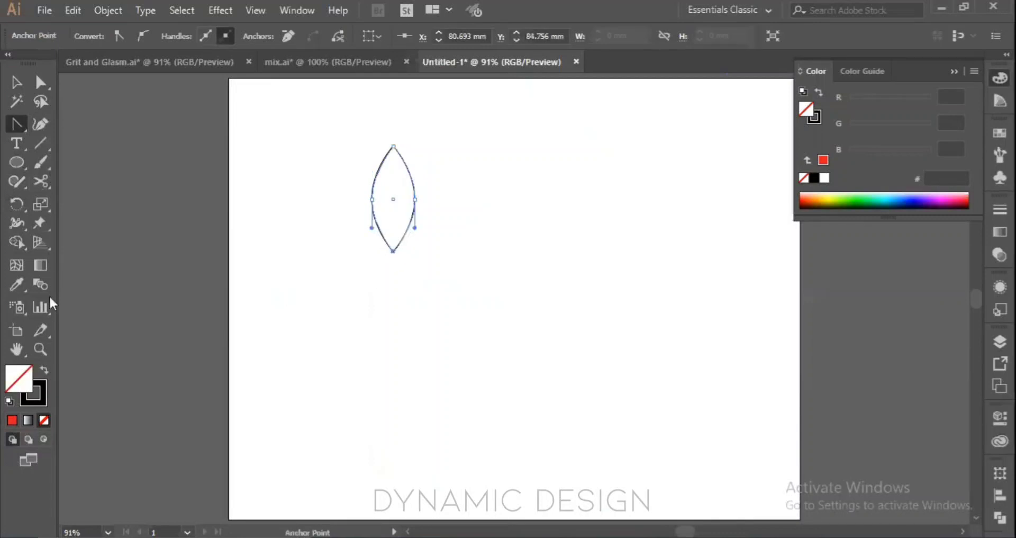
- Try to rotate the petal about its bottom tip and deselect it
left_click(18, 204)
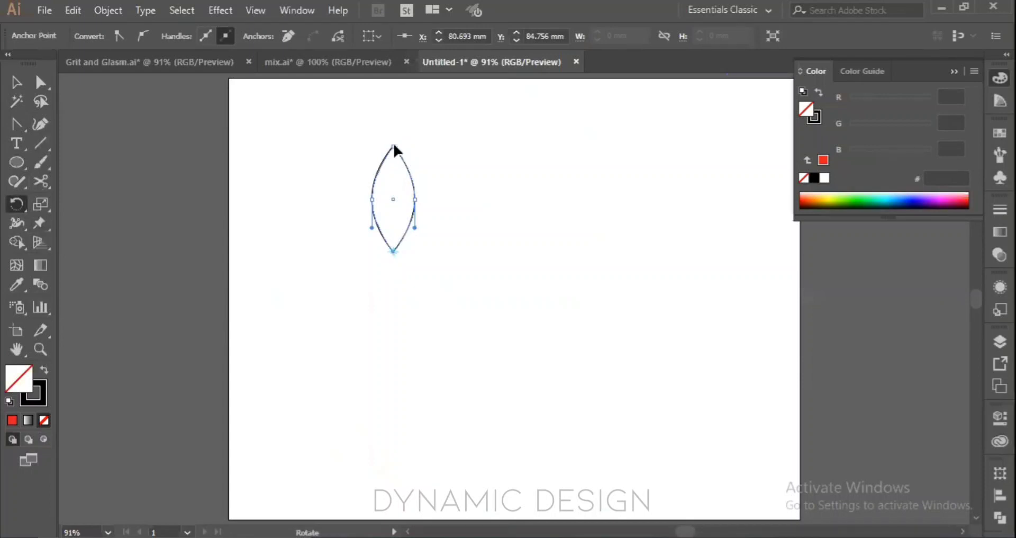
left_click_drag(393, 145, 440, 263)
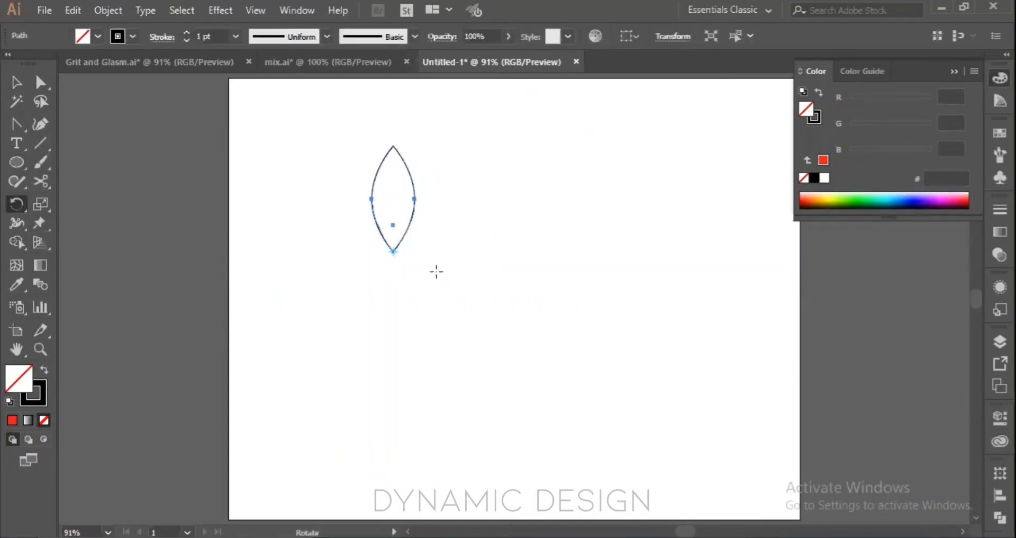
left_click(393, 252)
key("v")
left_click(415, 293)
- Select the whole petal and rotate a copy of it about 45 degrees clockwise around its bottom tip
left_click_drag(342, 150, 447, 197)
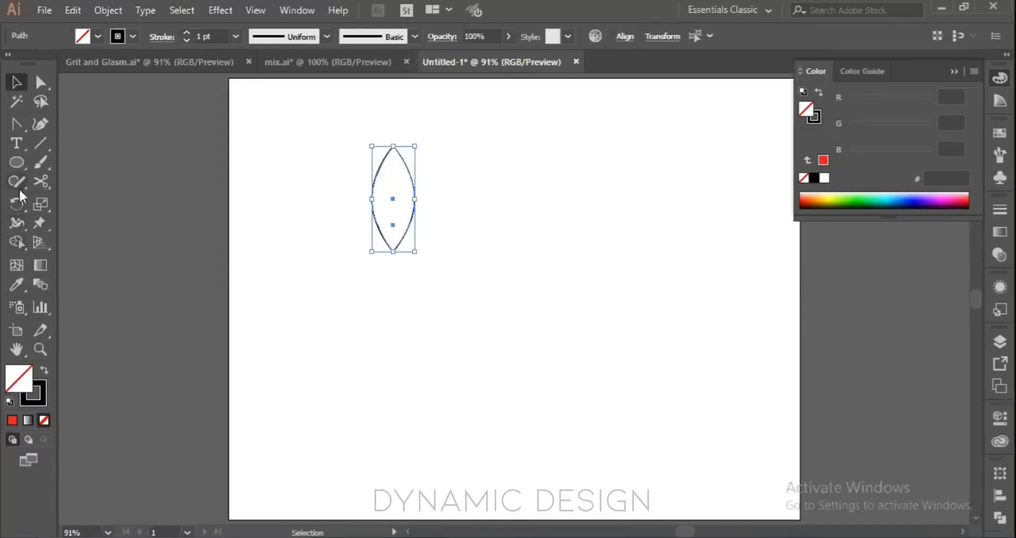
left_click(16, 205)
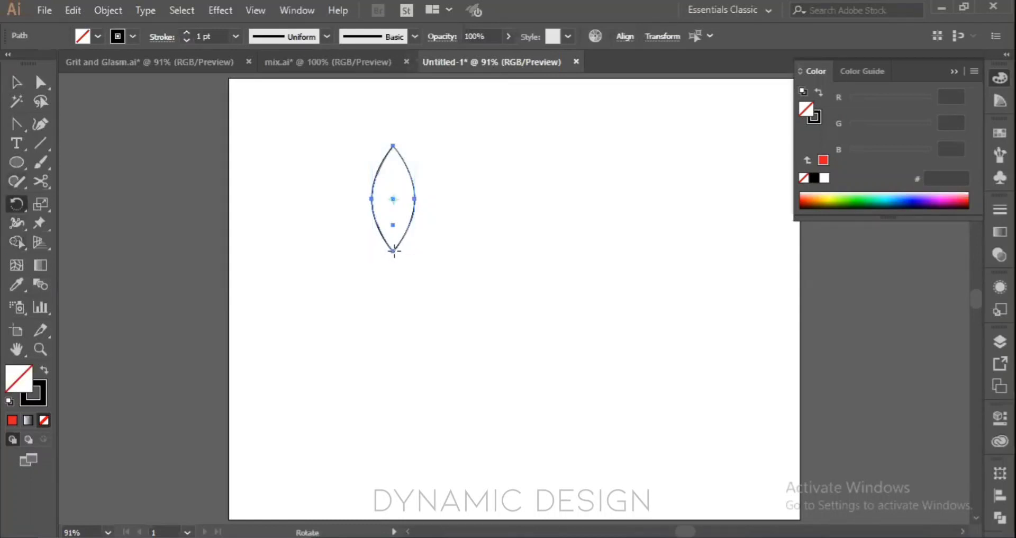
left_click(393, 250)
left_click_drag(394, 148, 460, 196)
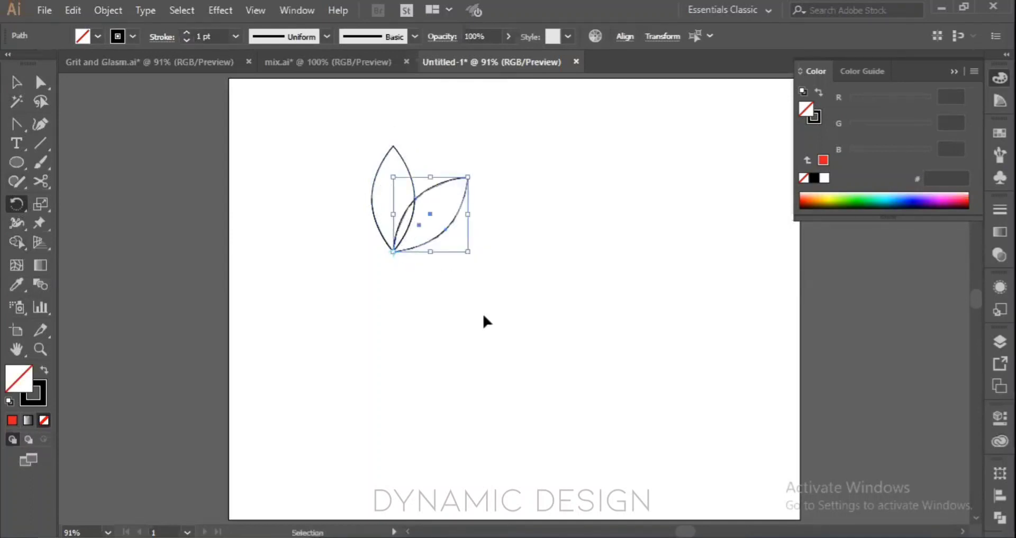
- Repeat the rotated copy six more times to complete an eight-petal flower
key("ctrl+d")
key("ctrl+d")
key("ctrl+d")
key("ctrl+d")
key("ctrl+d")
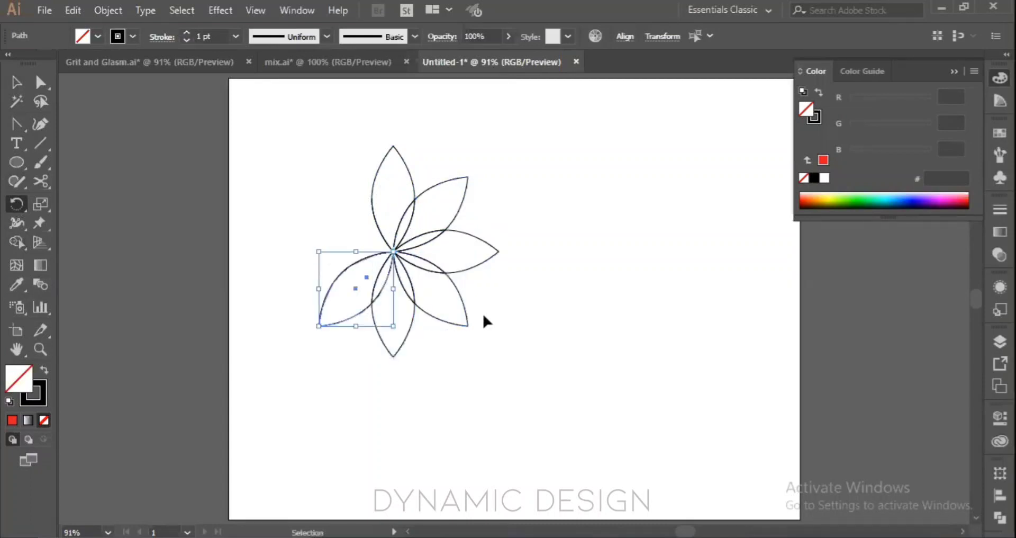
key("ctrl+d")
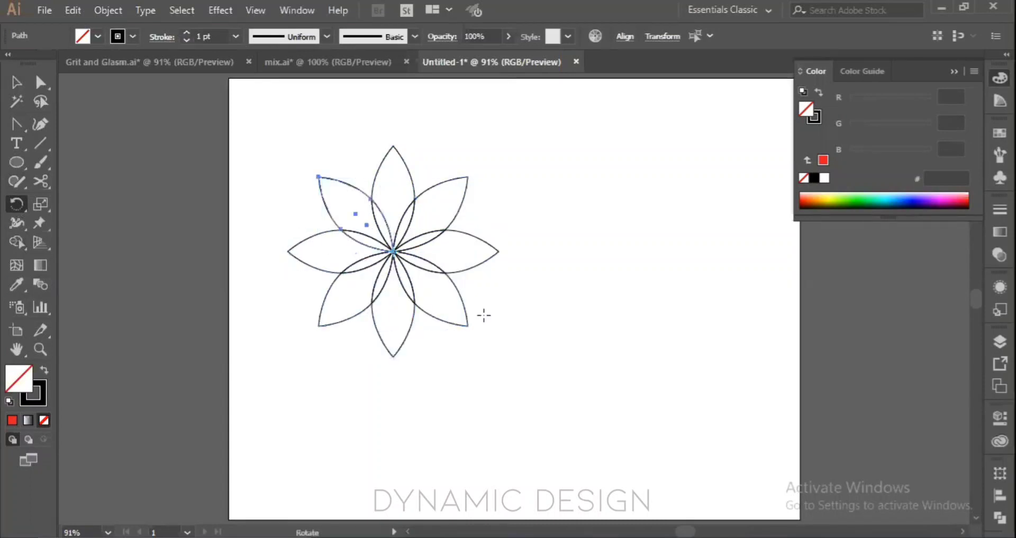
- Select all the petals and swap their fill and stroke so they are filled black without a stroke
key("v")
left_click(514, 333)
left_click_drag(511, 371, 300, 154)
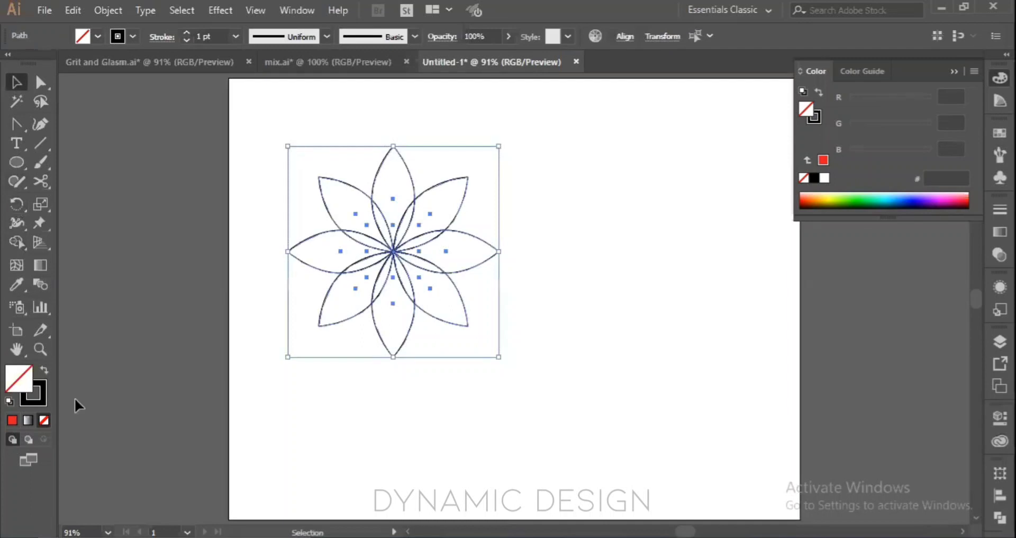
left_click(45, 372)
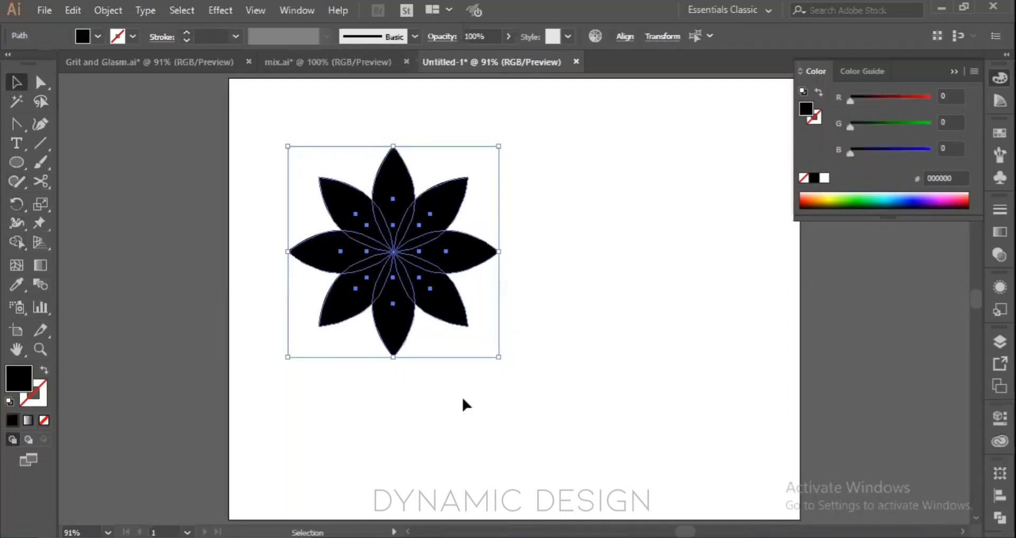
- Give all the petals a white stroke and scale the flower down proportionally around its center to roughly 57% of its size
left_click(538, 400)
left_click_drag(311, 153, 470, 370)
left_click(41, 401)
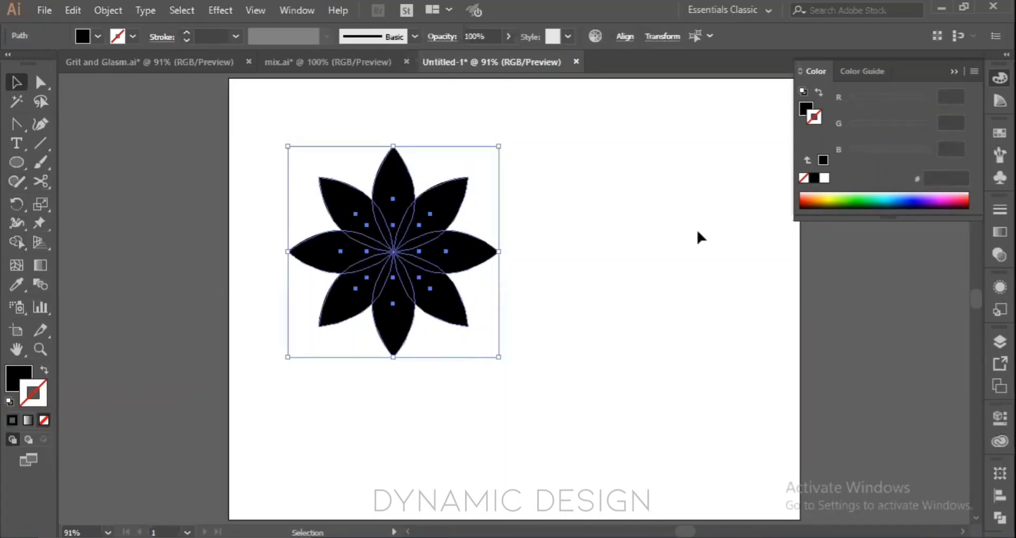
left_click(825, 179)
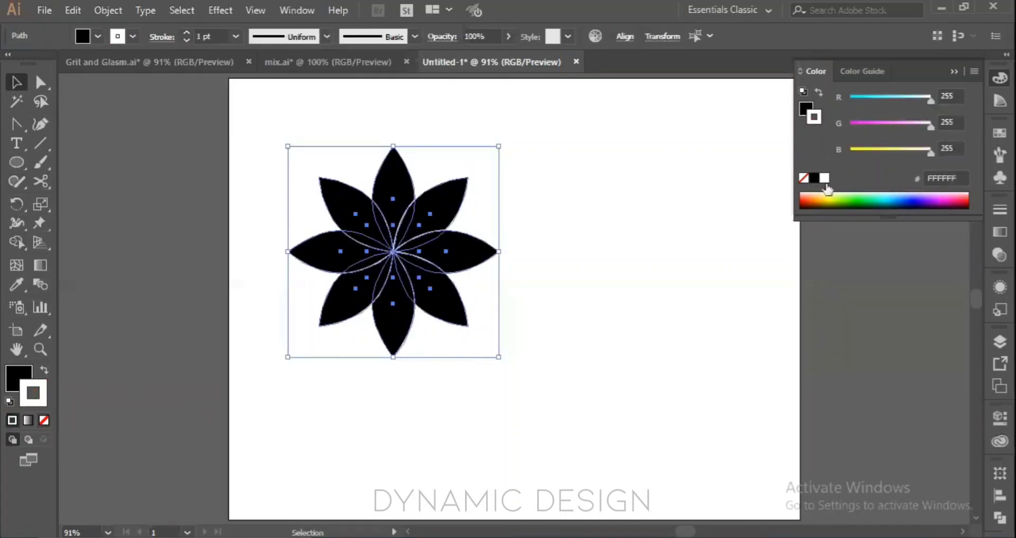
left_click(533, 362)
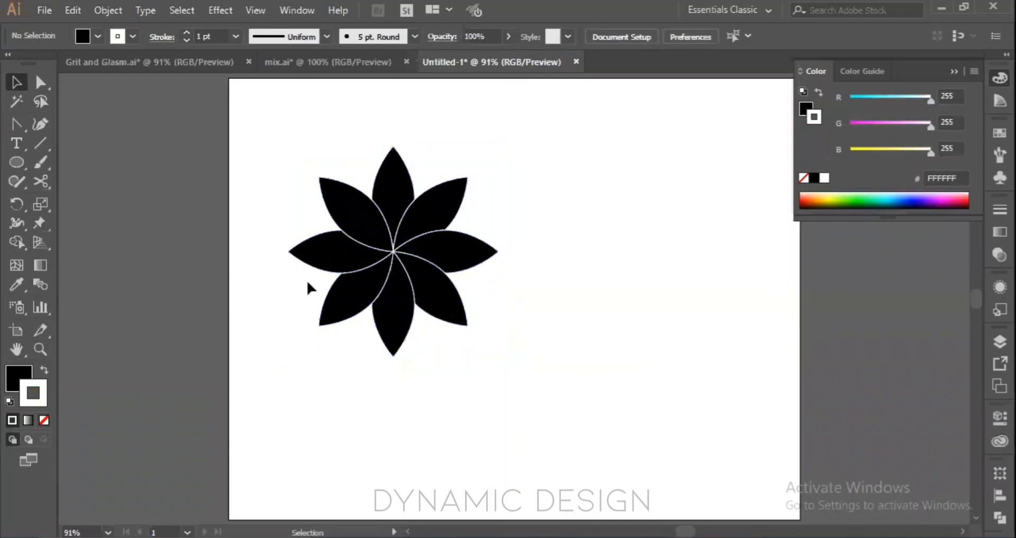
mouse_move(311, 159)
left_mouse_down()
mouse_move(510, 359)
mouse_move(453, 312)
left_mouse_up()
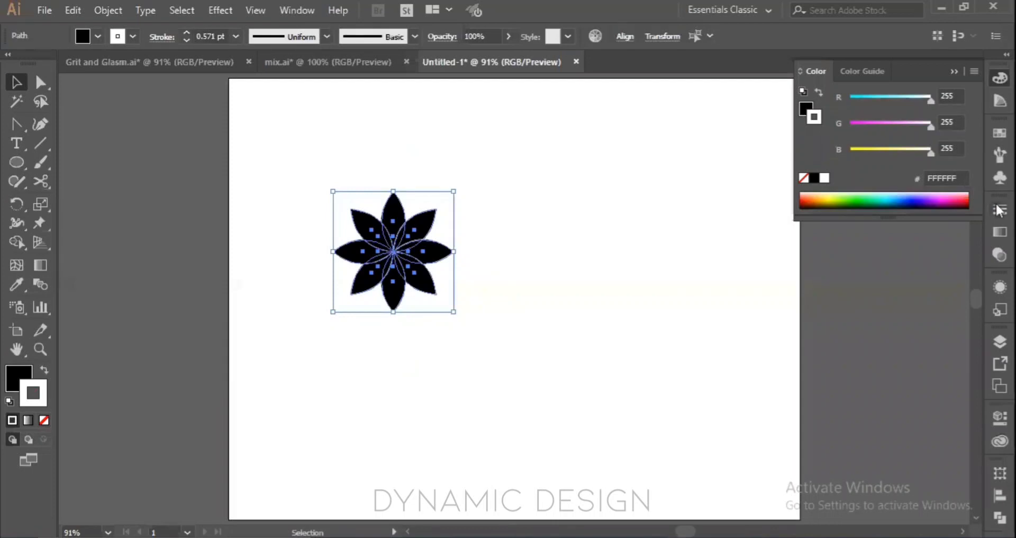
- Save the flower as a dynamic symbol named Flower and delete the flower from the artboard
left_click(1000, 178)
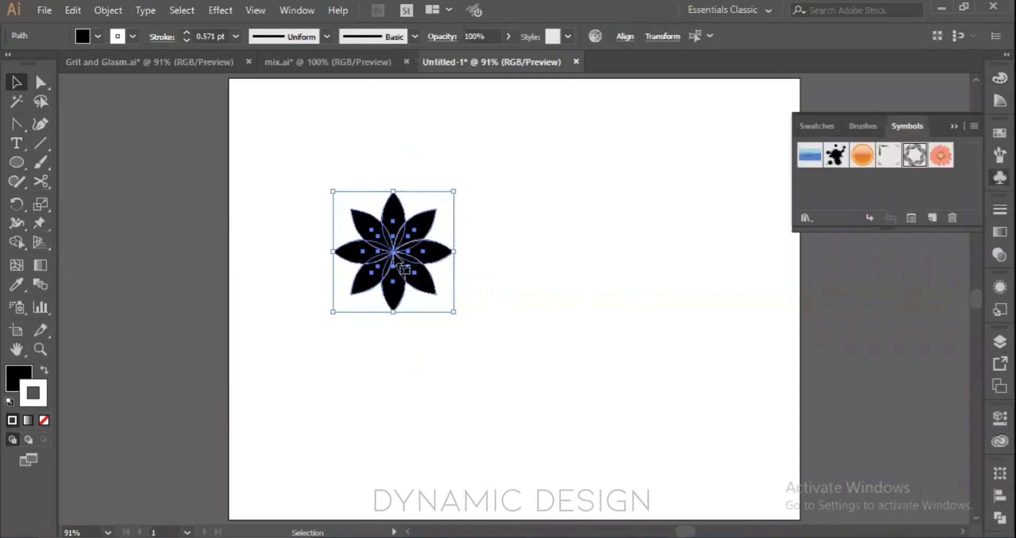
left_click_drag(394, 255, 883, 190)
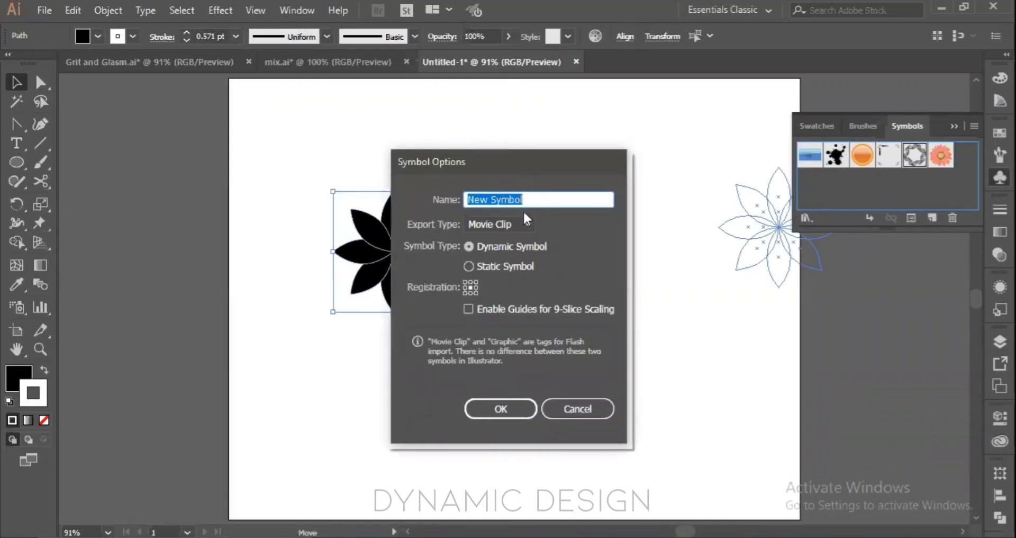
key("BackSpace")
type("Flower")
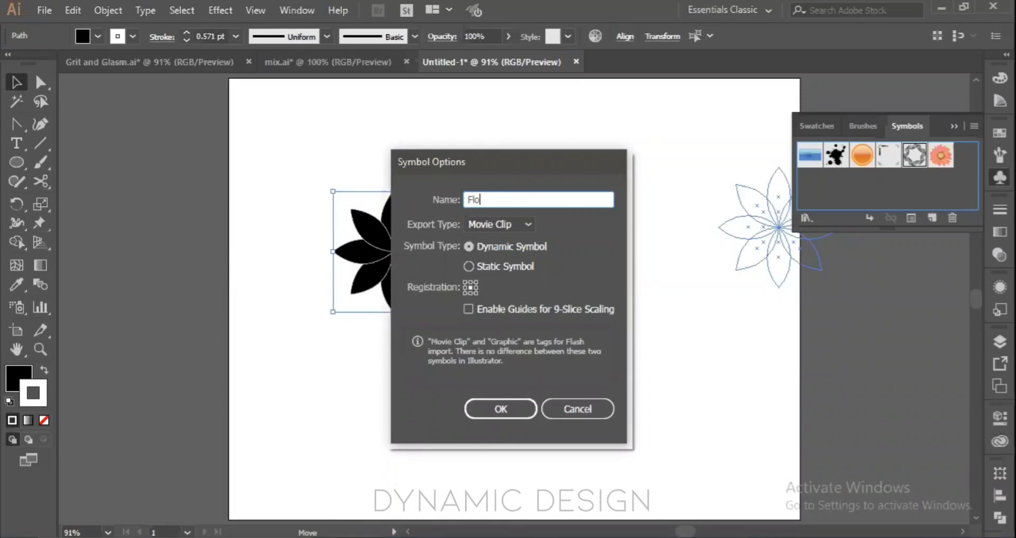
left_click(503, 409)
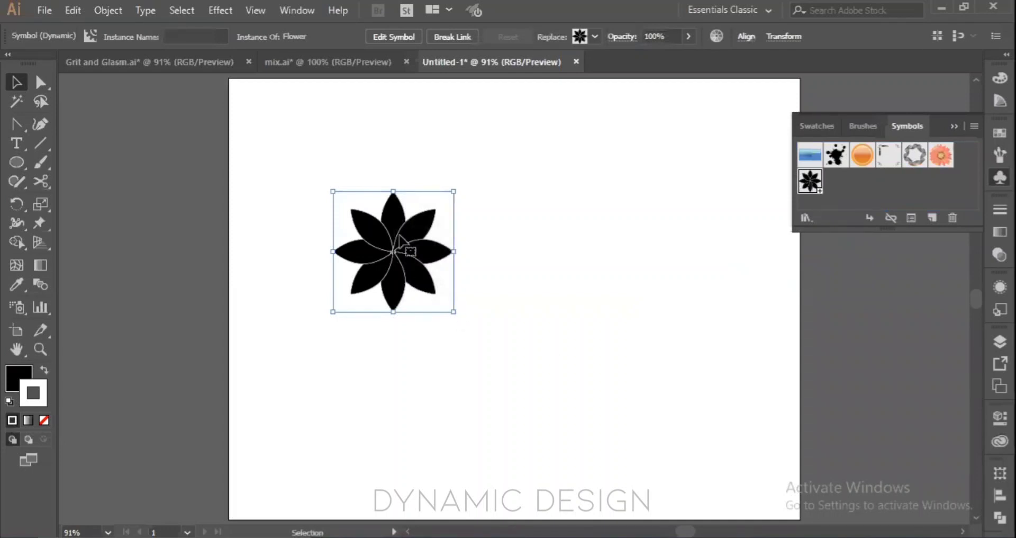
left_click_drag(394, 253, 135, 209)
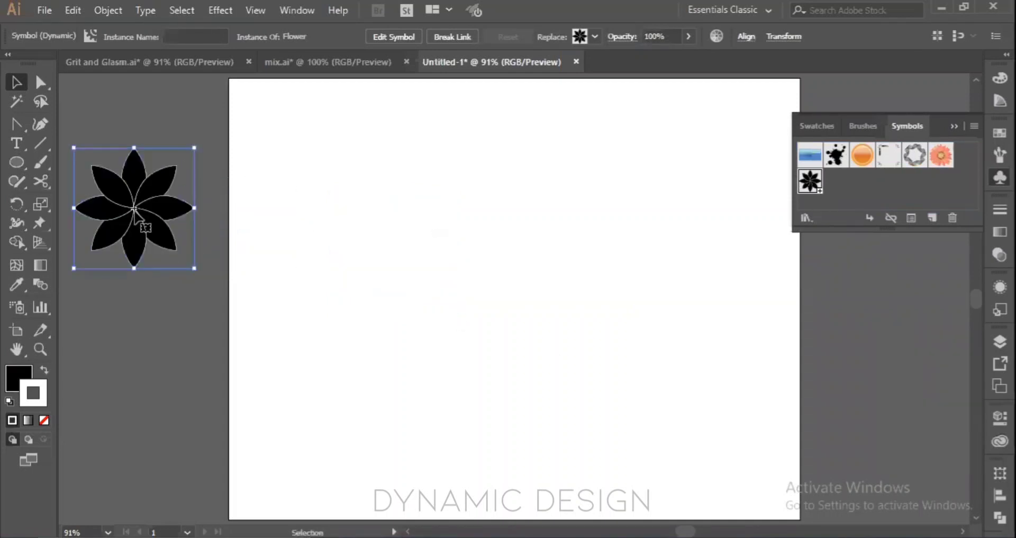
key("Delete")
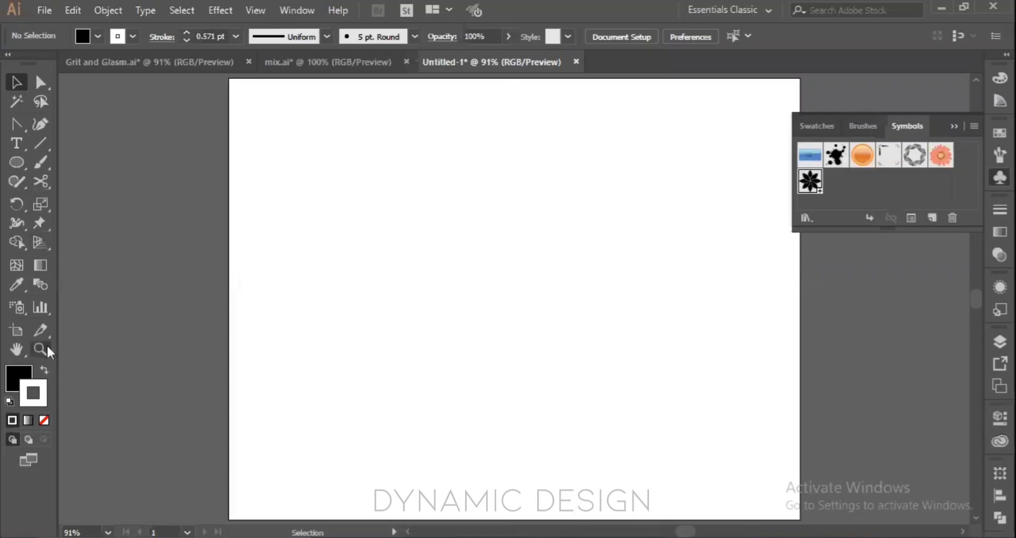
- Spray the black flower symbol across the artboard with the Symbol Sprayer and undo all the spraying
left_click(15, 373)
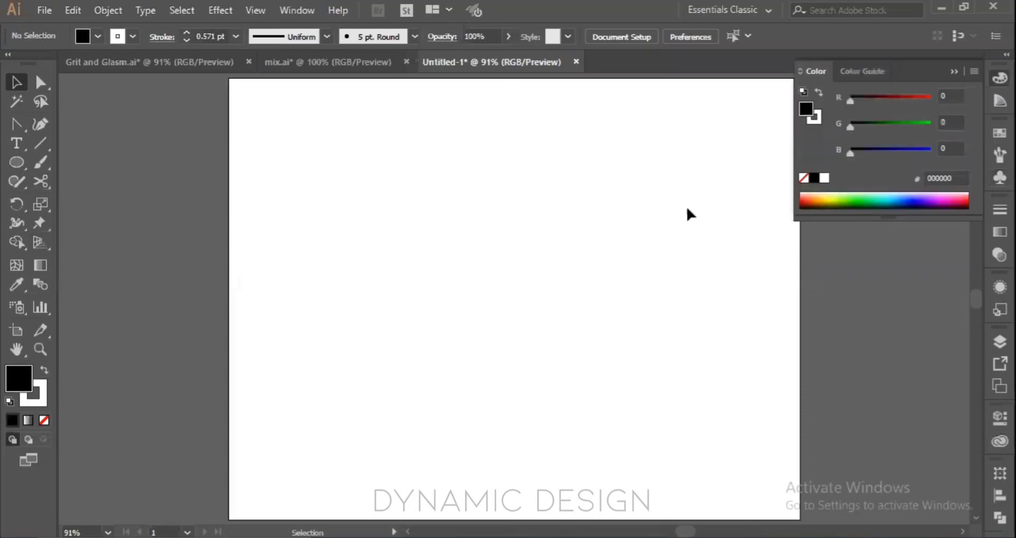
left_click(15, 311)
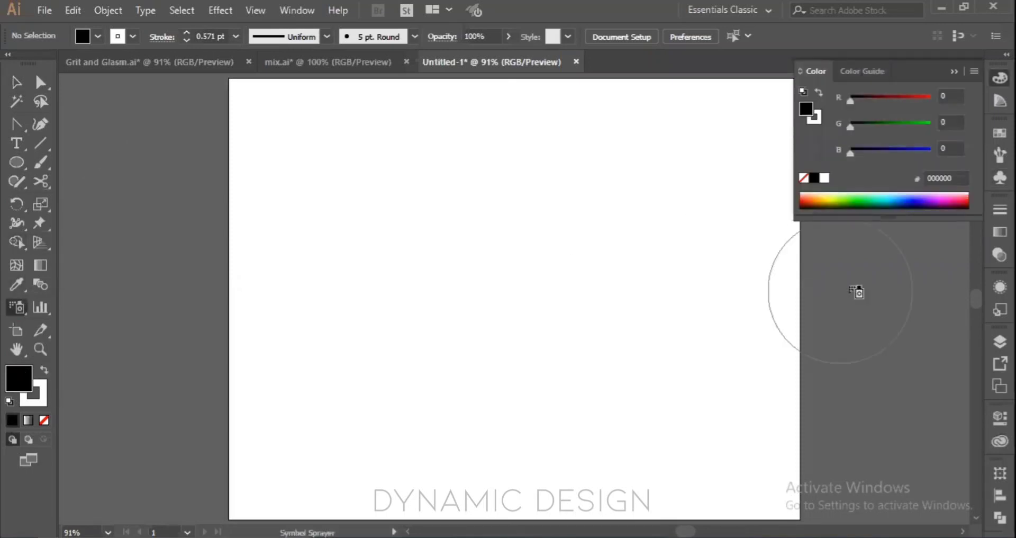
left_click(1000, 177)
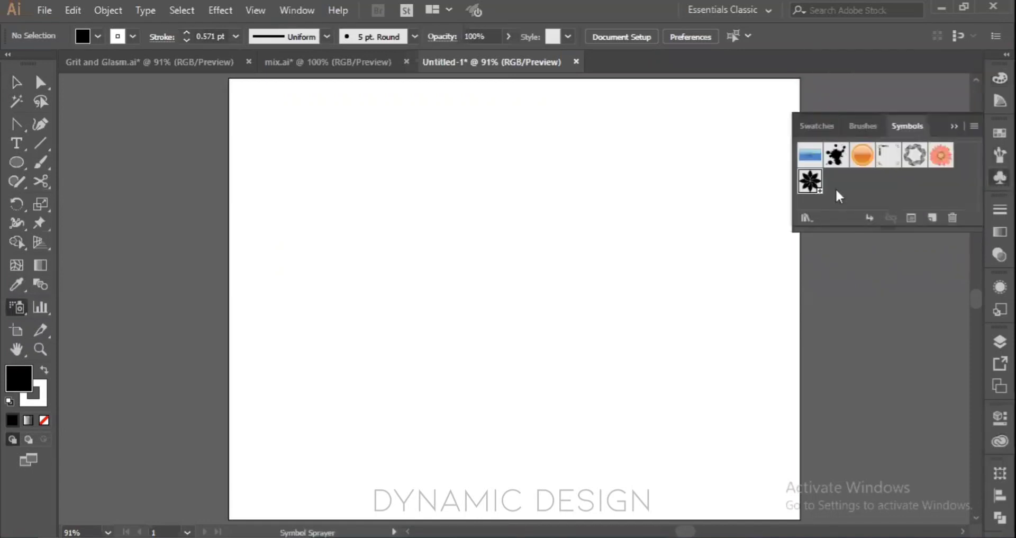
mouse_move(336, 170)
left_mouse_down()
mouse_move(540, 231)
mouse_move(468, 326)
mouse_move(595, 431)
mouse_move(688, 421)
left_mouse_up()
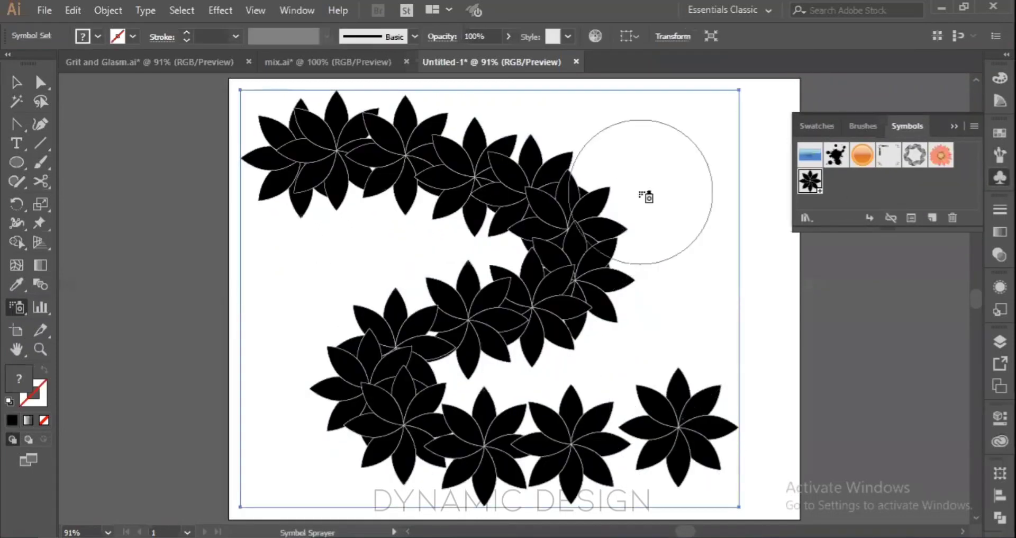
mouse_move(646, 195)
left_mouse_down()
mouse_move(613, 303)
mouse_move(439, 189)
mouse_move(553, 351)
mouse_move(435, 188)
mouse_move(573, 368)
mouse_move(653, 254)
mouse_move(468, 200)
mouse_move(410, 277)
mouse_move(488, 358)
left_mouse_up()
key("ctrl+minus")
key("ctrl+minus")
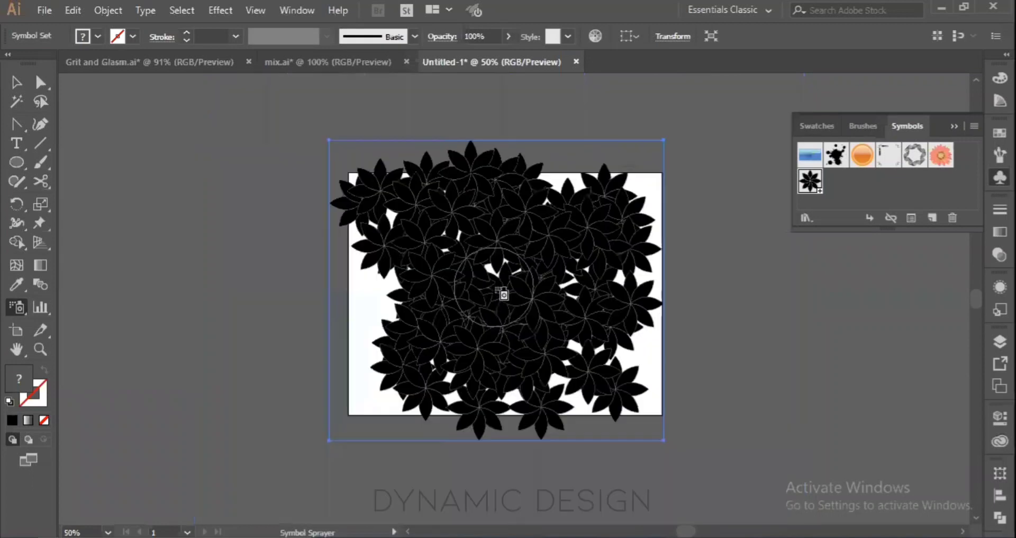
key("ctrl+z")
key("ctrl+z")
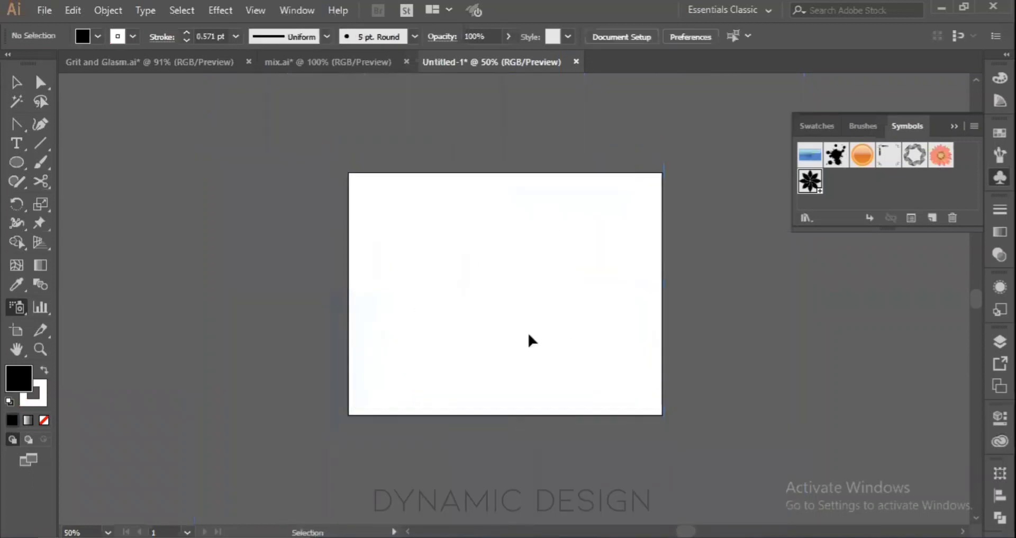
- Spray a horizontal row of overlapping black flower symbols across the upper part of the artboard with the Symbol Sprayer
left_click(21, 308)
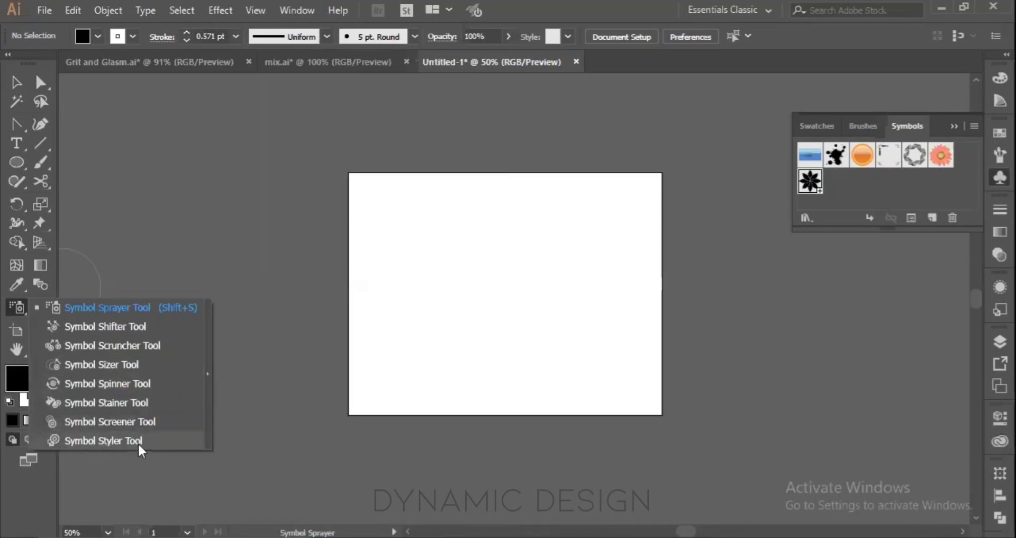
left_click(94, 307)
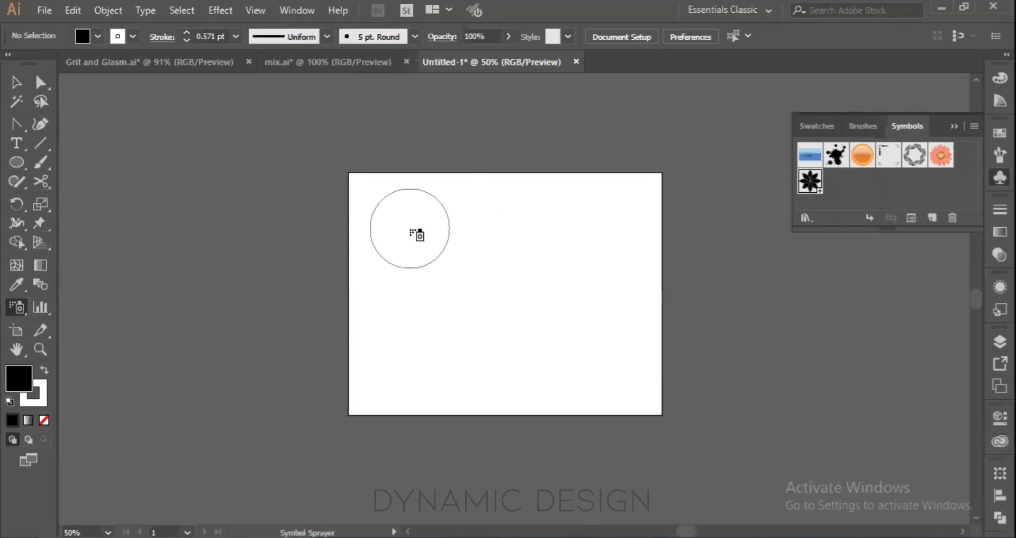
left_click_drag(415, 234, 566, 238)
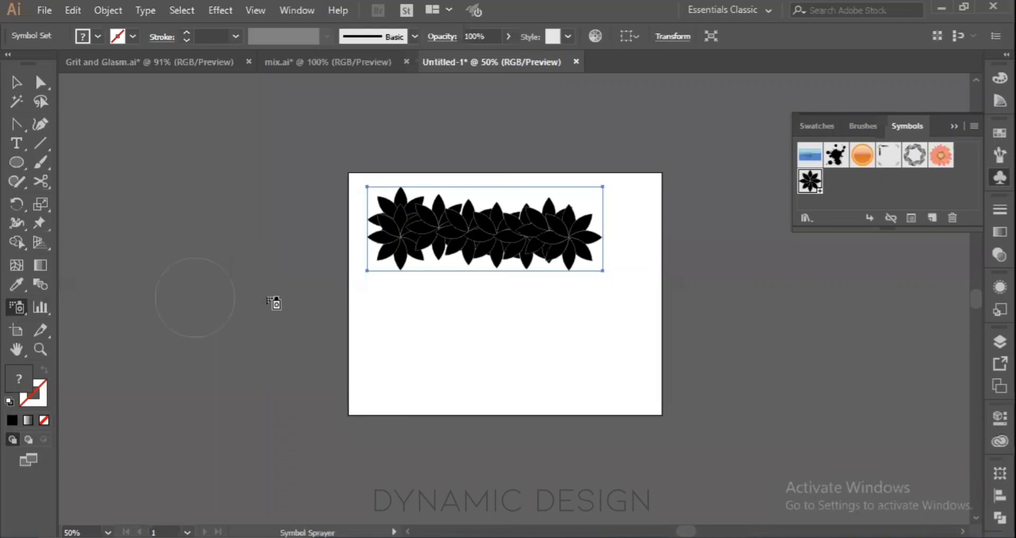
key("ctrl+0")
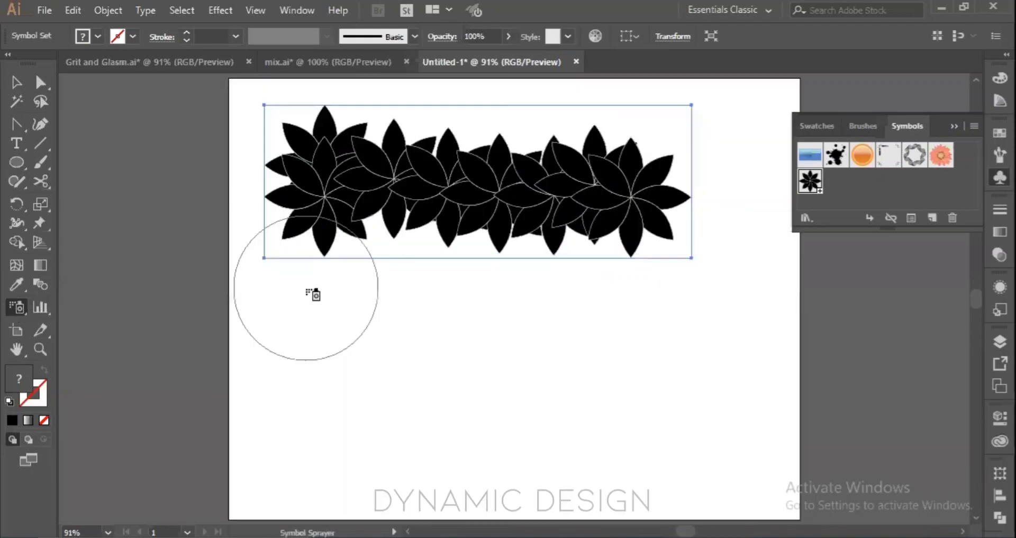
- Spread the sprayed flowers apart, moving several downward and outward with the Symbol Shifter tool
left_click(19, 307)
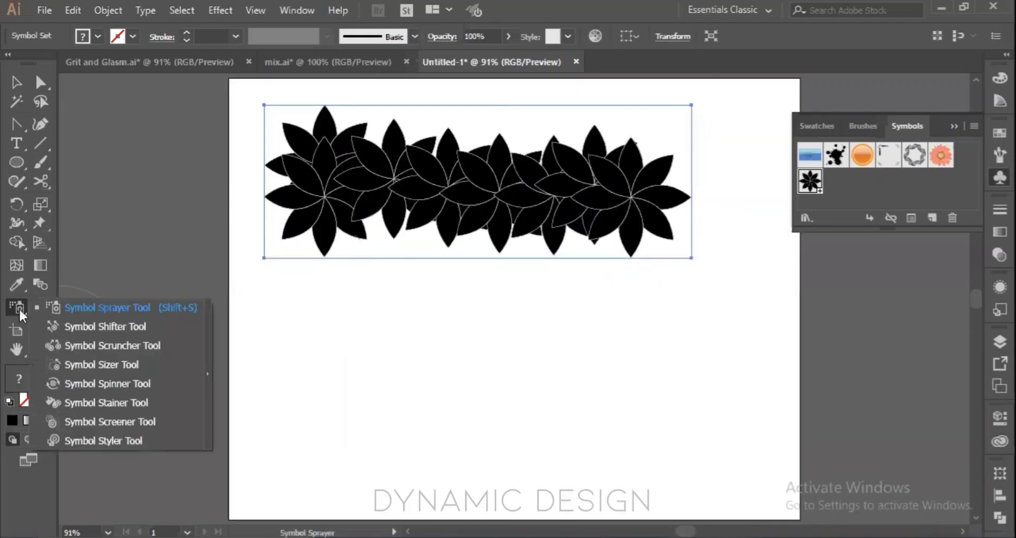
left_click(71, 325)
mouse_move(504, 186)
left_mouse_down()
mouse_move(517, 249)
mouse_move(572, 374)
left_mouse_up()
mouse_move(456, 207)
left_mouse_down()
mouse_move(370, 374)
mouse_move(298, 467)
left_mouse_up()
mouse_move(595, 182)
left_mouse_down()
mouse_move(627, 157)
mouse_move(687, 288)
mouse_move(720, 323)
left_mouse_up()
left_click_drag(617, 193, 748, 129)
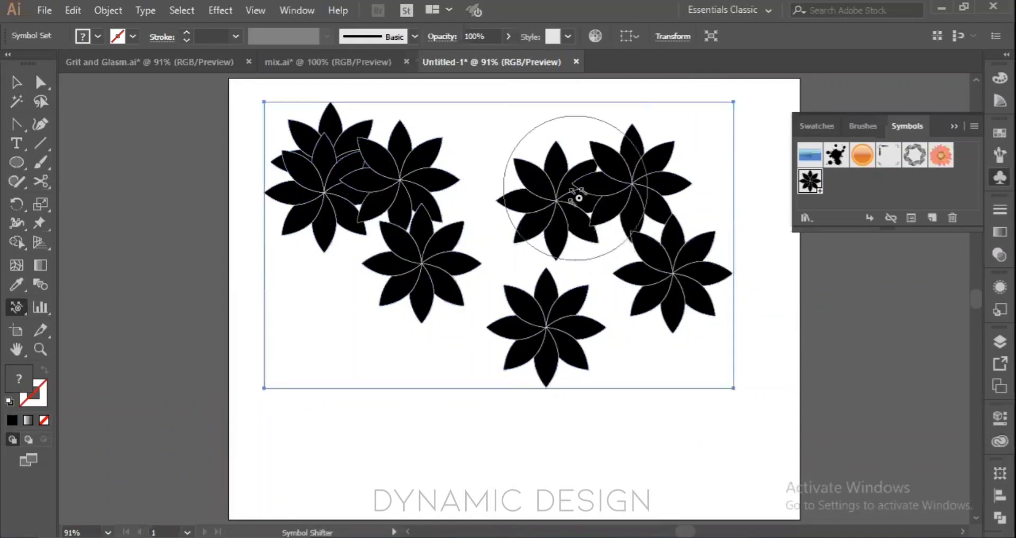
left_click_drag(560, 201, 495, 275)
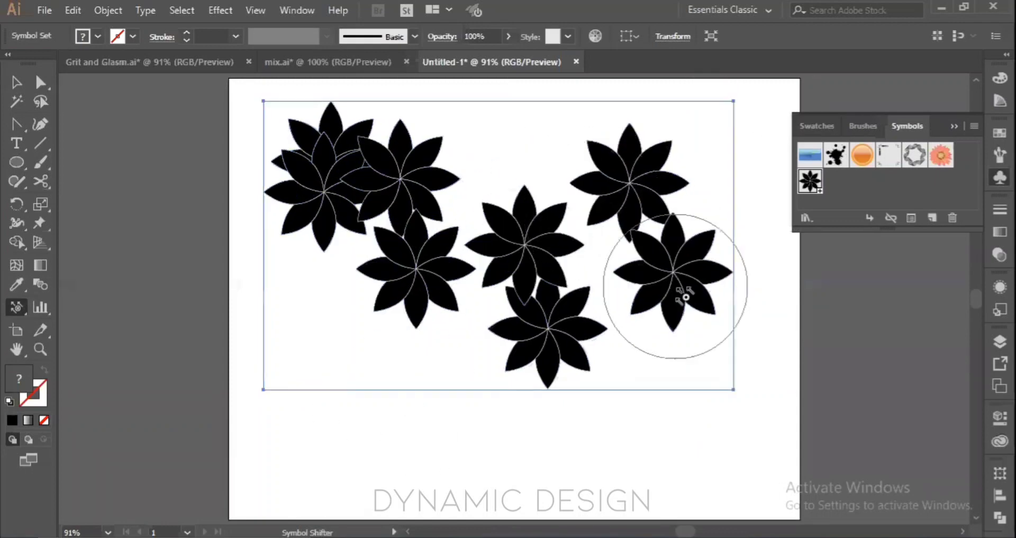
- Separate the remaining overlapping flowers with the Symbol Shifter, moving some toward the artboard's lower left, lower middle, right side and centre
left_click_drag(688, 284, 683, 339)
left_click_drag(545, 320, 527, 373)
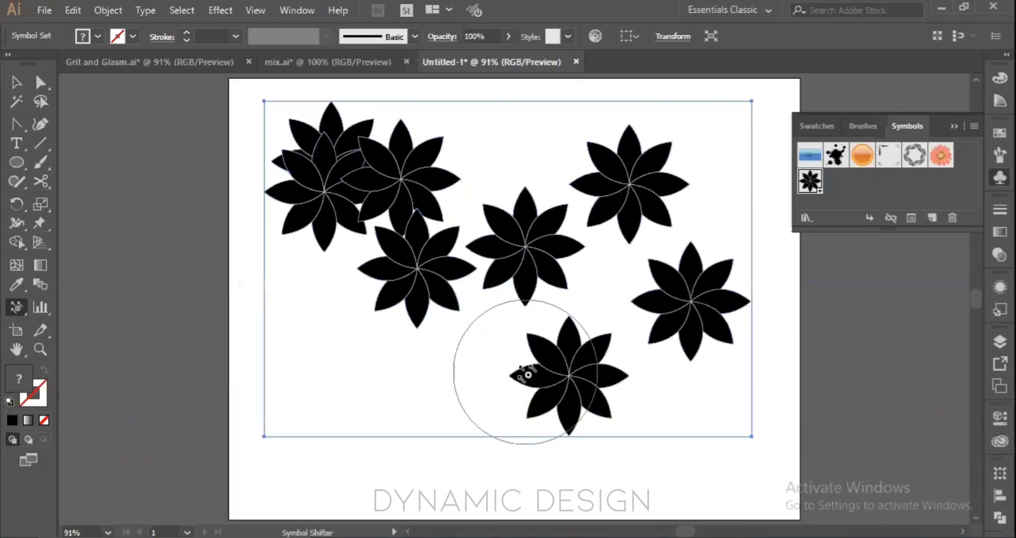
left_click_drag(404, 266, 374, 442)
mouse_move(412, 283)
left_mouse_down()
mouse_move(400, 323)
mouse_move(353, 426)
left_mouse_up()
left_click_drag(396, 206, 426, 163)
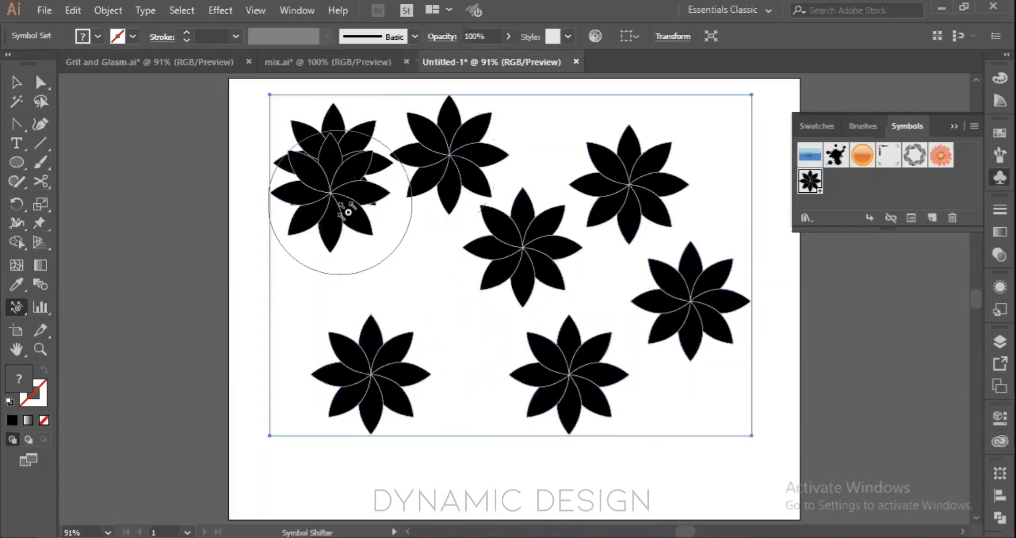
mouse_move(341, 203)
left_mouse_down()
mouse_move(396, 280)
mouse_move(348, 203)
mouse_move(407, 272)
mouse_move(421, 312)
left_mouse_up()
mouse_move(375, 244)
left_mouse_down()
mouse_move(468, 357)
mouse_move(426, 290)
mouse_move(470, 345)
mouse_move(413, 281)
left_mouse_up()
mouse_move(480, 397)
left_mouse_down()
mouse_move(425, 376)
mouse_move(357, 386)
left_mouse_up()
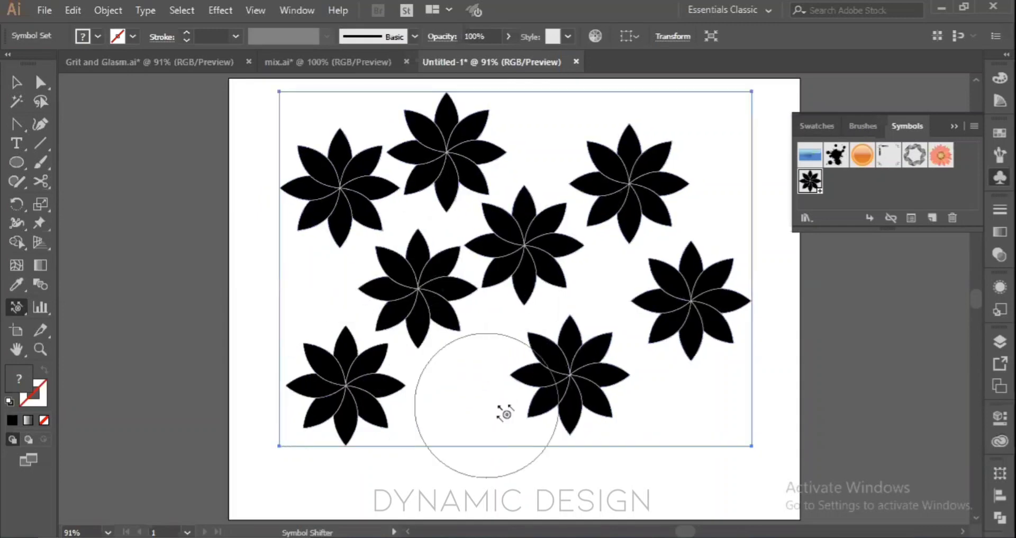
- Even out the gaps by shifting the lower-right, upper-right, central and top flowers slightly to the right or downward
left_click_drag(571, 377, 595, 392)
left_click_drag(615, 184, 668, 159)
left_click_drag(530, 227, 598, 260)
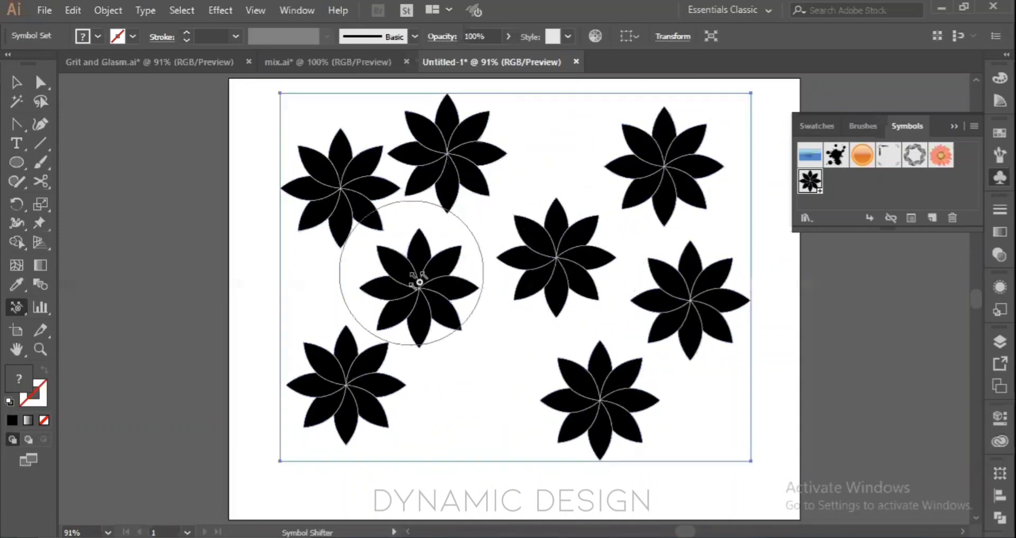
left_click_drag(408, 272, 449, 303)
left_click_drag(453, 141, 490, 154)
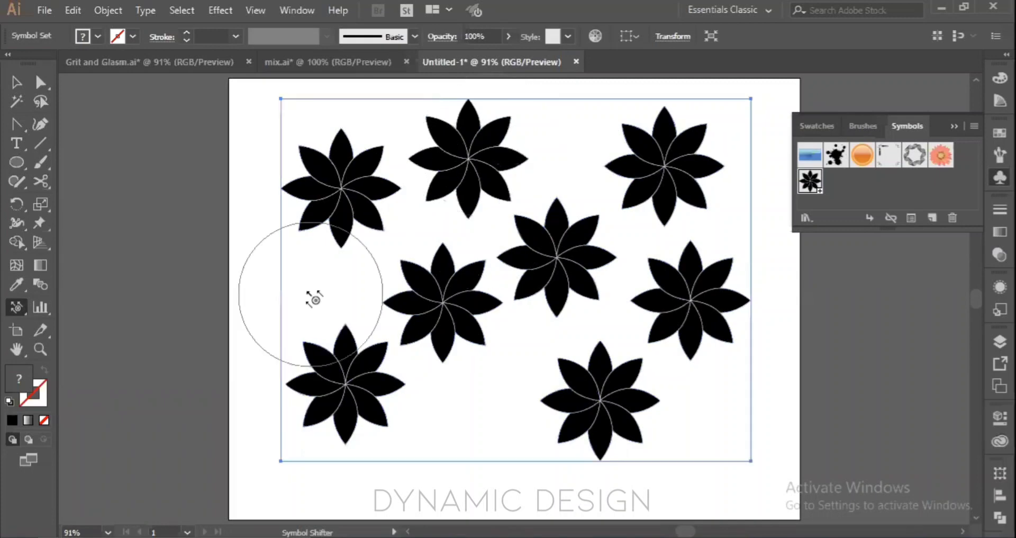
- Pull the flowers of the set slightly closer together with the Symbol Scruncher tool, working around the centre and upper-left flowers
left_click(19, 306)
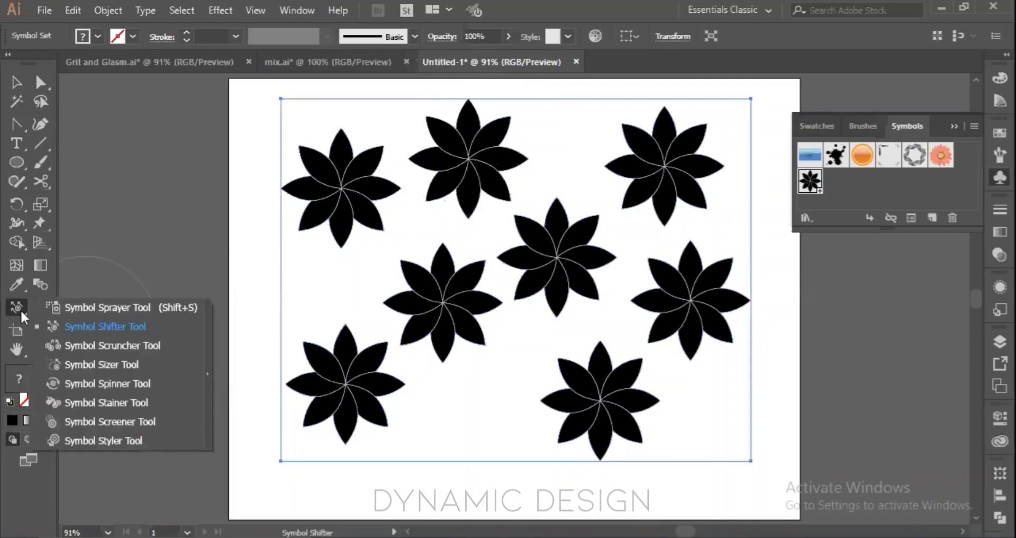
left_click(126, 347)
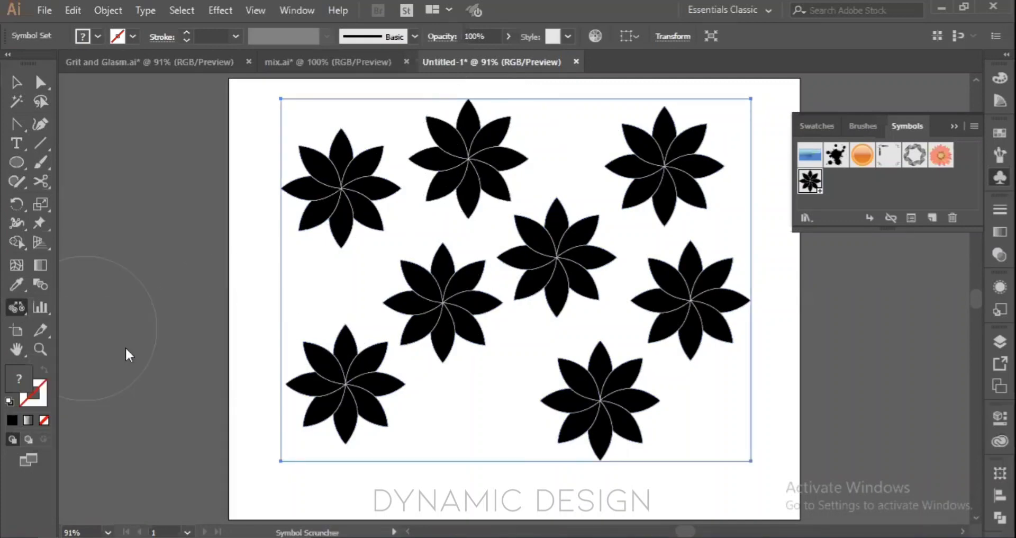
left_click_drag(431, 290, 465, 298)
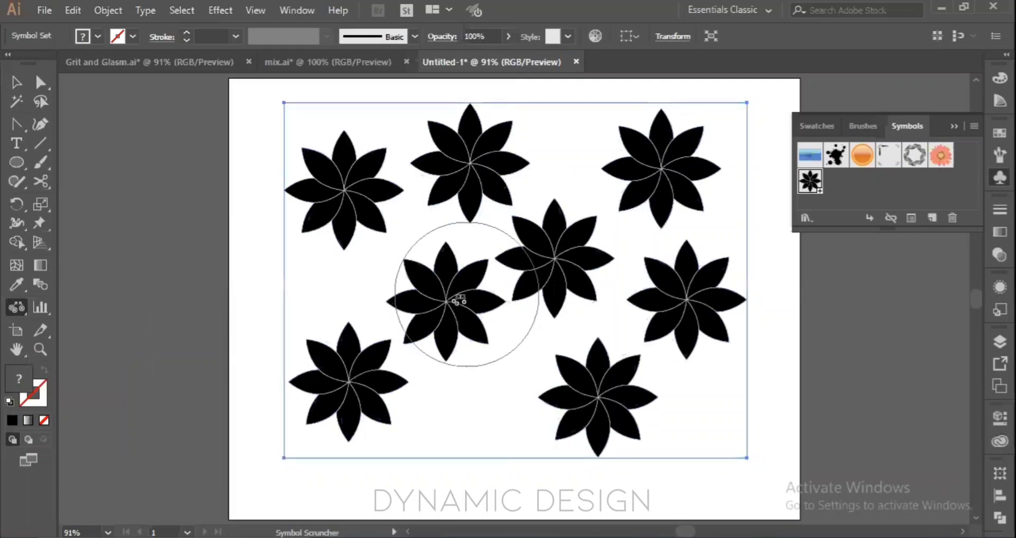
left_click(576, 245)
left_click(535, 262)
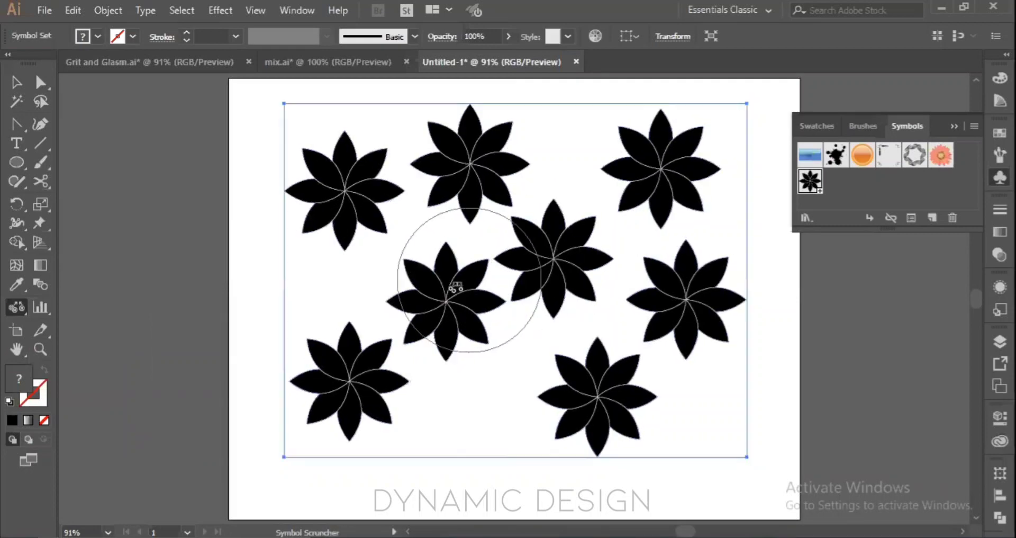
left_click(583, 219)
left_click(483, 181)
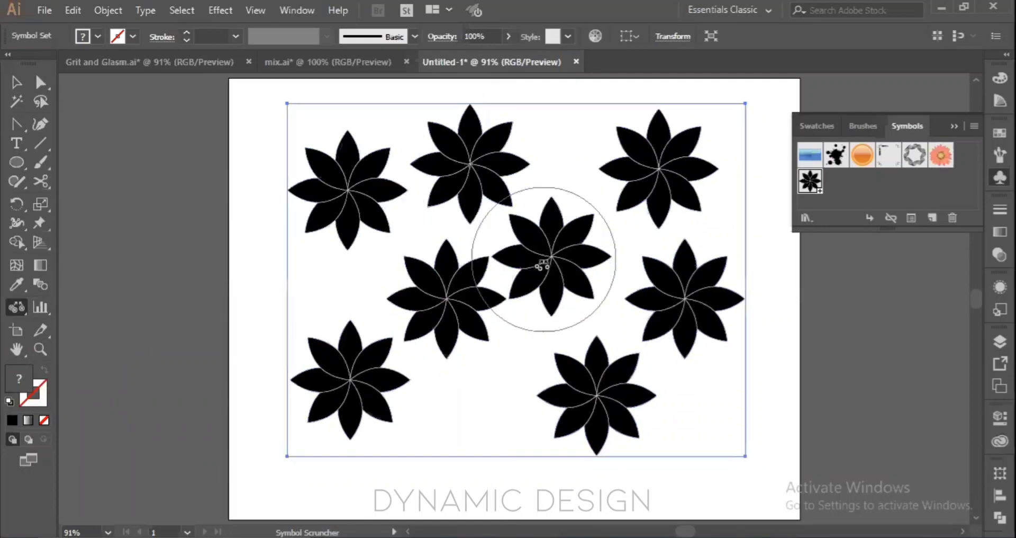
left_click(411, 190)
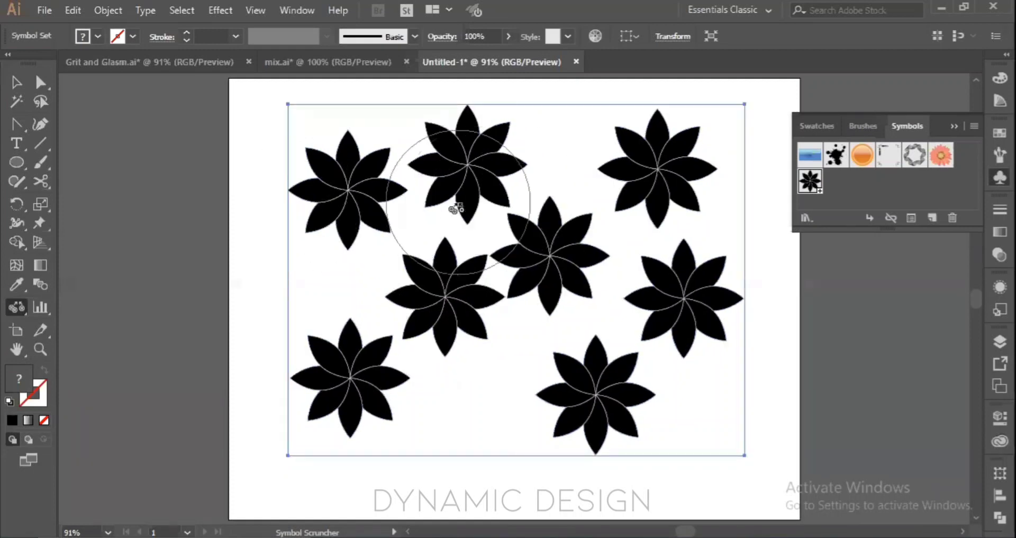
left_click(362, 186)
left_click(385, 154)
left_click(517, 166)
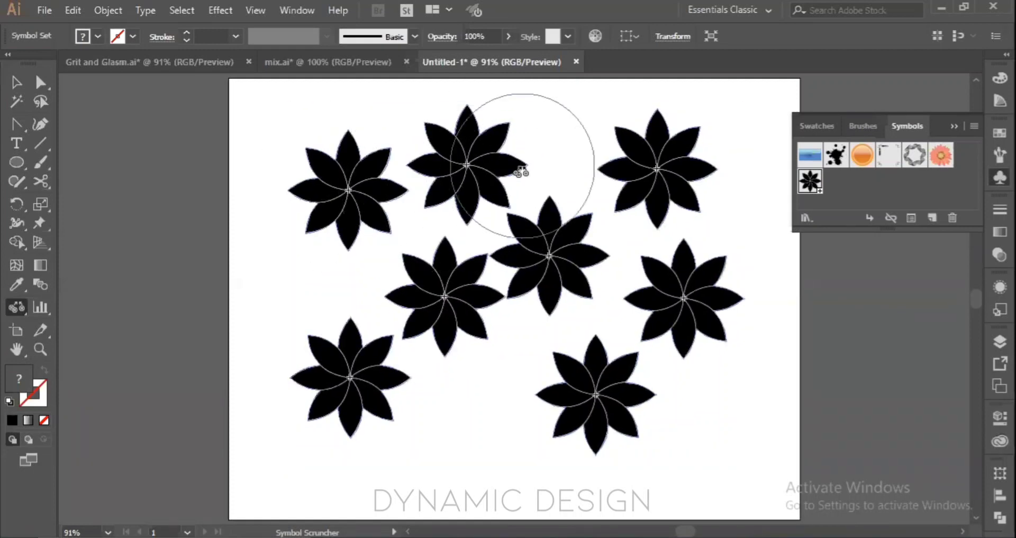
left_click(390, 181)
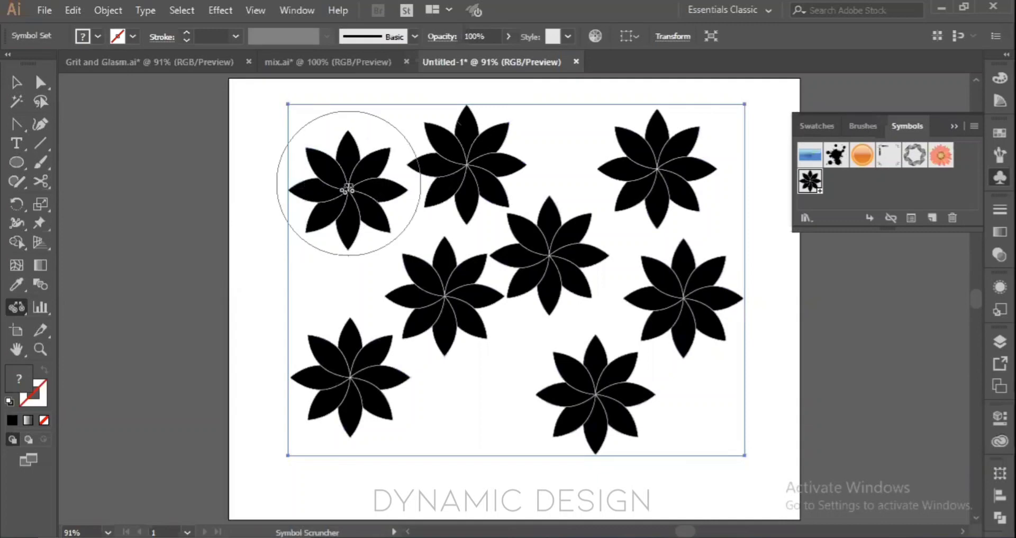
left_click(363, 184)
mouse_move(365, 182)
left_mouse_down()
mouse_move(356, 181)
mouse_move(468, 201)
left_mouse_up()
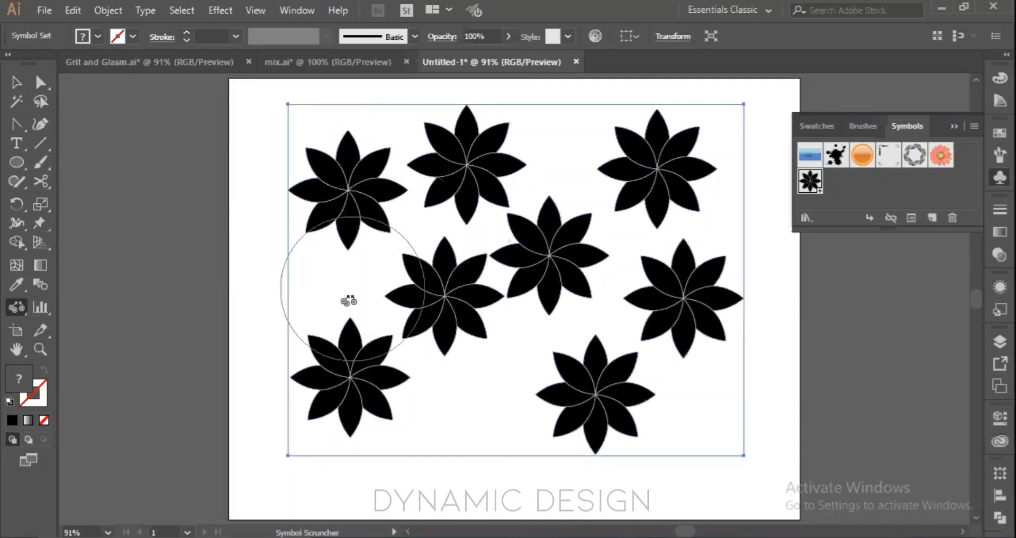
- Enlarge the artboard's lower-left flower far beyond the artboard with the Symbol Sizer tool
left_click(21, 311)
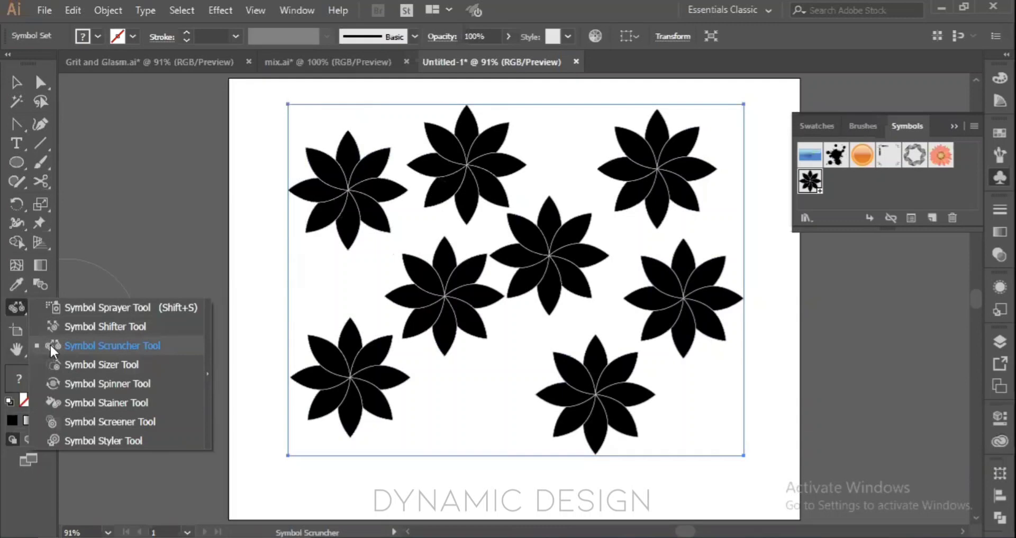
left_click(91, 366)
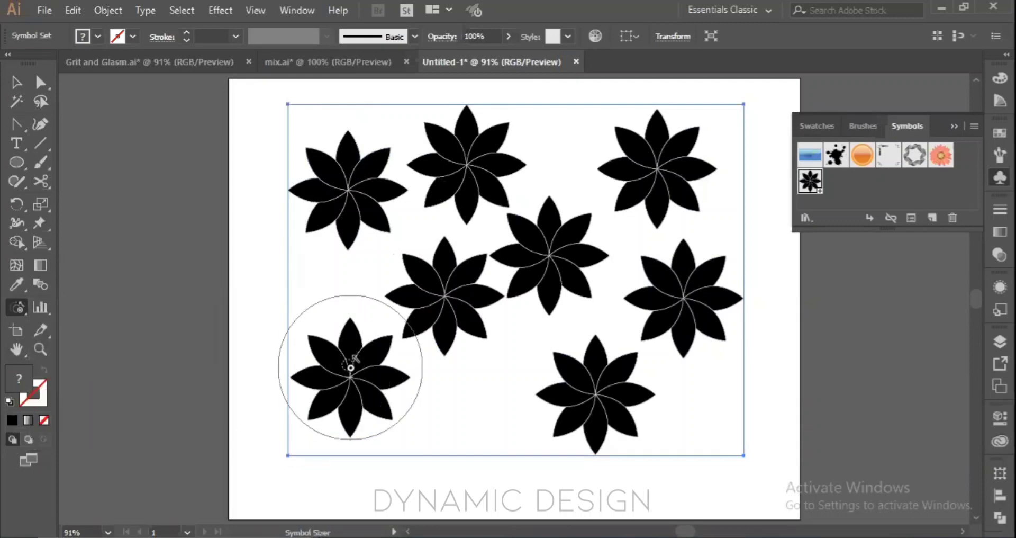
mouse_move(353, 378)
left_mouse_down()
mouse_move(381, 396)
mouse_move(360, 388)
left_mouse_up()
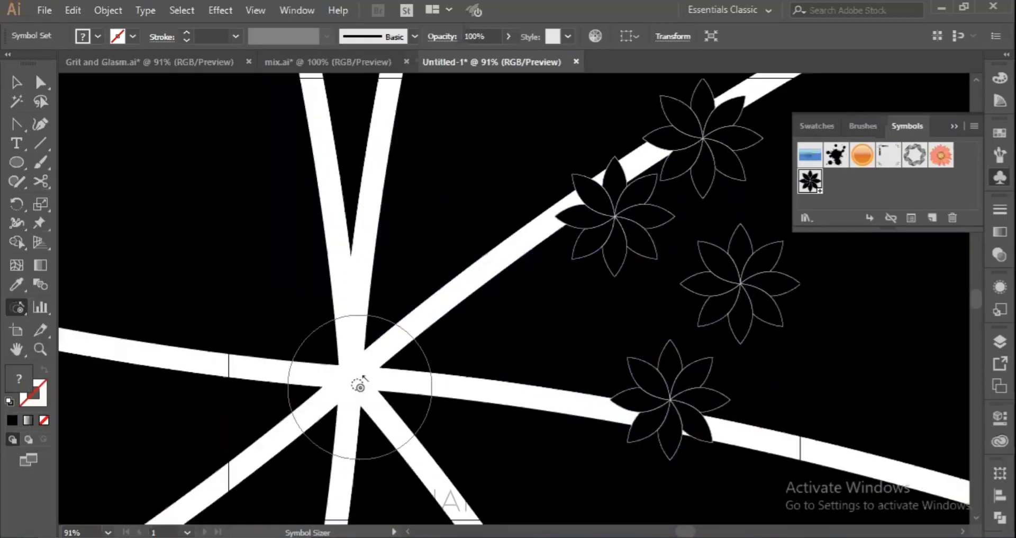
- Inspect the oversized flower as a whole, undo its enlargement and fit the artboard in the window
scroll(360, 388, "down", 2)
scroll(360, 387, "down", 6)
key("space")
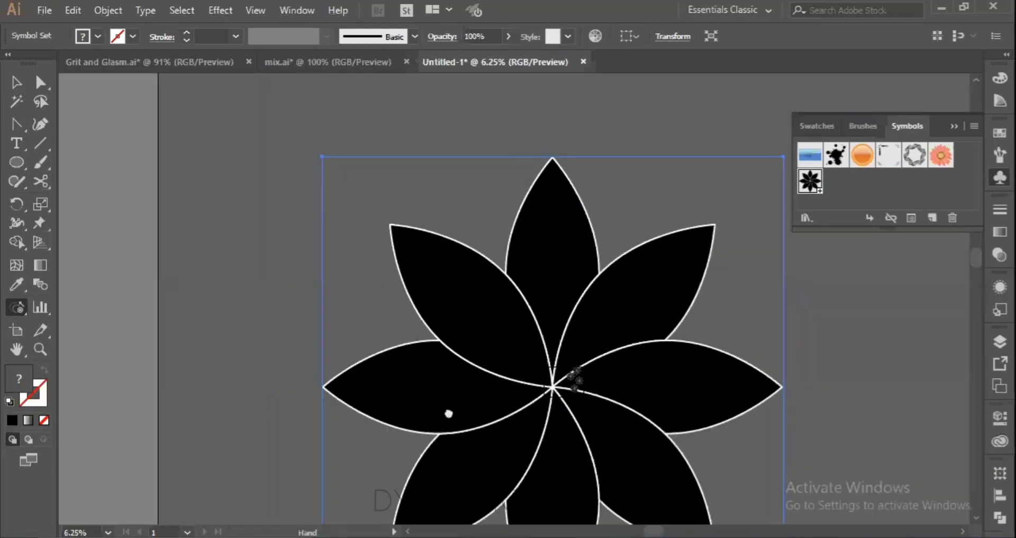
left_click_drag(450, 413, 399, 335)
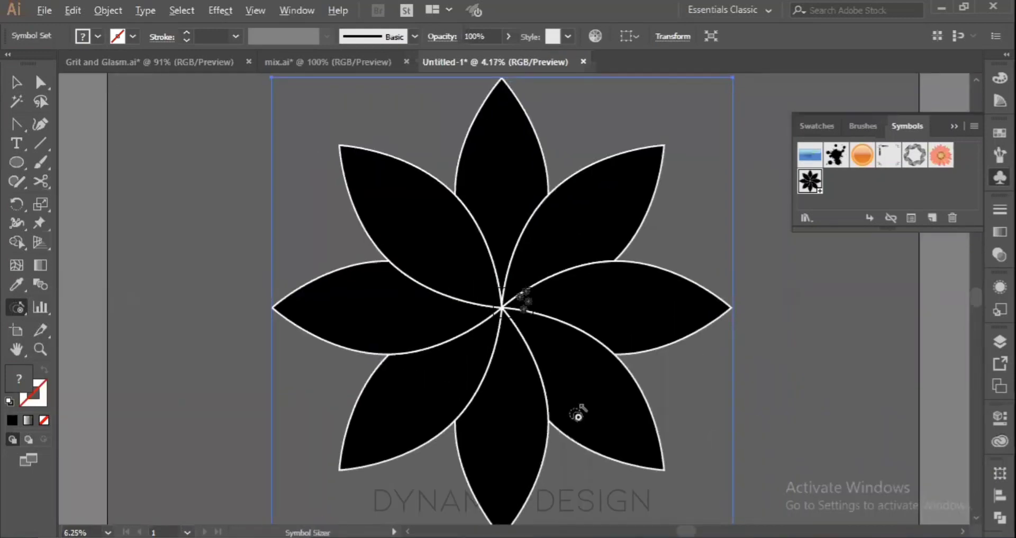
scroll(579, 413, "down", 1)
left_click_drag(645, 209, 525, 327)
mouse_move(479, 360)
left_mouse_down()
mouse_move(524, 333)
mouse_move(502, 348)
mouse_move(543, 410)
left_mouse_up()
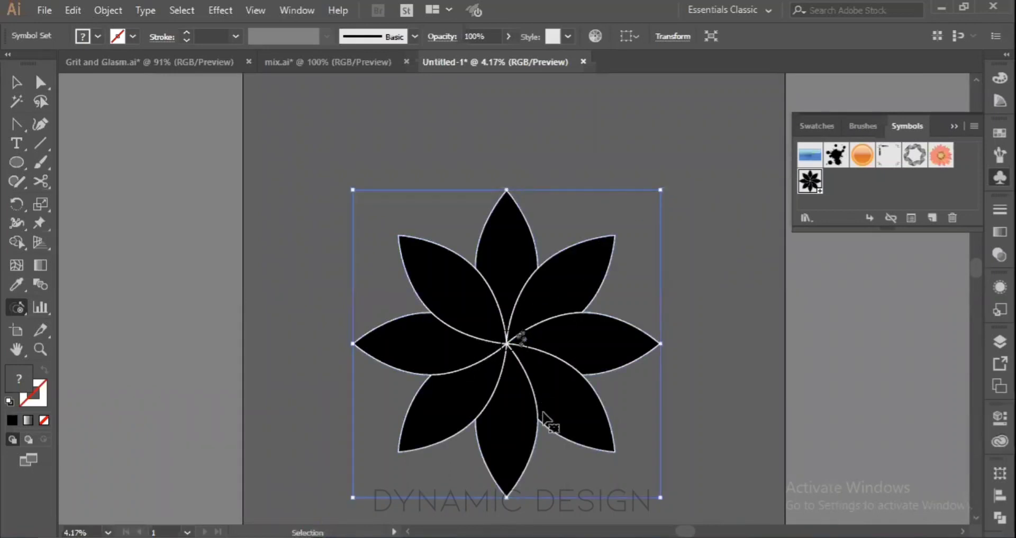
key("ctrl+z")
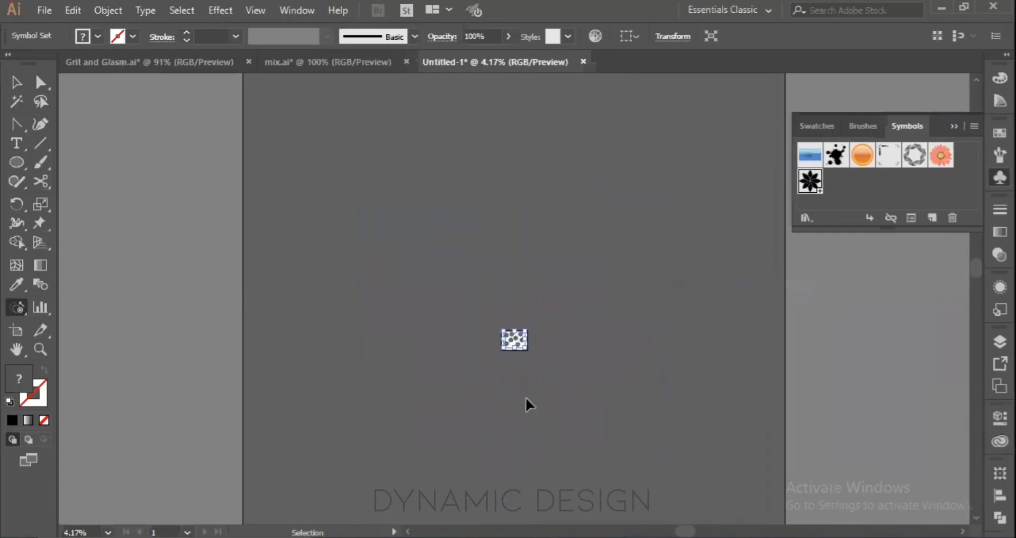
key("ctrl+0")
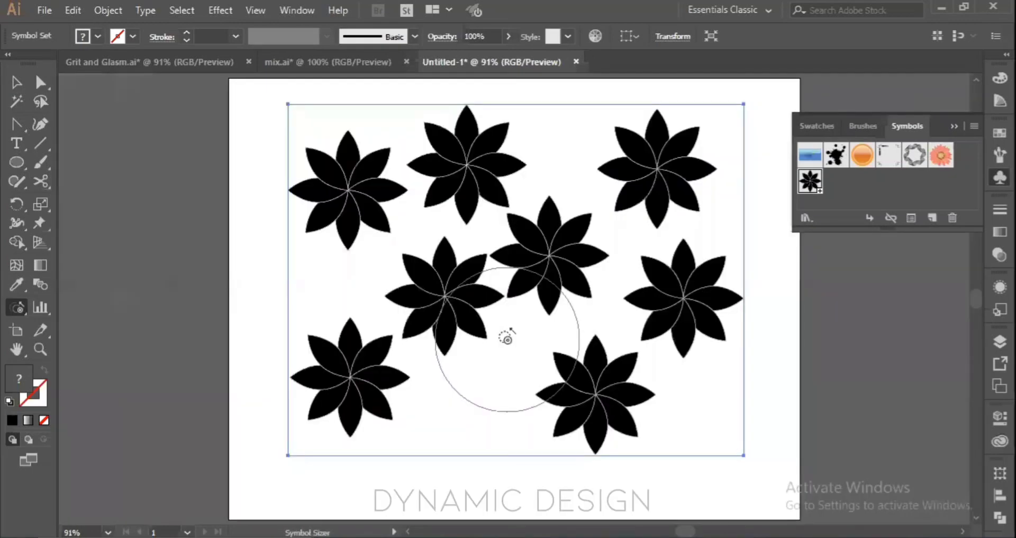
- Enlarge the artboard's right-hand flower slightly and make the centre-left flower slightly smaller than the others with the Symbol Sizer tool
left_click_drag(447, 289, 455, 304)
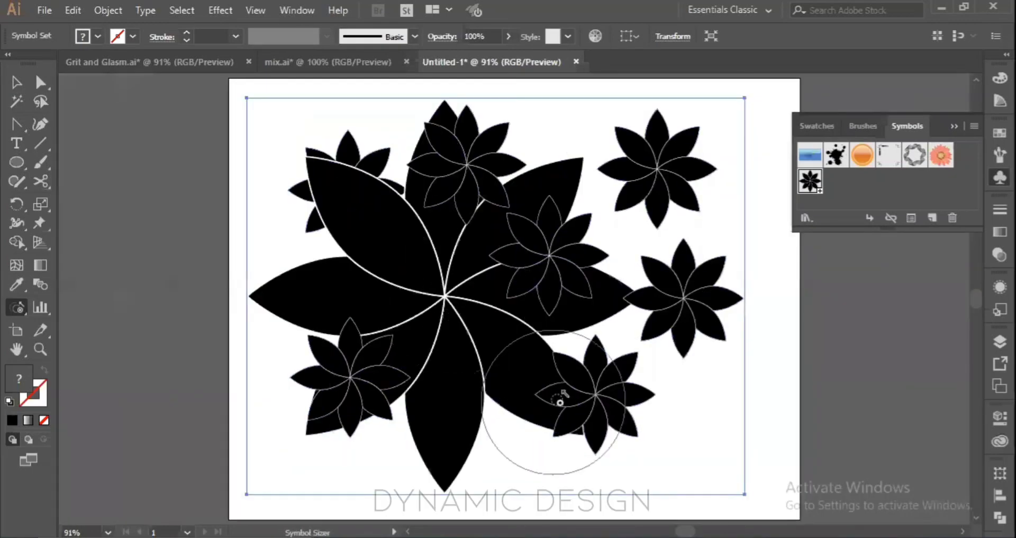
left_click_drag(691, 296, 685, 310)
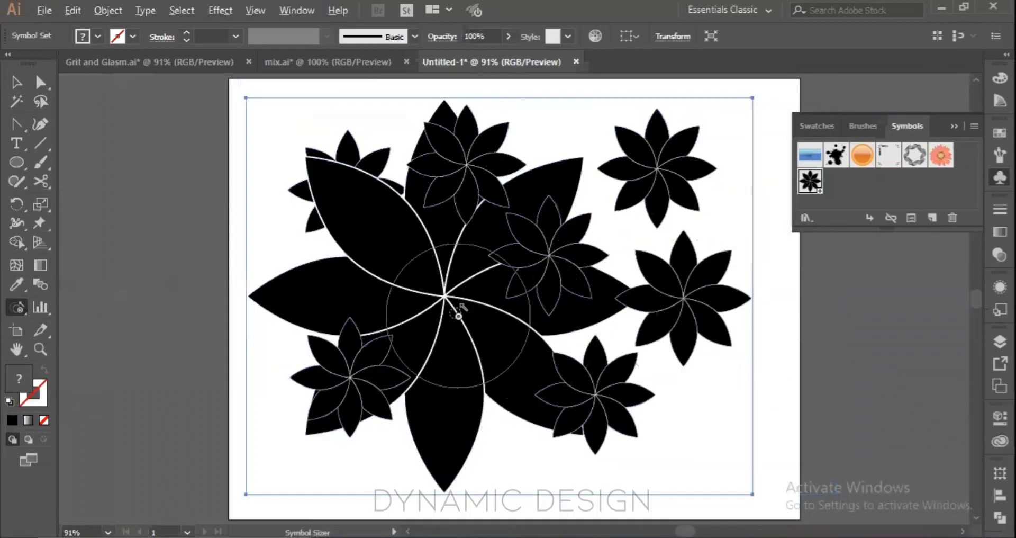
left_click_drag(455, 309, 458, 316)
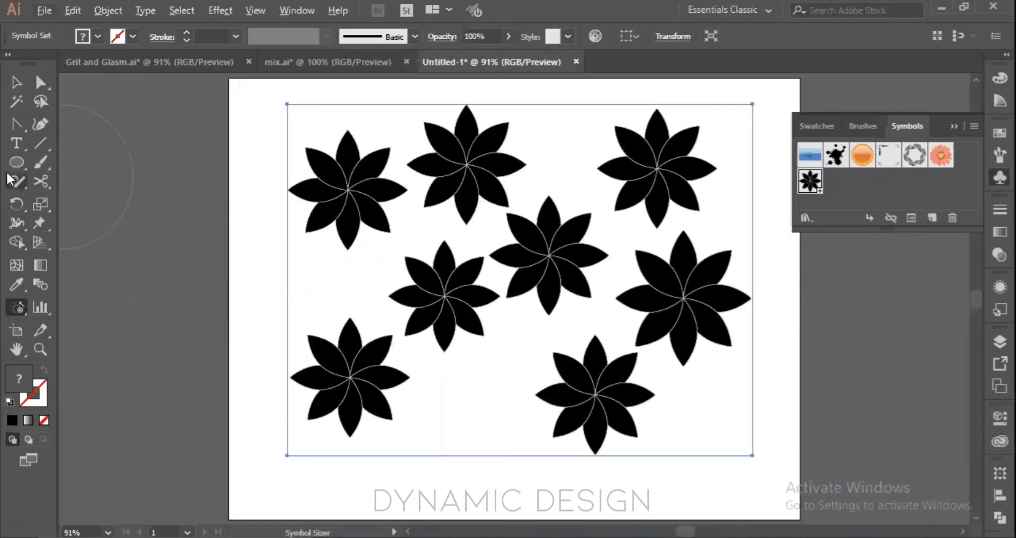
- Deselect the symbol set, draw a small black ellipse beside the artboard's left edge, and delete it
left_click(19, 238)
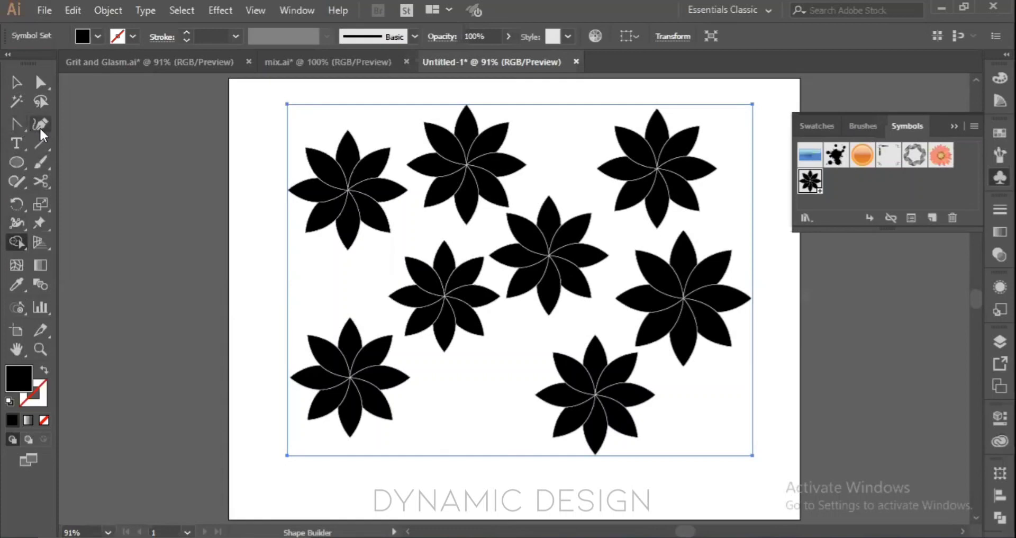
key("v")
left_click(203, 271)
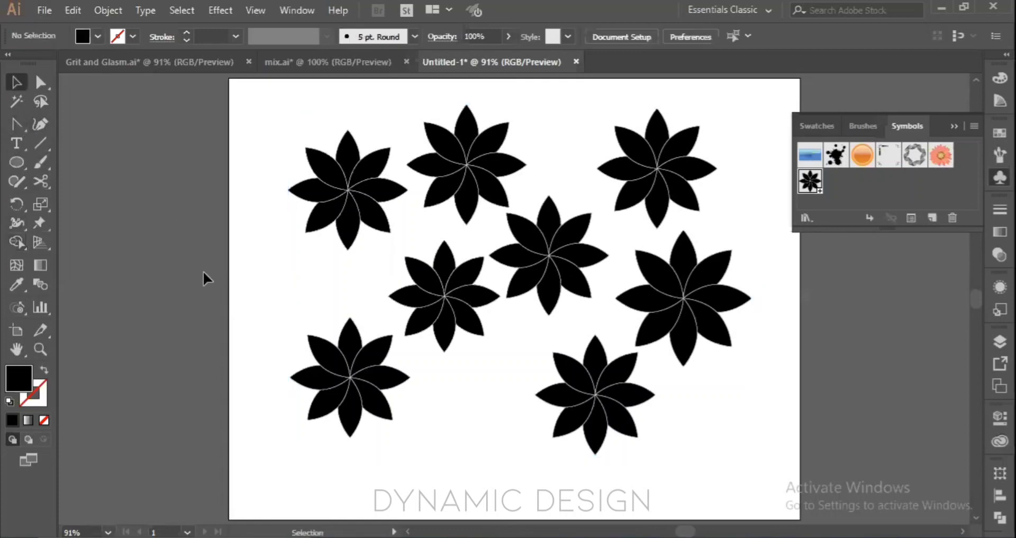
left_click(20, 162)
left_click_drag(157, 226, 225, 283)
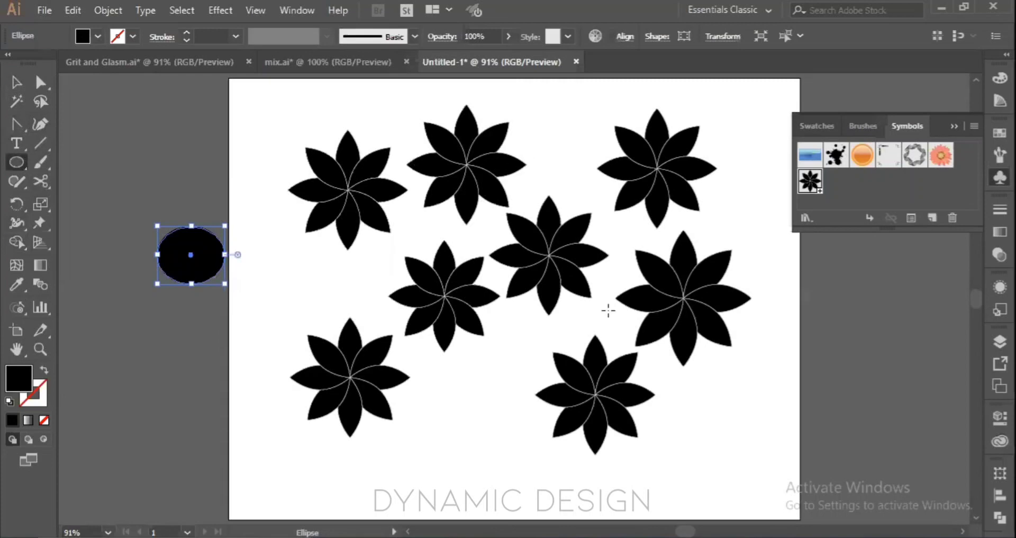
key("v")
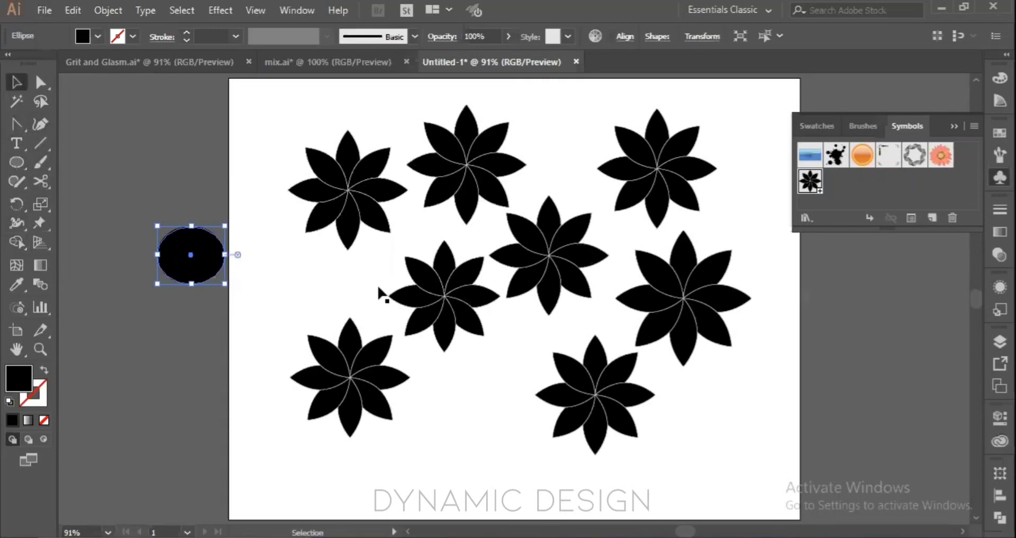
left_click(16, 242)
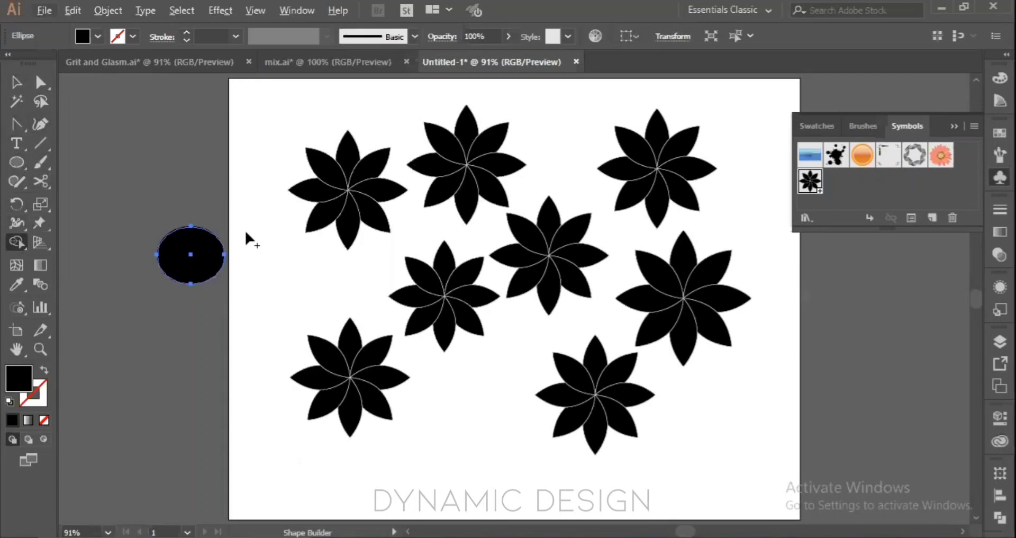
key("Delete")
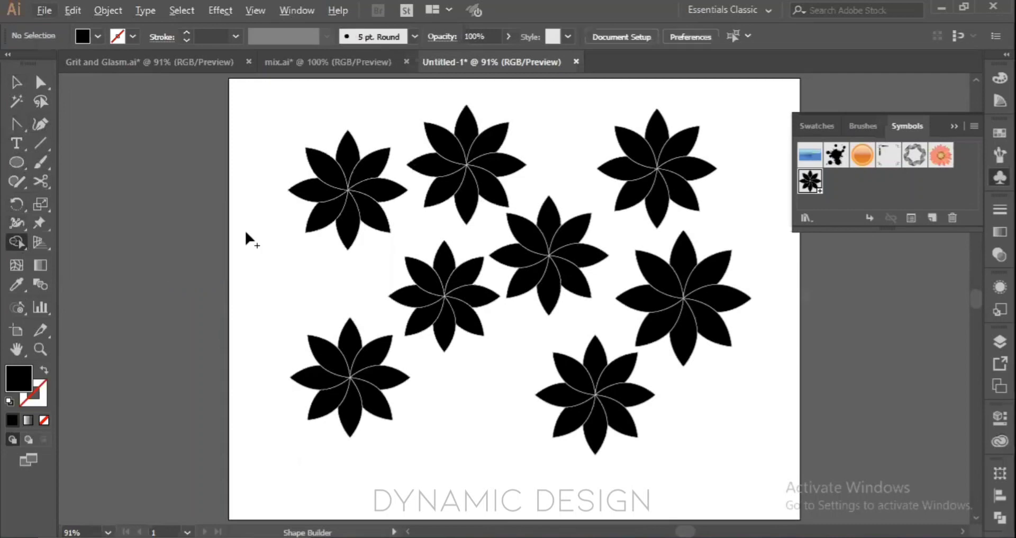
- Try to resize the centre-left flower with the Symbol Sizer tool while the symbol set is not selected
left_click(18, 306)
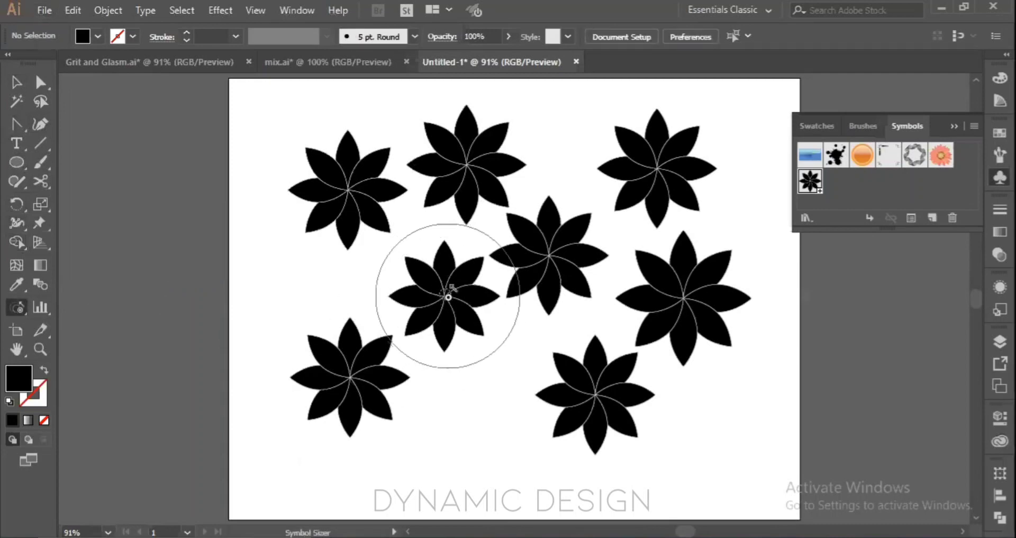
left_click(449, 309)
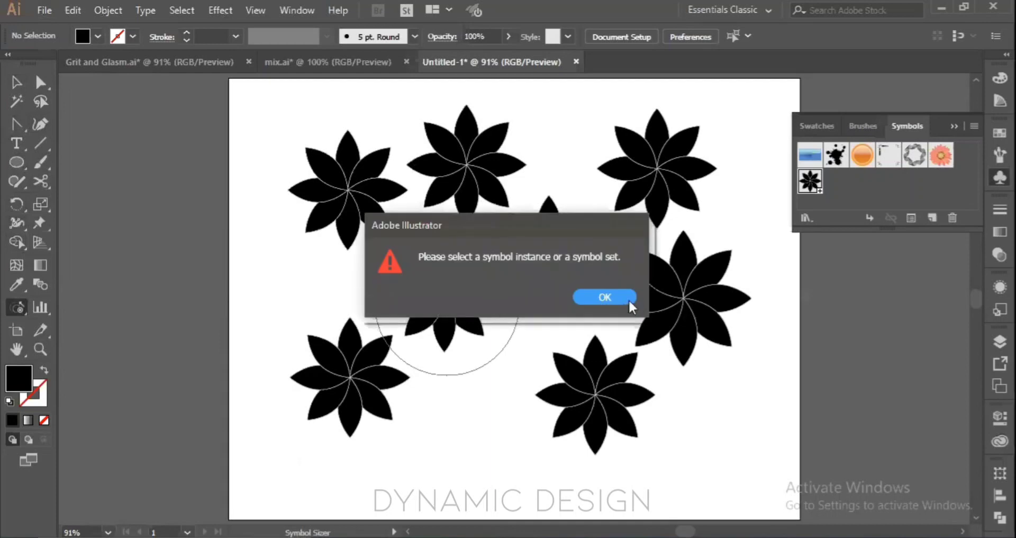
left_click(628, 297)
left_click(464, 304)
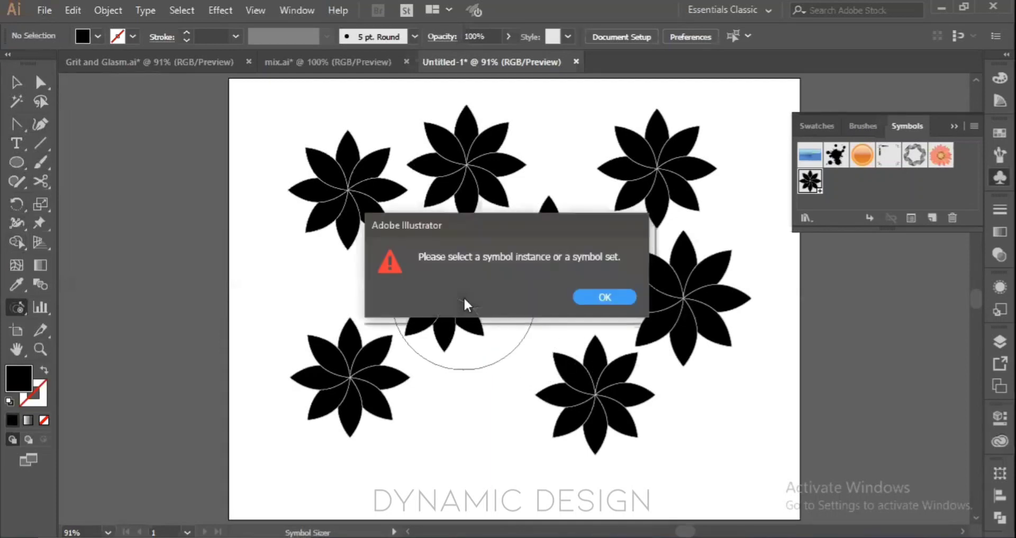
left_click(596, 300)
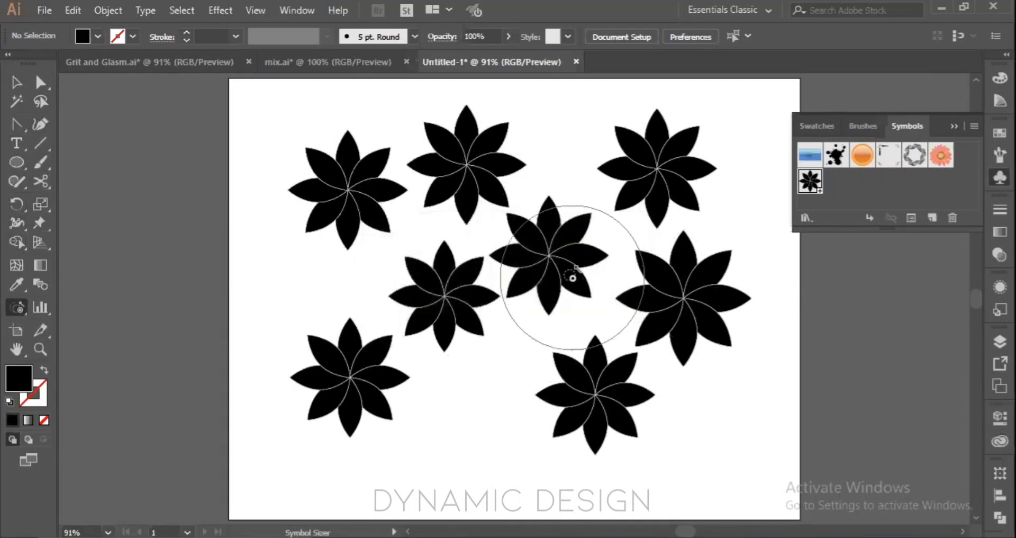
- Select the symbol set, greatly enlarge the centre-left flower with the Symbol Sizer tool, and undo the enlargement
left_click(544, 257)
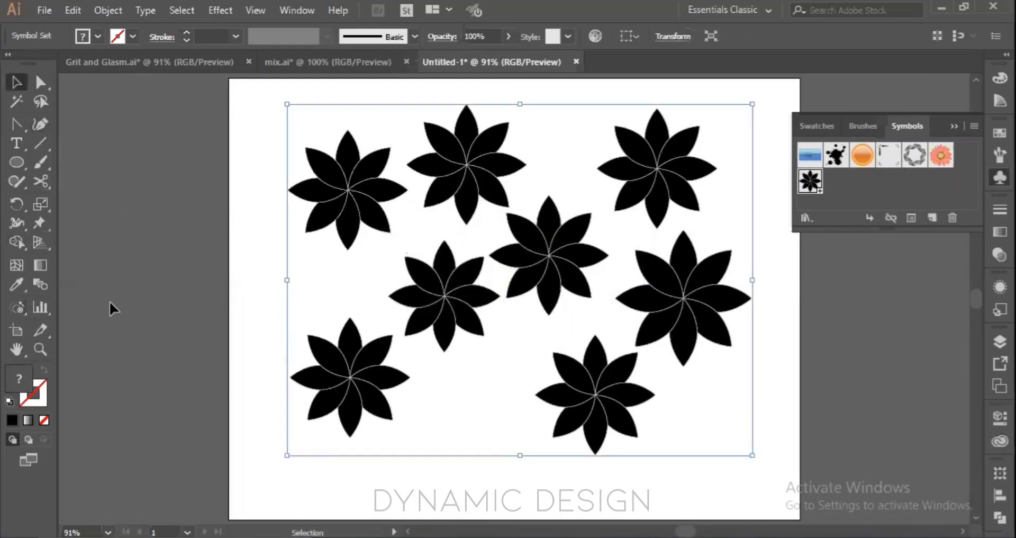
left_click(23, 309)
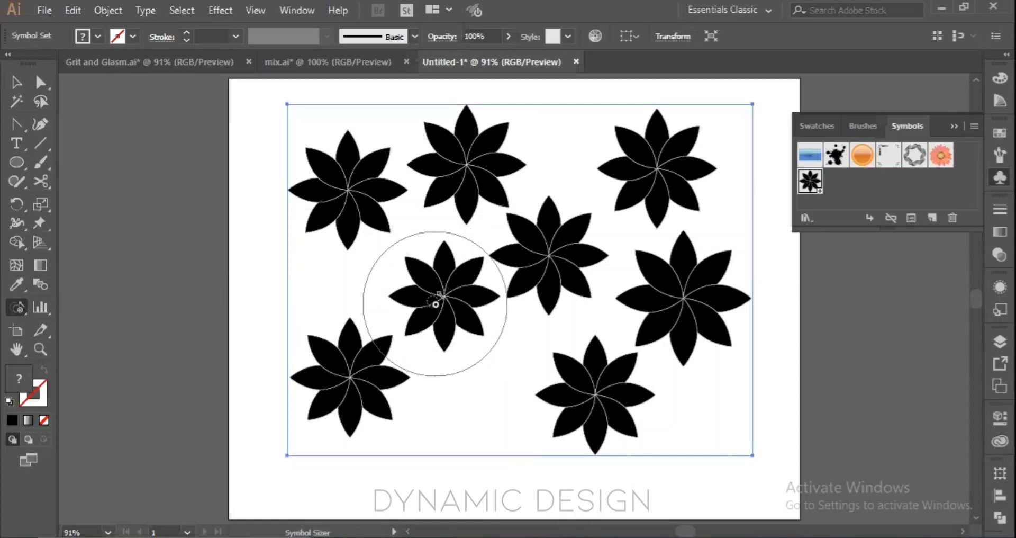
left_click_drag(444, 299, 443, 299)
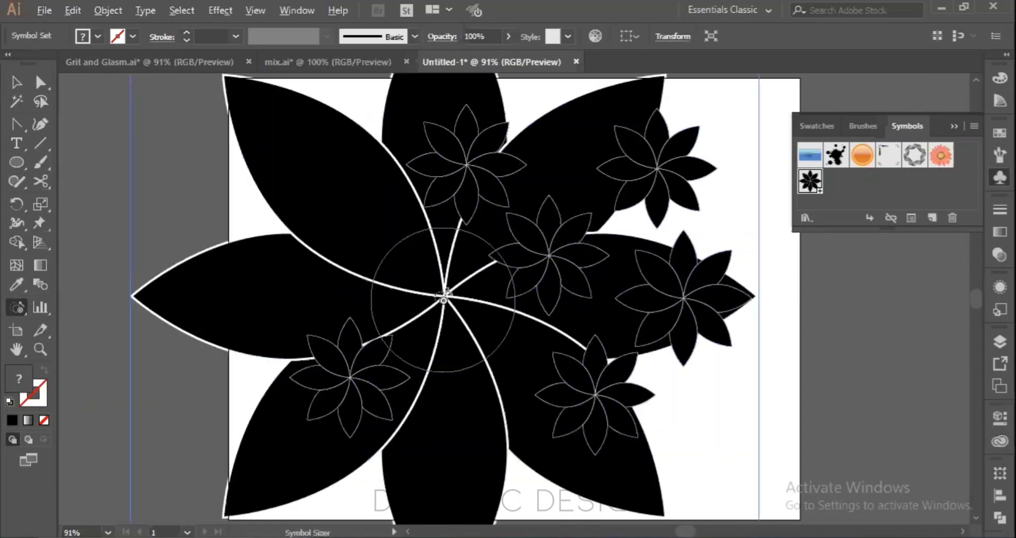
key("ctrl+z")
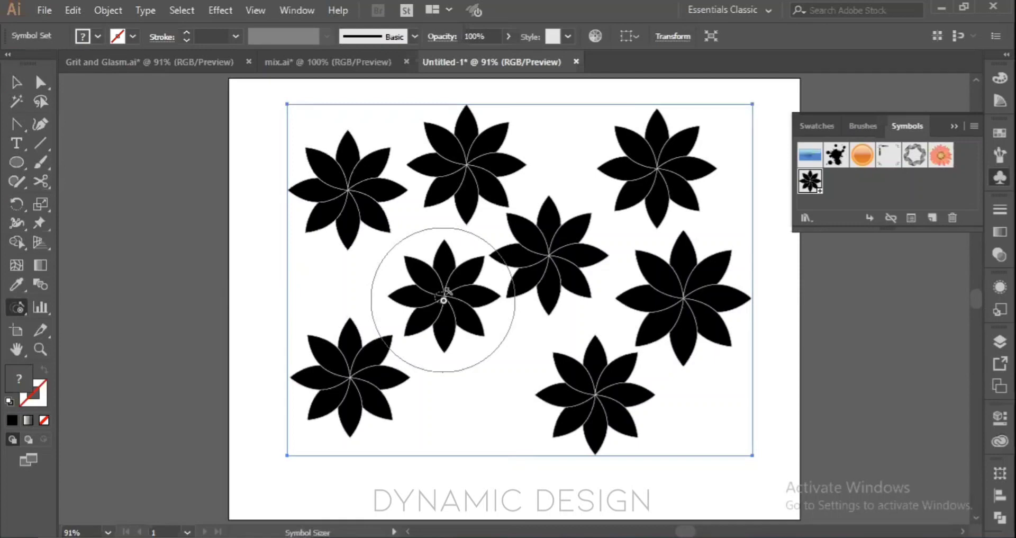
- Enlarge and shrink the centre-left flower with the Symbol Sizer tool, leaving it slightly larger than the flower beside it
left_click_drag(438, 295, 439, 299)
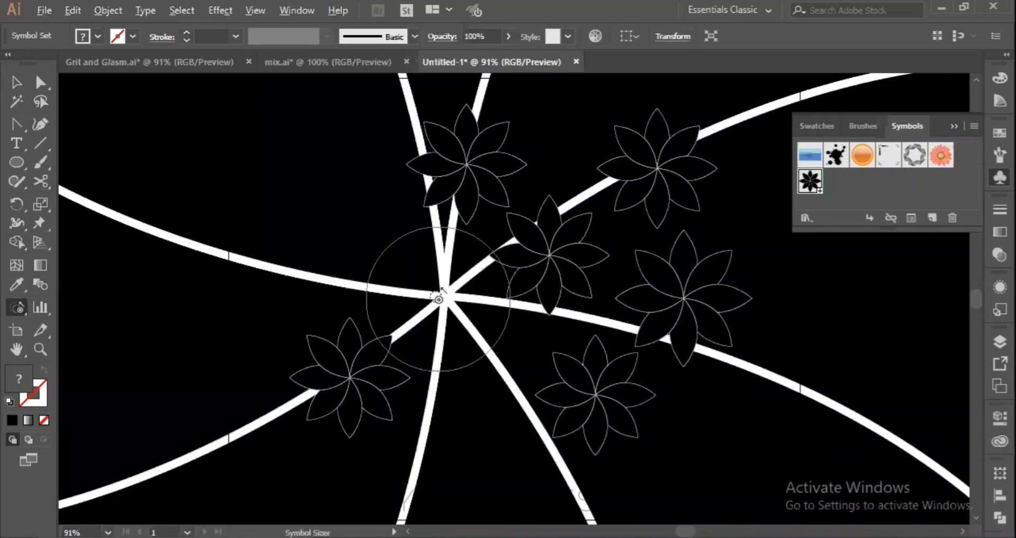
left_click(439, 299, "alt")
left_click(438, 299, "alt")
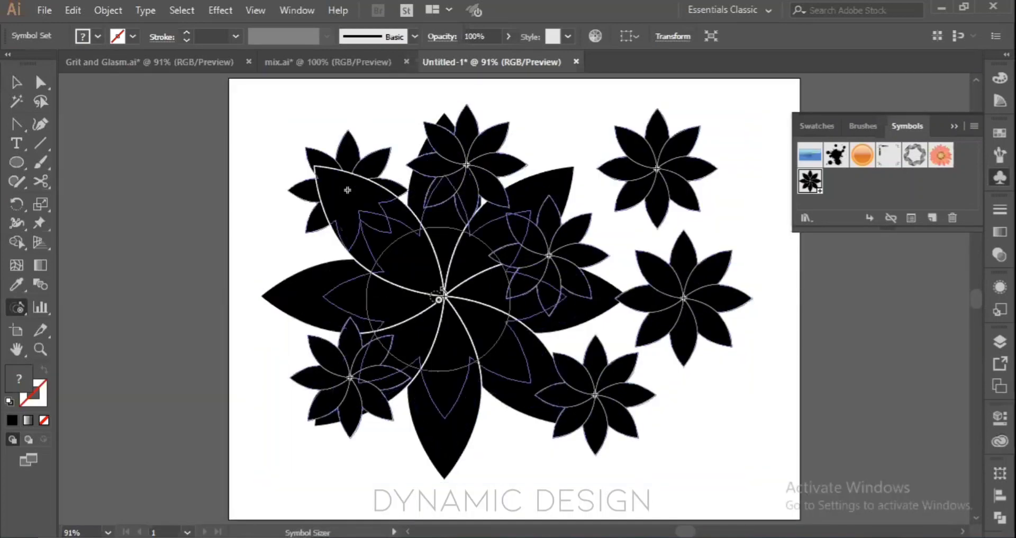
left_click(439, 299, "alt")
left_click(439, 299, "alt")
left_click(438, 299, "alt")
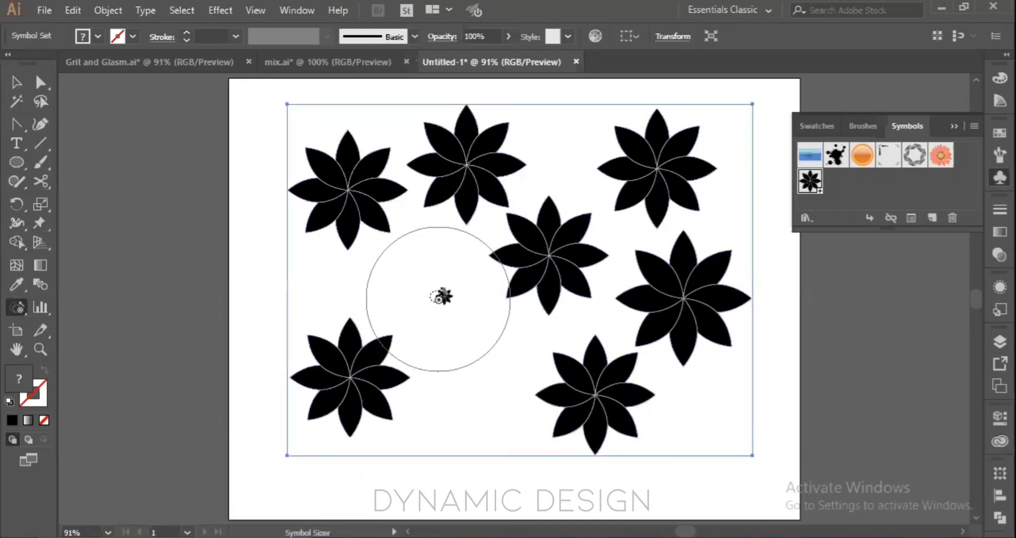
left_click(453, 386)
- Rotate the centre-left flower and the central flower slightly with the Symbol Spinner tool
left_click(22, 305)
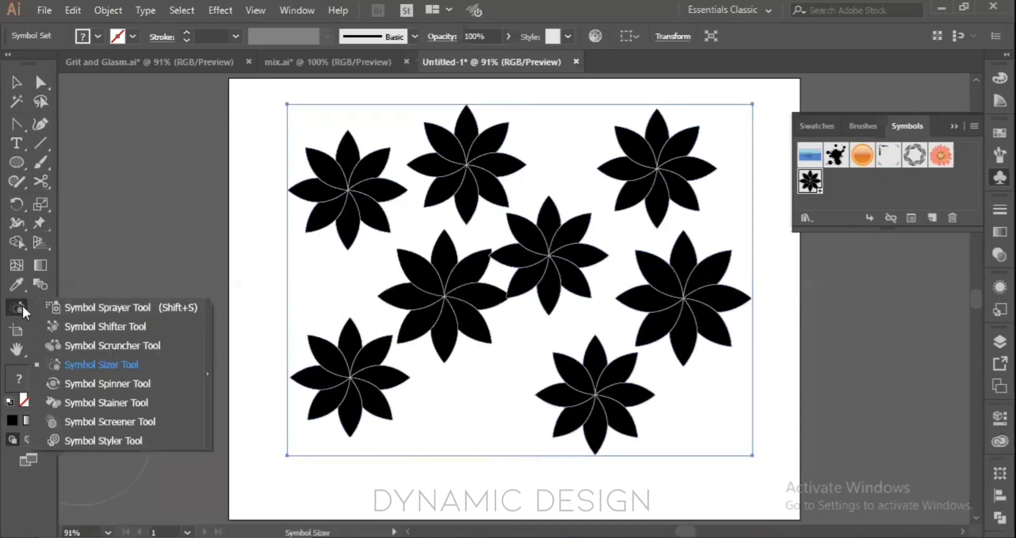
left_click(107, 383)
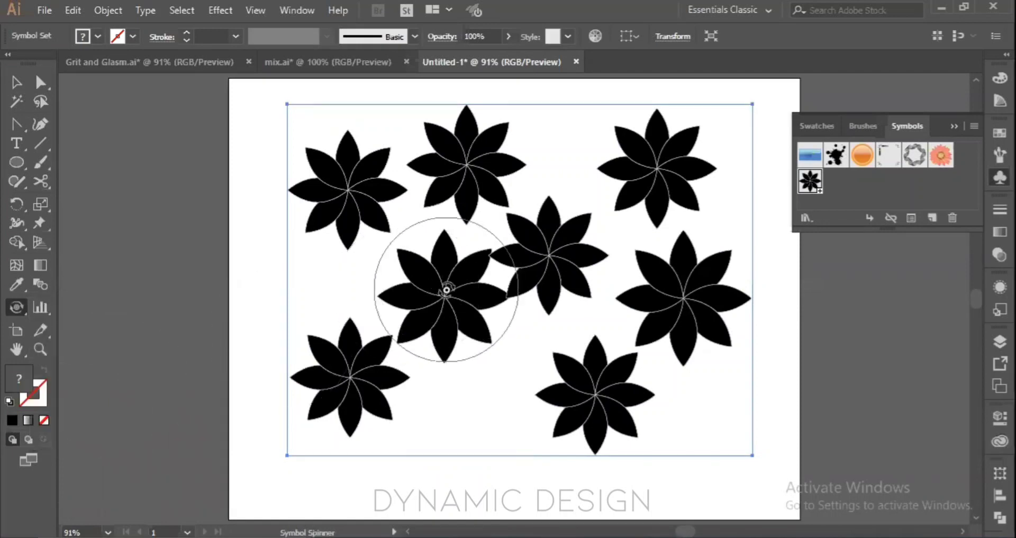
mouse_move(446, 289)
left_mouse_down()
mouse_move(422, 314)
mouse_move(429, 320)
left_mouse_up()
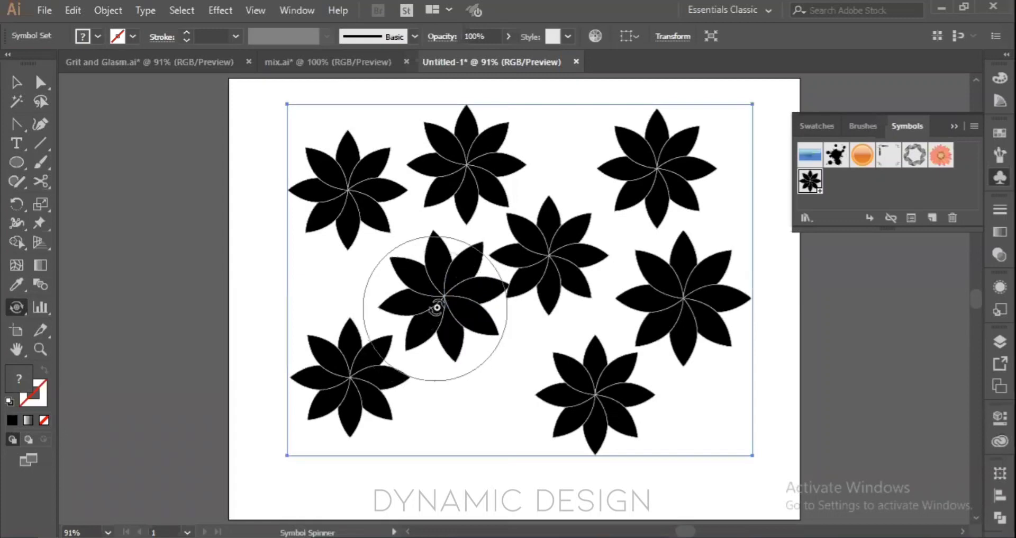
mouse_move(441, 276)
left_mouse_down()
mouse_move(425, 310)
mouse_move(434, 327)
mouse_move(441, 306)
mouse_move(472, 322)
mouse_move(500, 291)
mouse_move(417, 282)
mouse_move(419, 329)
mouse_move(411, 315)
mouse_move(462, 345)
left_mouse_up()
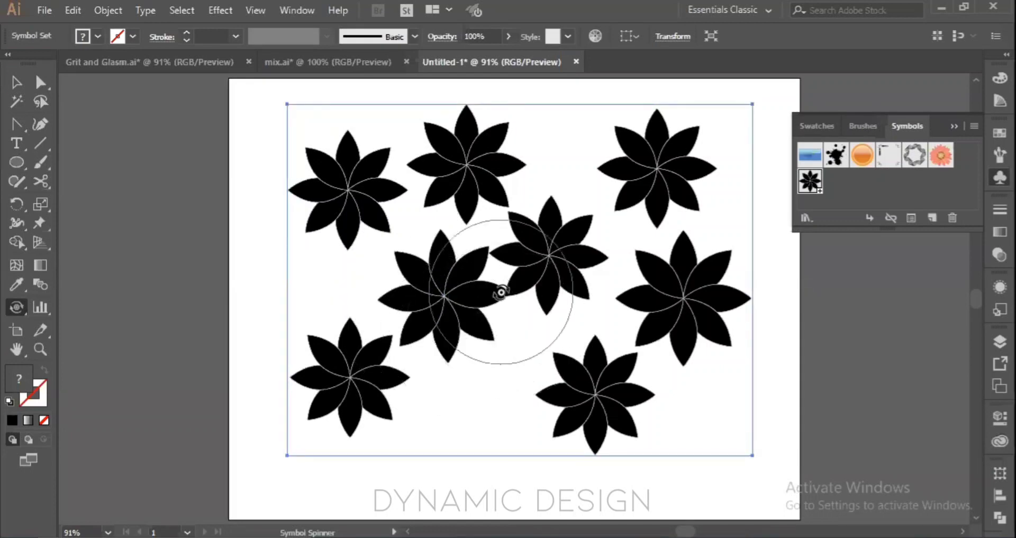
- Scale the whole symbol set down proportionally about its centre and move it toward the artboard's upper-left corner
key("v")
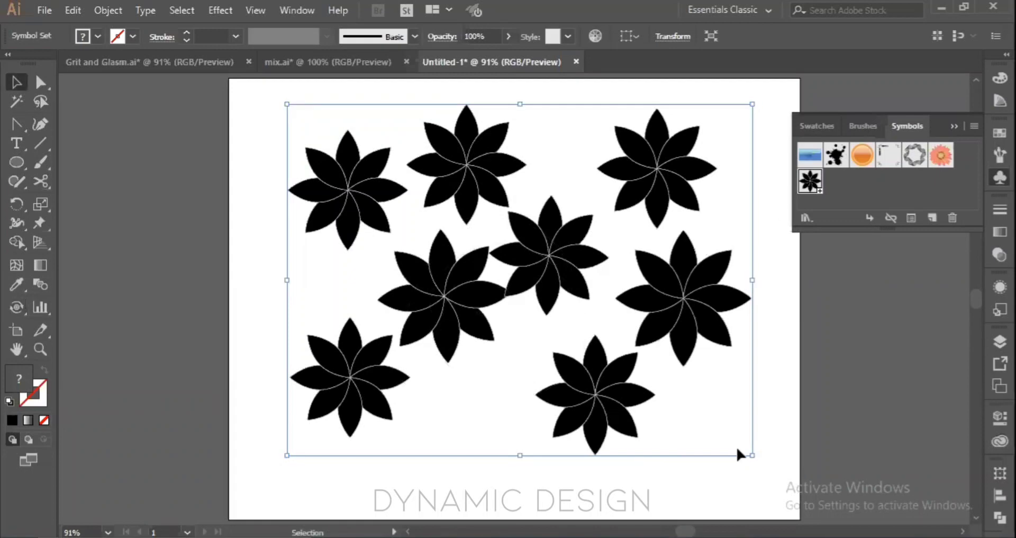
left_click_drag(757, 454, 686, 405)
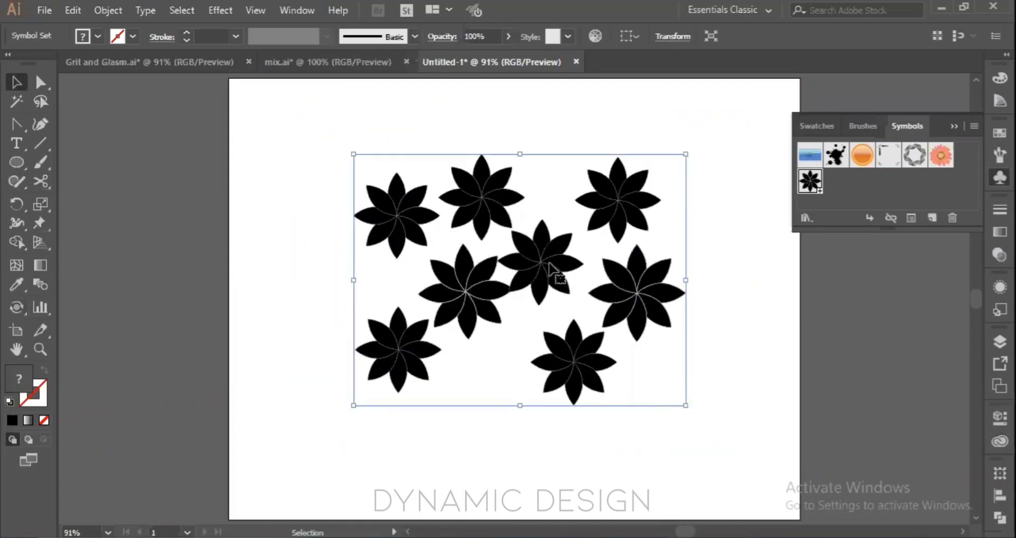
left_click_drag(548, 267, 471, 220)
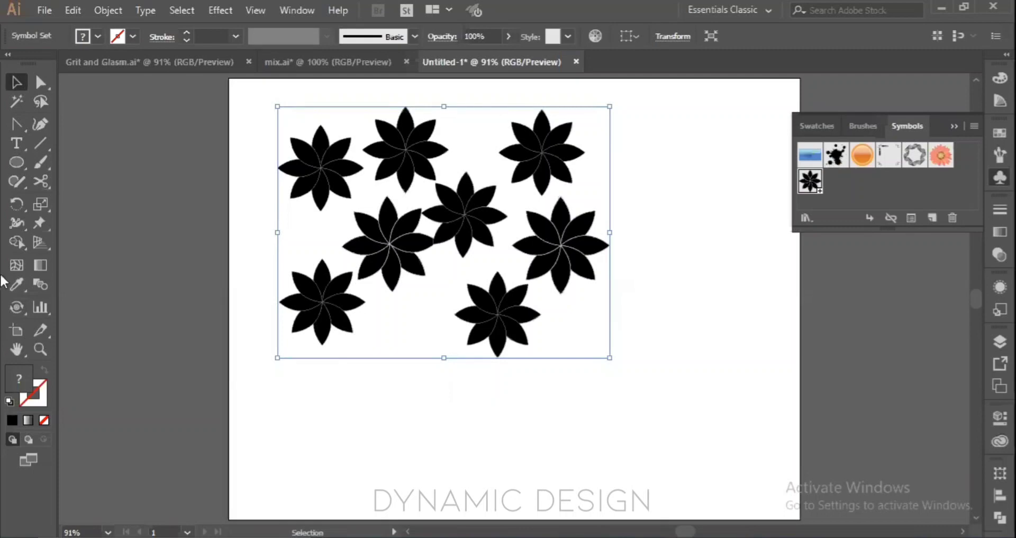
- Add a single blue gradient bar symbol to the right of the flowers with the Symbol Sprayer tool
left_click_drag(22, 313, 71, 308)
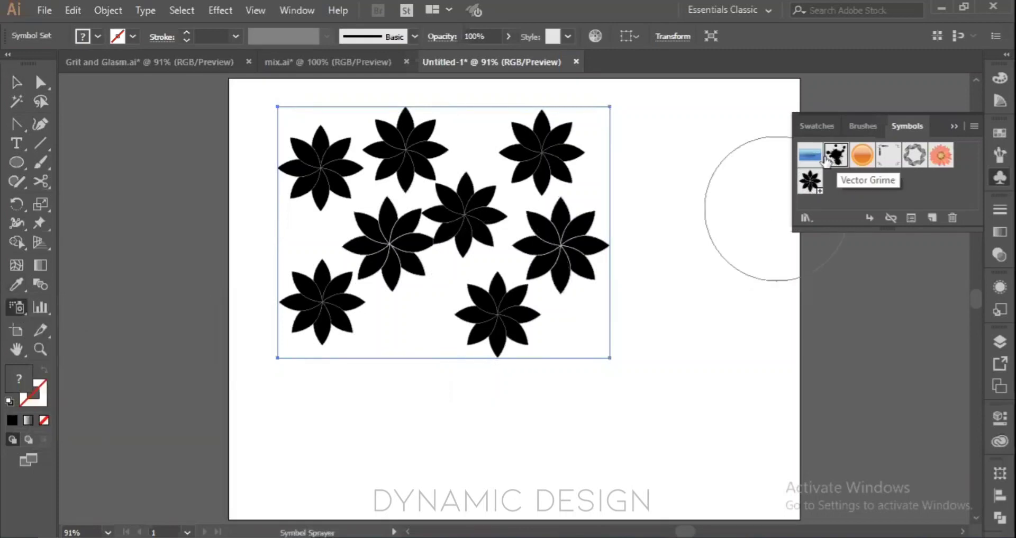
left_click(803, 164)
left_click(698, 315)
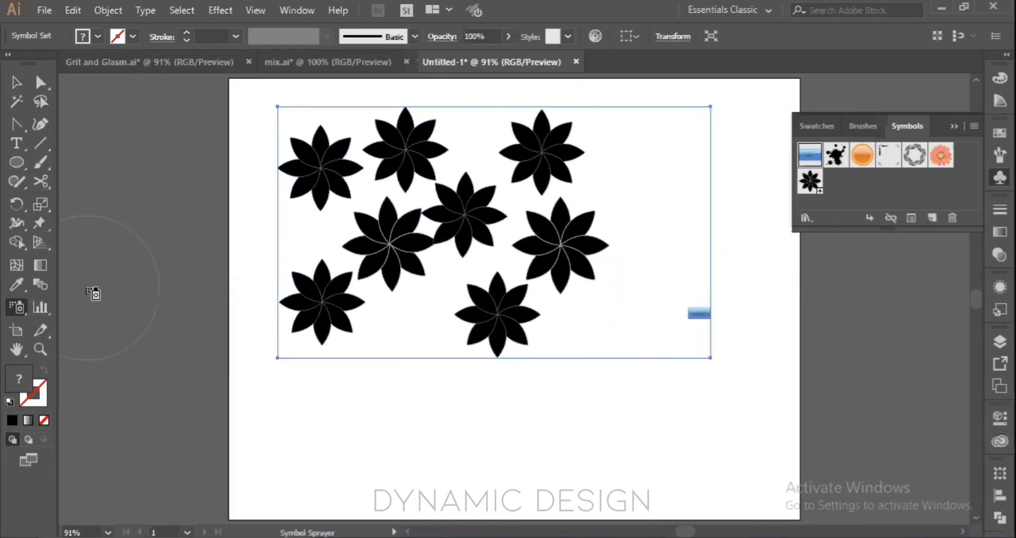
- Rotate the blue bar symbol to a nearly upright angle with the Symbol Spinner tool and fit the artboard in the window
left_click(16, 309)
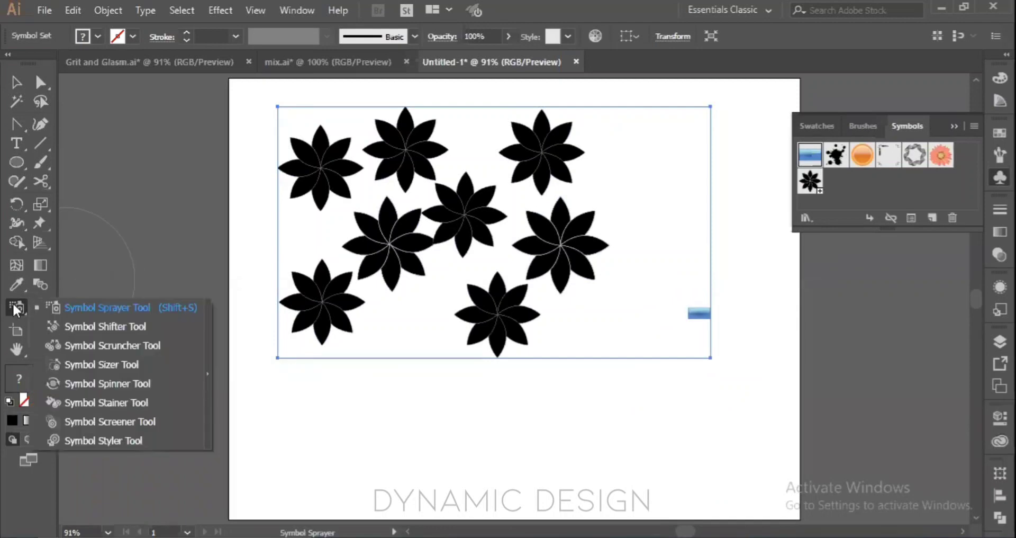
left_click(90, 383)
mouse_move(691, 314)
left_mouse_down()
mouse_move(694, 331)
mouse_move(656, 278)
left_mouse_up()
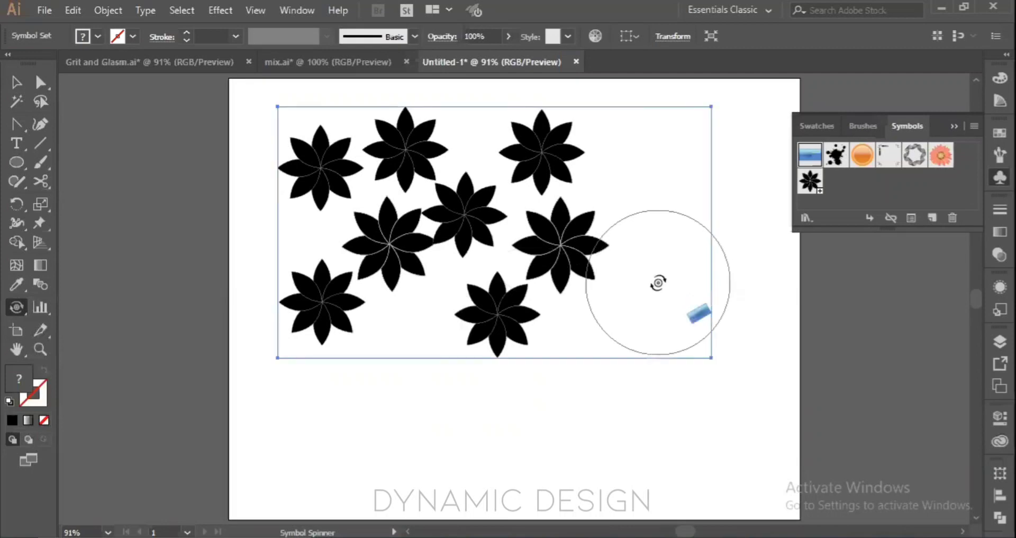
mouse_move(706, 317)
left_mouse_down()
mouse_move(718, 341)
mouse_move(728, 282)
mouse_move(747, 269)
mouse_move(766, 287)
mouse_move(738, 339)
mouse_move(697, 335)
mouse_move(686, 309)
mouse_move(698, 344)
left_mouse_up()
scroll(704, 325, "up", 6)
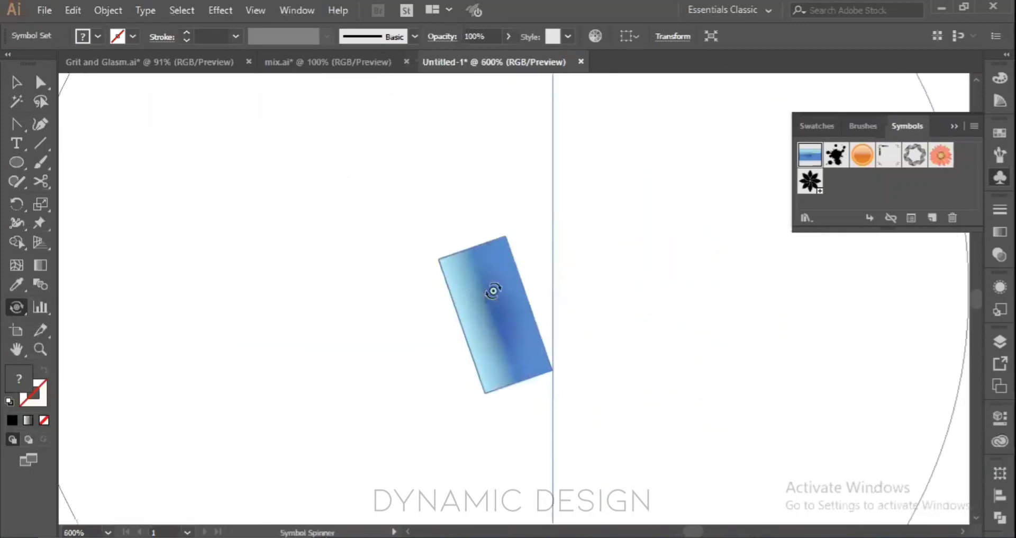
mouse_move(491, 290)
left_mouse_down()
mouse_move(474, 328)
mouse_move(599, 351)
mouse_move(601, 361)
mouse_move(611, 342)
mouse_move(611, 369)
mouse_move(613, 345)
mouse_move(459, 320)
mouse_move(482, 303)
mouse_move(525, 296)
mouse_move(502, 256)
mouse_move(485, 276)
mouse_move(489, 290)
mouse_move(469, 293)
mouse_move(477, 315)
mouse_move(515, 346)
mouse_move(505, 339)
mouse_move(524, 341)
mouse_move(552, 321)
mouse_move(542, 320)
mouse_move(563, 299)
mouse_move(531, 281)
mouse_move(460, 287)
mouse_move(452, 346)
mouse_move(543, 373)
mouse_move(520, 340)
mouse_move(575, 297)
mouse_move(553, 286)
mouse_move(458, 284)
left_mouse_up()
key("ctrl+0")
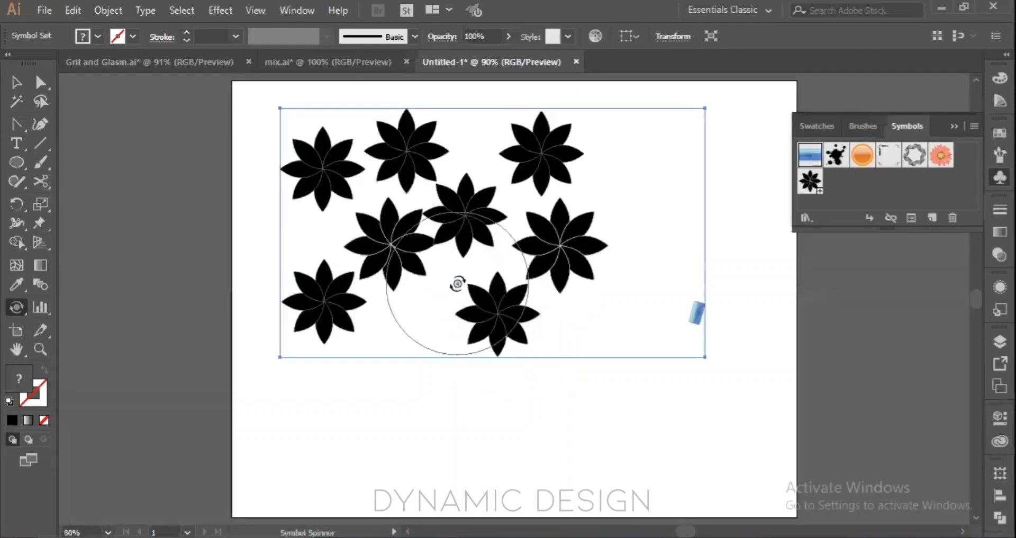
- Try to stain the lowest black flower with the red and green swatches using the Symbol Stainer tool
left_click(17, 308)
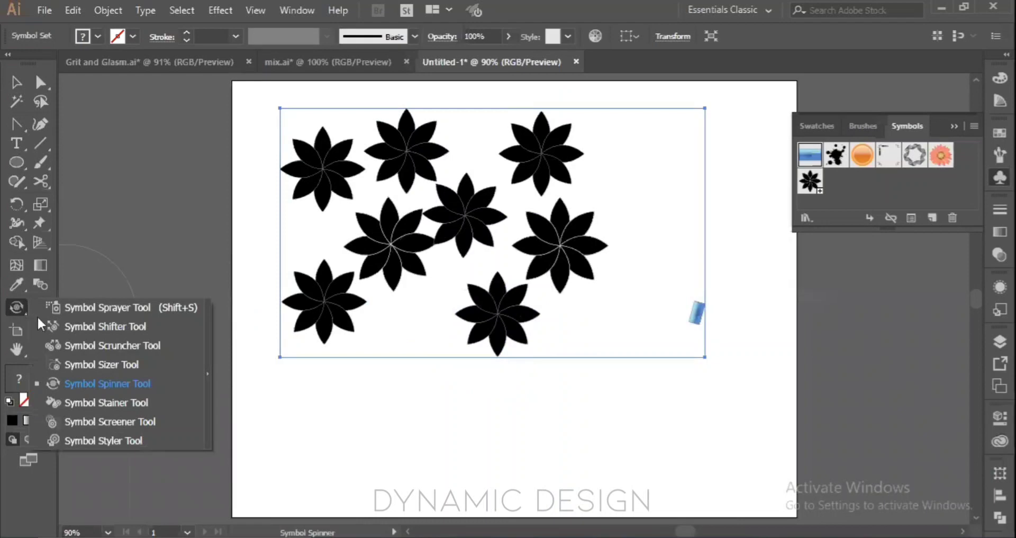
left_click(104, 405)
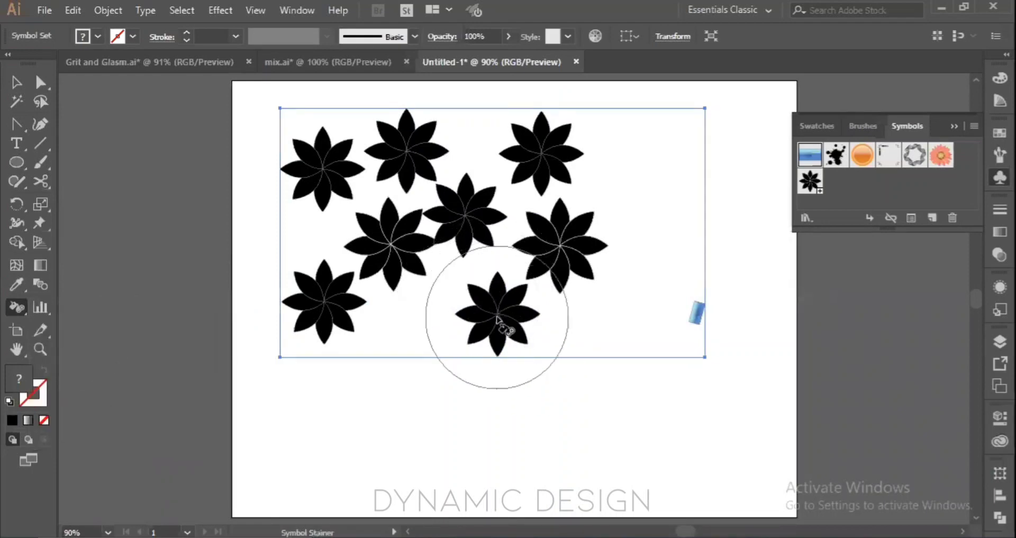
scroll(498, 319, "up", 5)
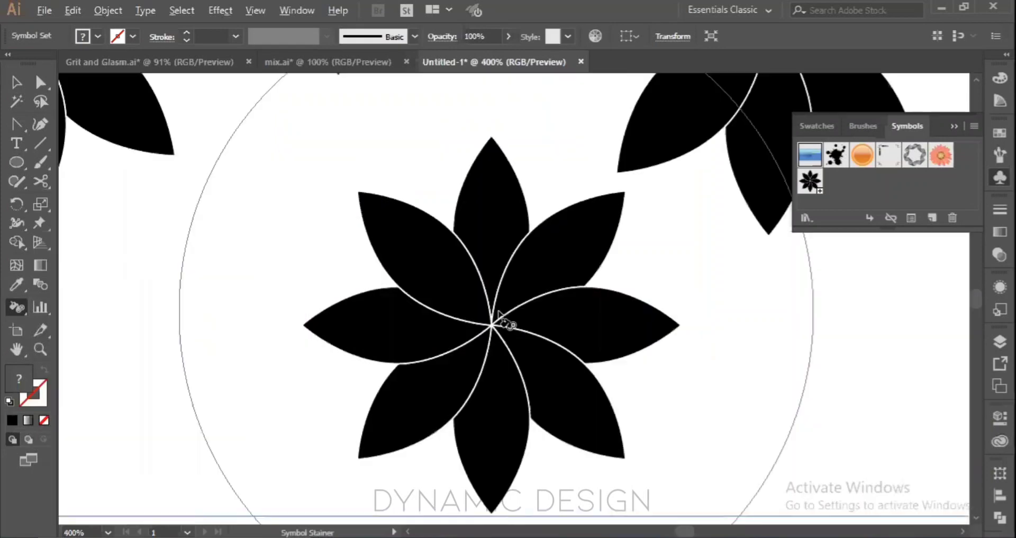
scroll(498, 318, "up", 2)
left_click(817, 125)
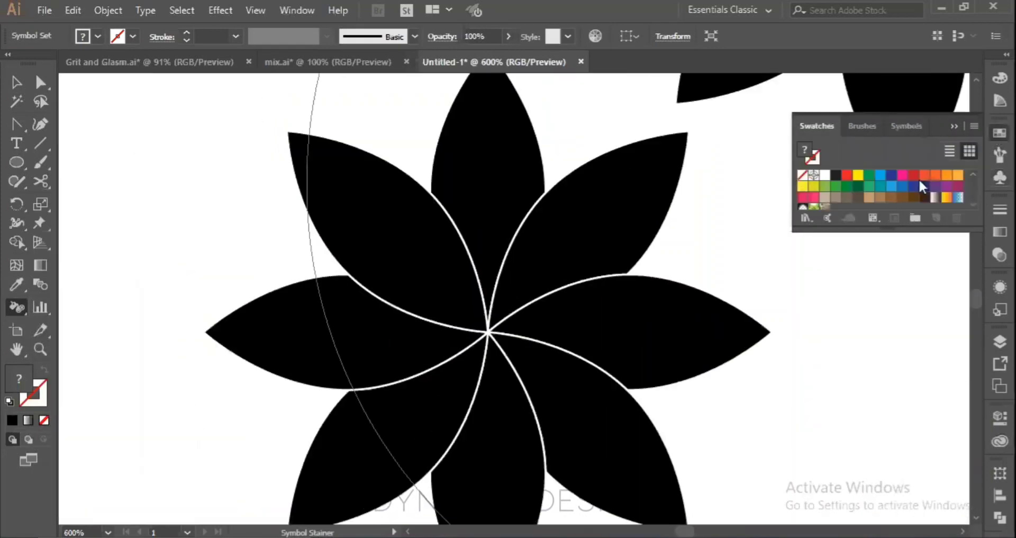
left_click(847, 176)
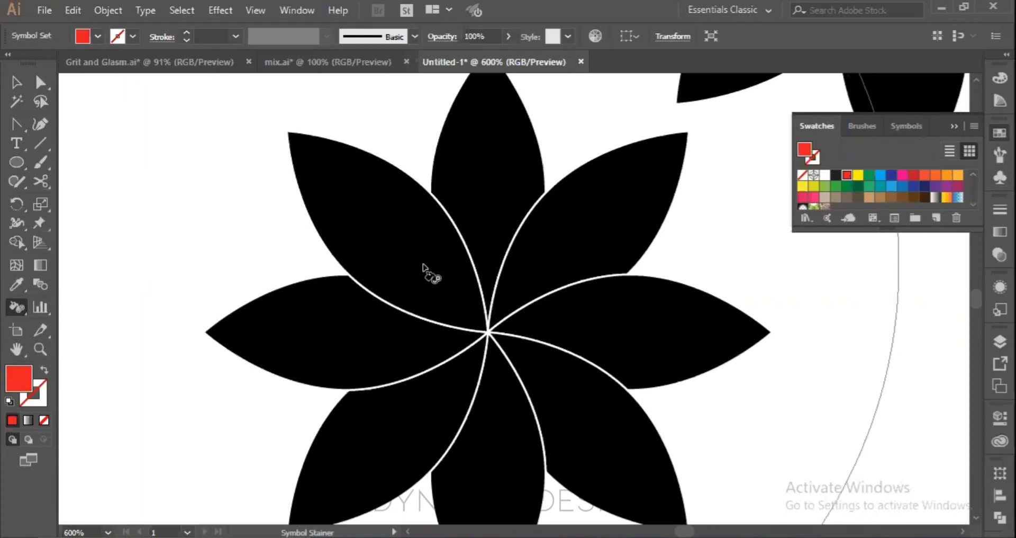
scroll(467, 287, "down", 5)
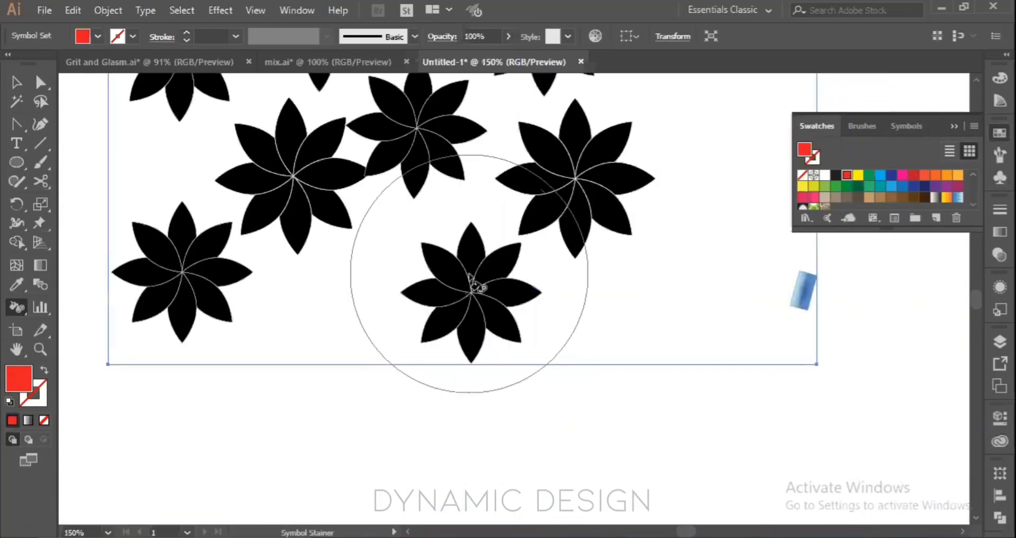
right_click(448, 278)
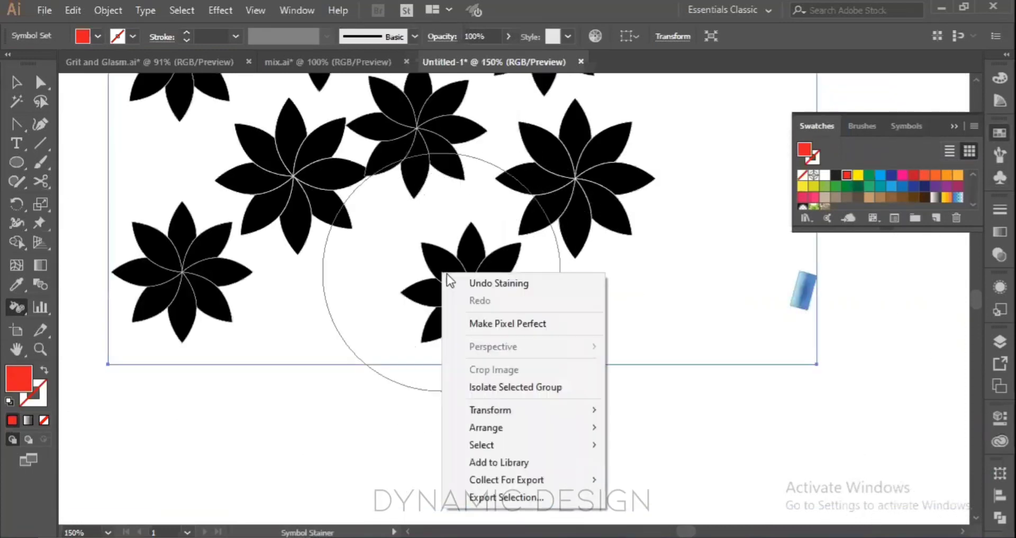
left_click(449, 278)
mouse_move(474, 293)
left_mouse_down()
mouse_move(444, 301)
mouse_move(446, 252)
mouse_move(476, 297)
left_mouse_up()
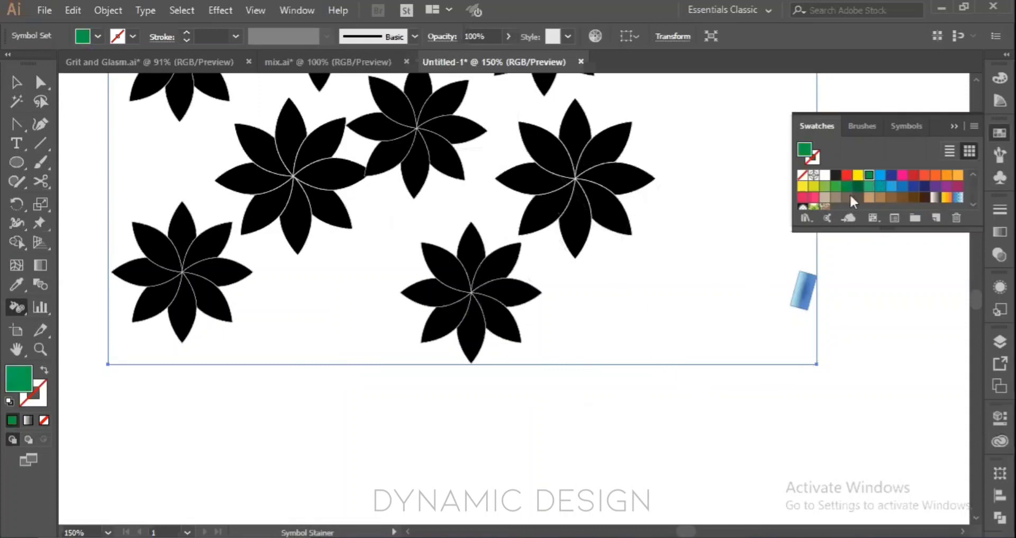
mouse_move(588, 272)
left_mouse_down()
mouse_move(465, 279)
mouse_move(470, 268)
mouse_move(424, 304)
left_mouse_up()
- Spray a diagonal row of the pink daisy symbol below the black flowers with the Symbol Sprayer tool
left_click(1000, 179)
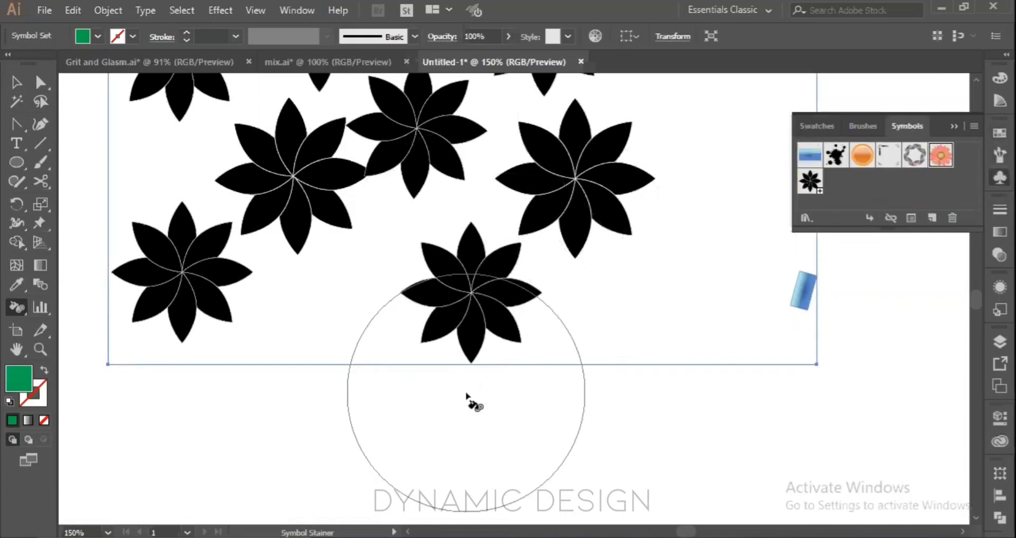
scroll(462, 395, "down", 1, "alt")
scroll(393, 347, "down", 2)
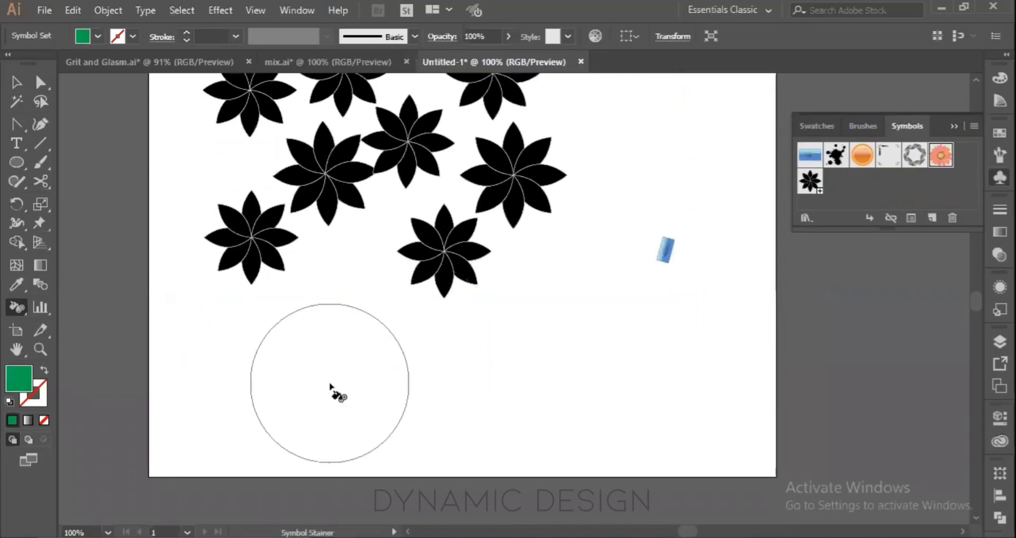
left_click(532, 290)
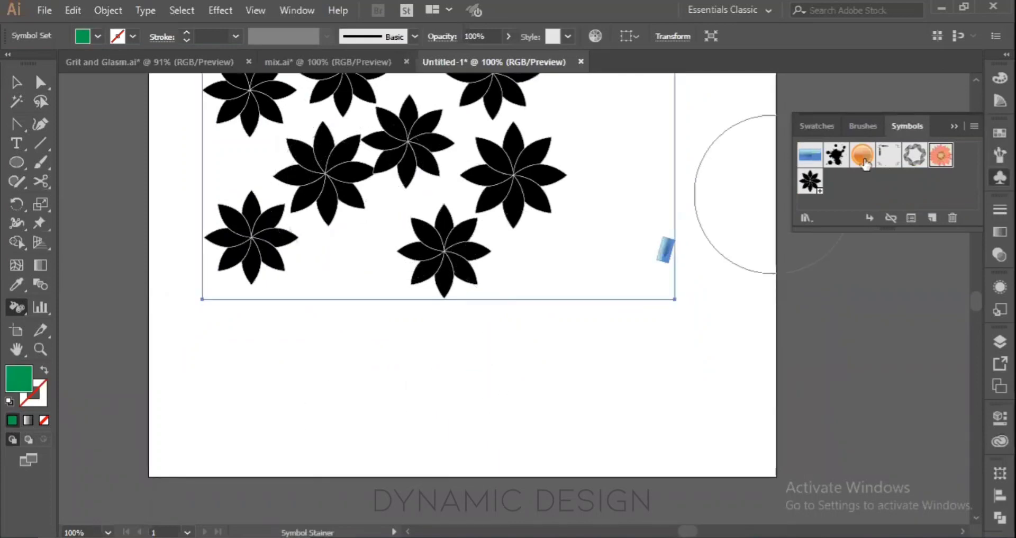
mouse_move(20, 307)
left_mouse_down()
mouse_move(83, 377)
mouse_move(80, 368)
left_mouse_up()
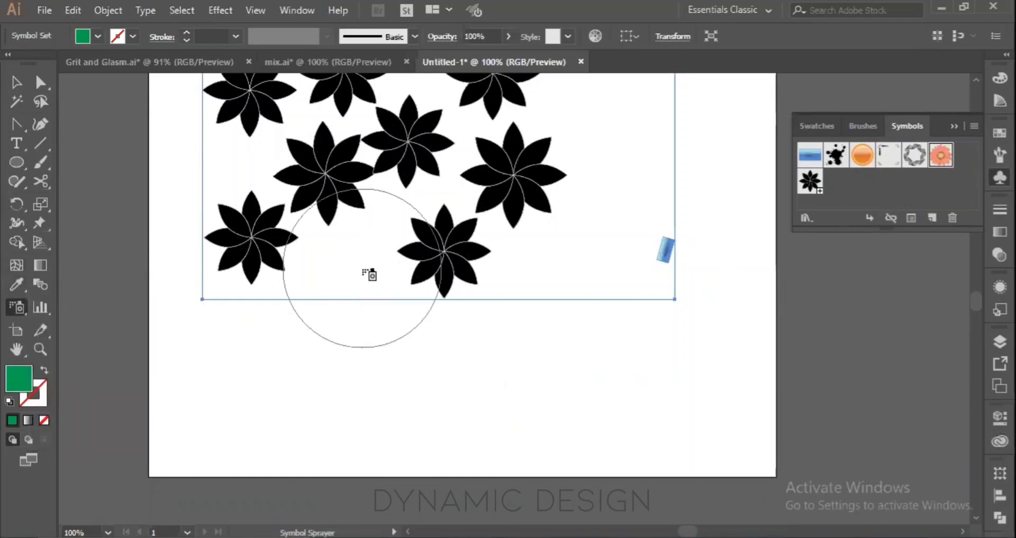
left_click_drag(358, 271, 417, 379)
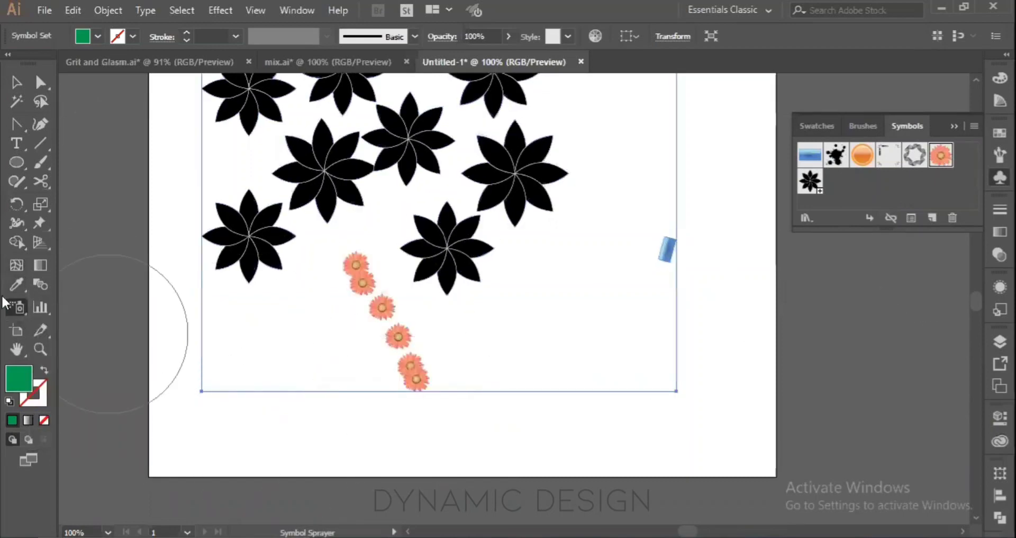
- Stain all the pink daisies in the diagonal row green with the Symbol Stainer tool
left_click_drag(18, 305, 116, 403)
left_click_drag(401, 362, 404, 341)
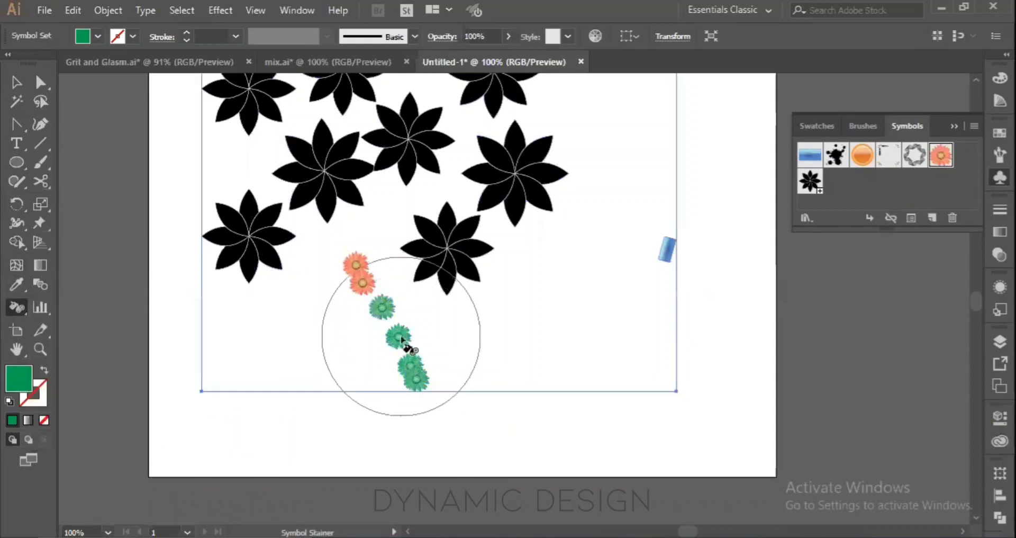
scroll(403, 342, "up", 1)
left_click_drag(343, 257, 346, 257)
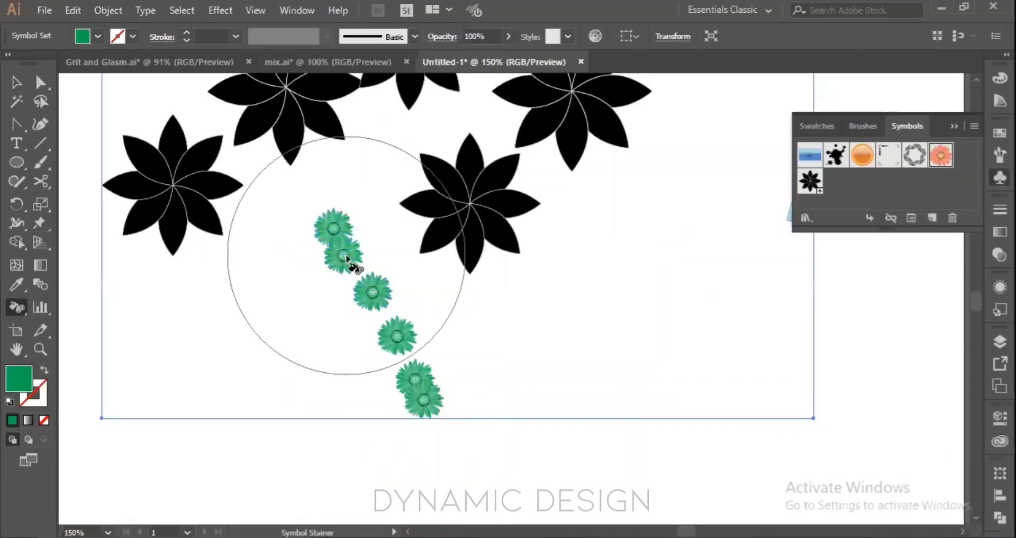
- Stain the diagonal row of green daisies bright blue with the Symbol Stainer tool
left_click(999, 133)
left_click(881, 177)
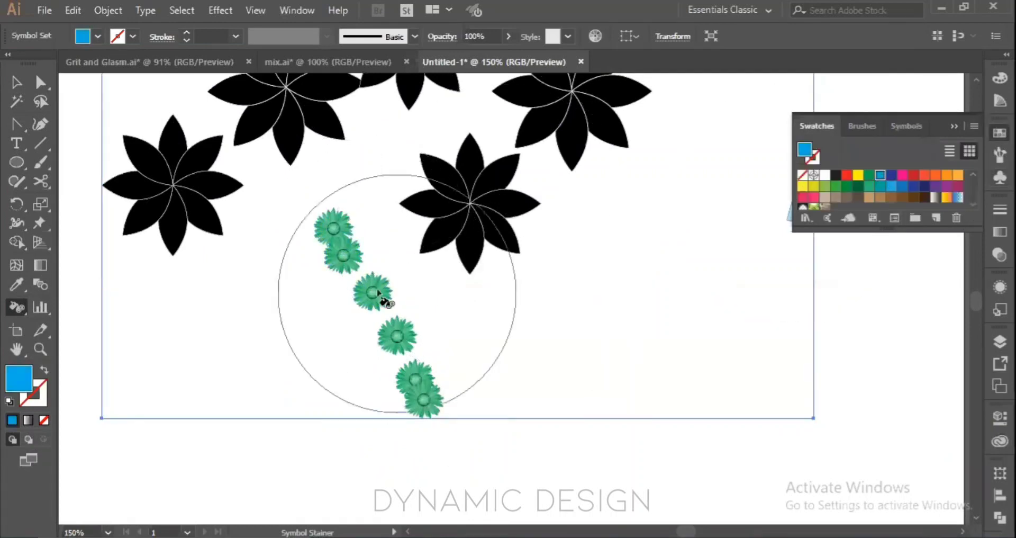
mouse_move(347, 342)
left_mouse_down()
mouse_move(403, 410)
mouse_move(405, 366)
left_mouse_up()
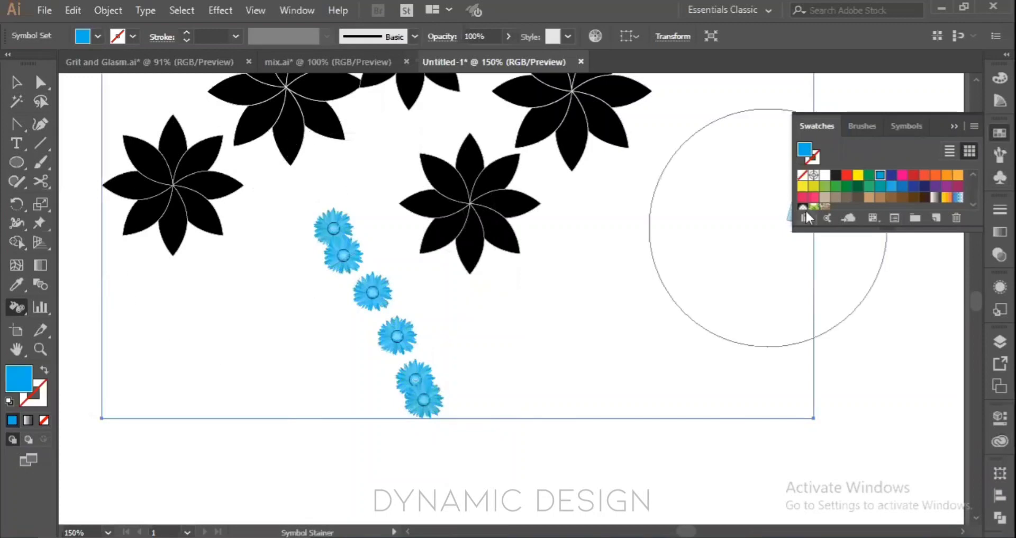
- Restain the diagonal daisy row pink and then orange with the Symbol Stainer tool
left_click(903, 175)
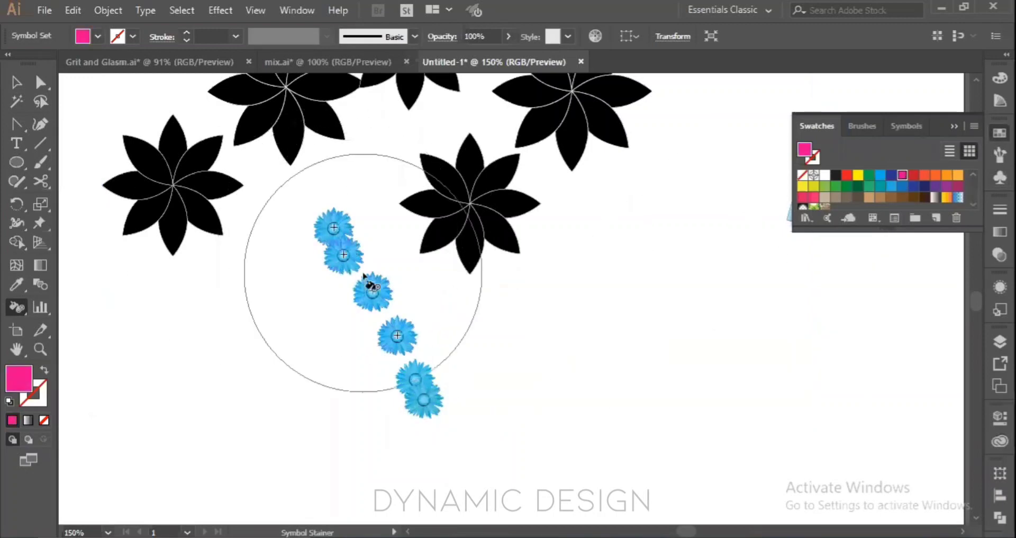
mouse_move(367, 286)
left_mouse_down()
mouse_move(415, 373)
mouse_move(545, 374)
left_mouse_up()
left_click(936, 176)
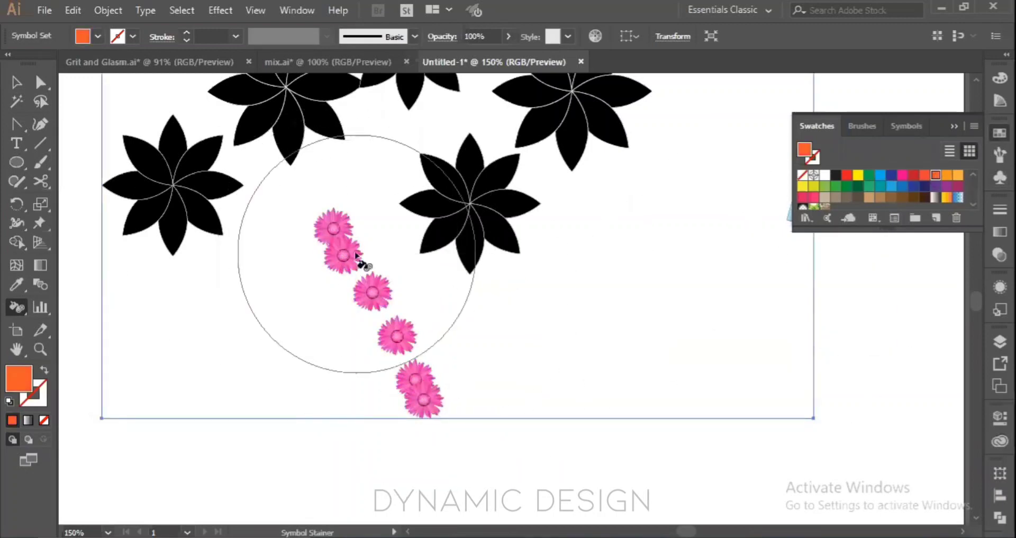
left_click_drag(351, 257, 422, 404)
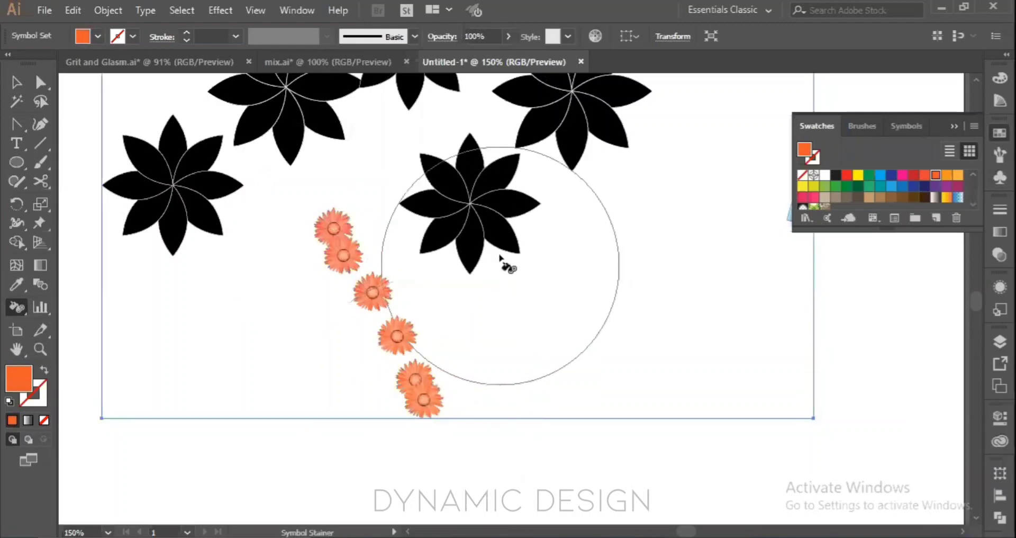
- Try to stain the small blue bar symbol with the orange and bright blue swatches using the Symbol Stainer tool
scroll(481, 295, "up", 5)
scroll(491, 257, "left", 1)
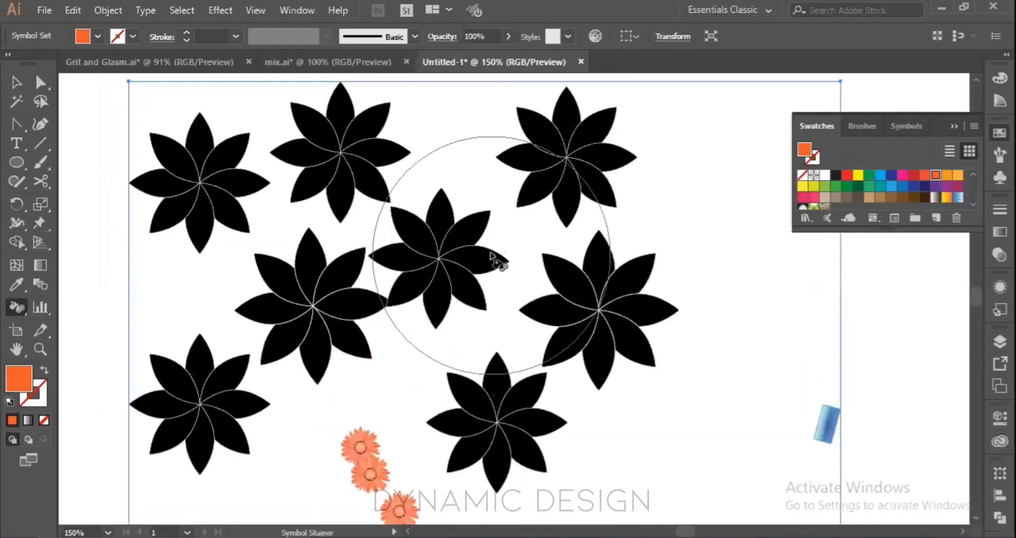
left_click(829, 446)
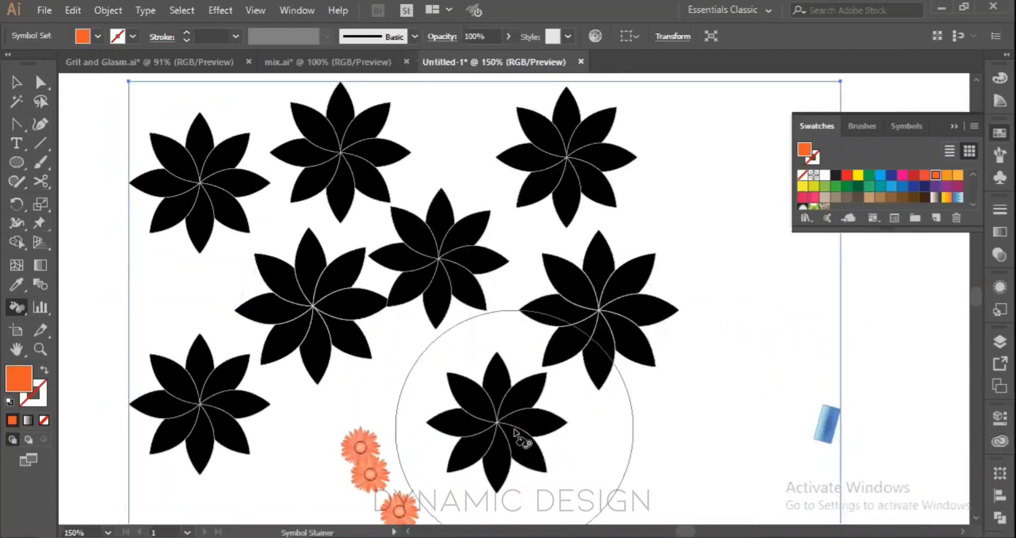
left_click_drag(759, 434, 647, 343)
scroll(659, 341, "up", 1)
scroll(662, 340, "up", 3)
left_click_drag(815, 339, 507, 335)
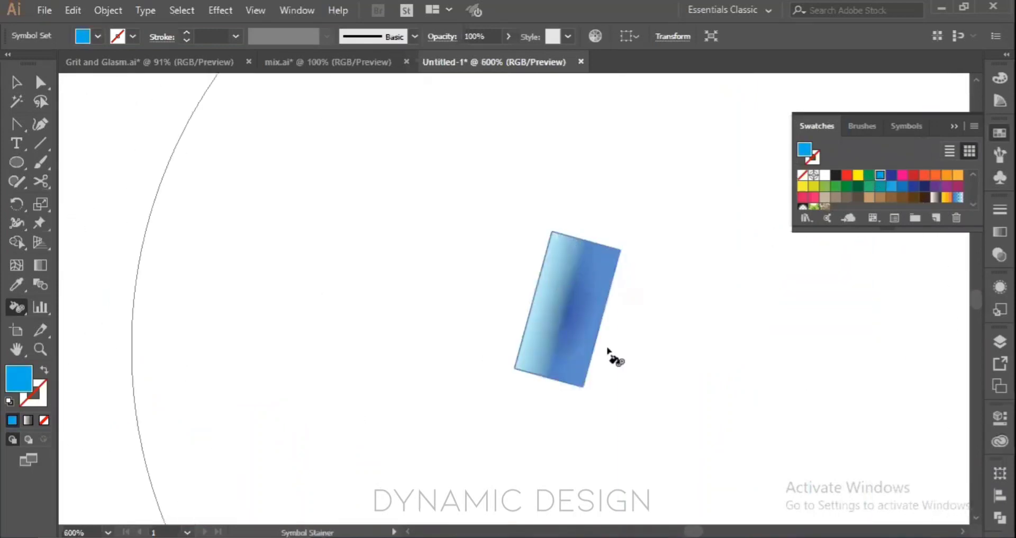
- Choose the red swatch and stain the diagonal row of daisies red
left_click(848, 179)
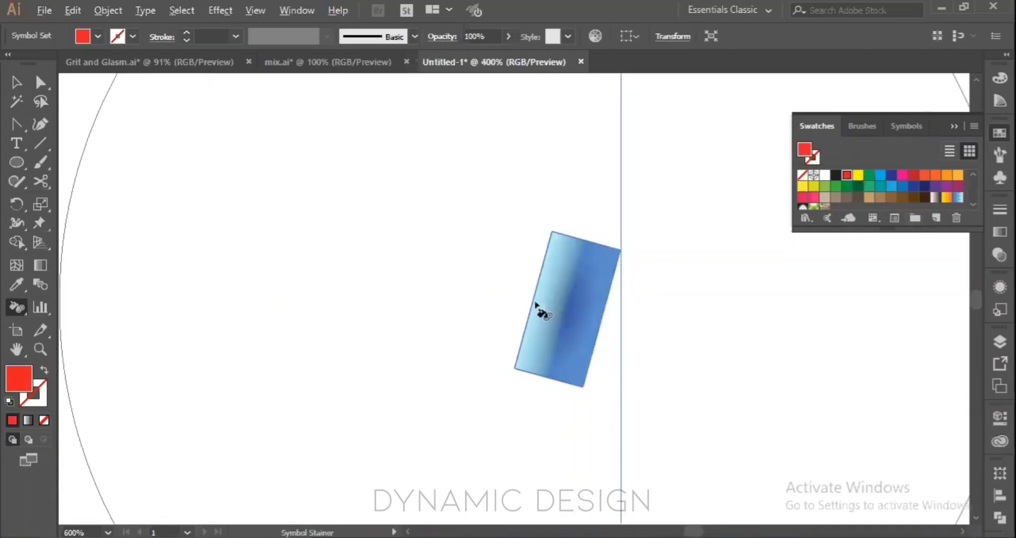
scroll(538, 306, "down", 4)
left_click_drag(109, 352, 490, 279)
left_click_drag(441, 249, 530, 378)
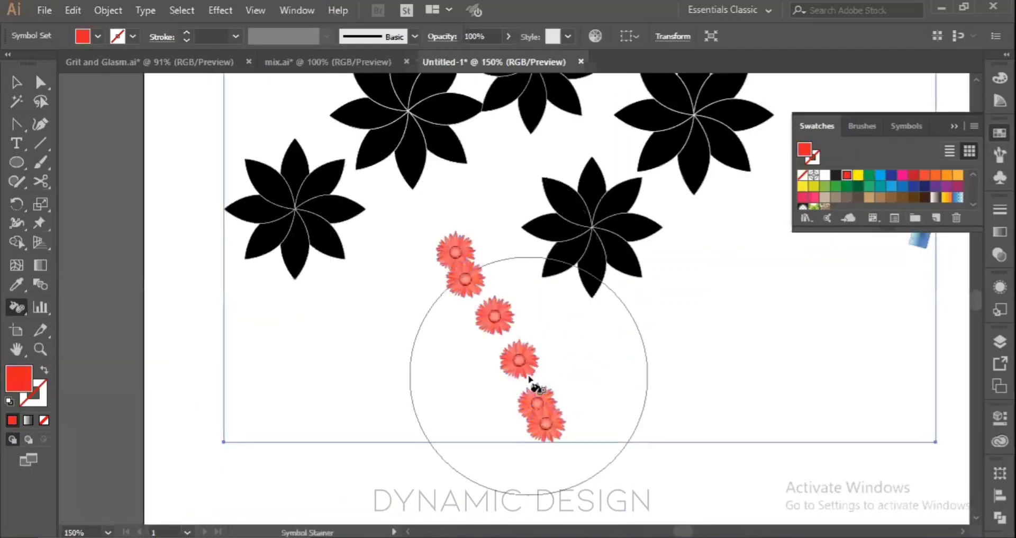
- Restain the diagonal daisy row with the black swatch and then a dark green swatch
left_click(836, 174)
left_click_drag(572, 418, 579, 438)
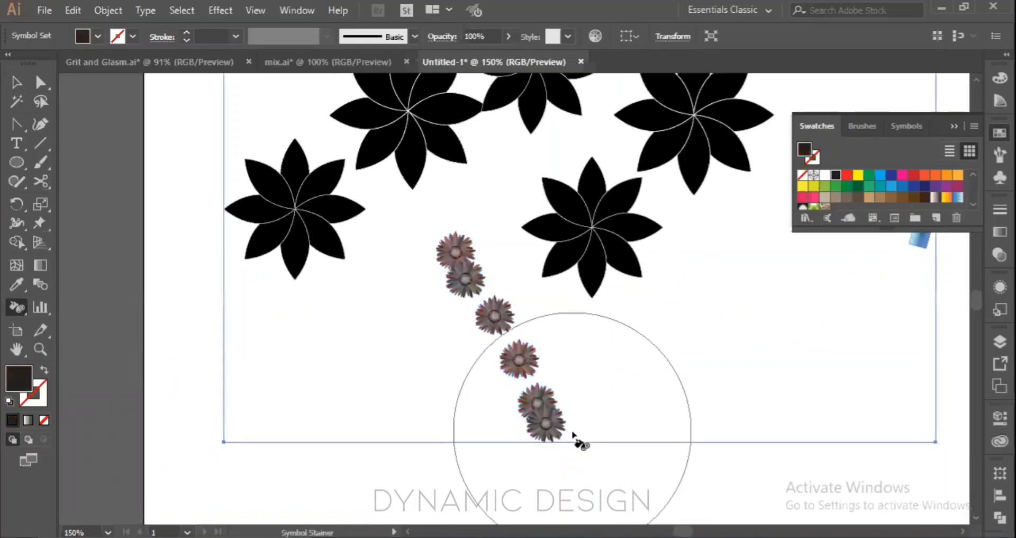
left_click(848, 191)
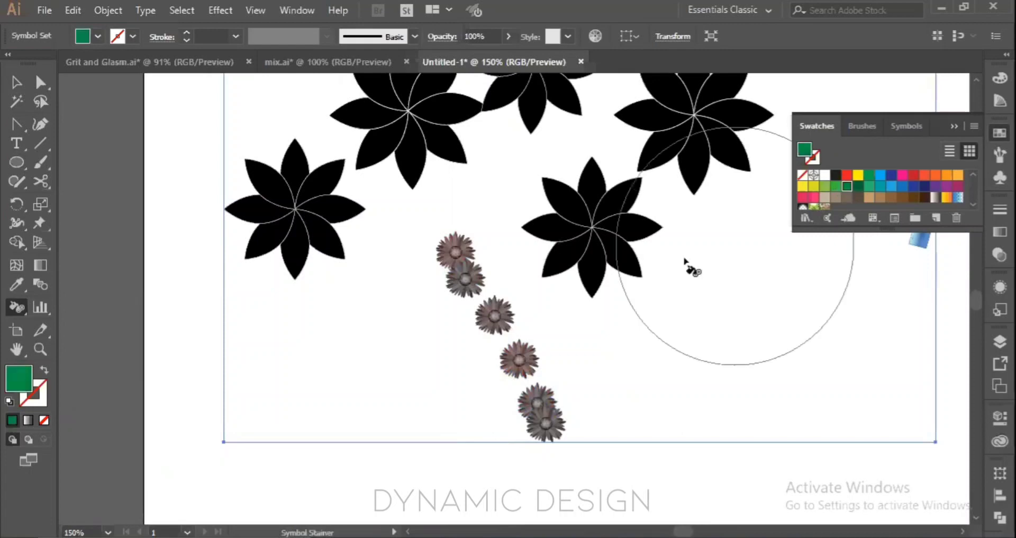
mouse_move(435, 267)
left_mouse_down()
mouse_move(531, 418)
mouse_move(536, 273)
left_mouse_up()
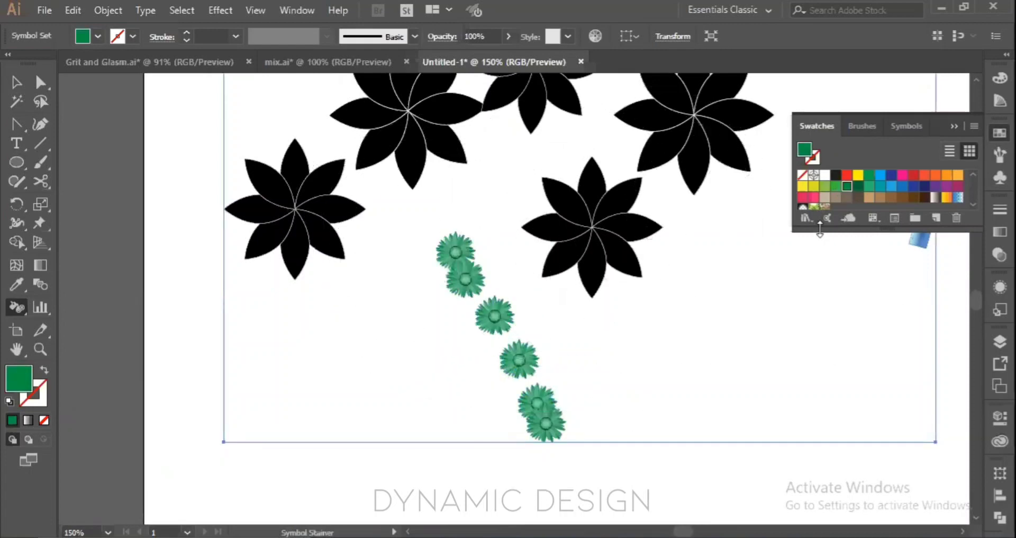
- Stain the green daisies dark brown and then yellow with the Symbol Stainer tool
left_click(914, 198)
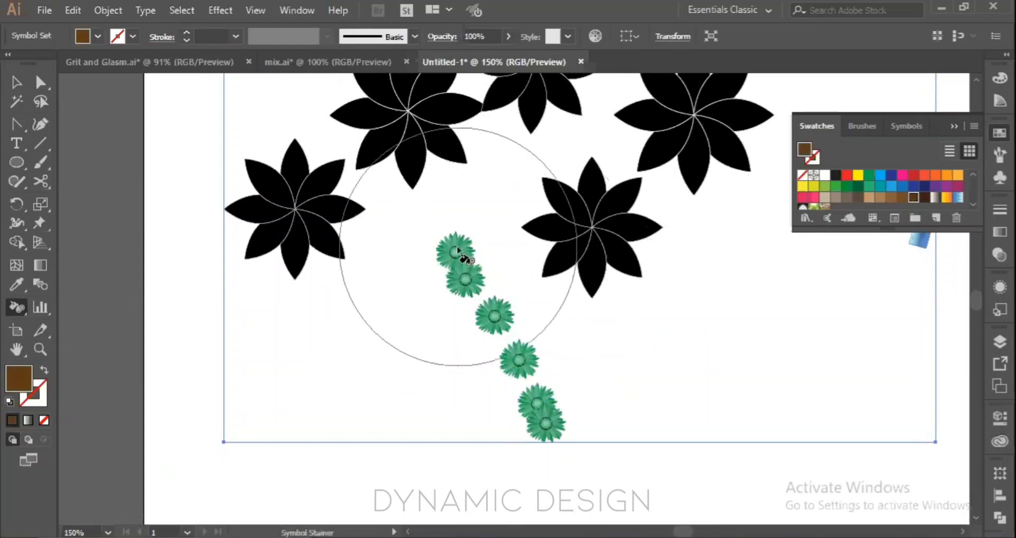
mouse_move(460, 261)
left_mouse_down()
mouse_move(551, 422)
mouse_move(529, 371)
left_mouse_up()
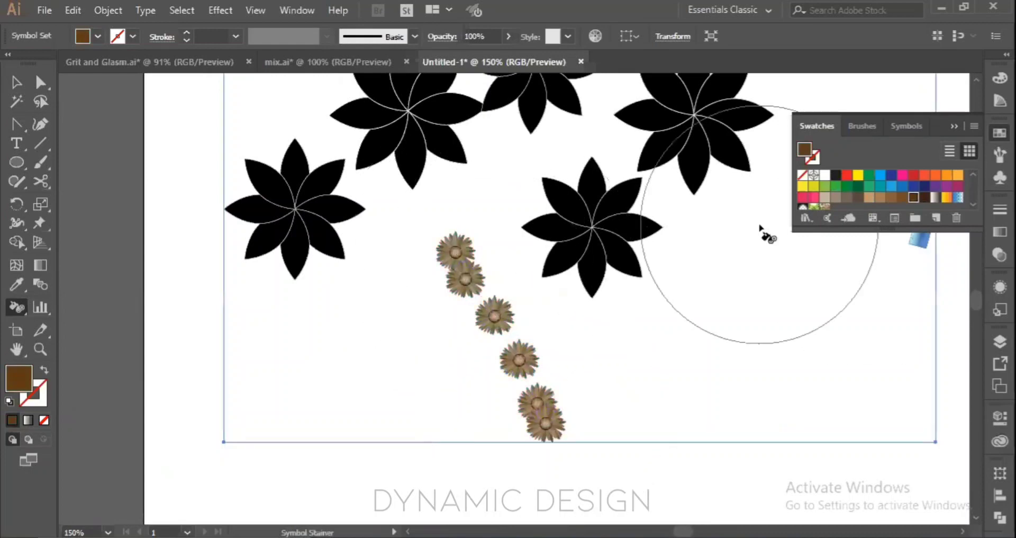
left_click(803, 186)
mouse_move(461, 243)
left_mouse_down()
mouse_move(537, 368)
mouse_move(545, 477)
left_mouse_up()
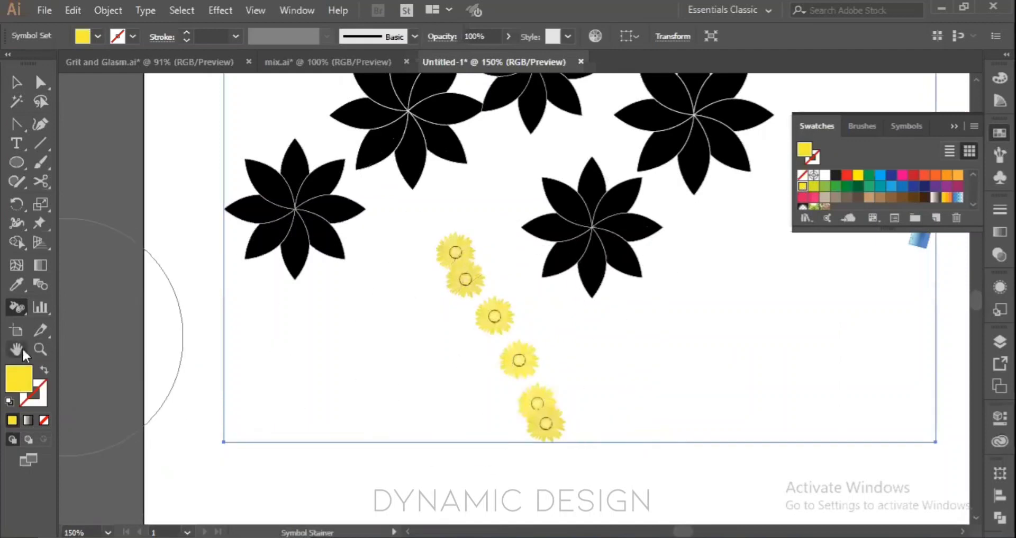
- Apply the yellow-green foliage graphic style to all the yellow daisies with the Symbol Styler tool
left_click(16, 307)
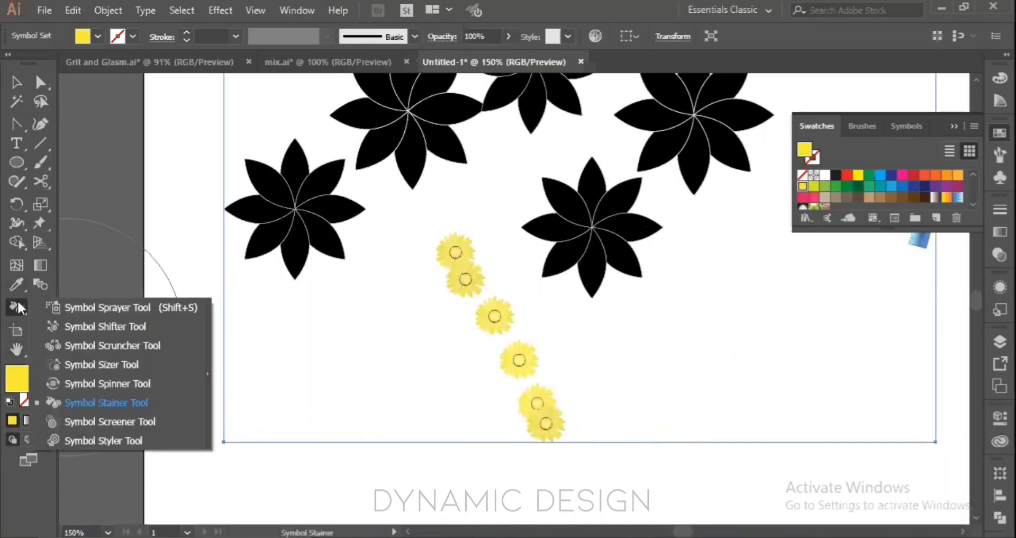
left_click(134, 438)
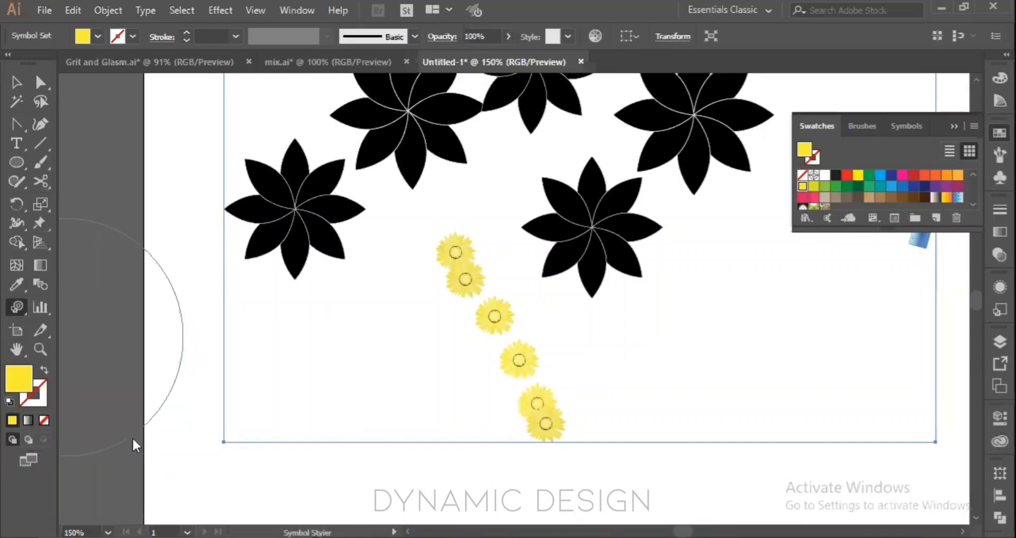
left_click(516, 363)
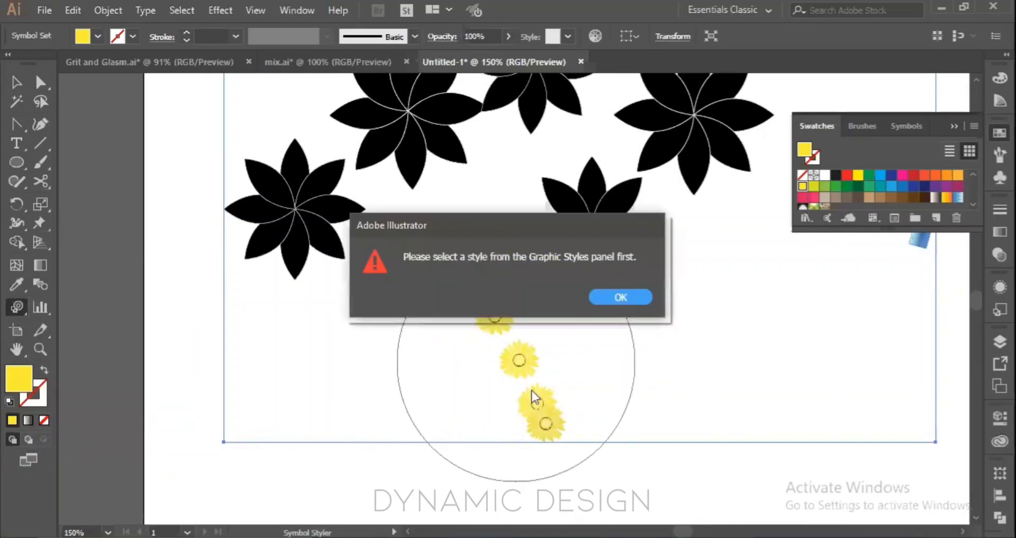
left_click(612, 294)
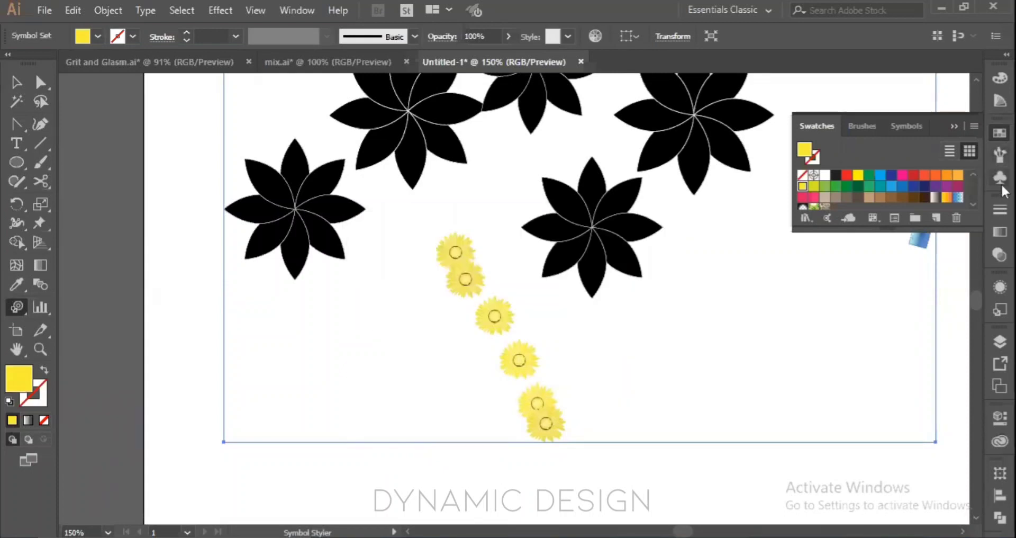
left_click(1002, 310)
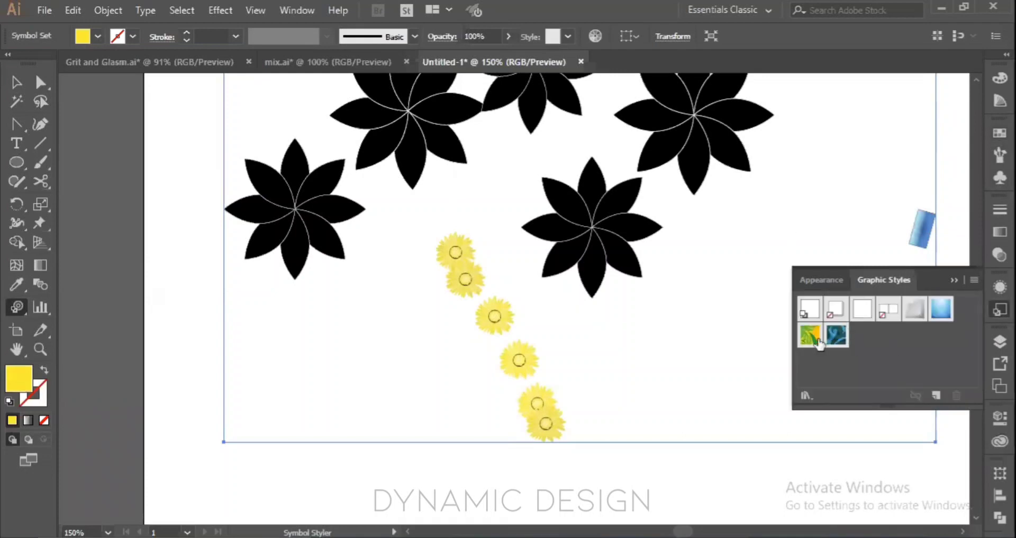
left_click(818, 341)
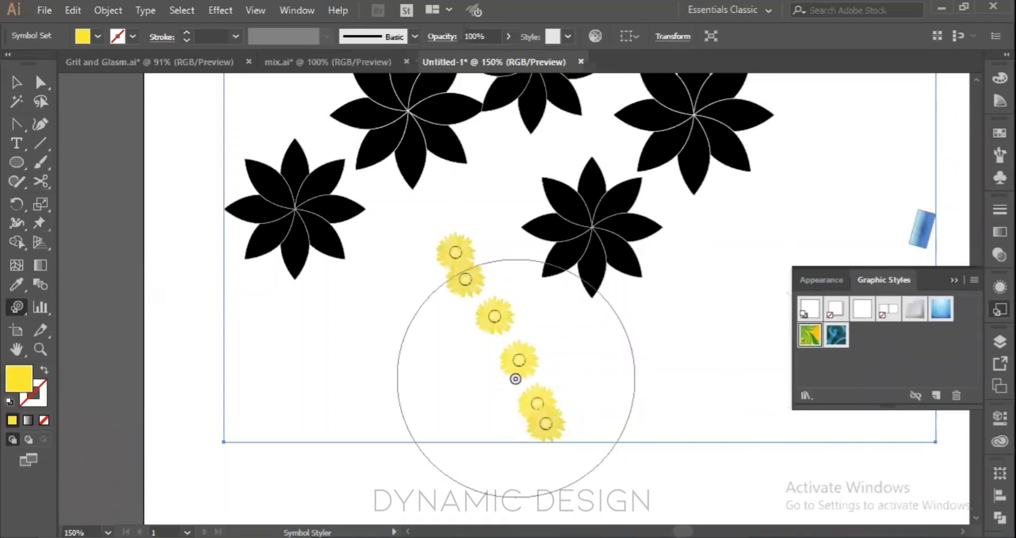
left_click_drag(518, 368, 553, 393)
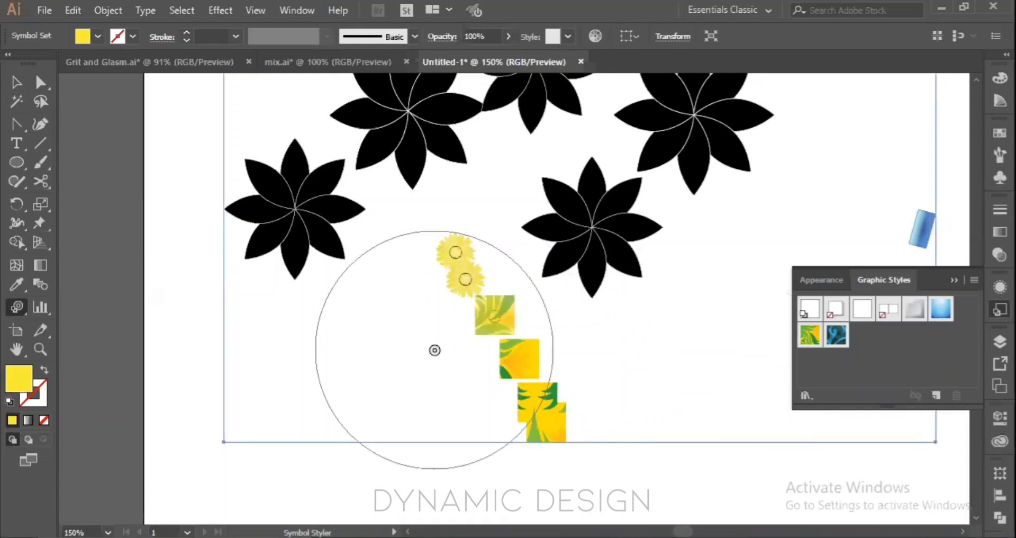
left_click_drag(461, 277, 430, 373)
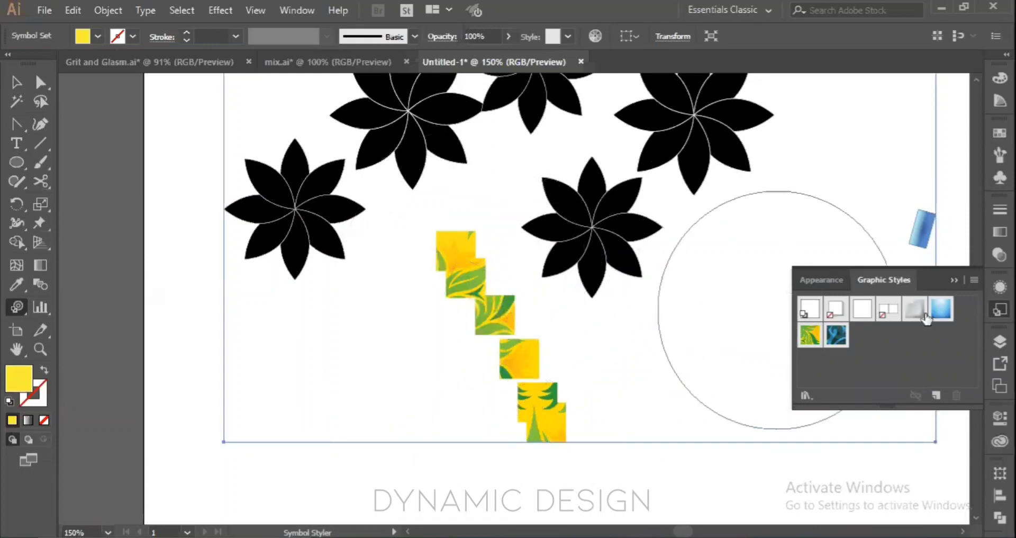
- Apply the blue gradient graphic style to the diagonal row of symbols, then brush over it with the dark teal pattern style
left_click(941, 309)
mouse_move(466, 341)
left_mouse_down()
mouse_move(470, 382)
mouse_move(506, 361)
left_mouse_up()
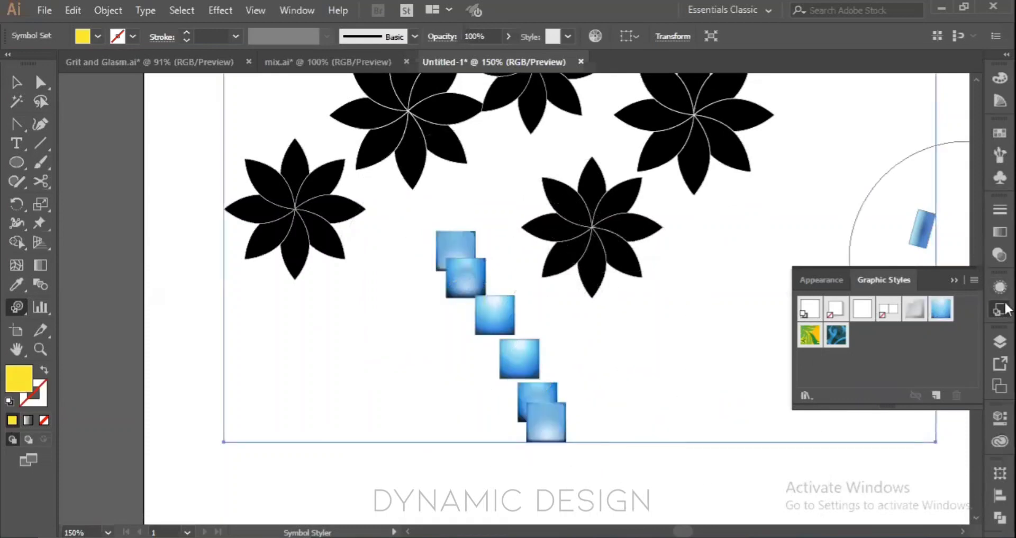
left_click(836, 335)
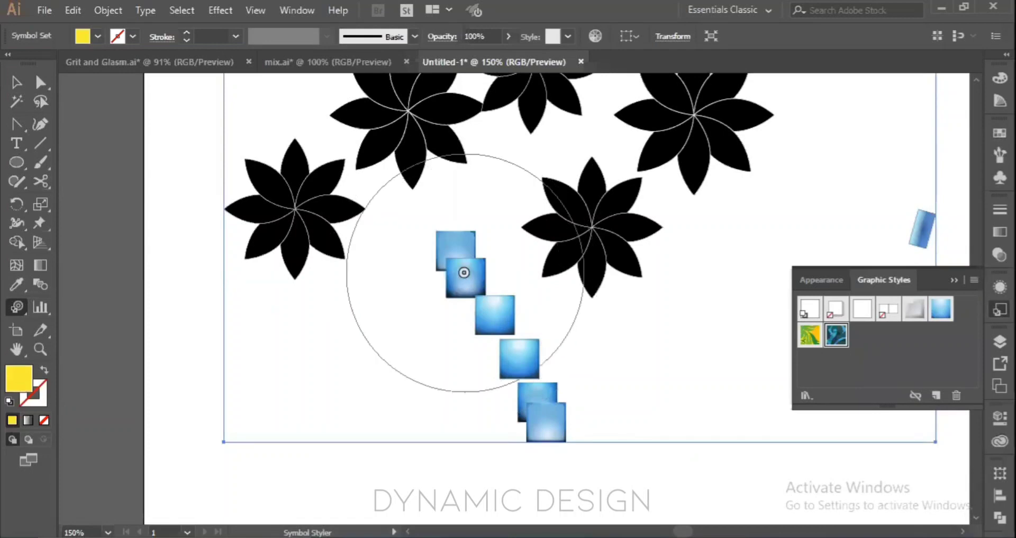
mouse_move(464, 272)
left_mouse_down()
mouse_move(510, 379)
mouse_move(474, 288)
mouse_move(544, 376)
left_mouse_up()
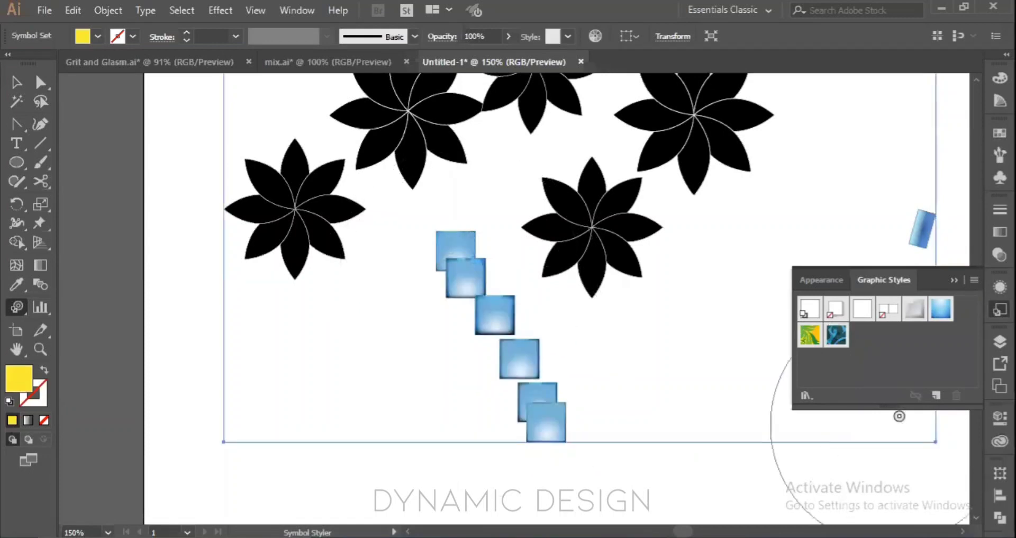
- Delete the whole symbol set, fit the empty artboard in the window and switch to the Selection tool
left_click(955, 282)
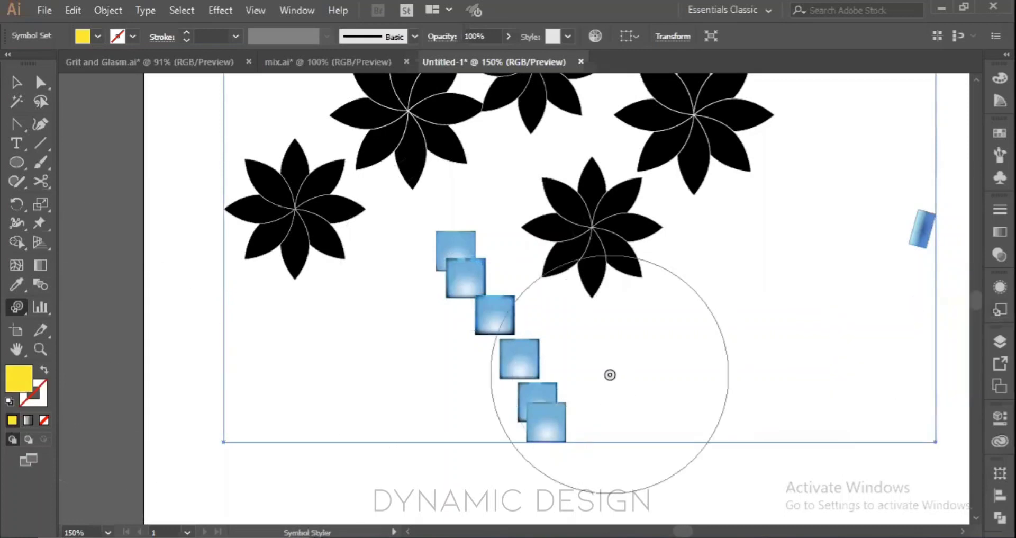
key("Delete")
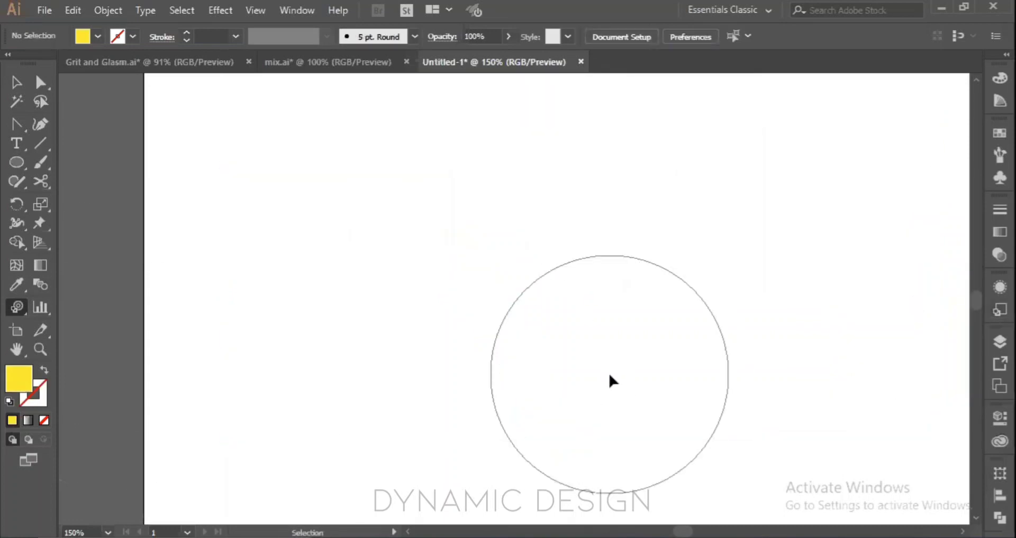
key("ctrl+0")
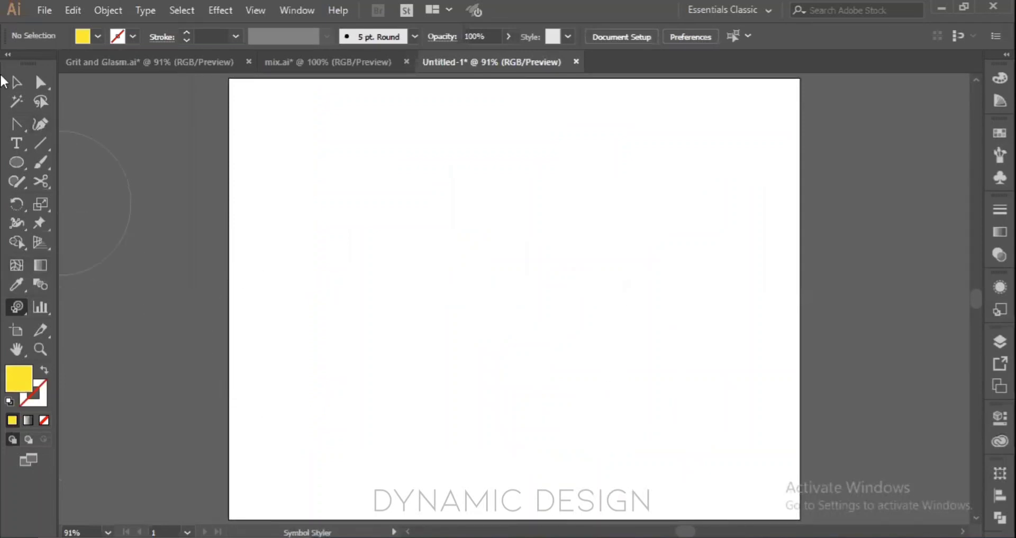
left_click(17, 82)
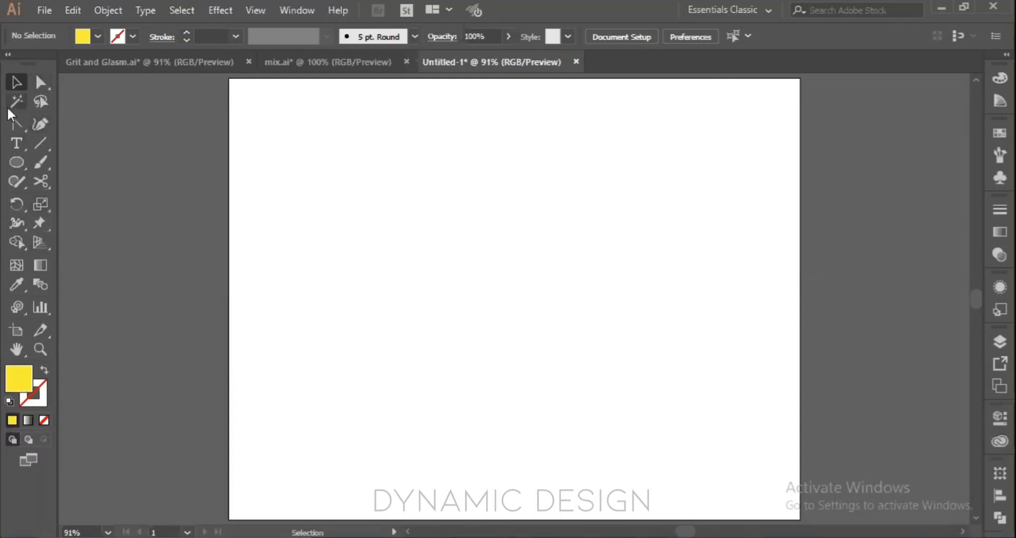
- Bring back the Pen tool and the Symbol Sprayer tool as the active tools of their groups
left_click(17, 123)
left_click(82, 129)
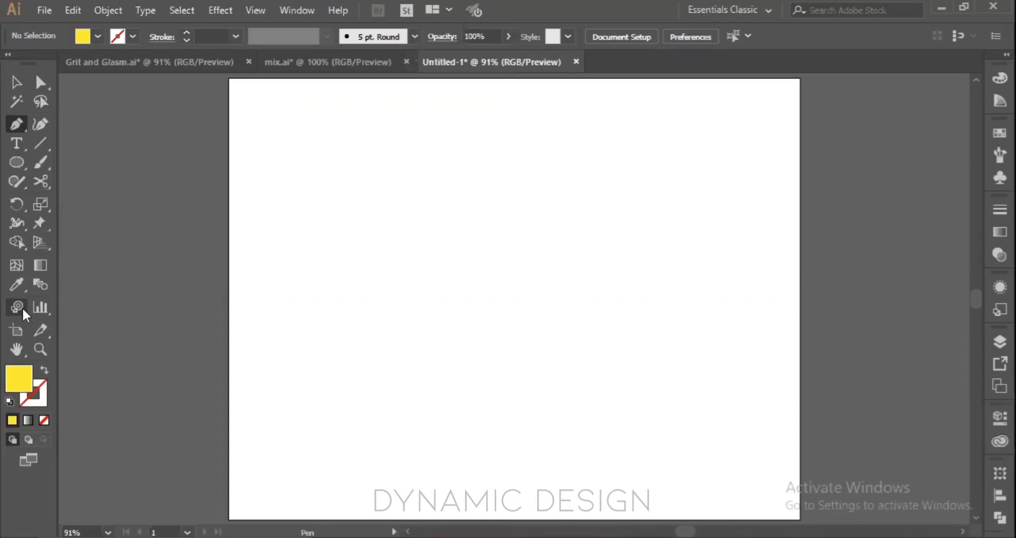
left_click(22, 307)
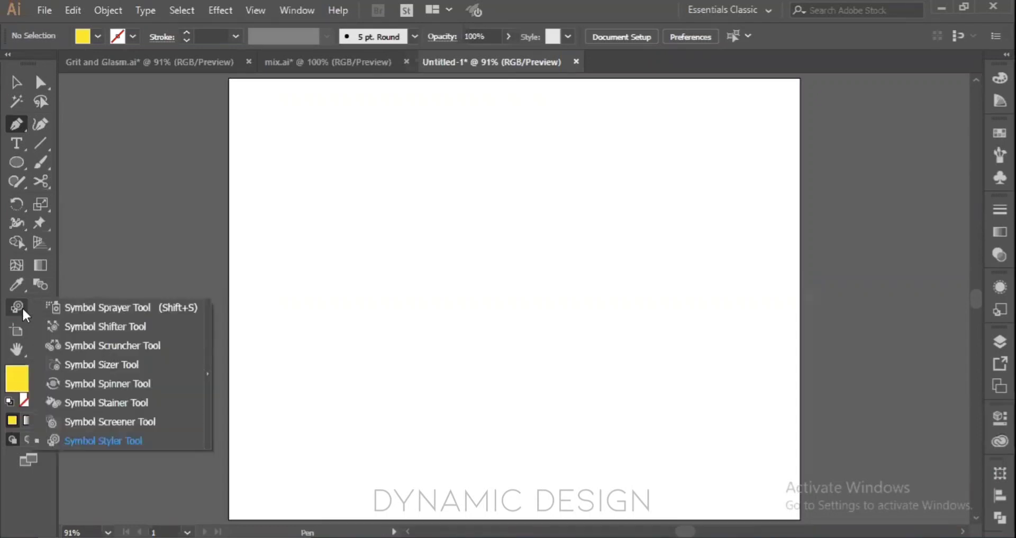
left_click(127, 307)
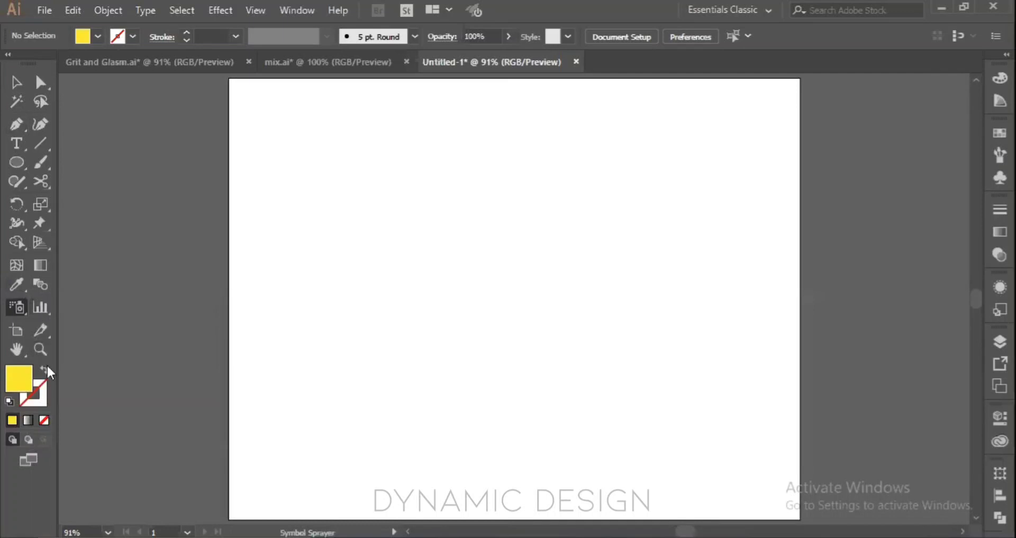
- Draw a large column graph across the middle of the empty artboard with the Column Graph tool
left_click(41, 312)
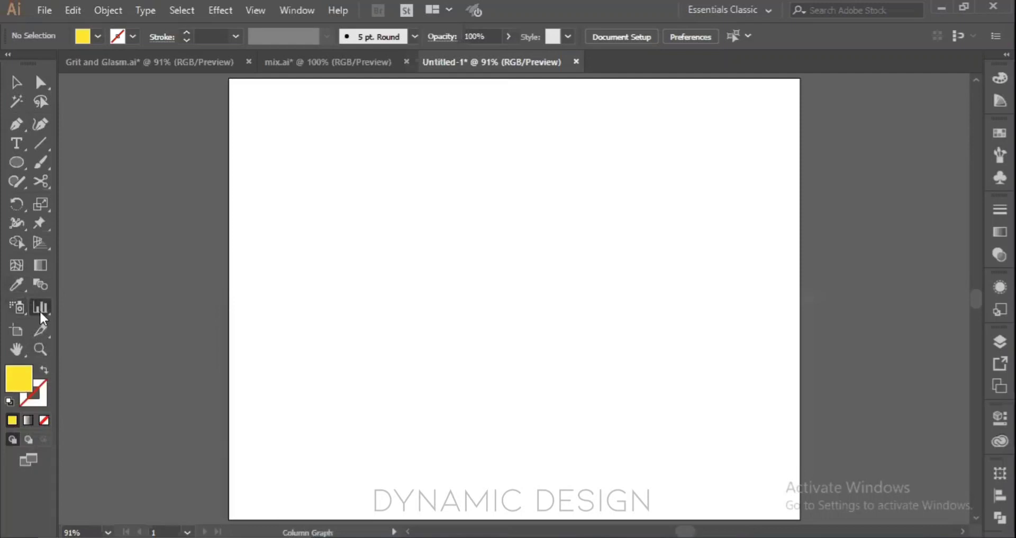
left_click_drag(300, 191, 690, 438)
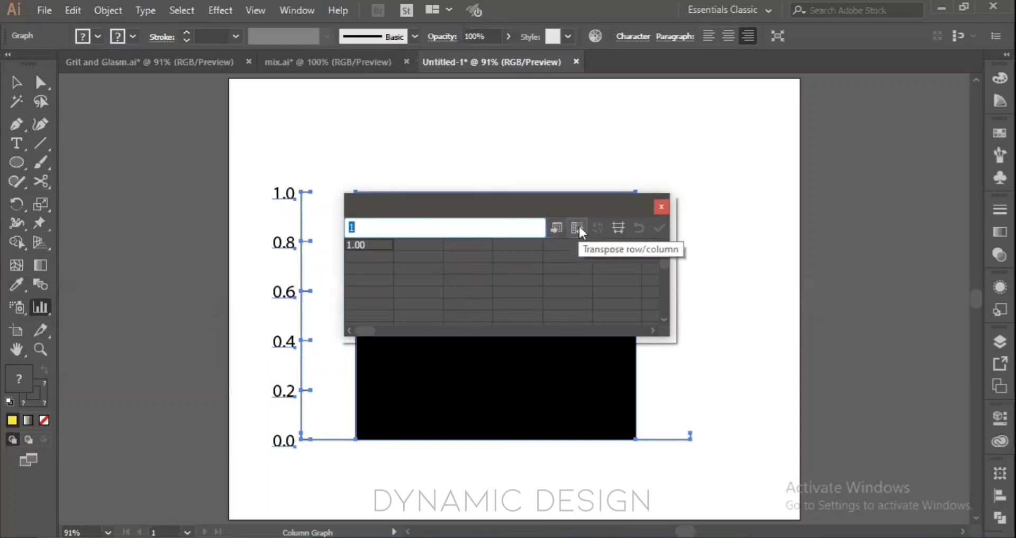
left_click(556, 228)
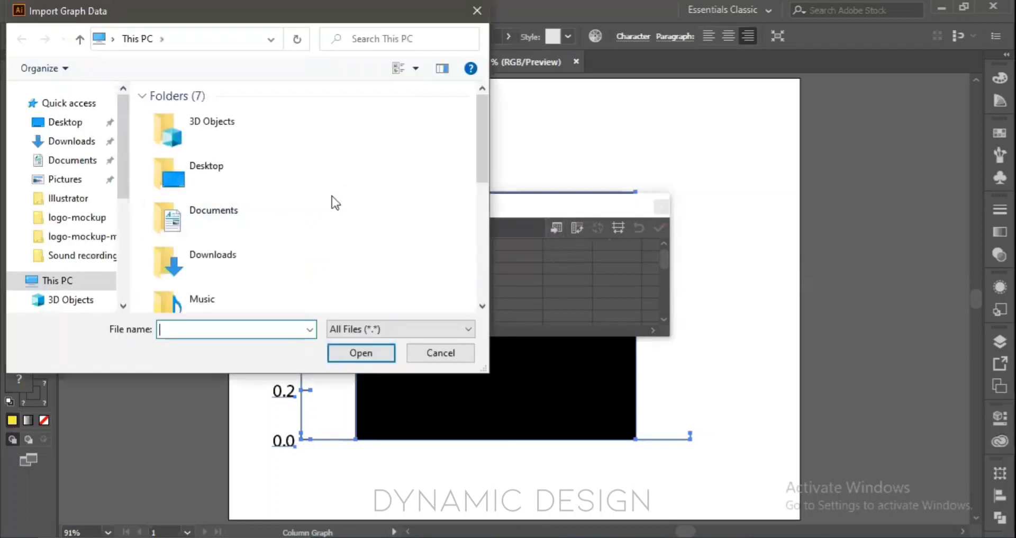
scroll(228, 244, "down", 2)
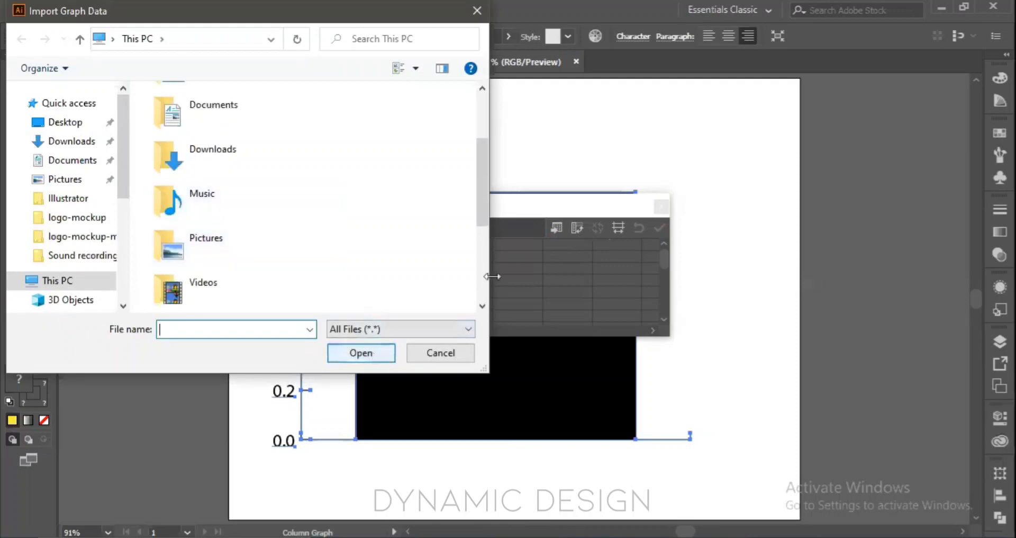
left_click(477, 10)
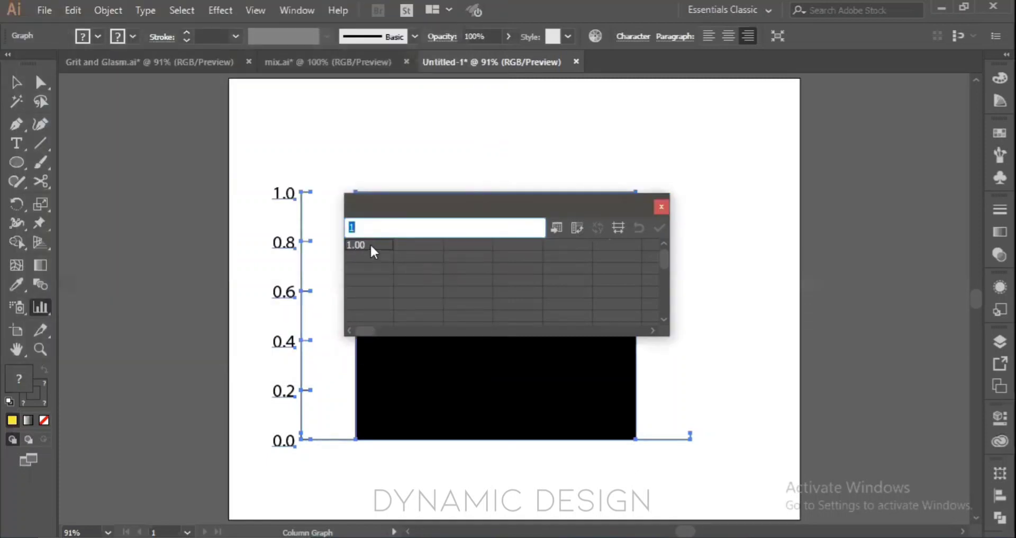
- Enter 3, 5, 7 and 10 below the first value in the column graph's data, apply them and close the data window
left_click(362, 221)
left_click(366, 257)
type("3")
key("Return")
type("5")
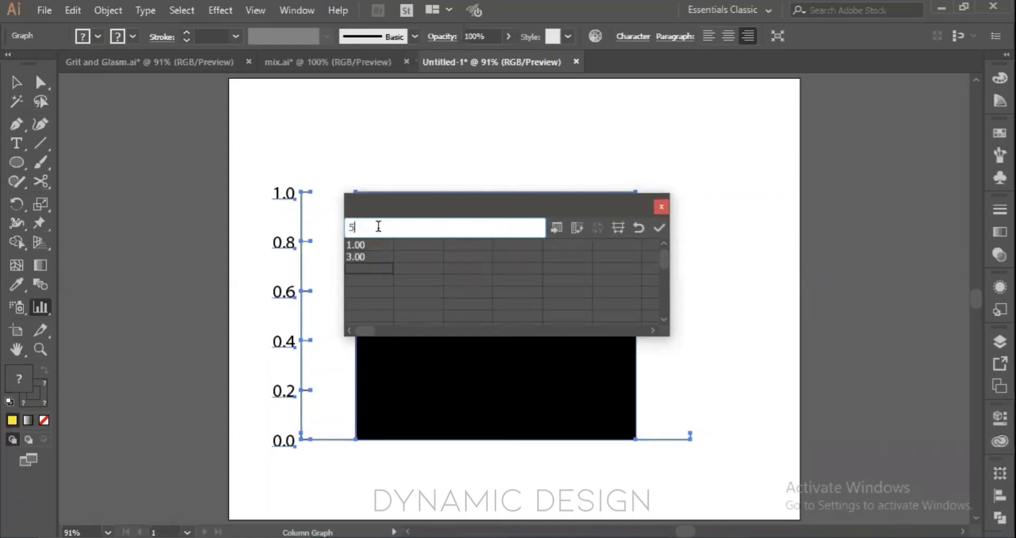
key("Return")
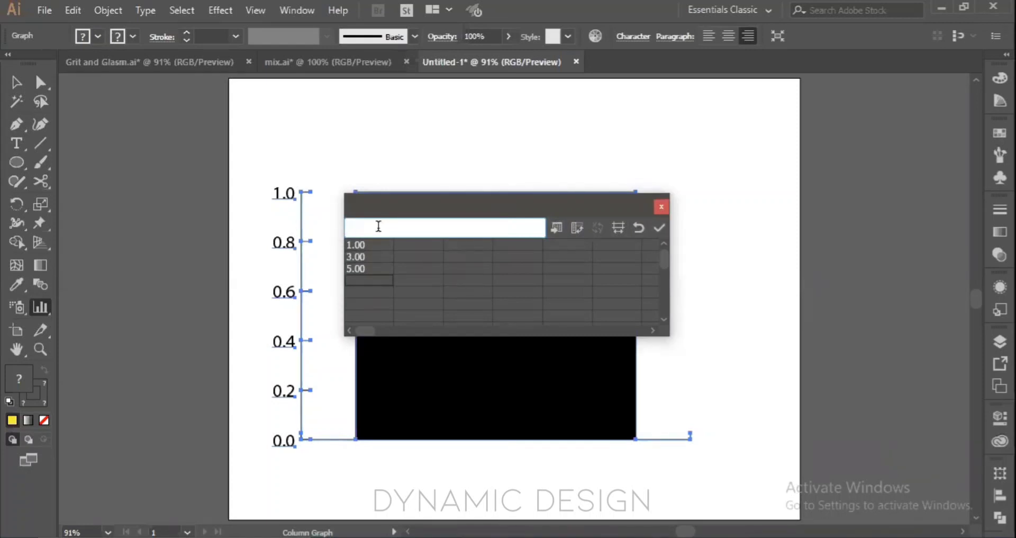
type("7")
key("Return")
type("10")
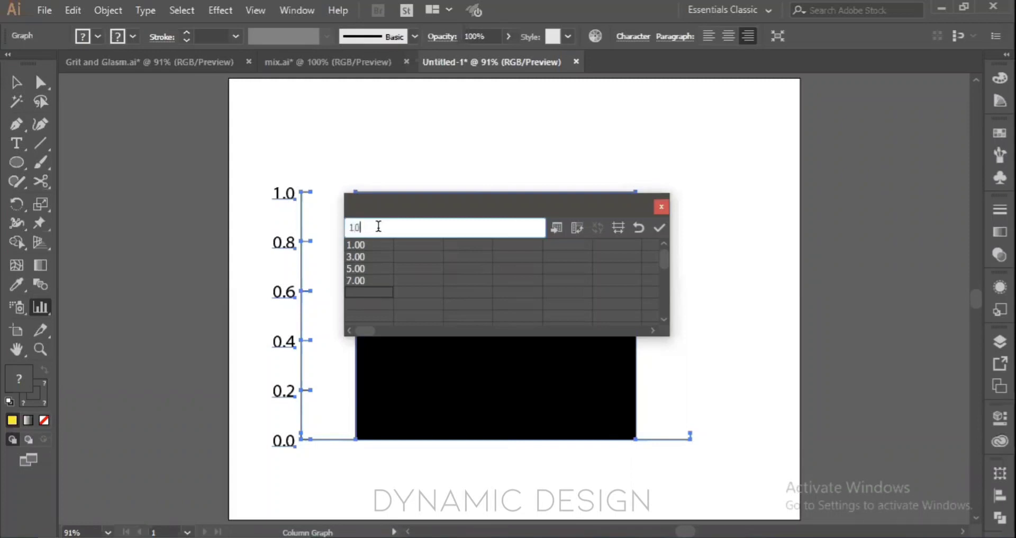
key("Return")
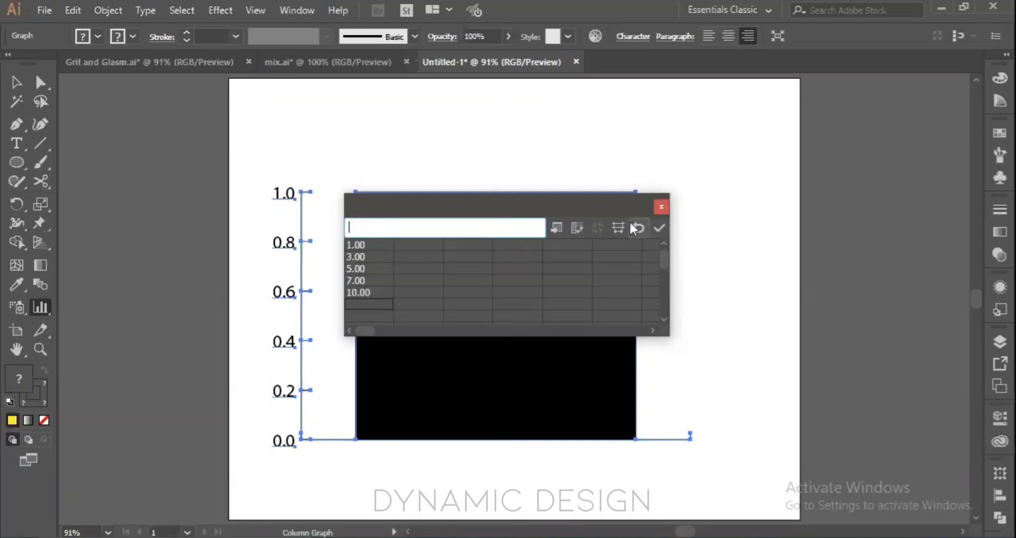
left_click(659, 228)
left_click(662, 208)
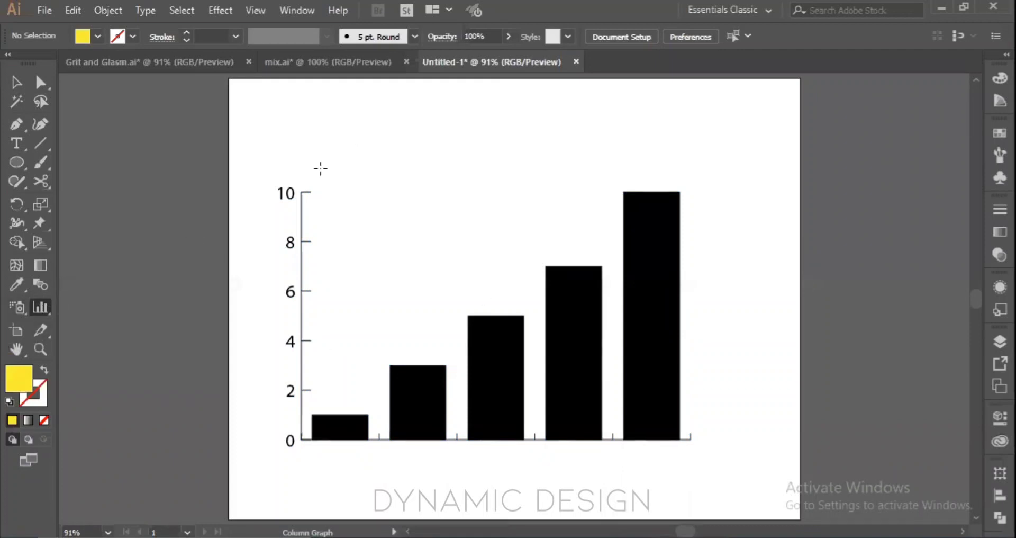
- Draw a small second column graph above the first, dismiss its data window and undo back to an empty artboard
left_click_drag(336, 141, 551, 238)
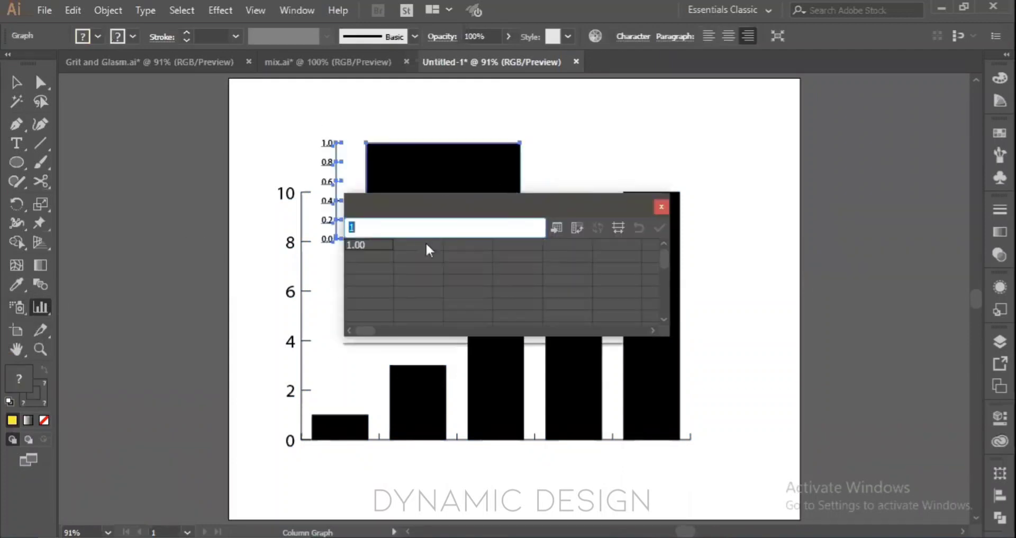
left_click(662, 211)
key("ctrl+z")
key("ctrl+z")
key("ctrl+z")
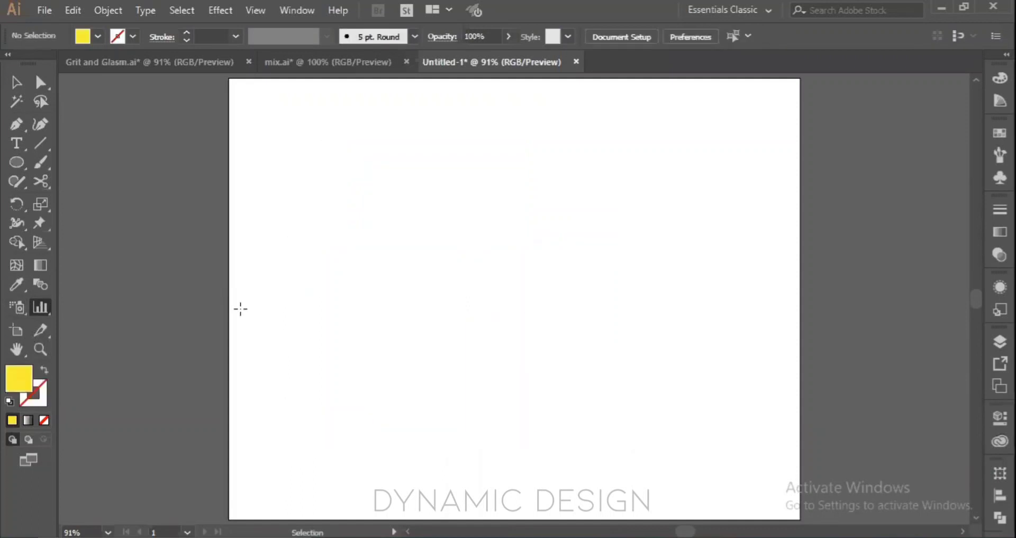
- Draw a bar graph in the middle of the artboard with the Bar Graph tool
left_click(42, 307)
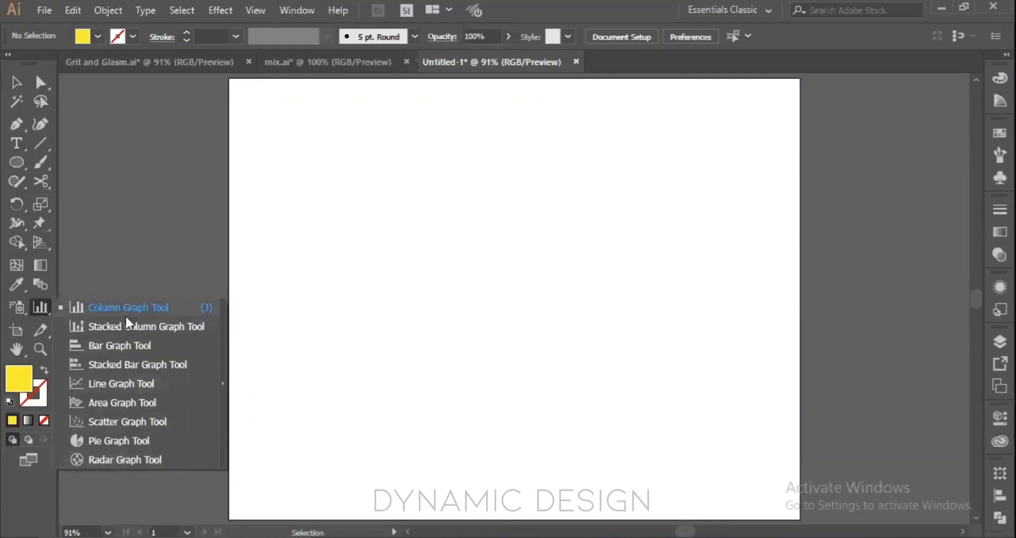
left_click(129, 348)
left_click_drag(324, 216, 627, 371)
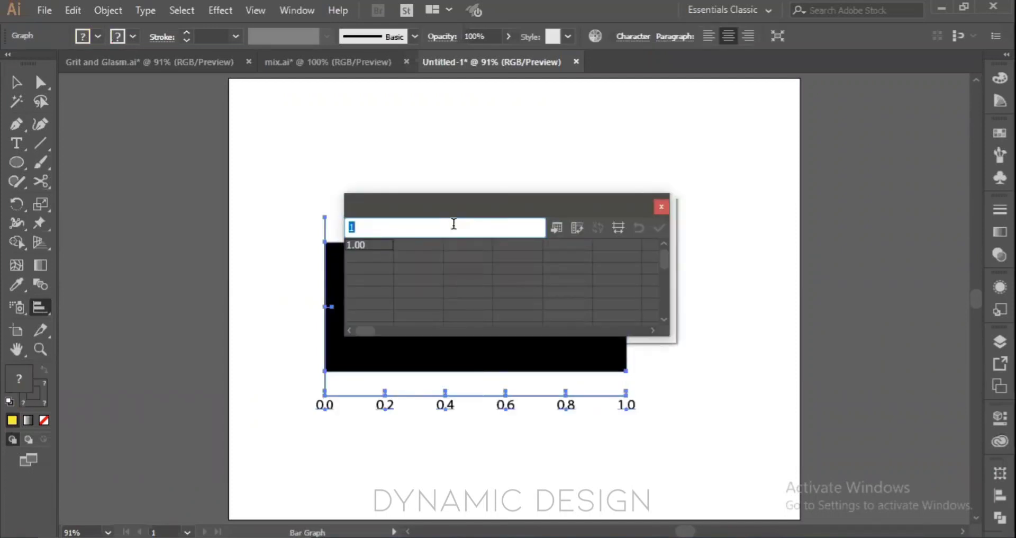
- Enter 3, 5, 7 and 10 below the first value in the bar graph's data, apply them and close the data window
key("Return")
type("3")
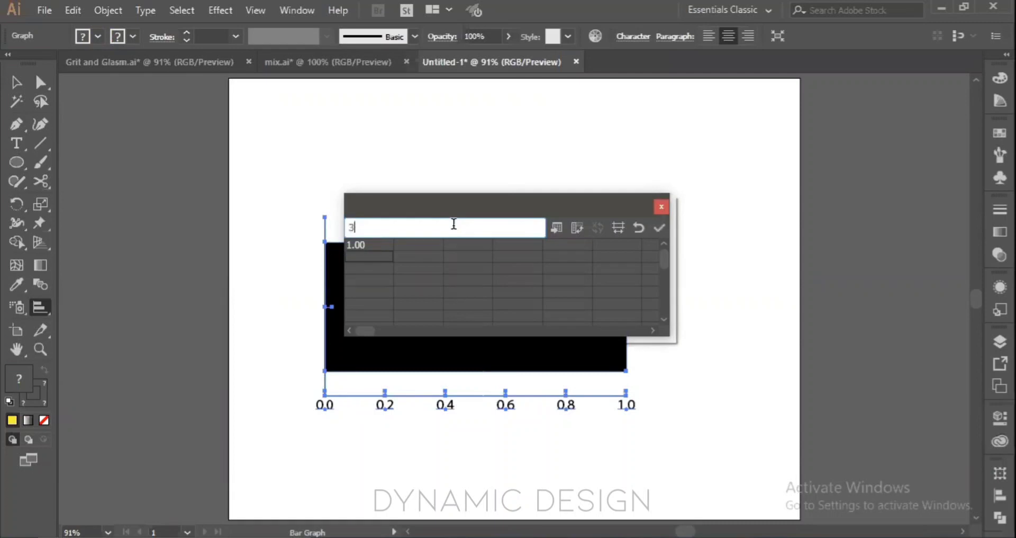
key("Return")
type("5")
key("Return")
type("7")
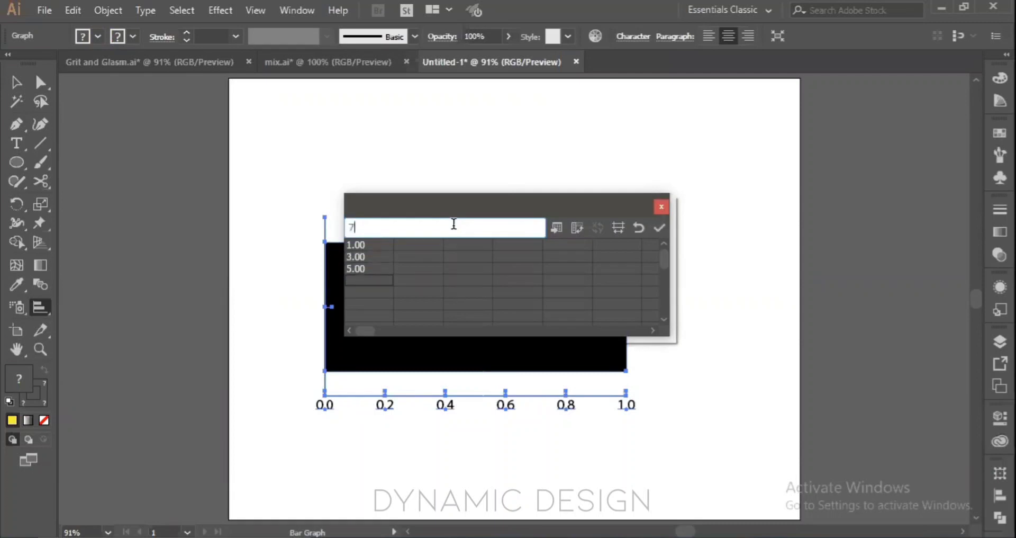
key("Return")
type("10")
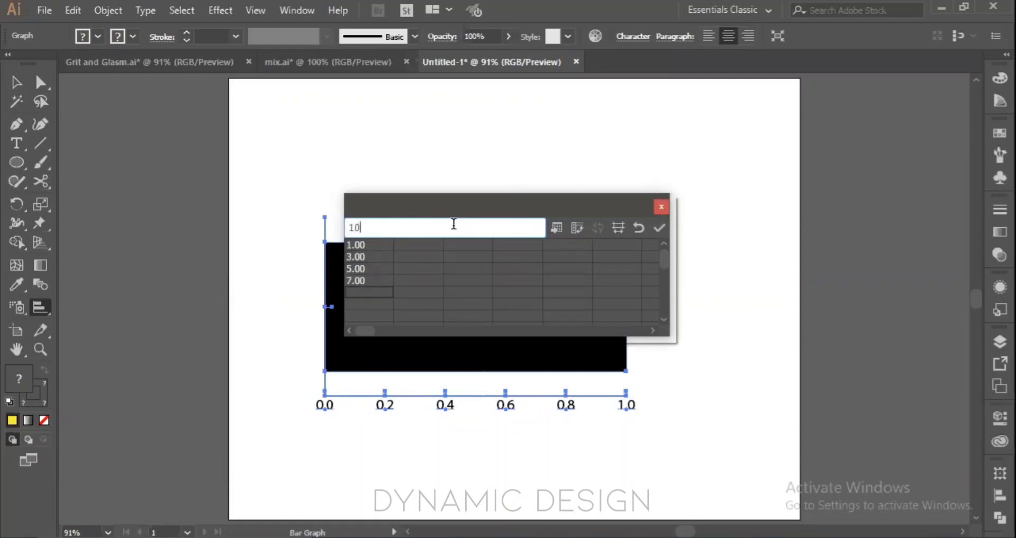
key("Return")
left_click(659, 228)
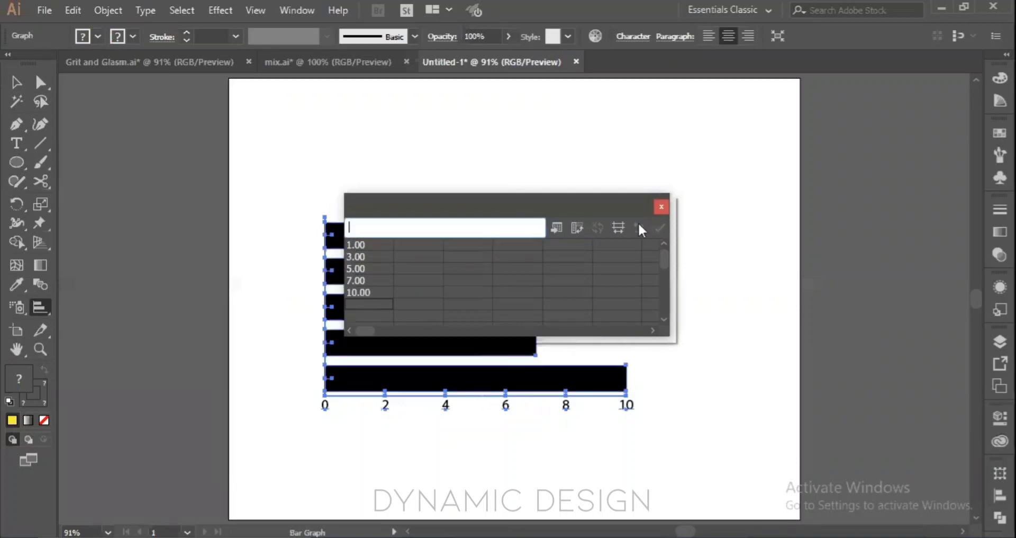
left_click_drag(570, 215, 906, 154)
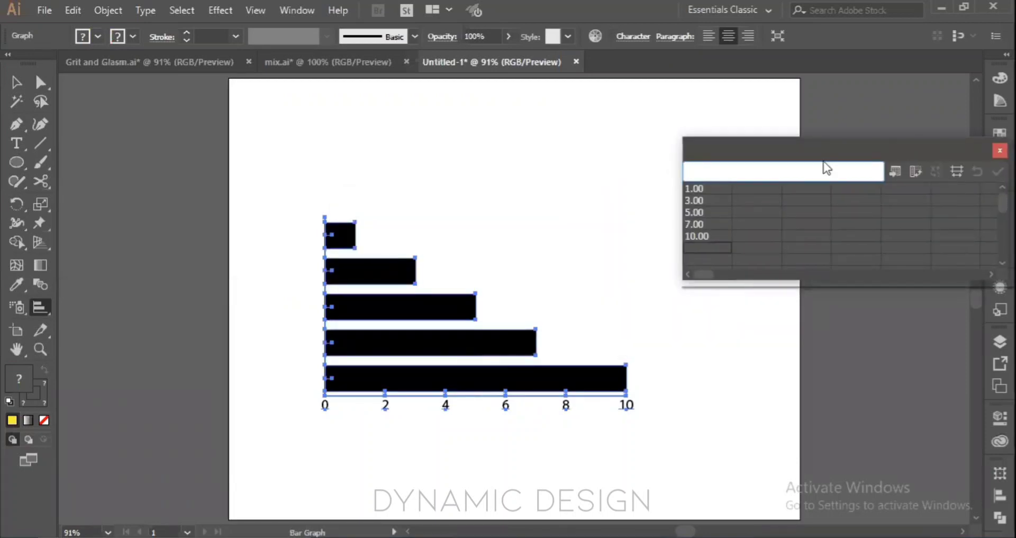
left_click_drag(836, 156, 647, 155)
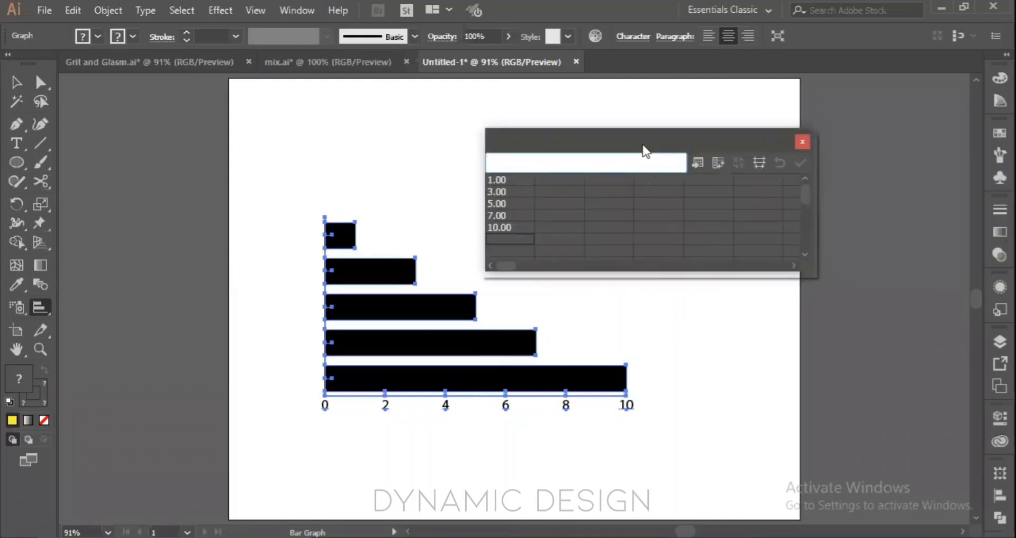
left_click(803, 142)
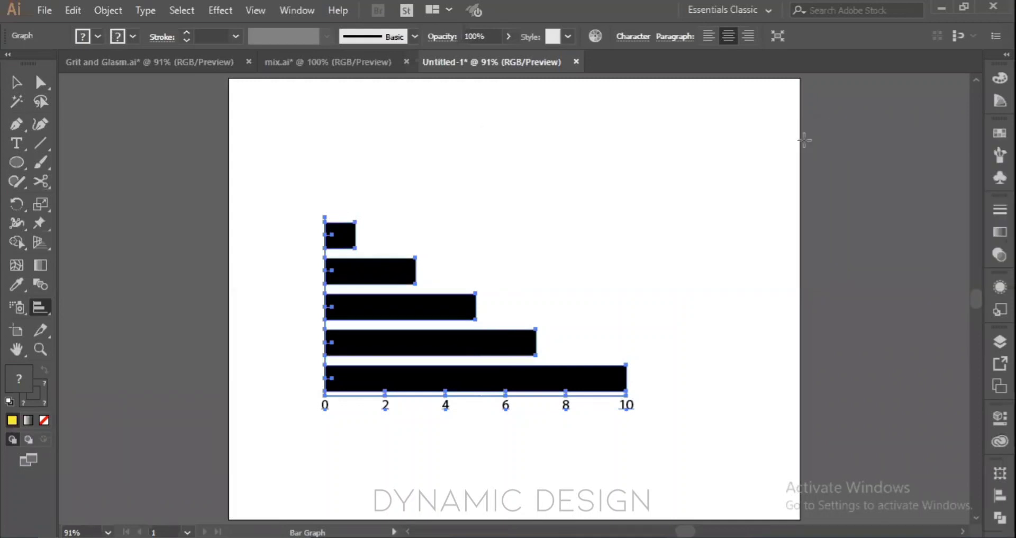
- Set the leading of the bar graph's text to 27 pt in its properties
left_click(1000, 418)
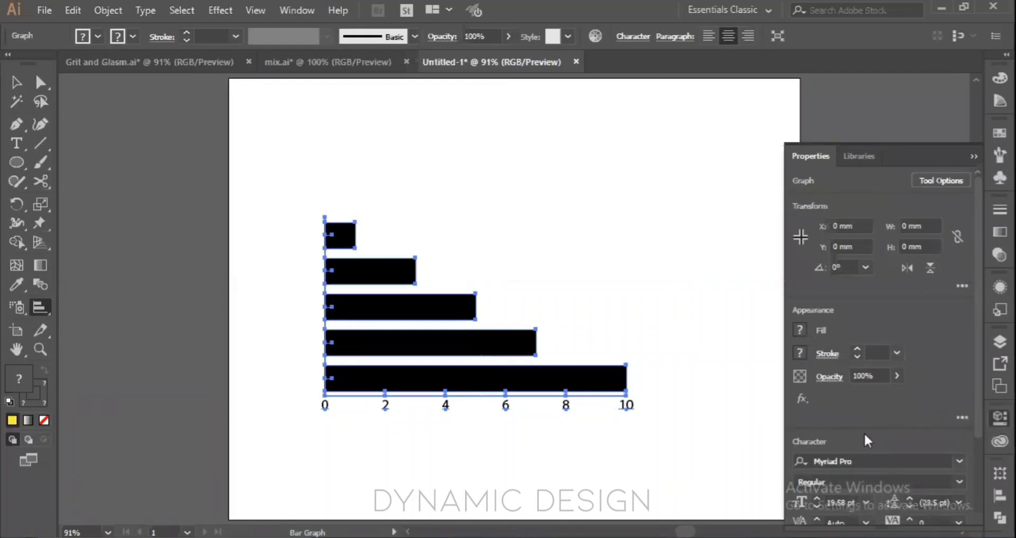
scroll(907, 392, "down", 3)
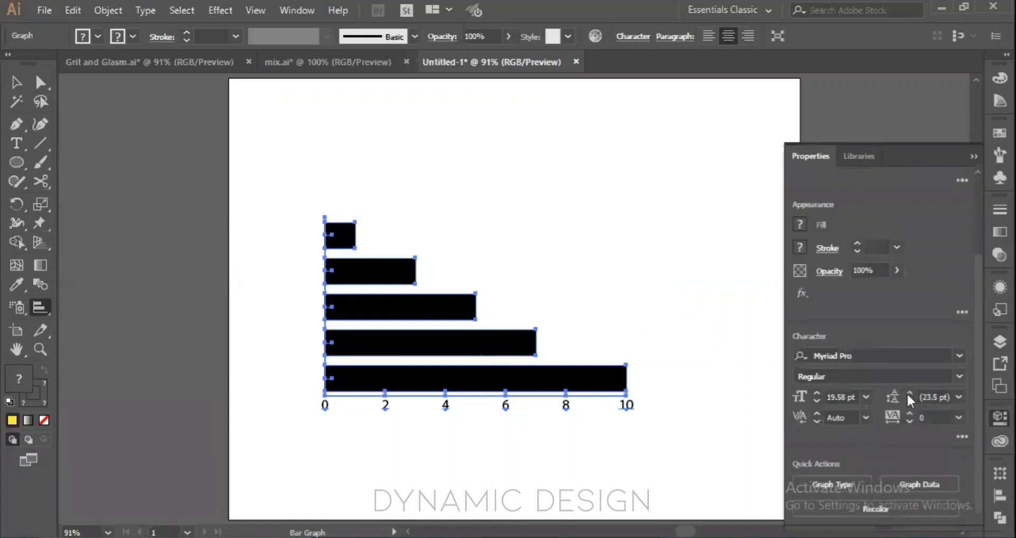
left_click(909, 394)
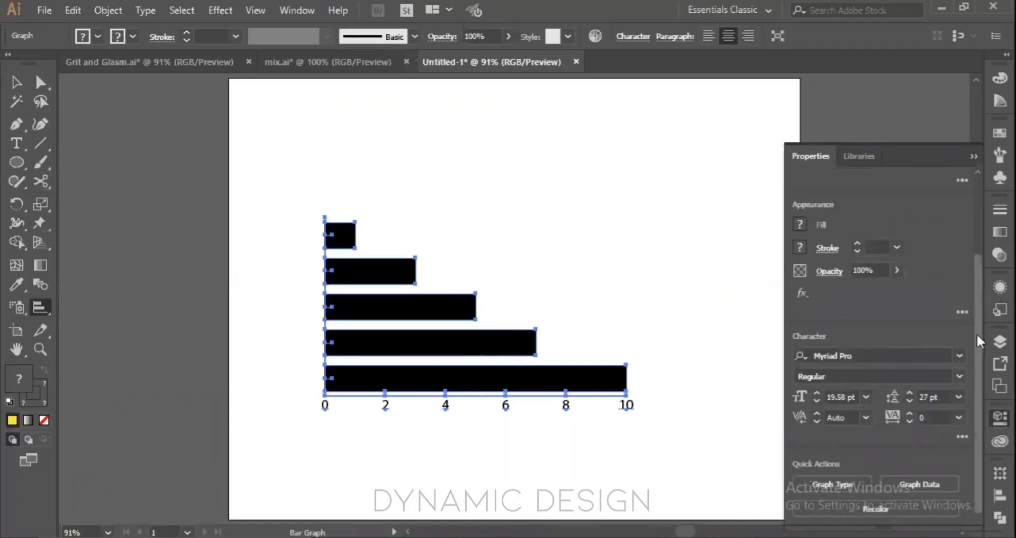
scroll(900, 332, "up", 3)
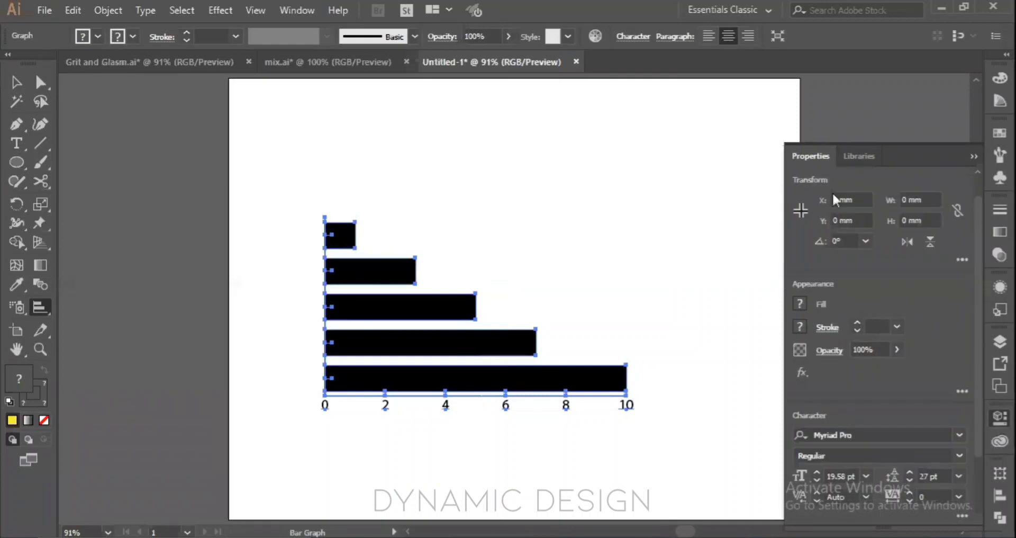
scroll(857, 174, "up", 1)
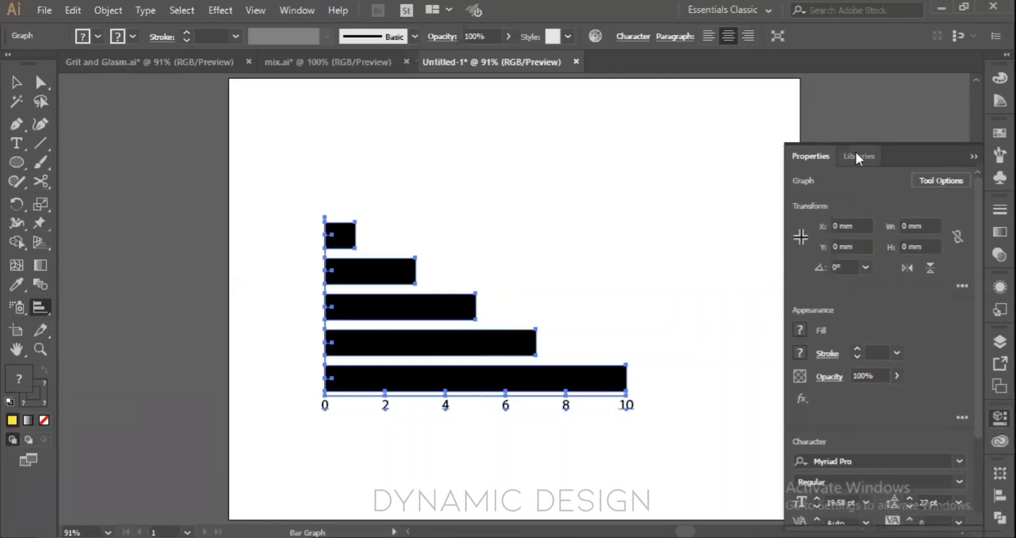
- Change the bar graph's type to Stacked Column with the value axis on the left side
left_click(934, 180)
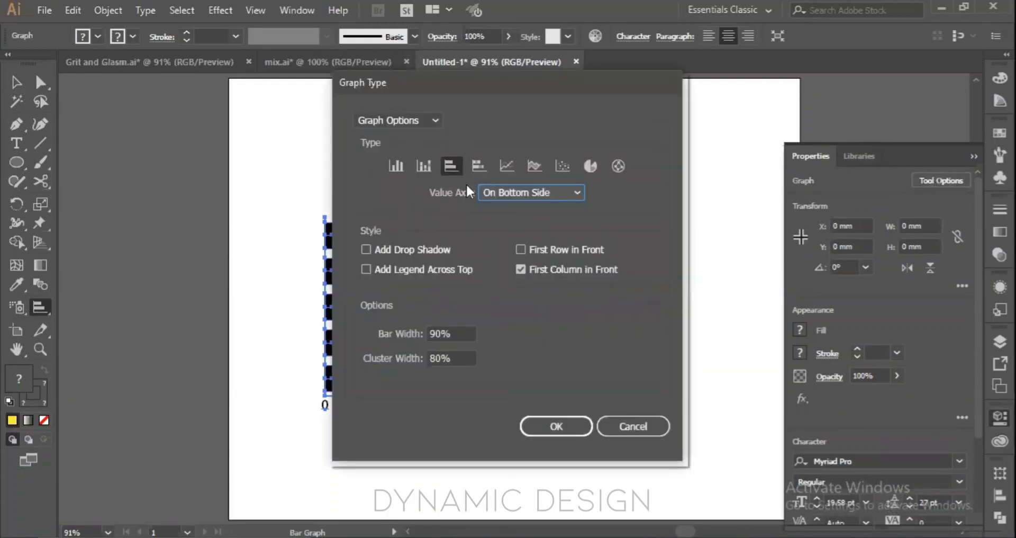
left_click(568, 192)
left_click(510, 167)
left_click_drag(537, 86, 833, 120)
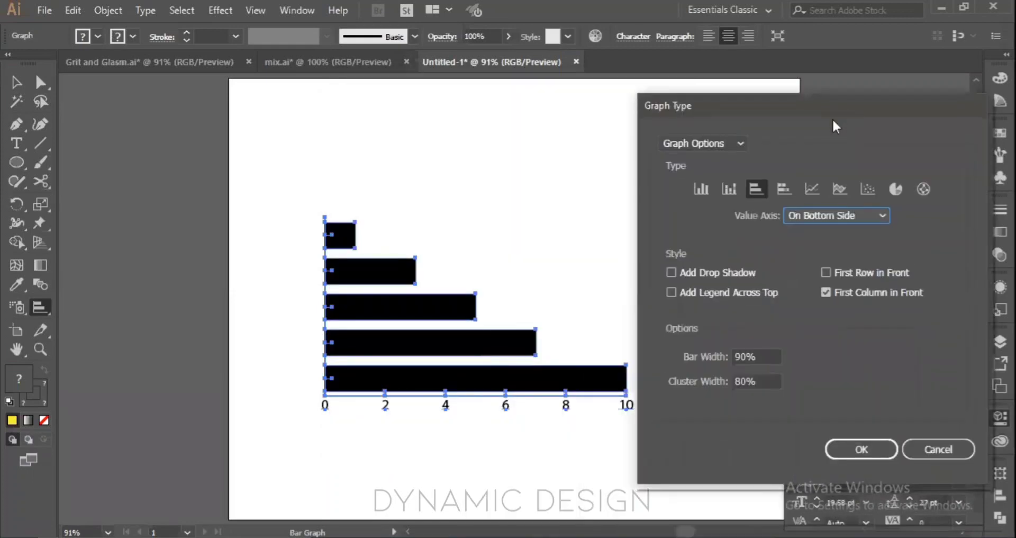
left_click(736, 186)
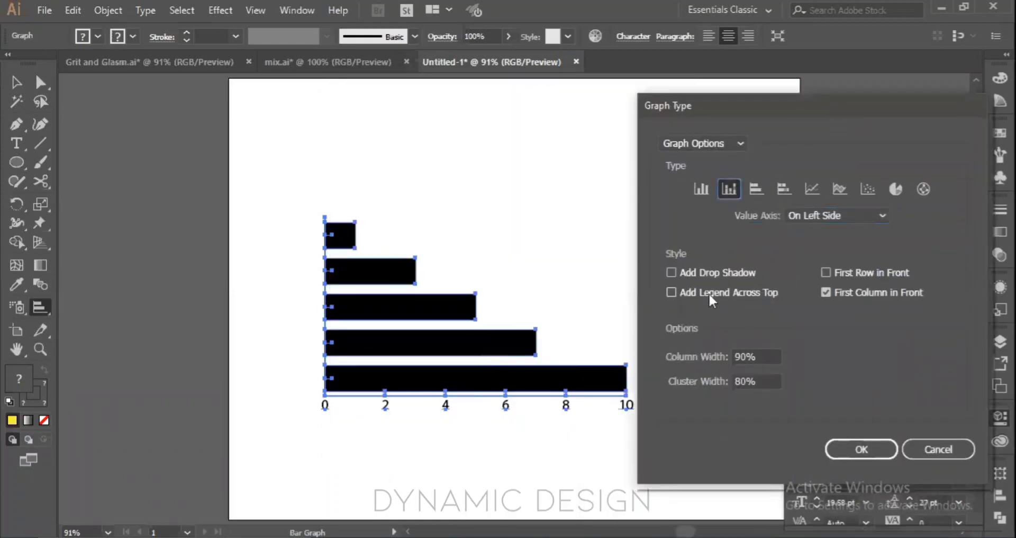
left_click(862, 449)
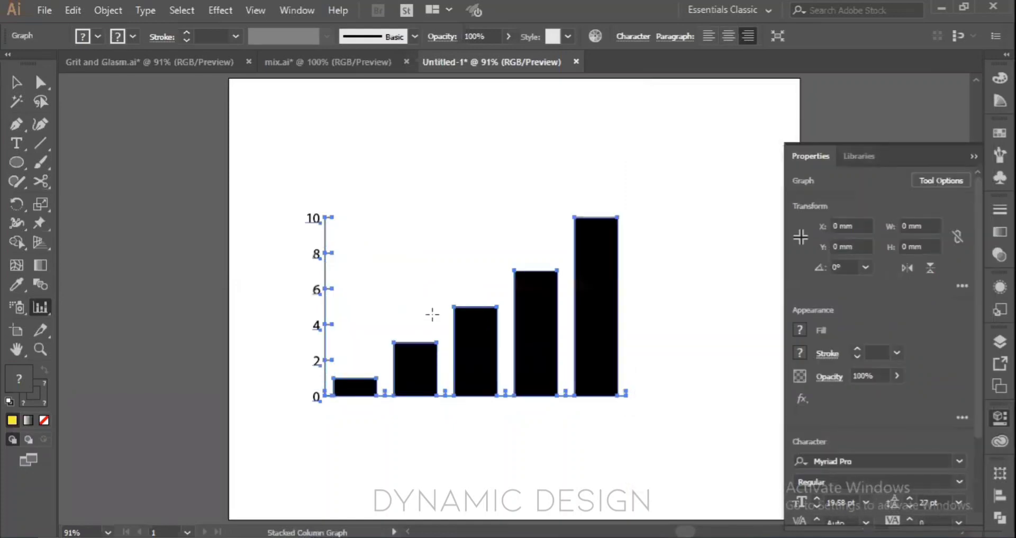
- Convert the stacked column graph to a line graph with marked and connected data points
left_click(939, 182)
left_click(810, 188)
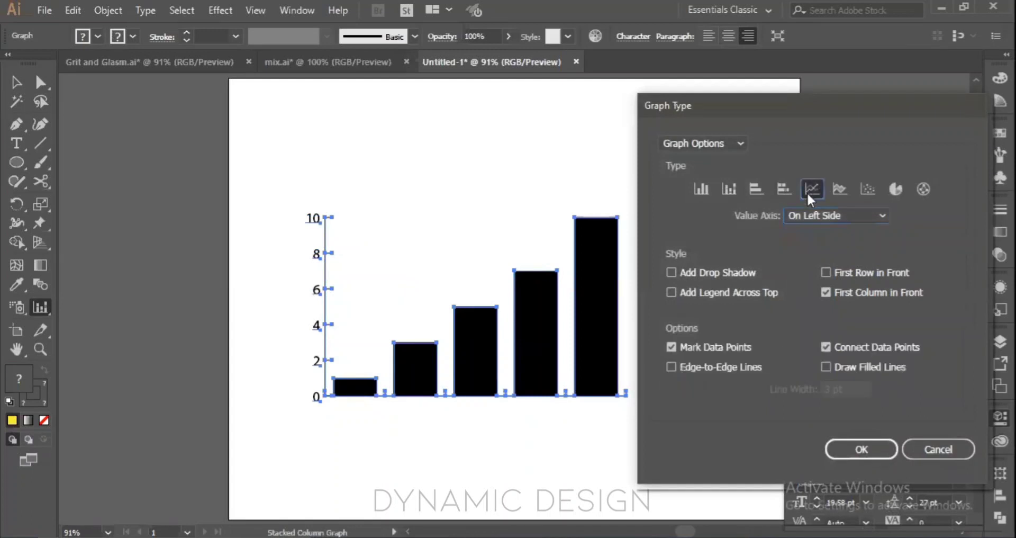
left_click(862, 450)
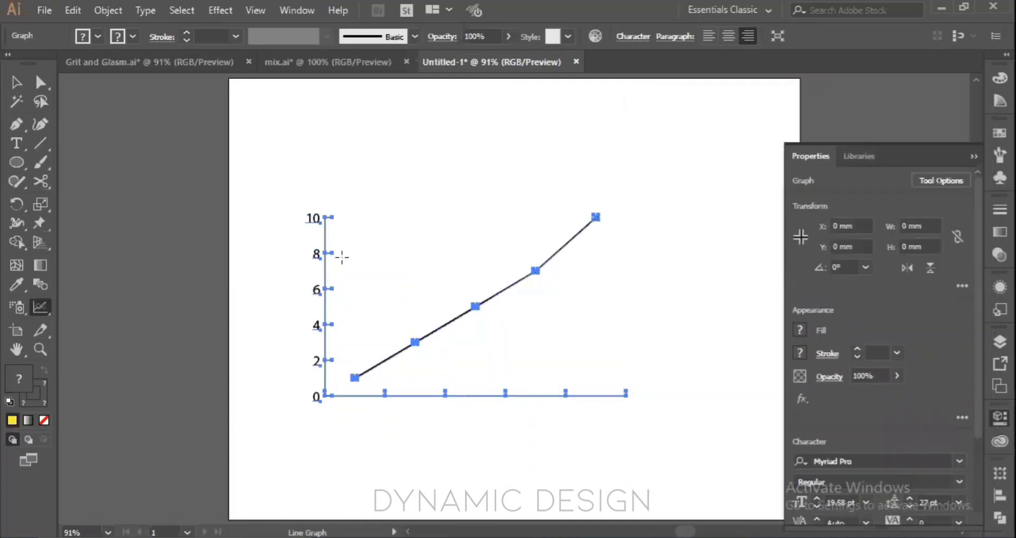
- Change the line graph's type to Scatter and switch to the Selection tool
left_click(952, 183)
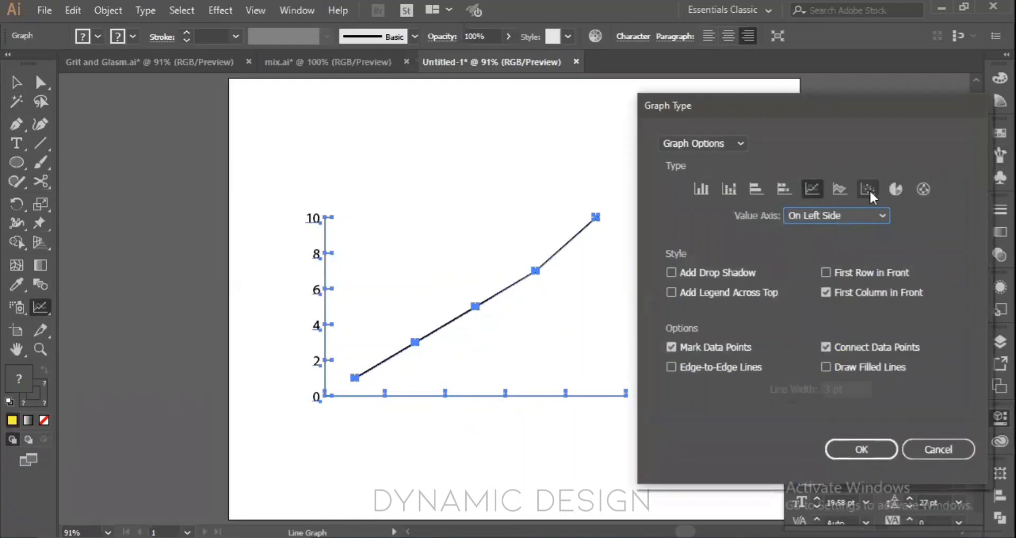
left_click(868, 189)
left_click(862, 448)
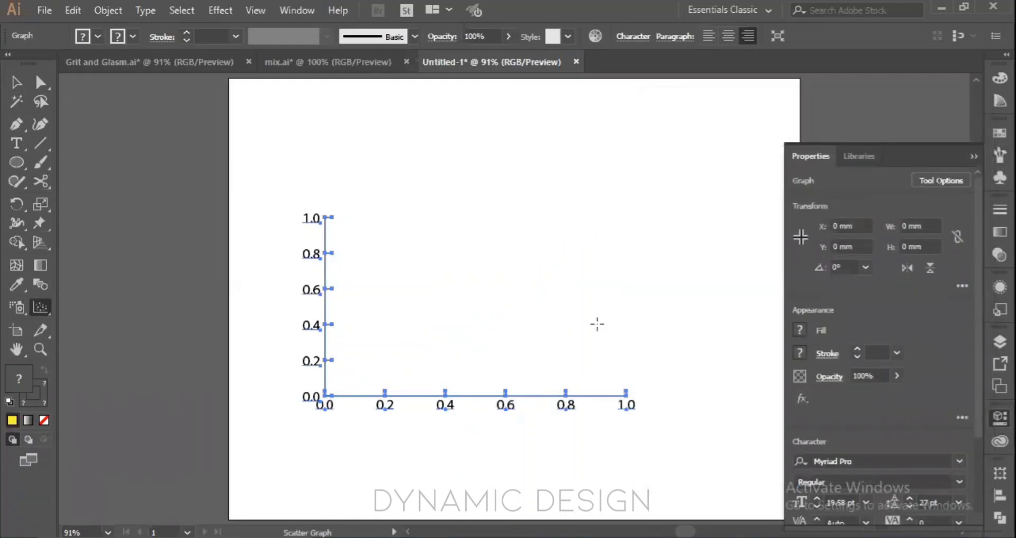
key("v")
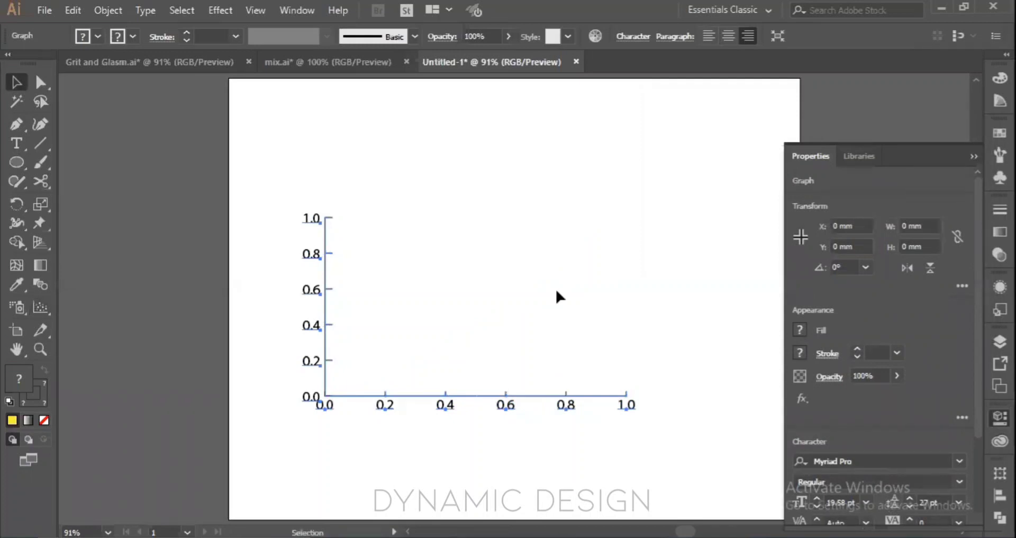
- Delete the scatter graph from the artboard and set the graph tool back to Column Graph
left_click(555, 287)
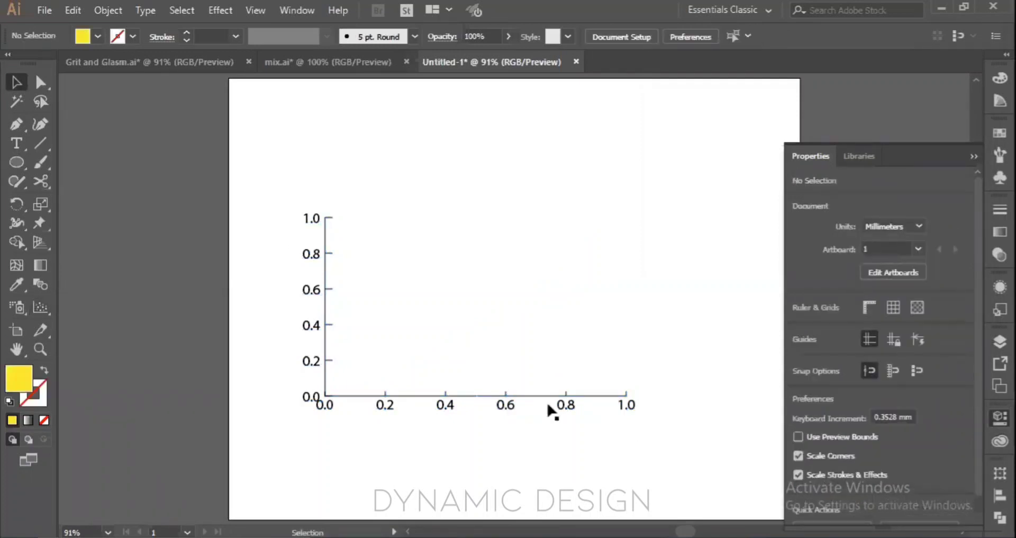
left_click(495, 401)
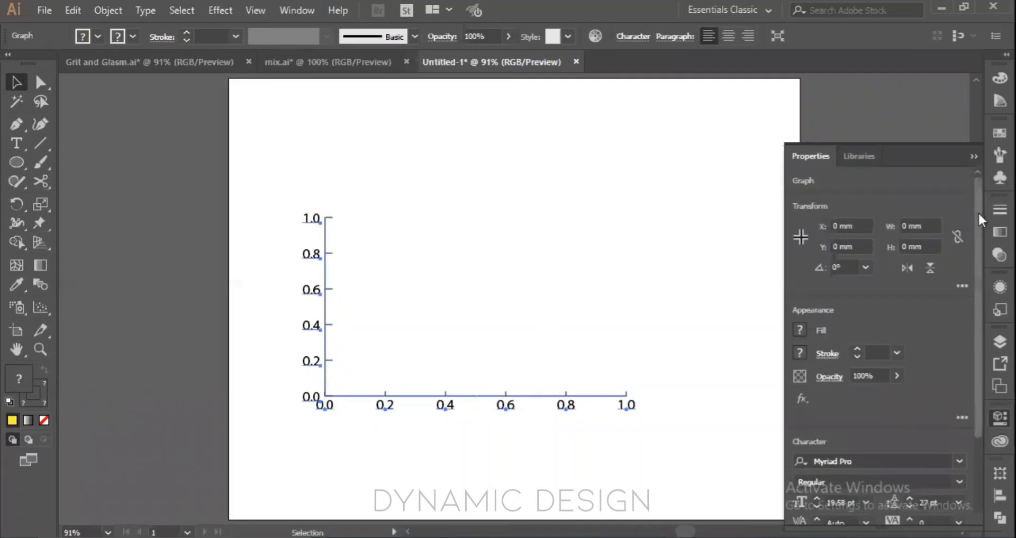
left_click_drag(979, 214, 984, 190)
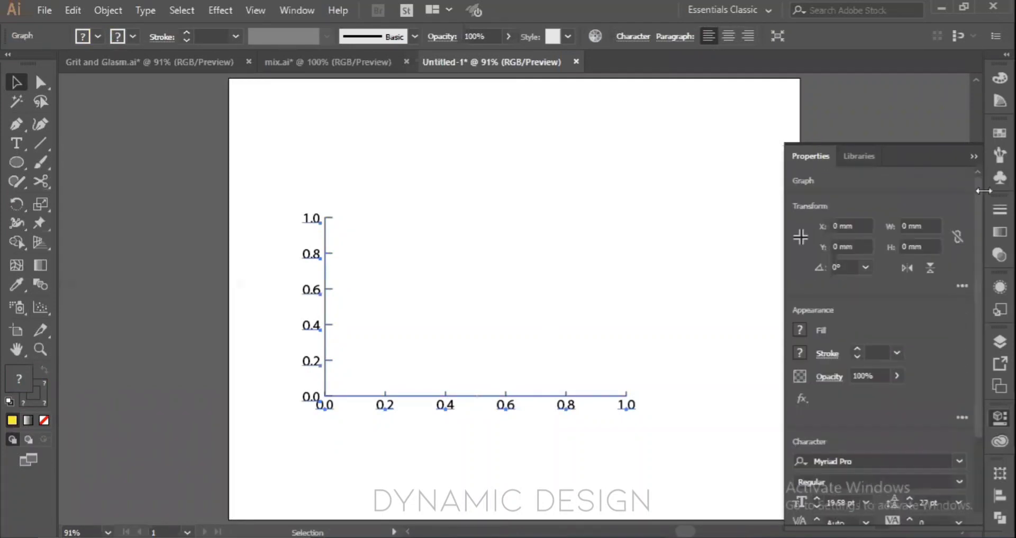
left_click(976, 157)
left_click_drag(259, 200, 668, 520)
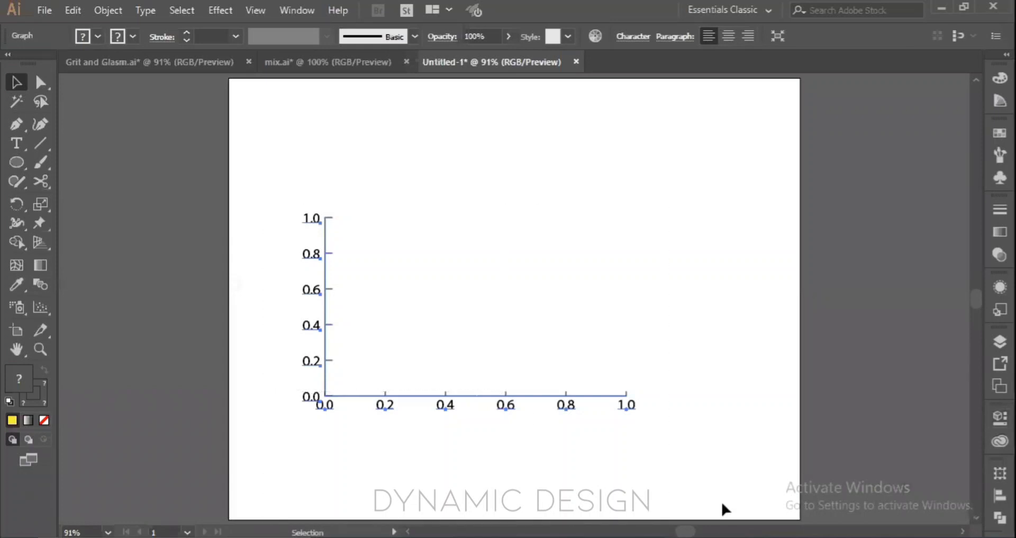
key("Delete")
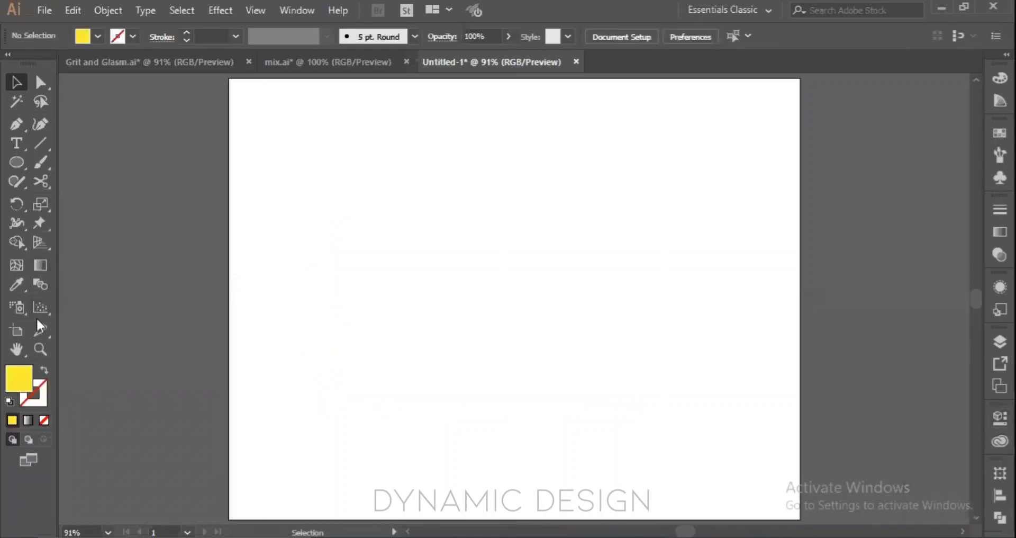
left_click_drag(41, 308, 62, 304)
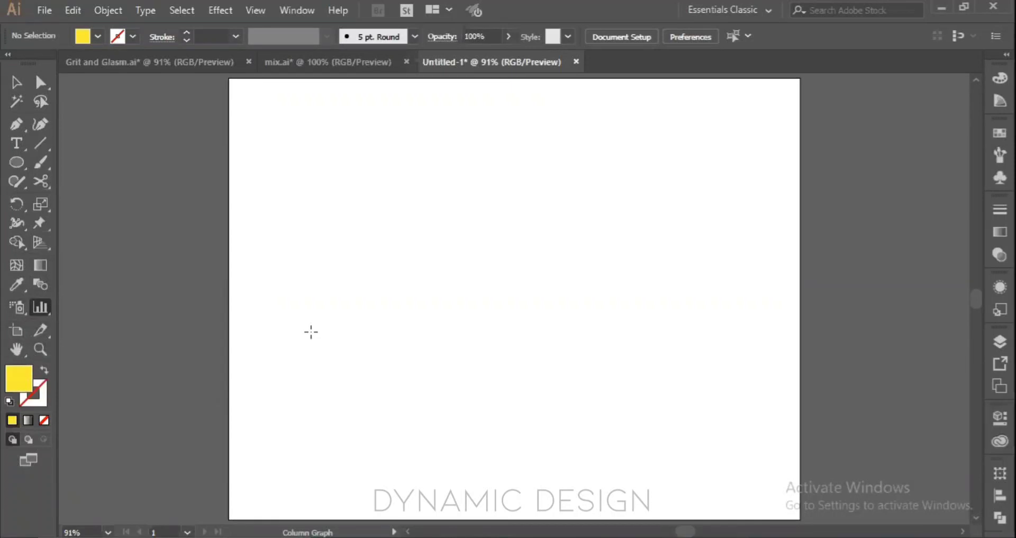
key("v")
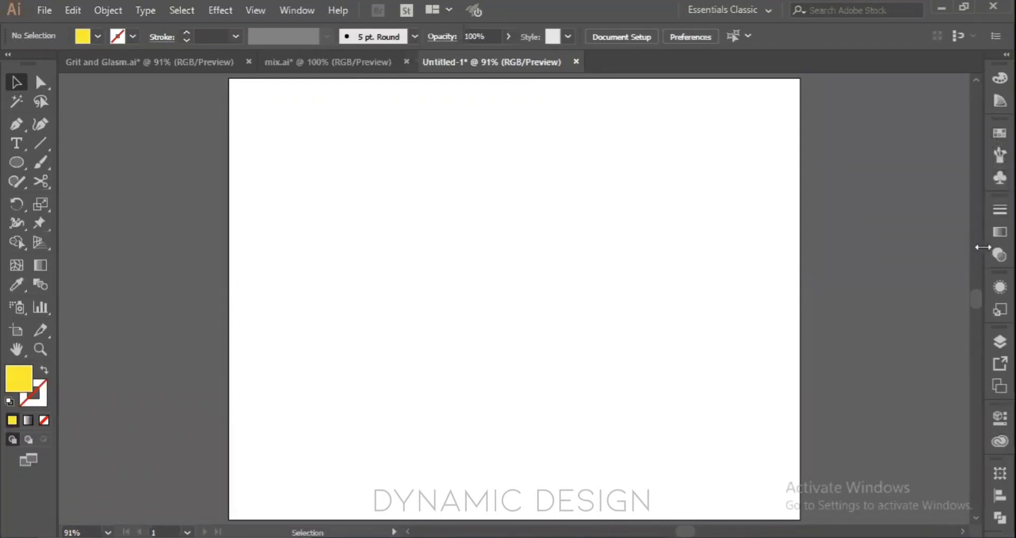
- Look through the swatches, layers, document properties, pathfinder, alignment and transform options
left_click(1000, 132)
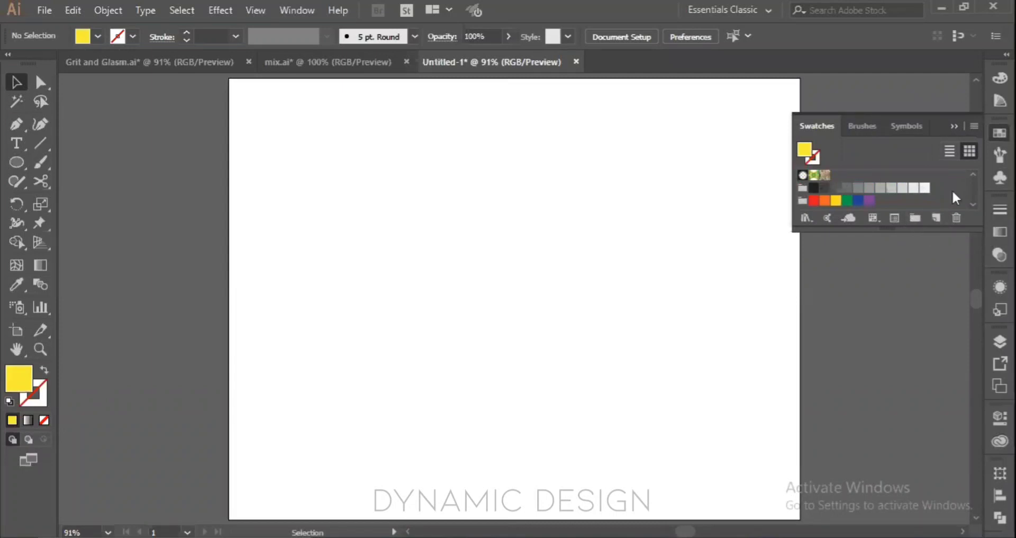
left_click(956, 127)
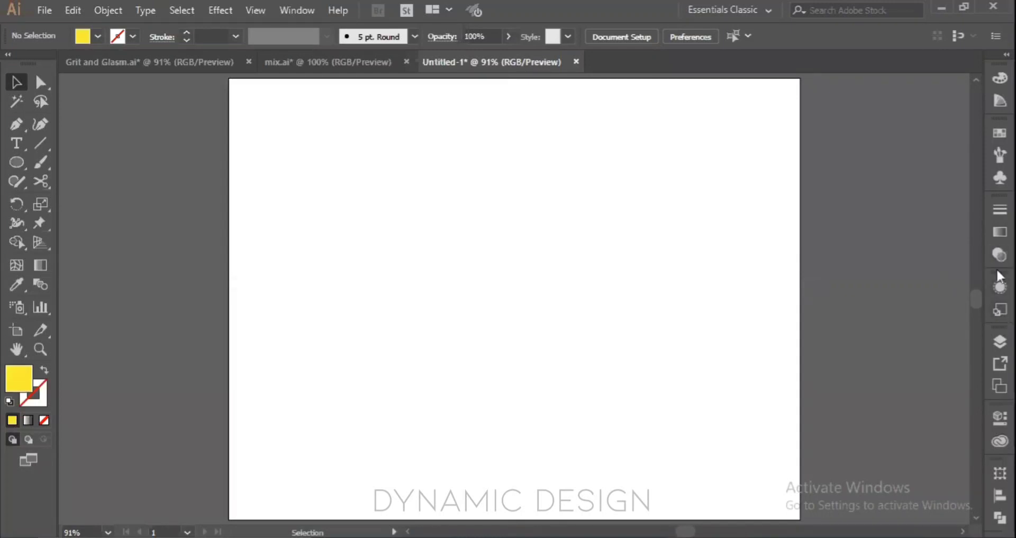
left_click(1001, 341)
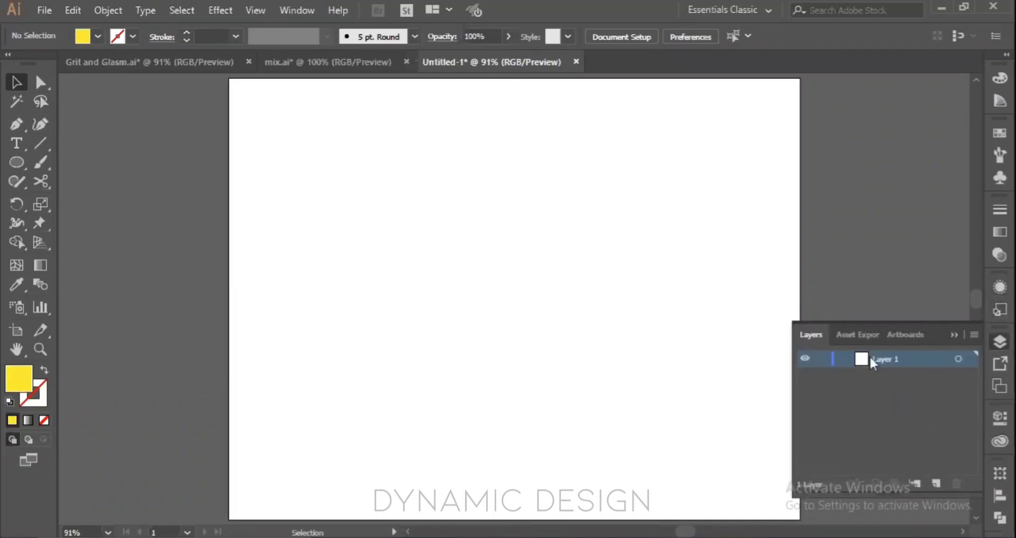
left_click(951, 337)
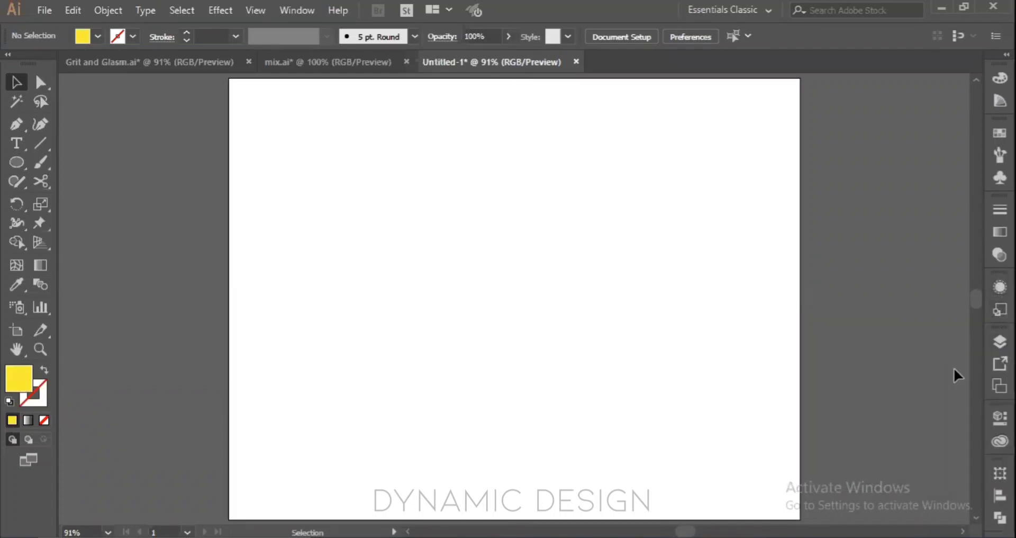
left_click(999, 421)
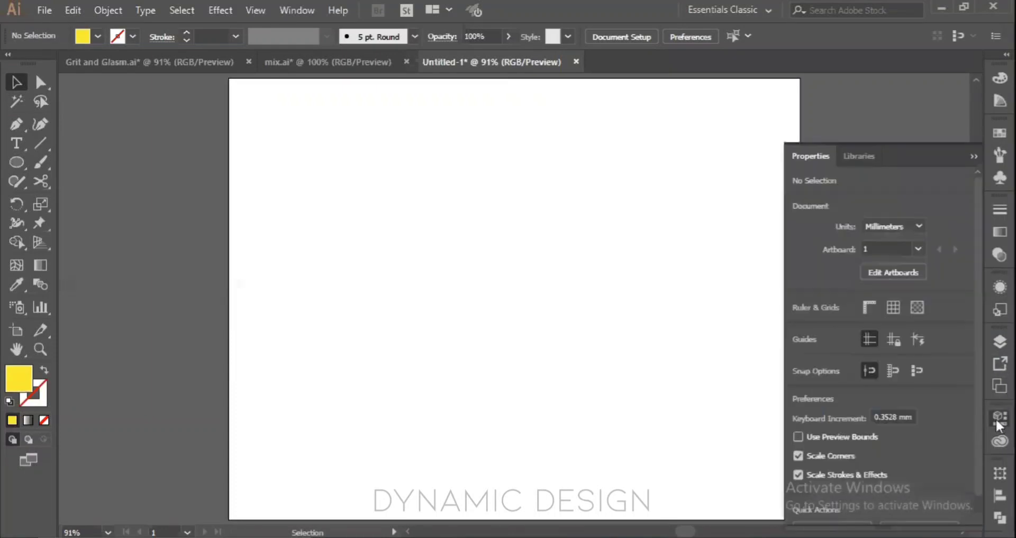
double_click(896, 418)
type("3")
left_click(973, 157)
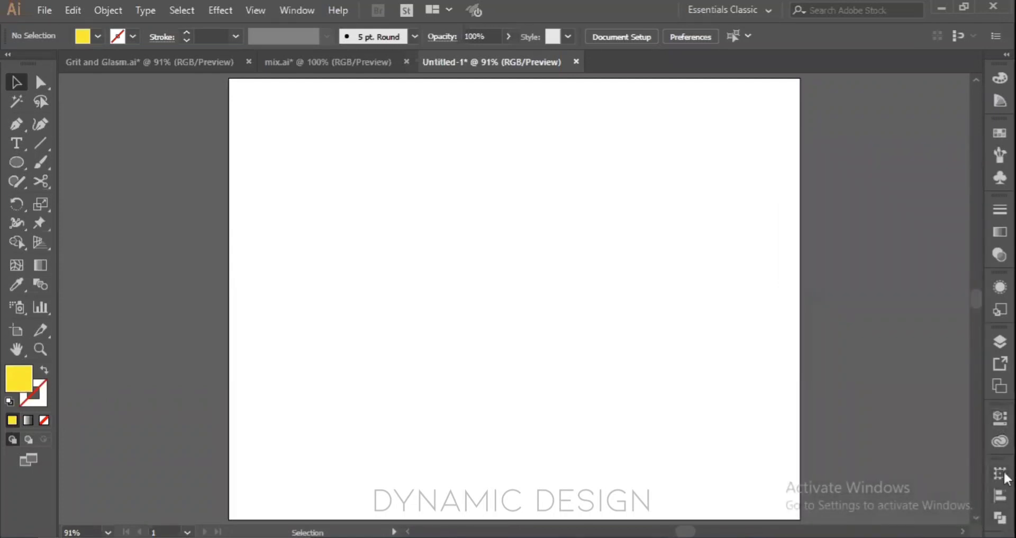
left_click(1000, 518)
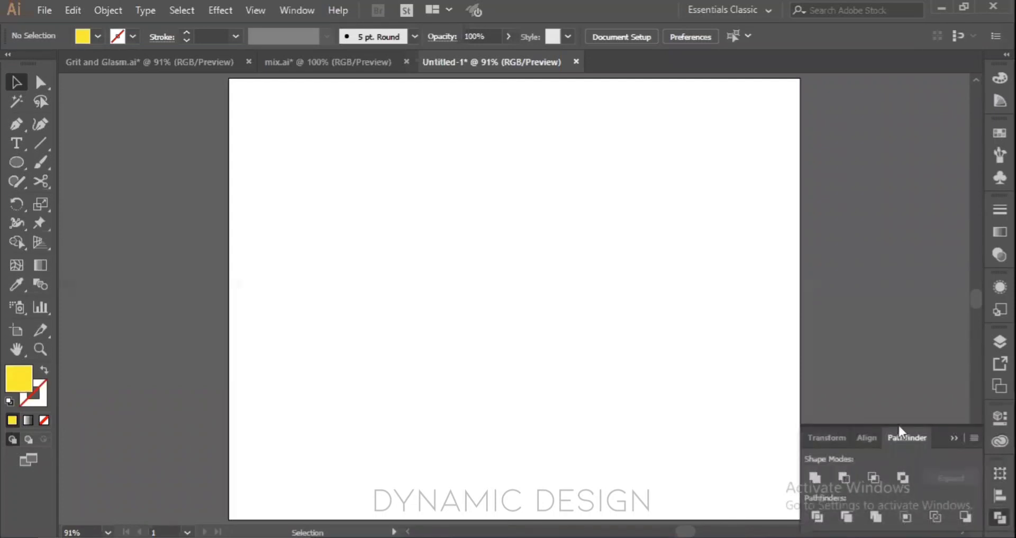
left_click(868, 439)
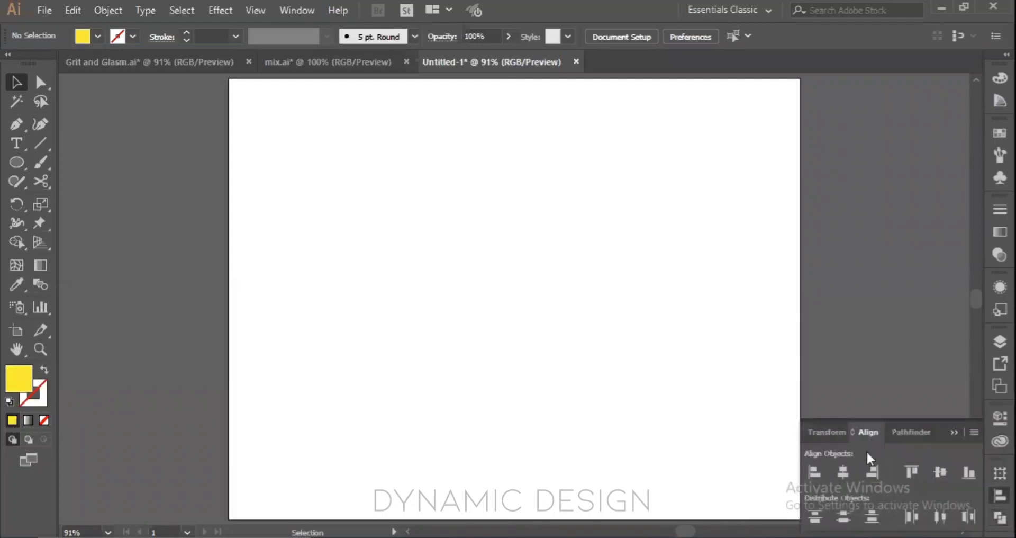
left_click(820, 433)
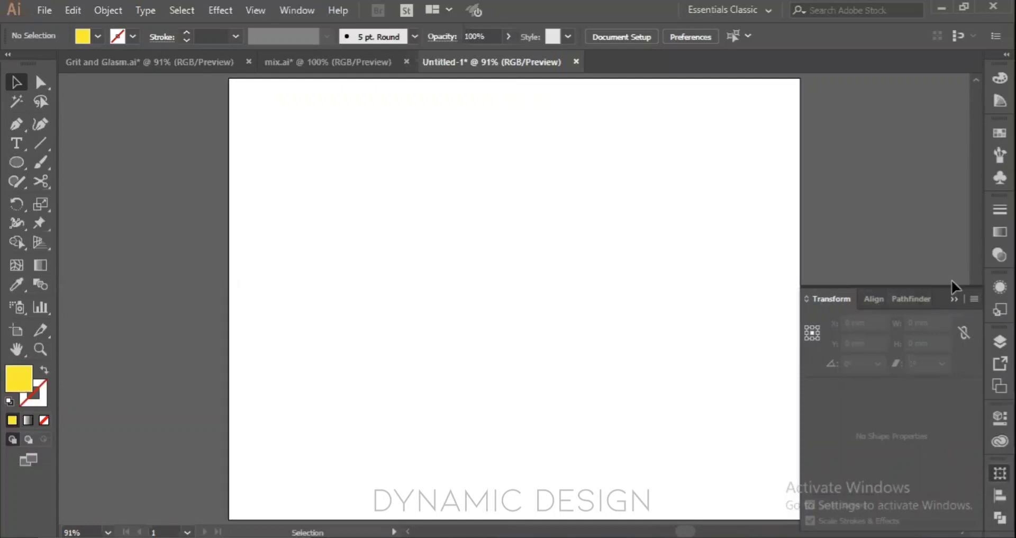
left_click(955, 300)
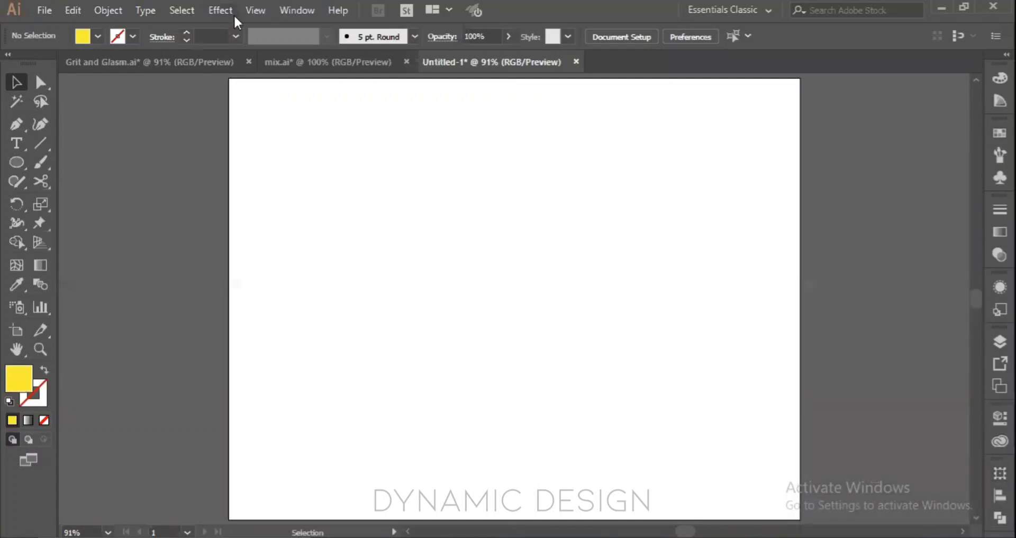
- Review the available Object, Effect and View commands, including the path, pattern, envelope distort and snapping options
left_click(116, 12)
mouse_move(247, 373)
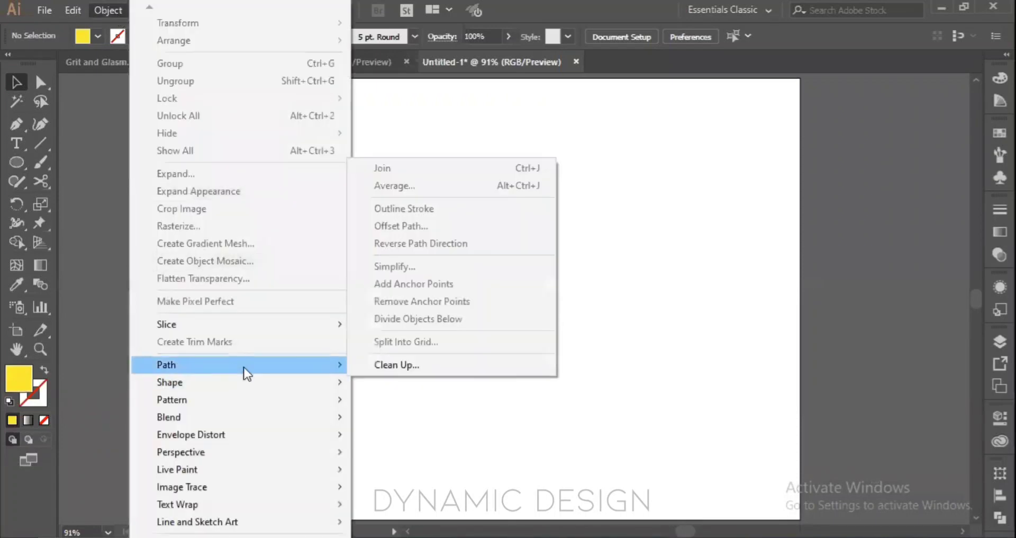
mouse_move(240, 394)
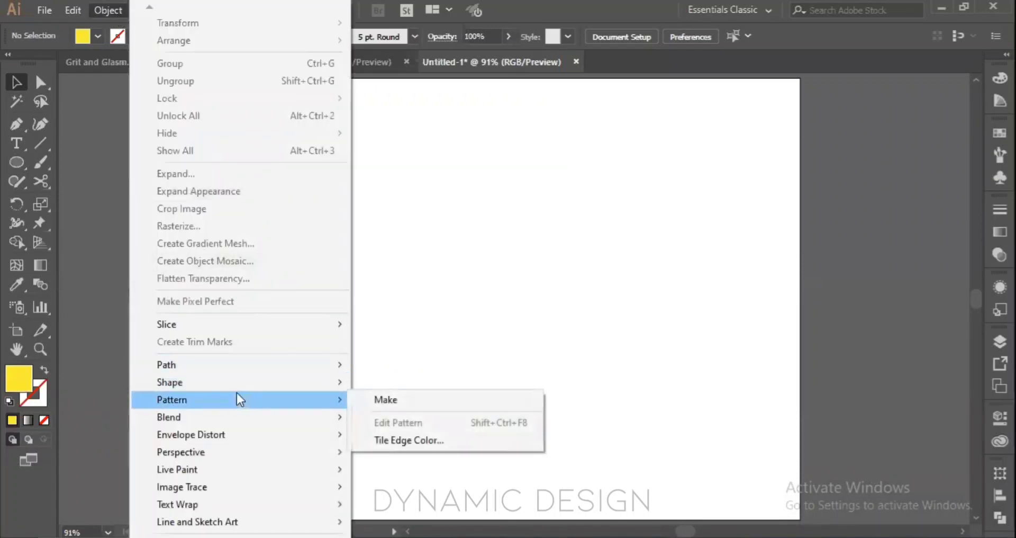
mouse_move(248, 439)
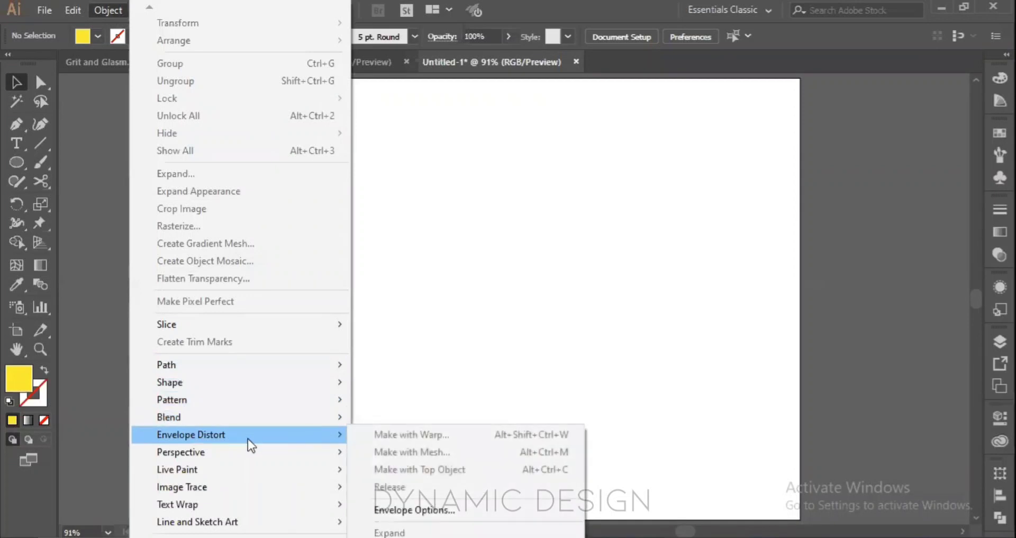
left_click(475, 238)
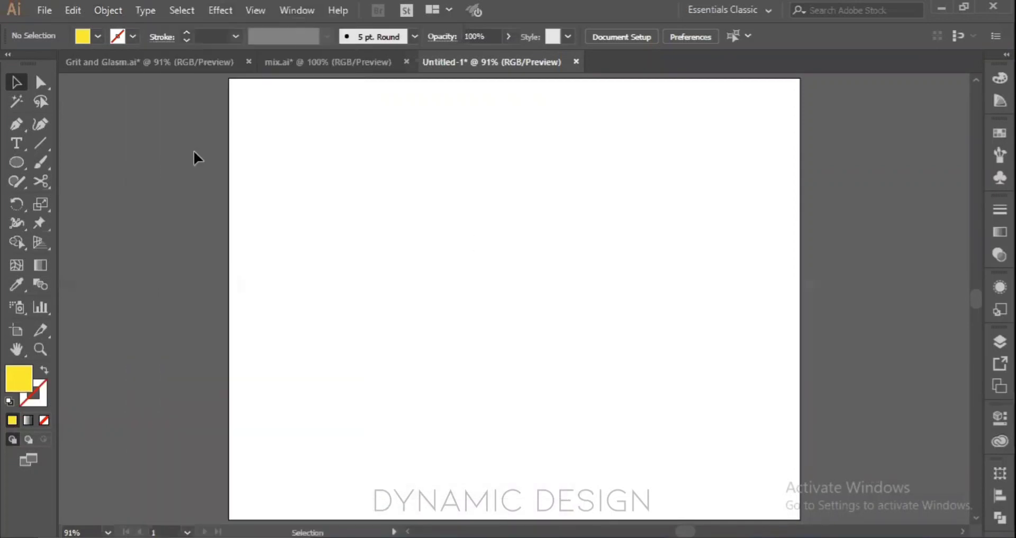
left_click(225, 15)
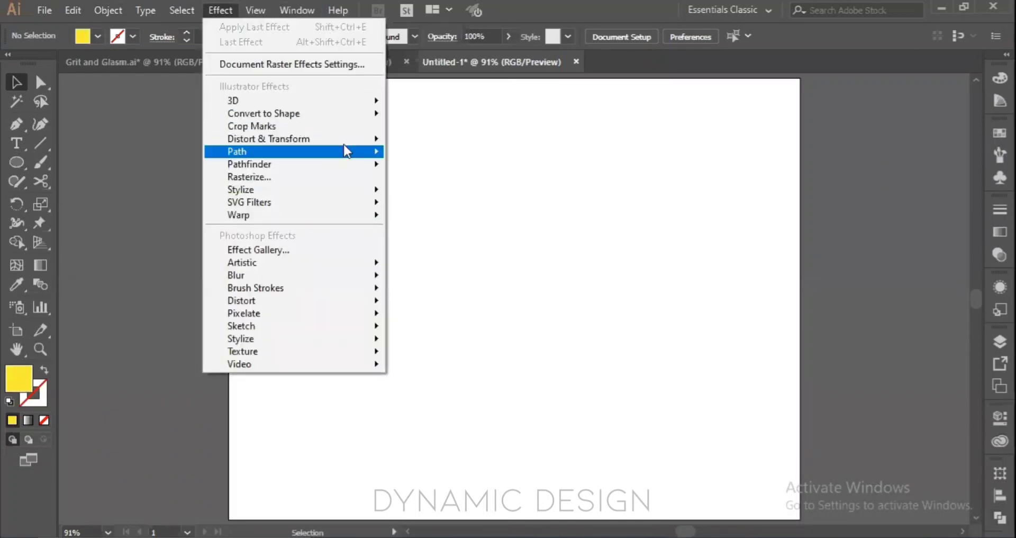
left_click(369, 151)
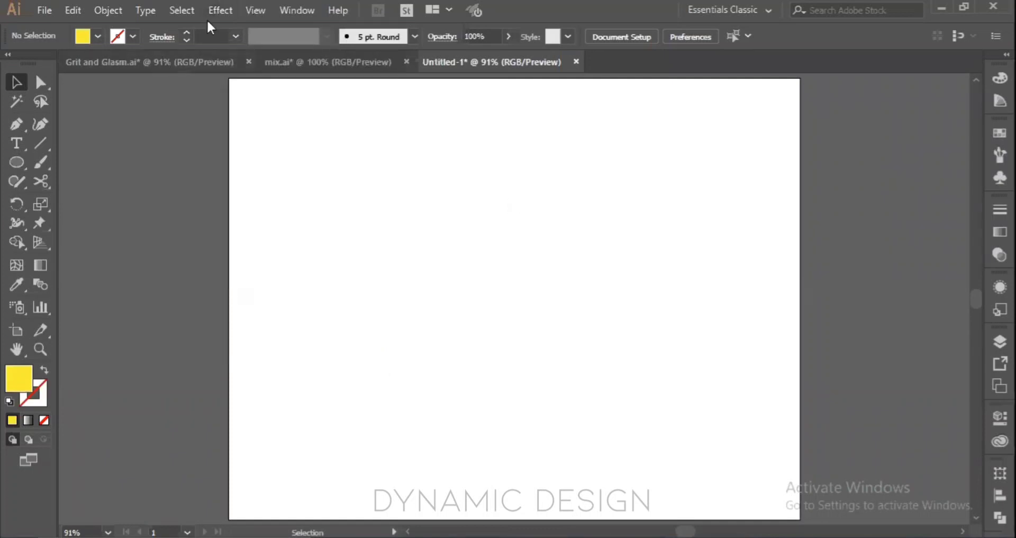
left_click(259, 10)
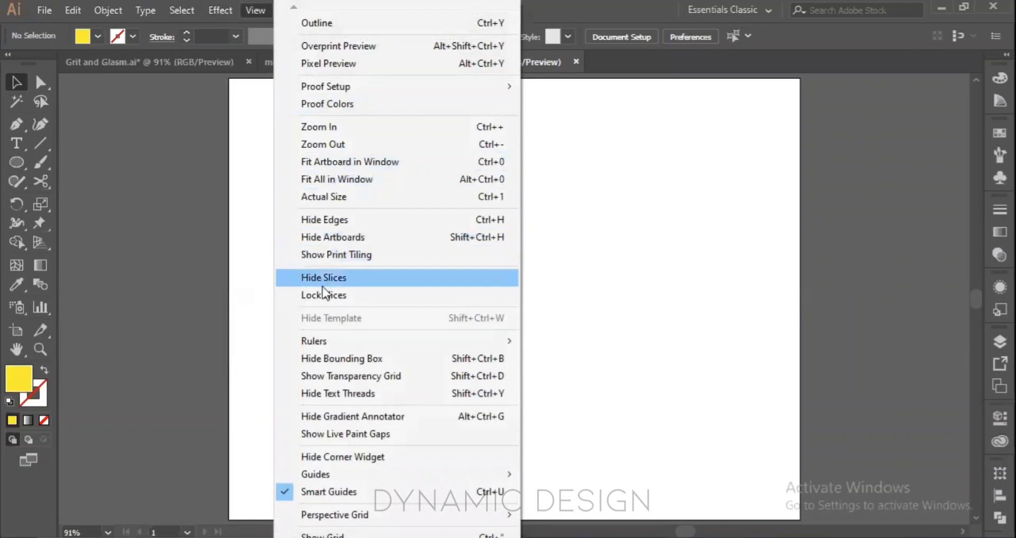
mouse_move(349, 480)
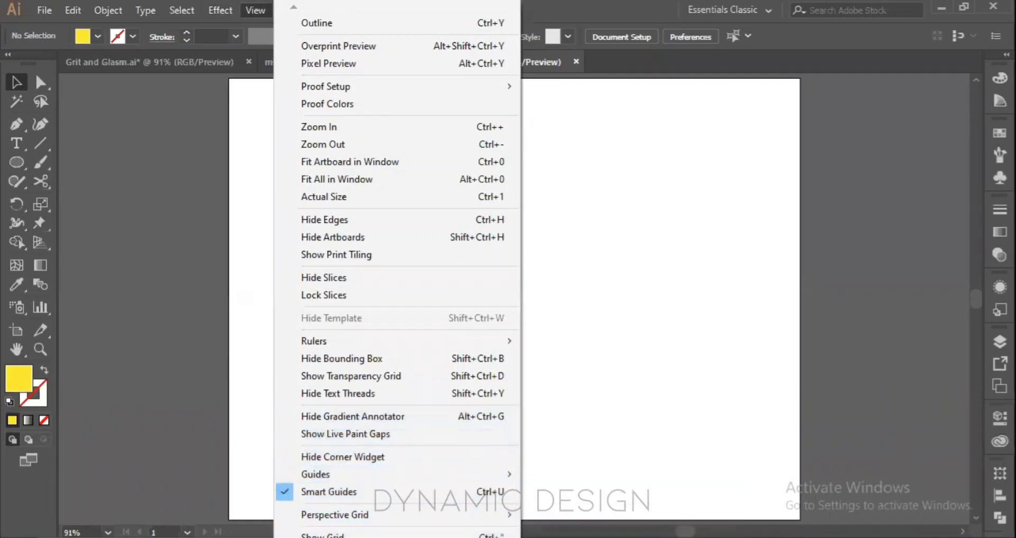
mouse_move(397, 537)
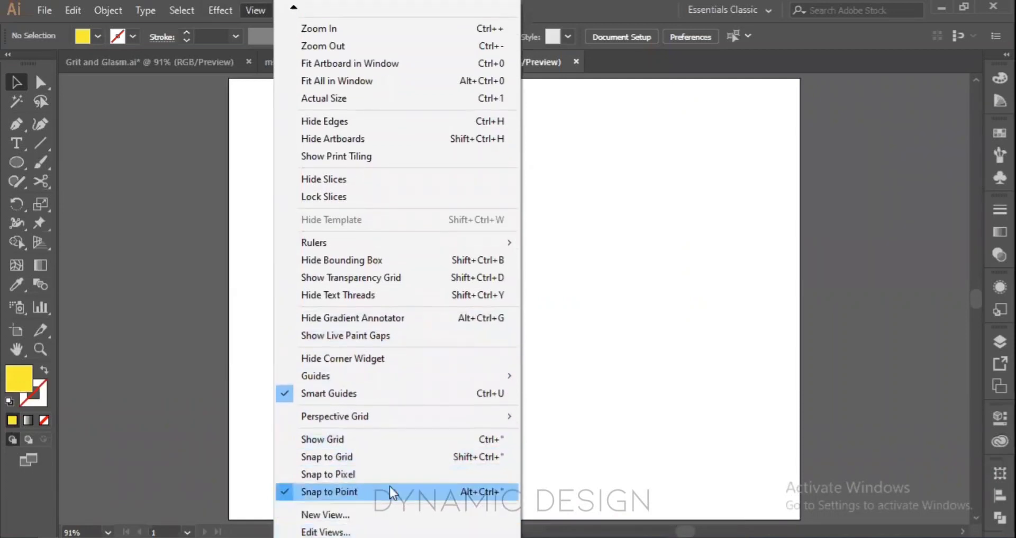
left_click(655, 275)
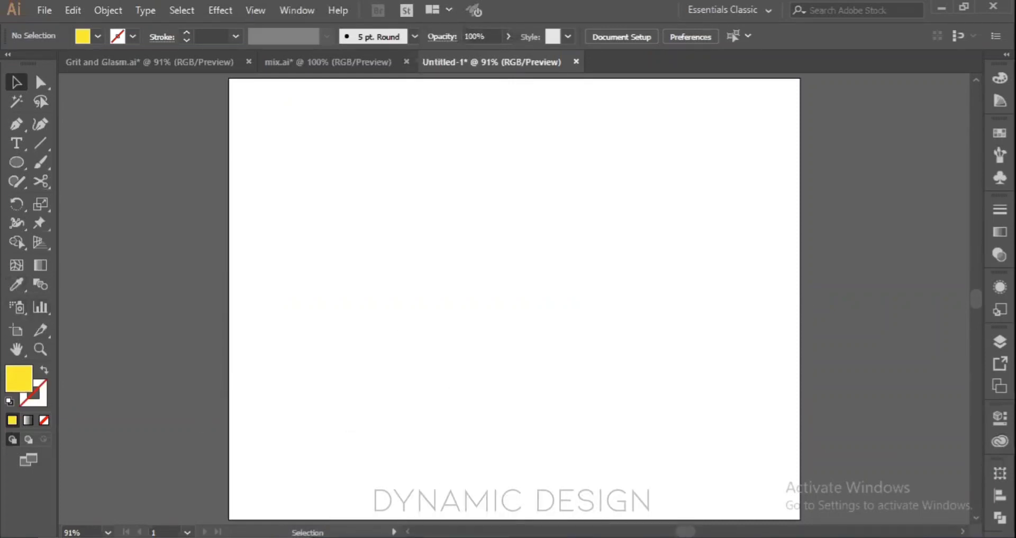
- Switch to the Zoom meeting in the browser, read the participants' chat messages, and return to Illustrator
mouse_move(510, 537)
left_click(444, 495)
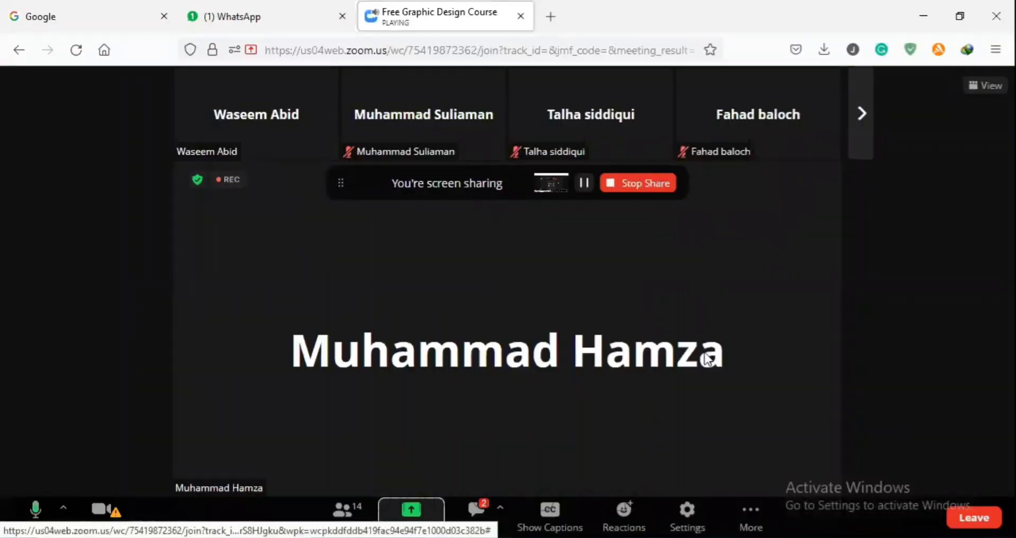
left_click(486, 509)
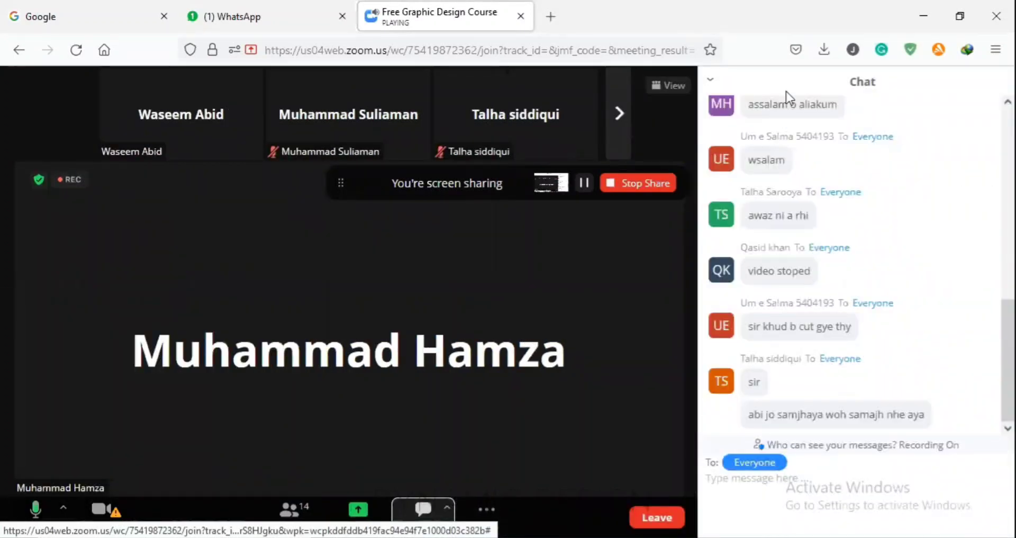
left_click(709, 82)
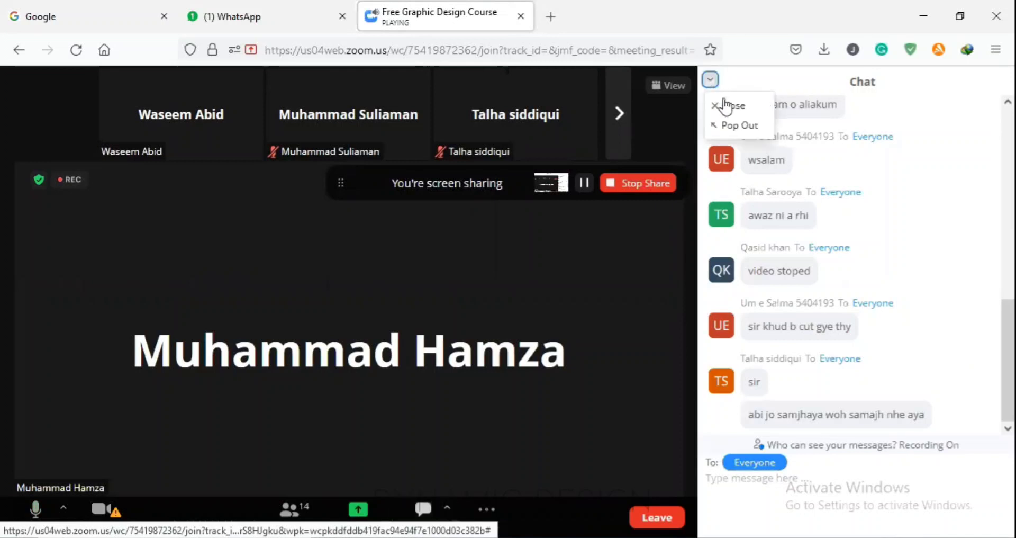
left_click(728, 104)
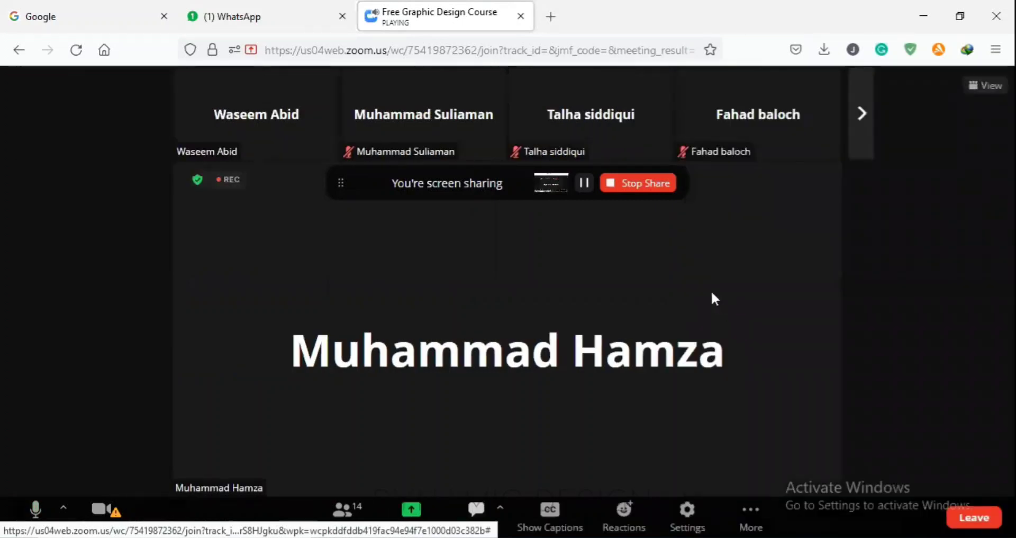
left_click(706, 537)
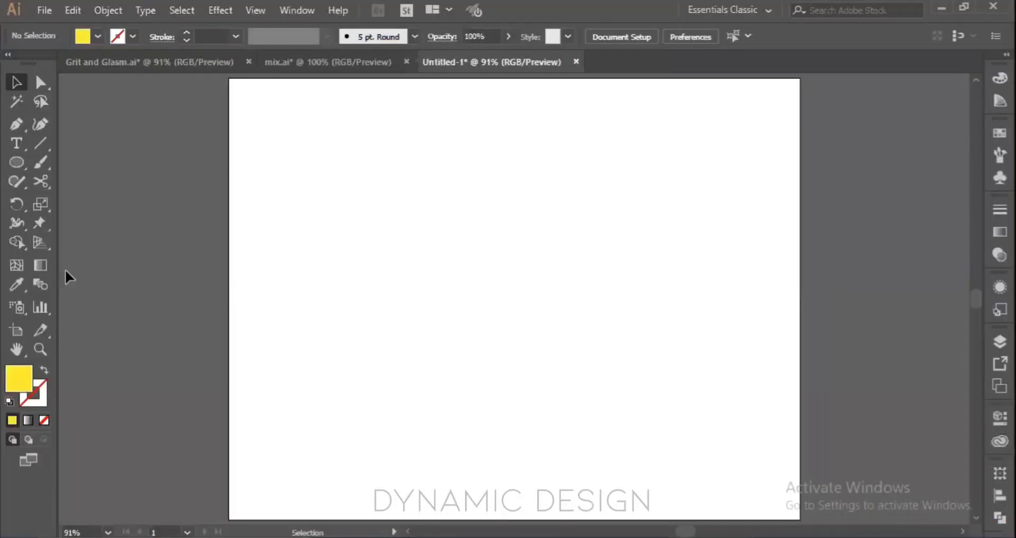
- Draw a tall yellow ellipse in the upper-left part of the artboard and switch to the Rectangle tool
left_click(19, 167)
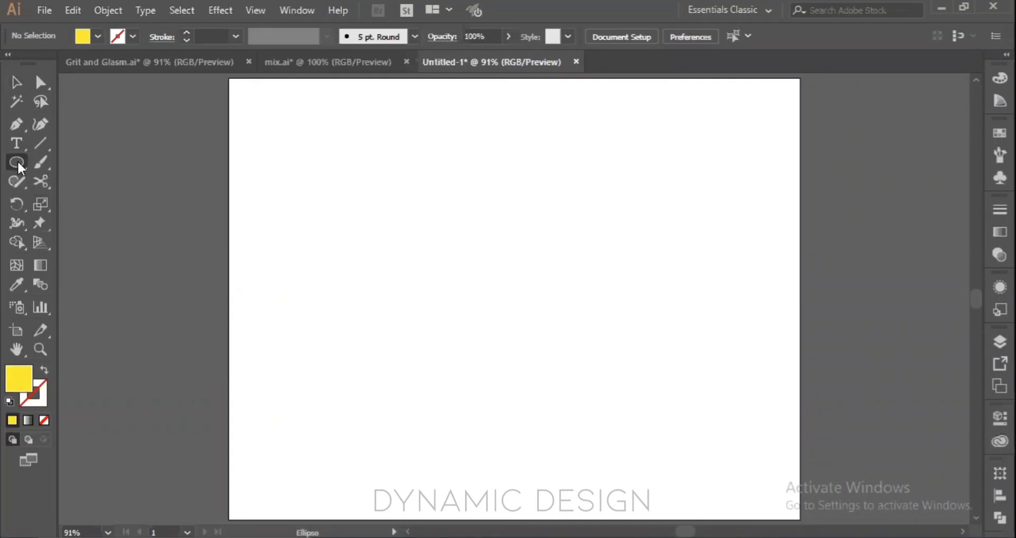
left_click_drag(337, 174, 400, 279)
left_click(16, 162)
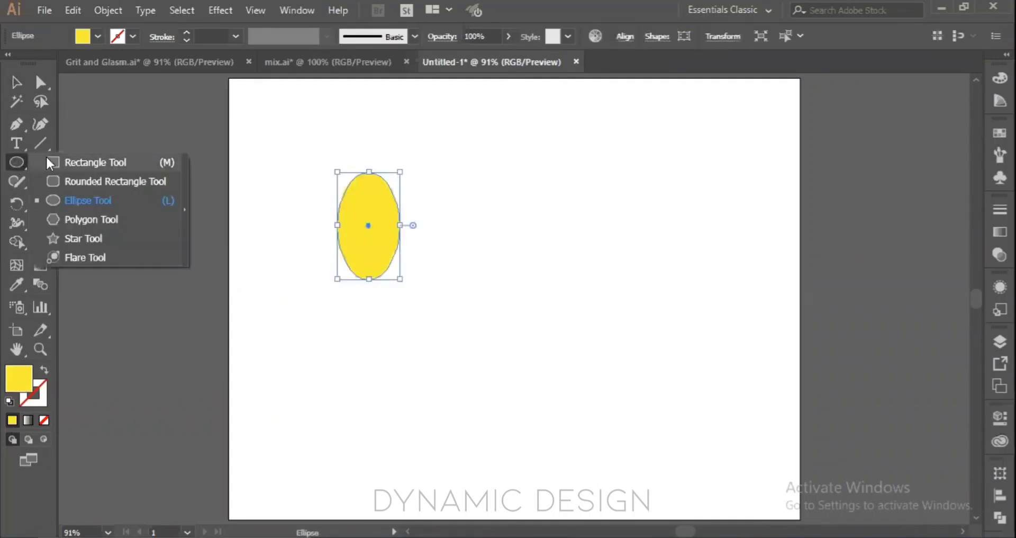
left_click(63, 166)
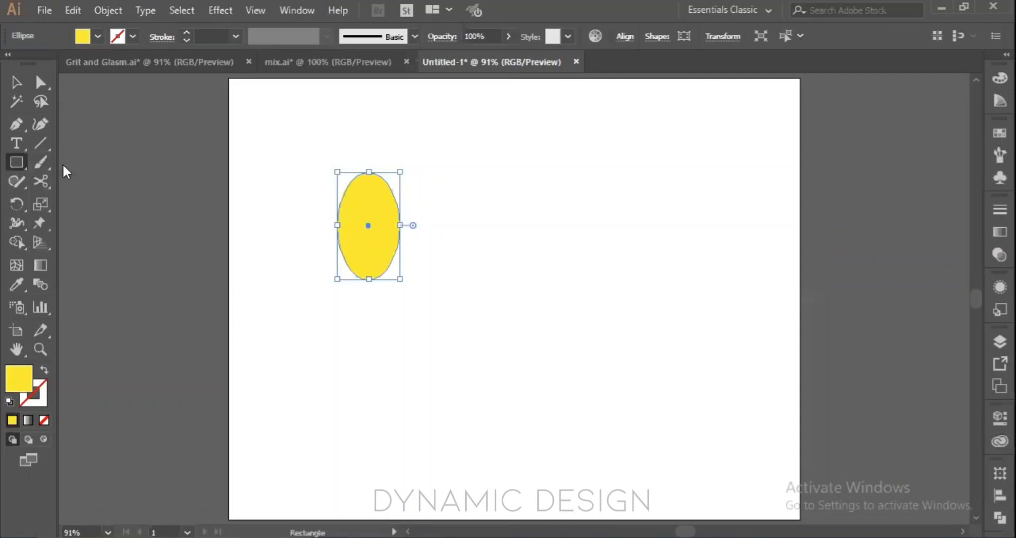
- Give the ellipse a black stroke and remove its yellow fill
left_click(43, 404)
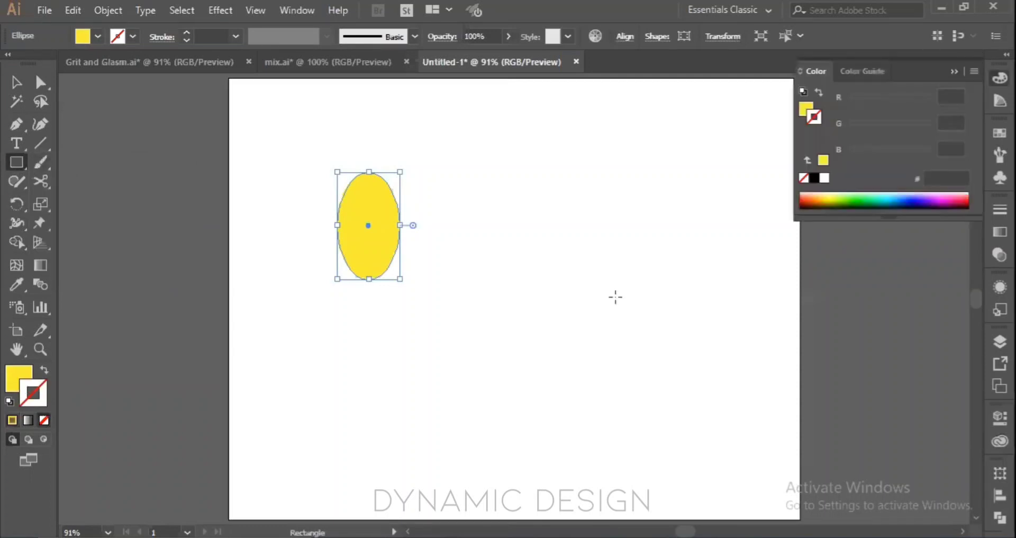
left_click(816, 179)
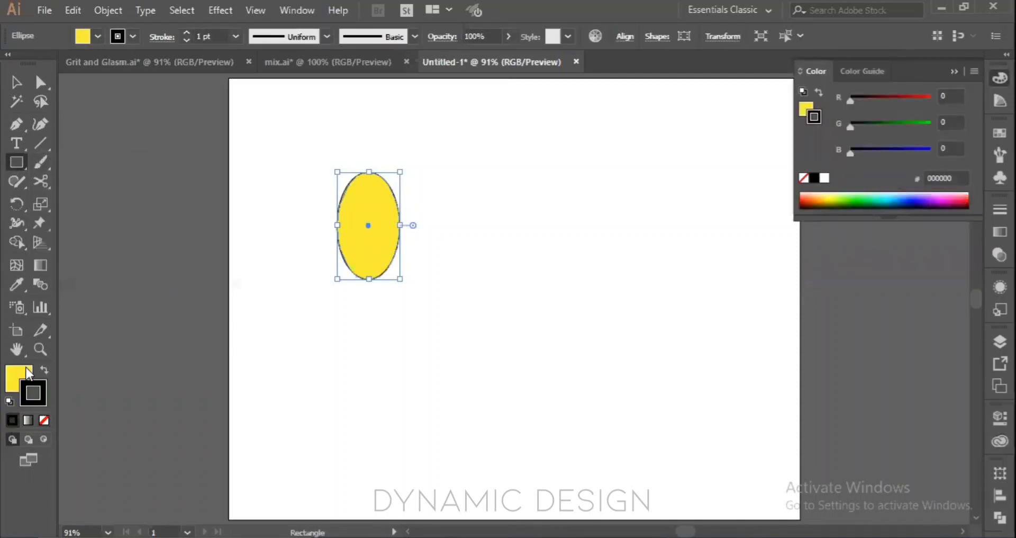
left_click(18, 374)
left_click(44, 420)
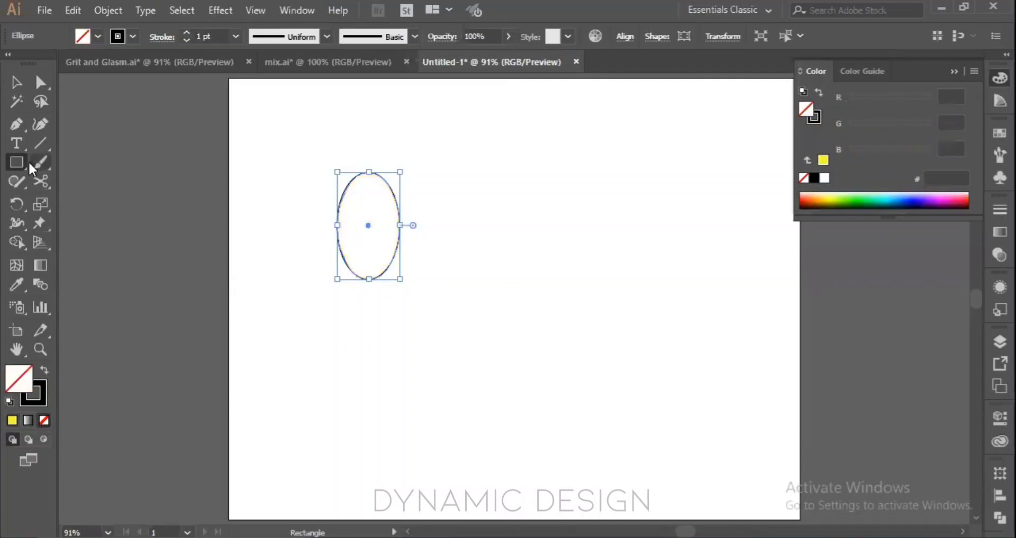
- Convert the ellipse's top and bottom anchor points to corner points with the Anchor Point tool to form a petal
left_click(16, 124)
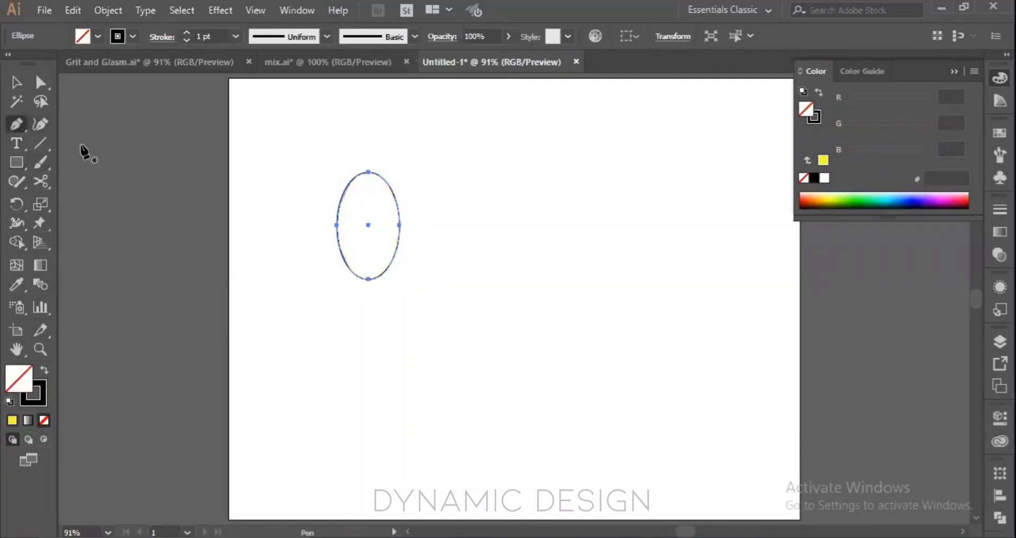
left_click_drag(16, 124, 132, 180)
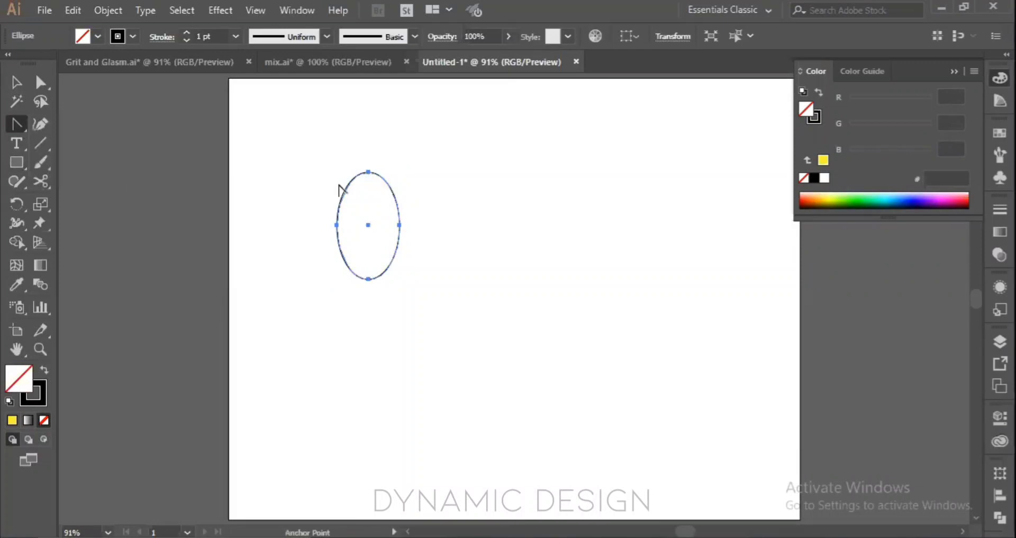
left_click(369, 172)
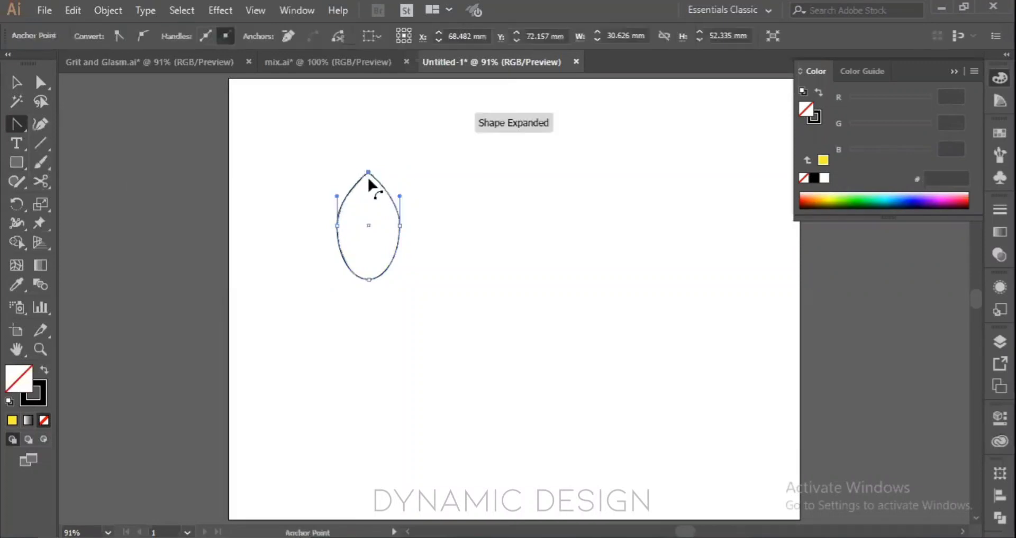
left_click(367, 280)
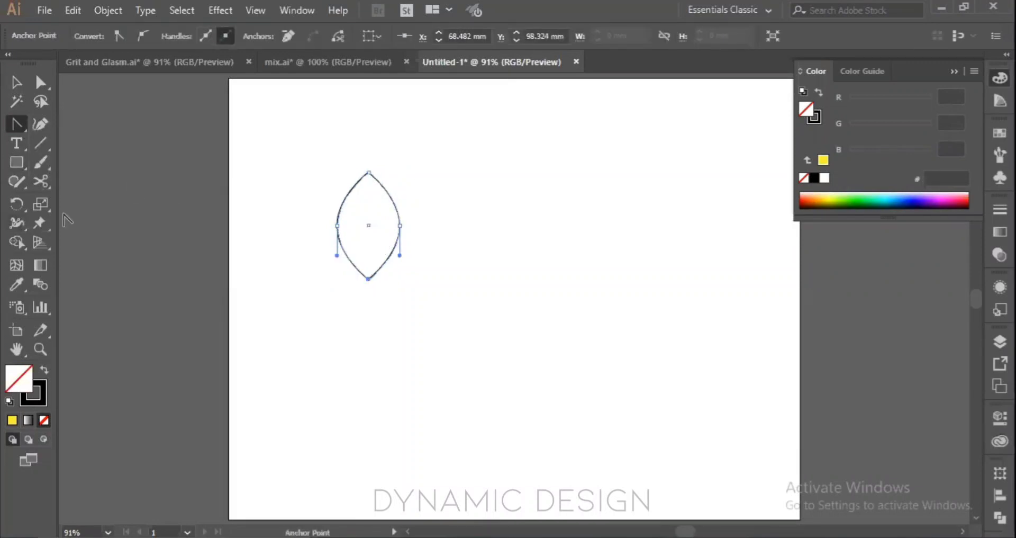
- Rotate a constrained copy of the petal clockwise around its bottom tip, keeping the original in place
left_click(17, 204)
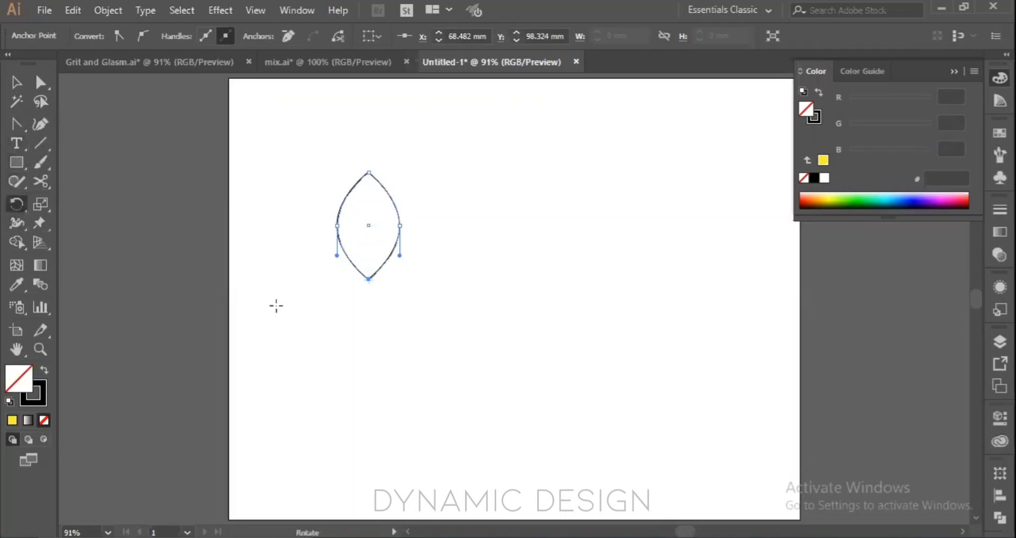
left_click(369, 279)
key("v")
left_click_drag(333, 162, 453, 339)
left_click(17, 205)
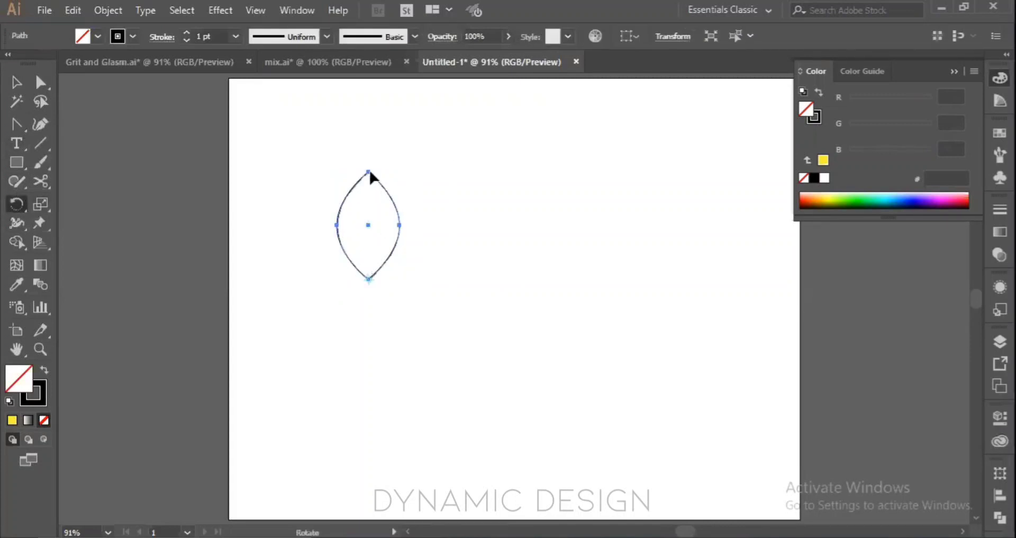
left_click_drag(370, 176, 422, 223)
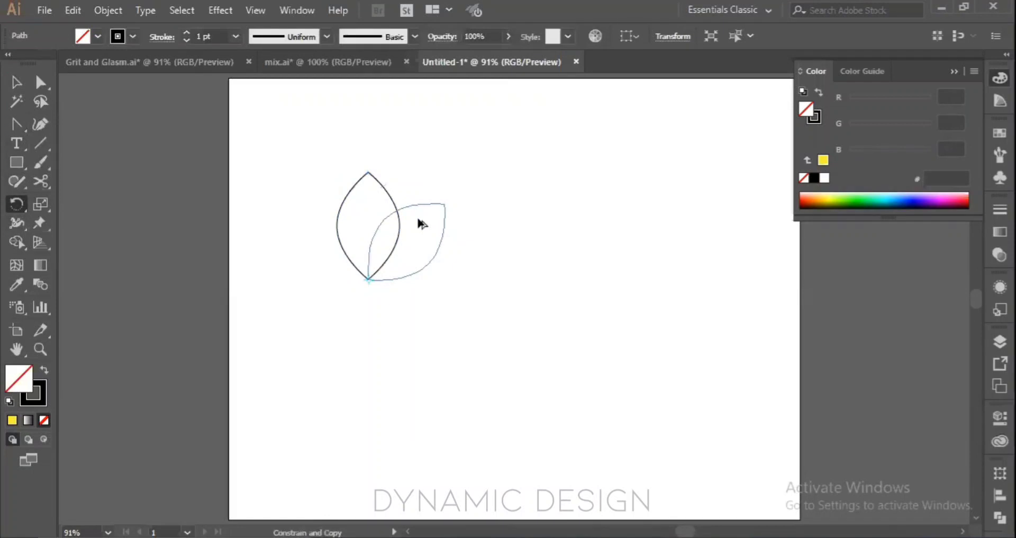
left_click_drag(422, 223, 433, 221)
- Repeat the rotated petal copy six times around the shared tip to complete an eight-petal flower
key("ctrl+d")
key("ctrl+d")
key("ctrl+d")
key("ctrl+d")
key("ctrl+d")
key("ctrl+d")
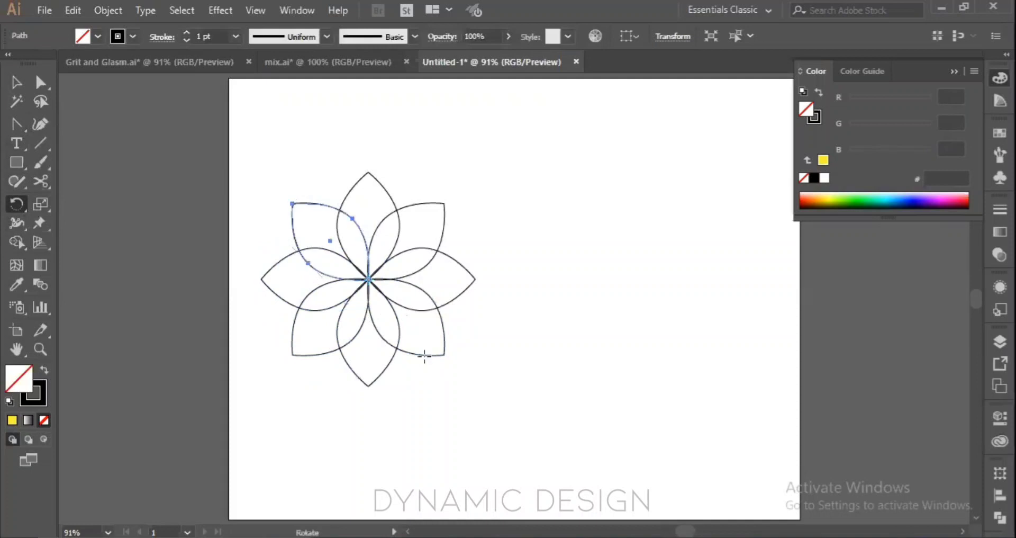
- Select all the petals and scale the flower down proportionally from its centre to about half its size
key("v")
left_click_drag(480, 373, 258, 180)
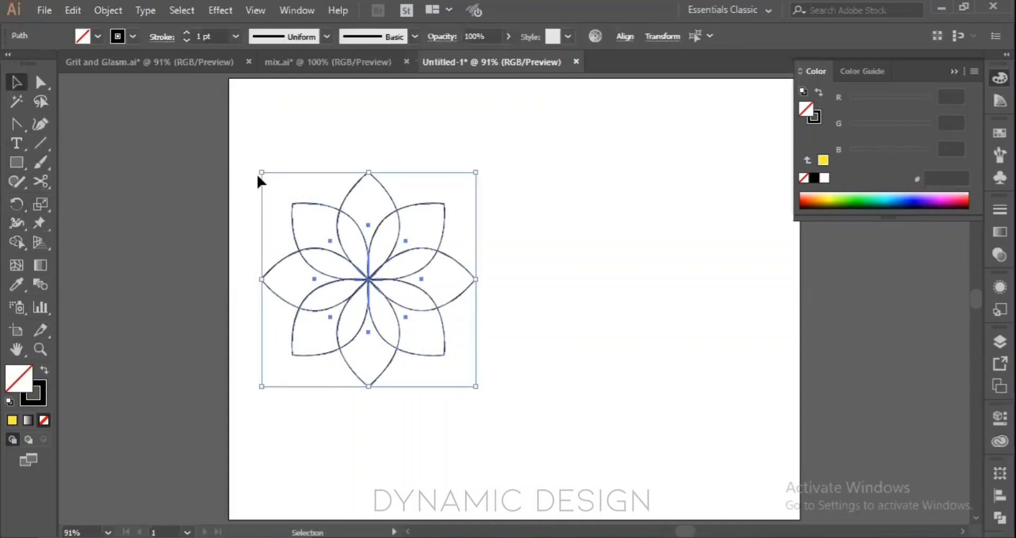
left_click(954, 72)
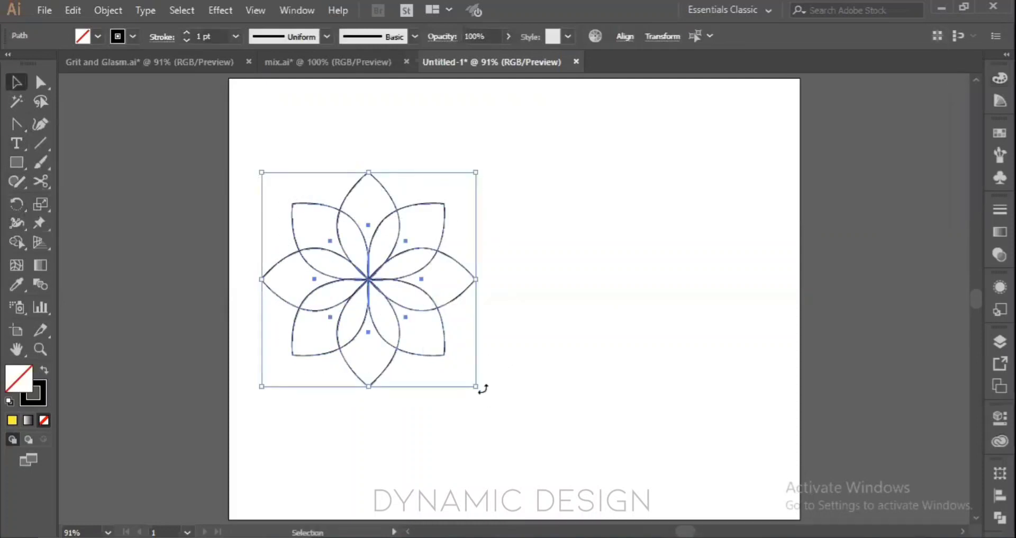
left_click_drag(477, 384, 424, 340)
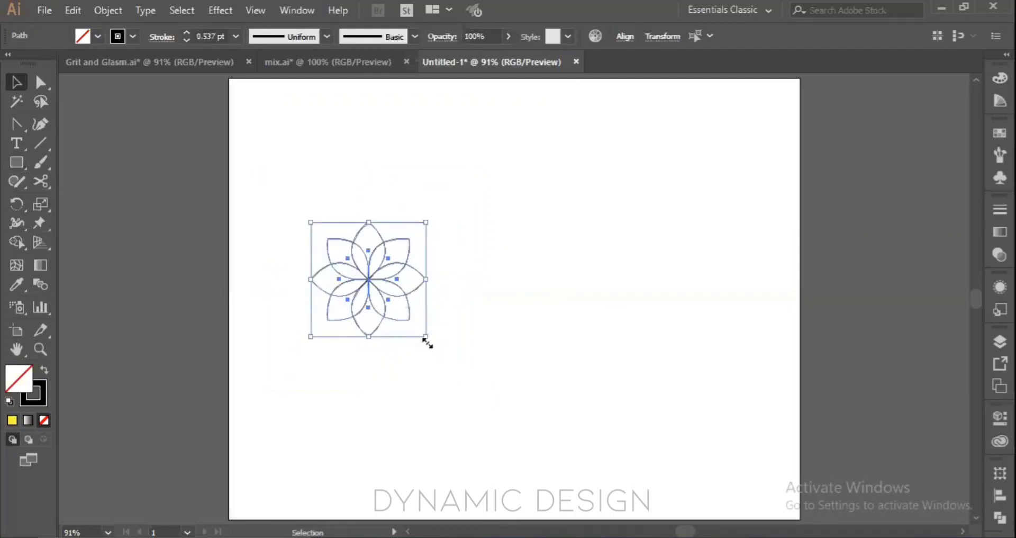
- Save the flower as a static symbol named "flower 2" and delete the original from the artboard
left_click(1001, 183)
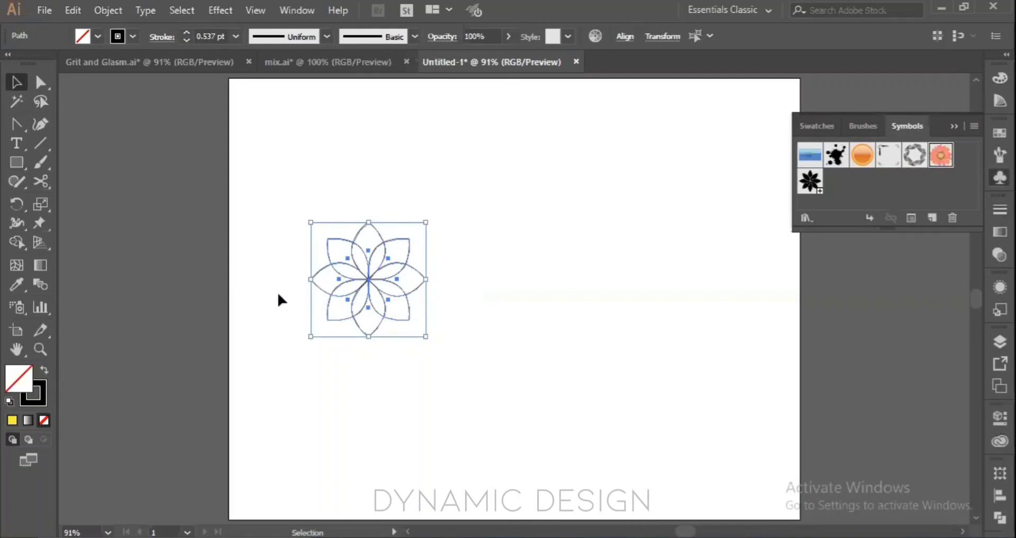
mouse_move(374, 286)
left_mouse_down()
mouse_move(722, 227)
mouse_move(844, 169)
mouse_move(845, 182)
mouse_move(860, 167)
mouse_move(957, 157)
mouse_move(903, 166)
left_mouse_up()
left_click_drag(830, 190, 830, 189)
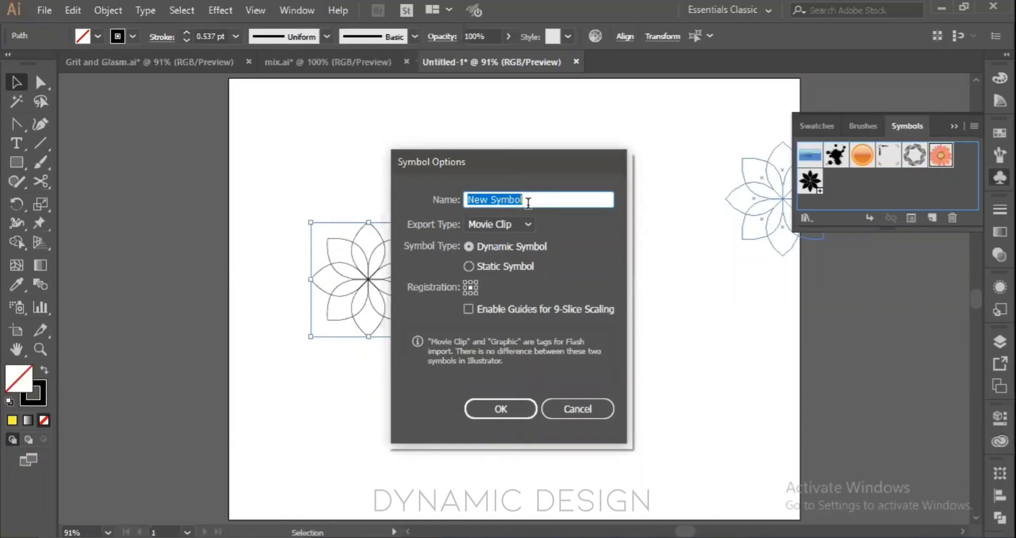
type("flower")
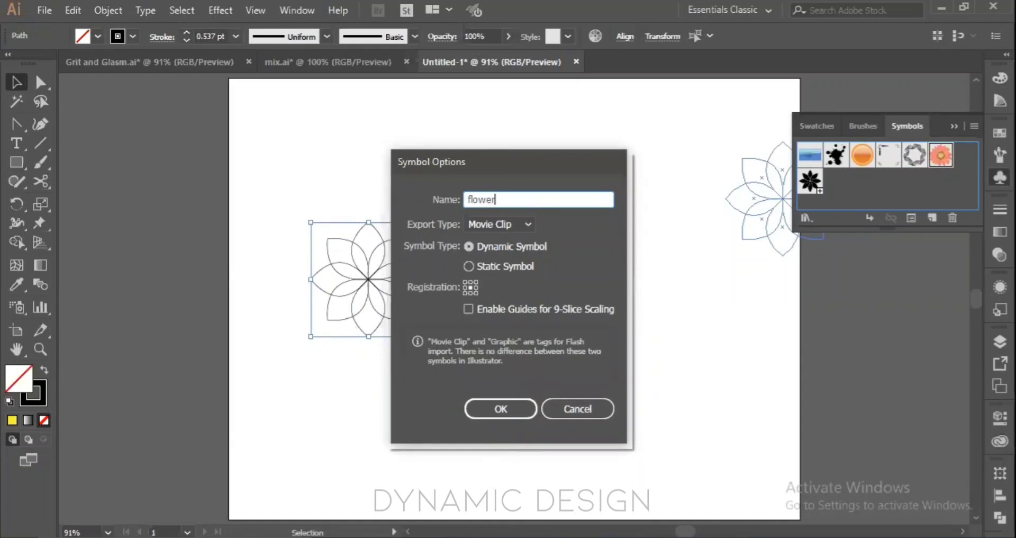
type(" 2")
left_click(491, 266)
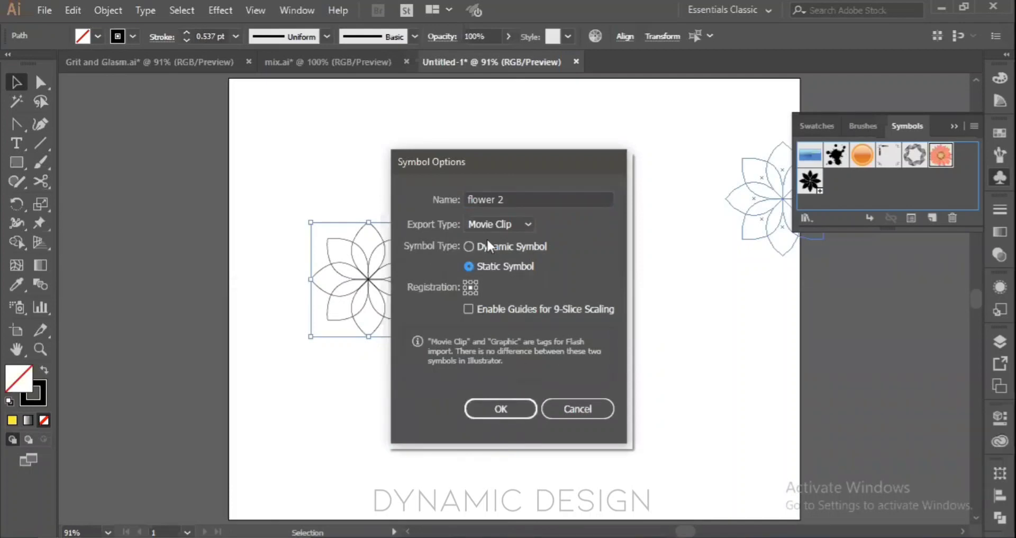
left_click(488, 265)
left_click(511, 407)
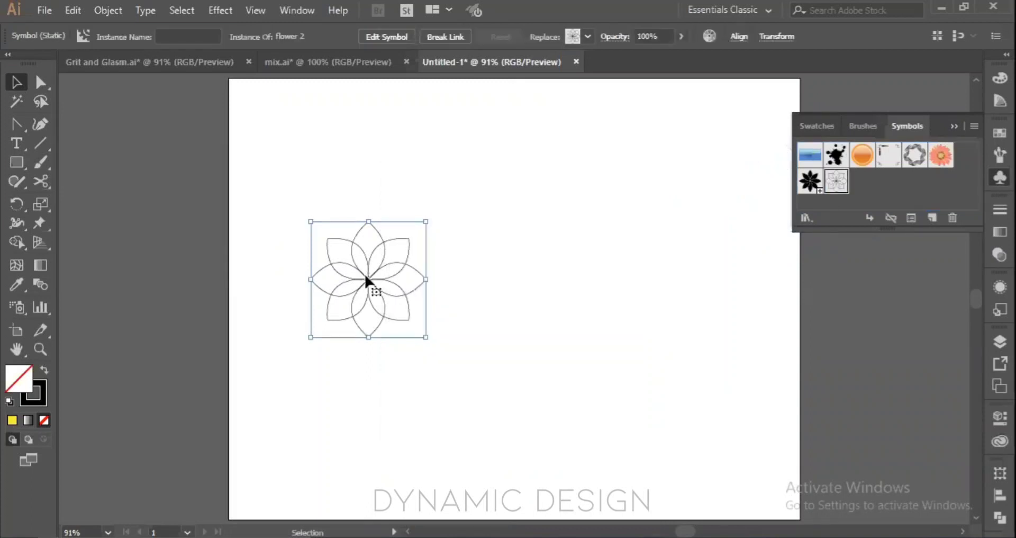
key("Delete")
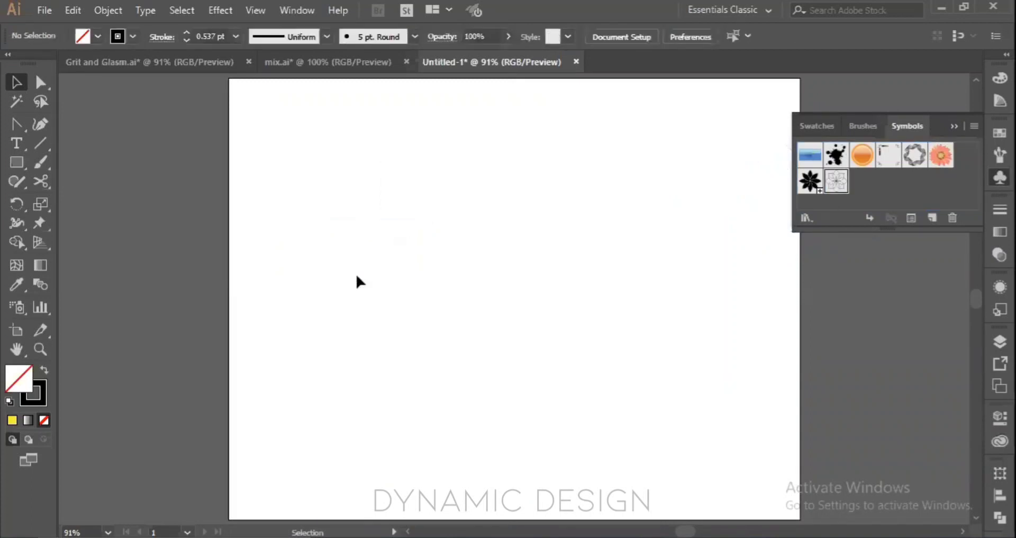
- Spray "flower 2" symbols in a curved band across the artboard with the Symbol Sprayer and delete the sprayed set
left_click(17, 308)
mouse_move(353, 219)
left_mouse_down()
mouse_move(612, 290)
mouse_move(672, 390)
left_mouse_up()
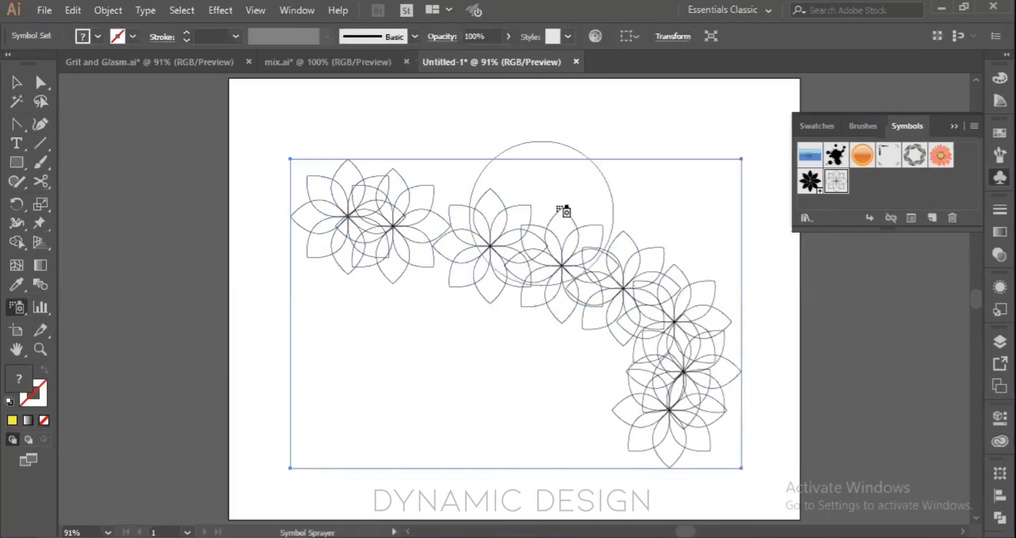
mouse_move(564, 211)
left_mouse_down()
mouse_move(569, 232)
mouse_move(356, 399)
mouse_move(578, 386)
mouse_move(574, 290)
mouse_move(514, 281)
mouse_move(544, 317)
mouse_move(717, 325)
mouse_move(680, 353)
left_mouse_up()
key("Delete")
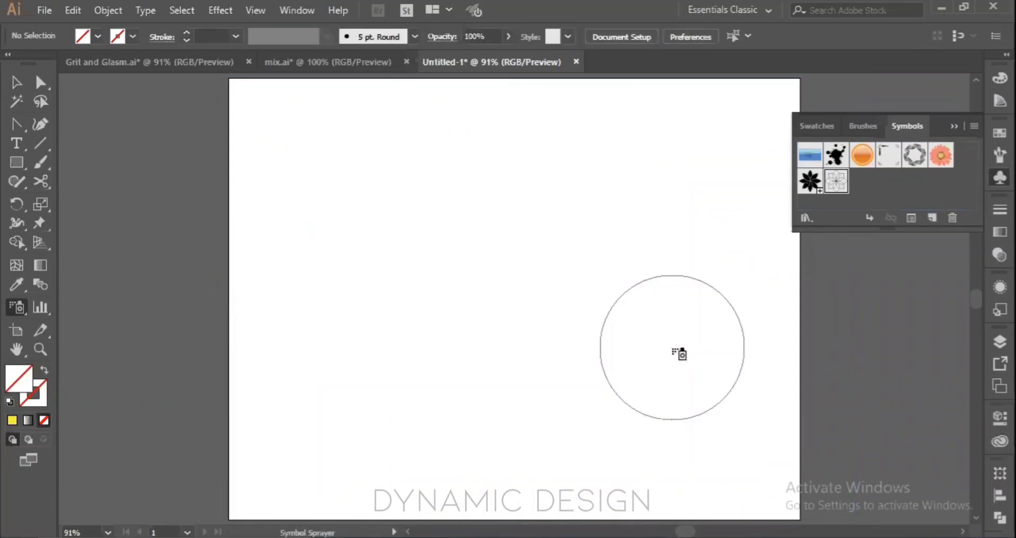
key("v")
left_click(492, 536)
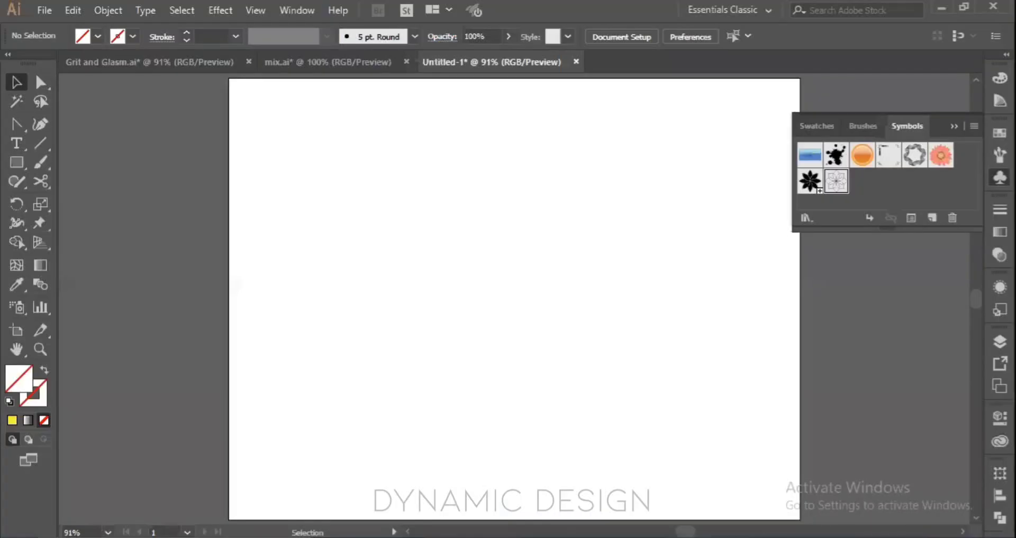
- Draw a column graph in the middle of the artboard and move its data window clear for data entry
left_click(40, 307)
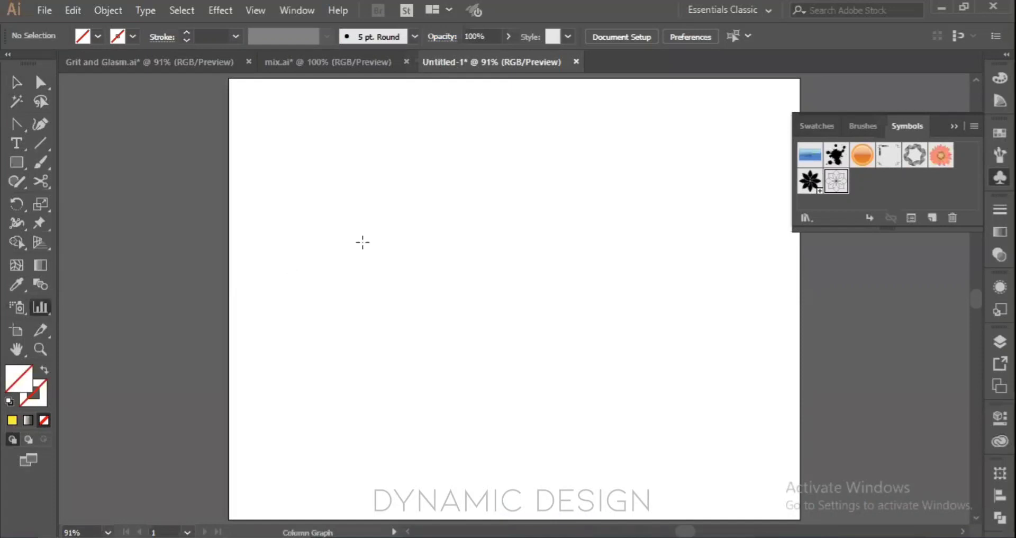
left_click_drag(356, 231, 565, 328)
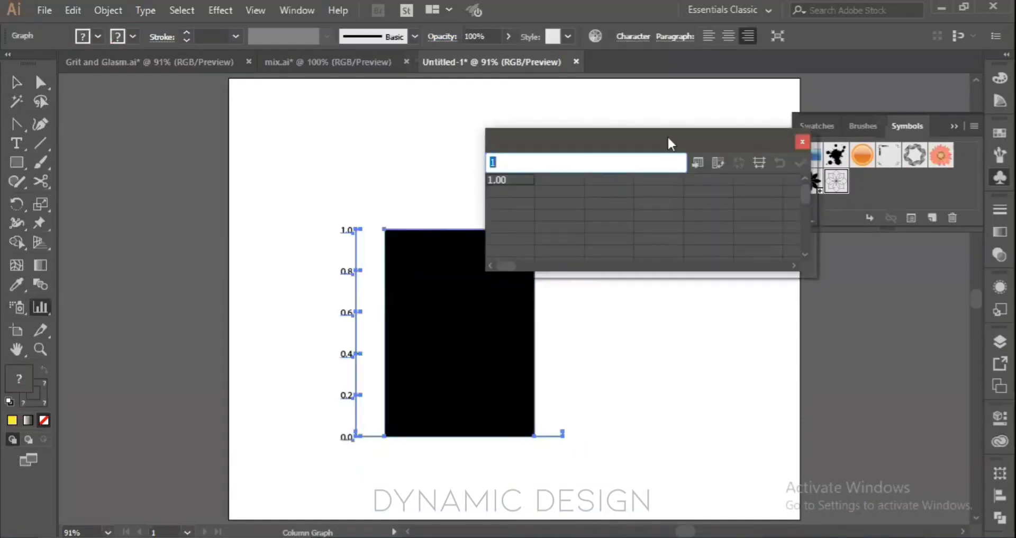
left_click_drag(668, 136, 403, 149)
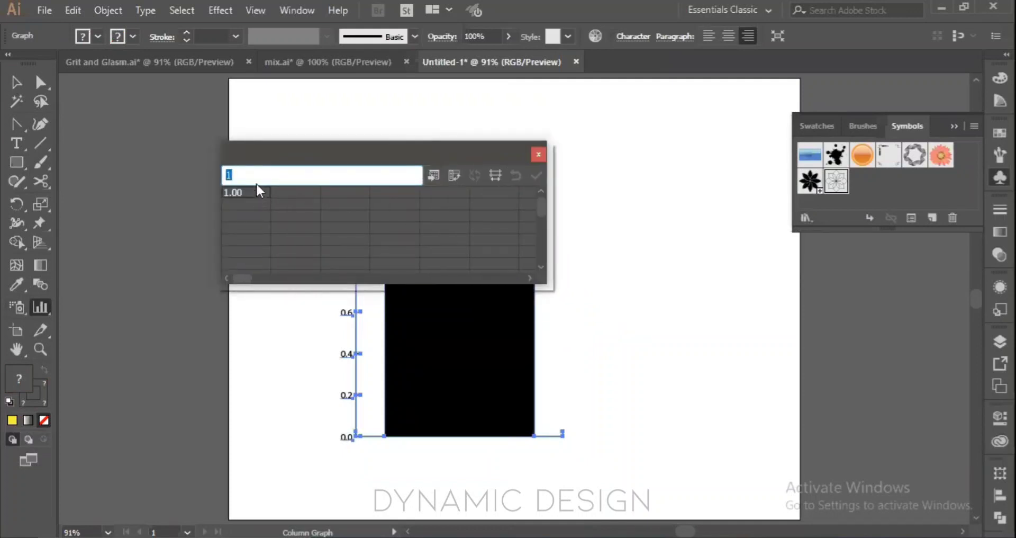
- Add the values 3, 5, 7 and 10 below the first value in the graph data, apply them and uncover the graph
type("3")
key("Return")
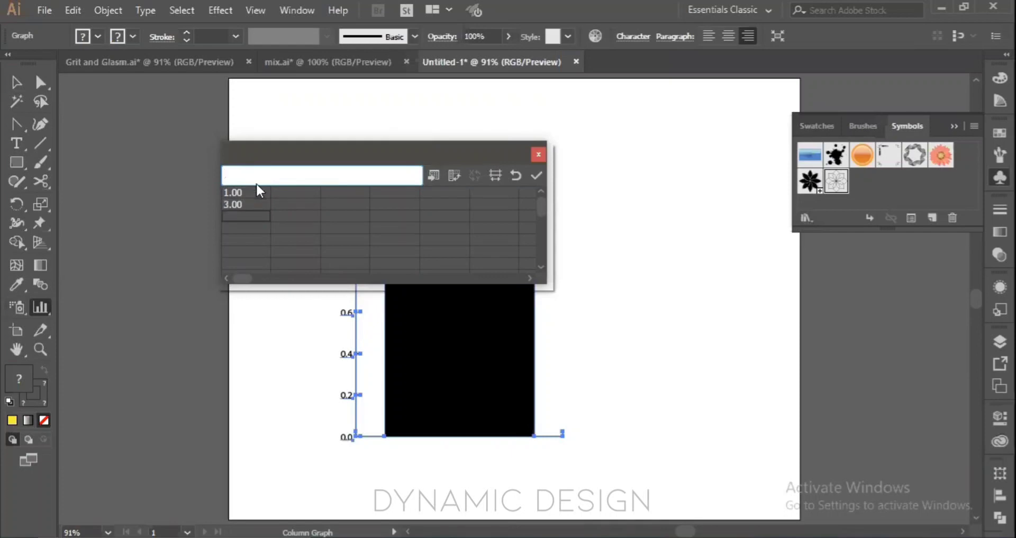
type("5")
key("Return")
type("7")
key("Return")
type("10")
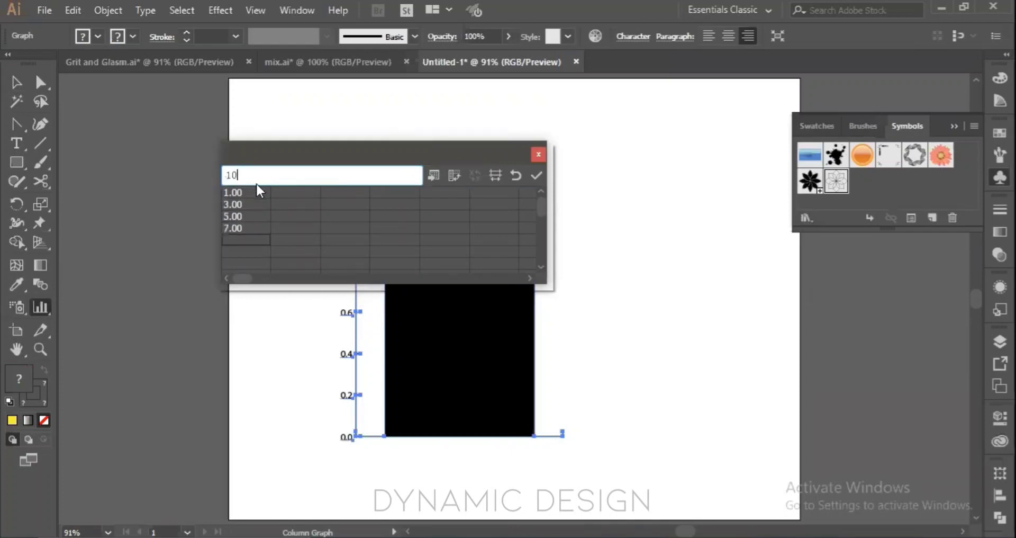
key("Return")
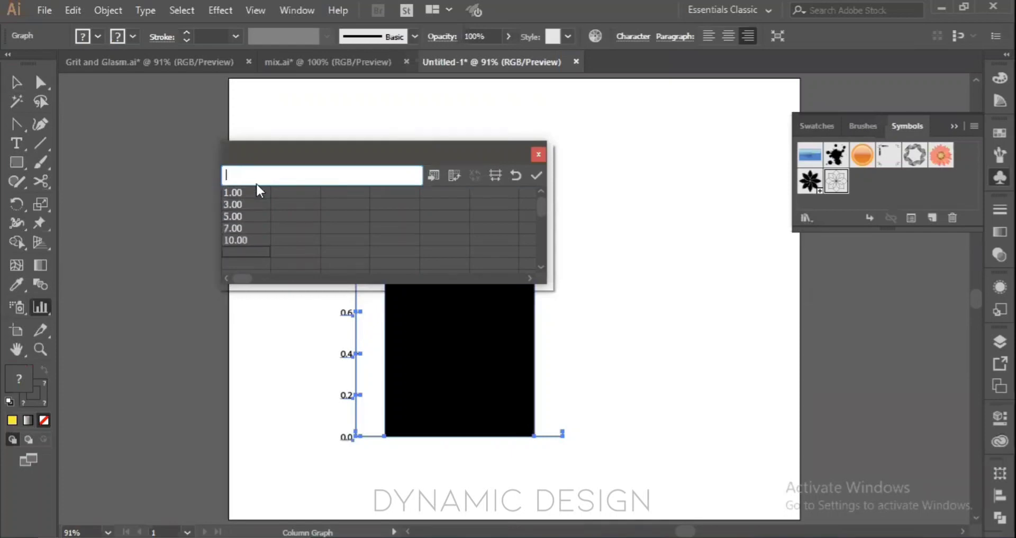
left_click(536, 172)
left_click_drag(458, 147, 903, 303)
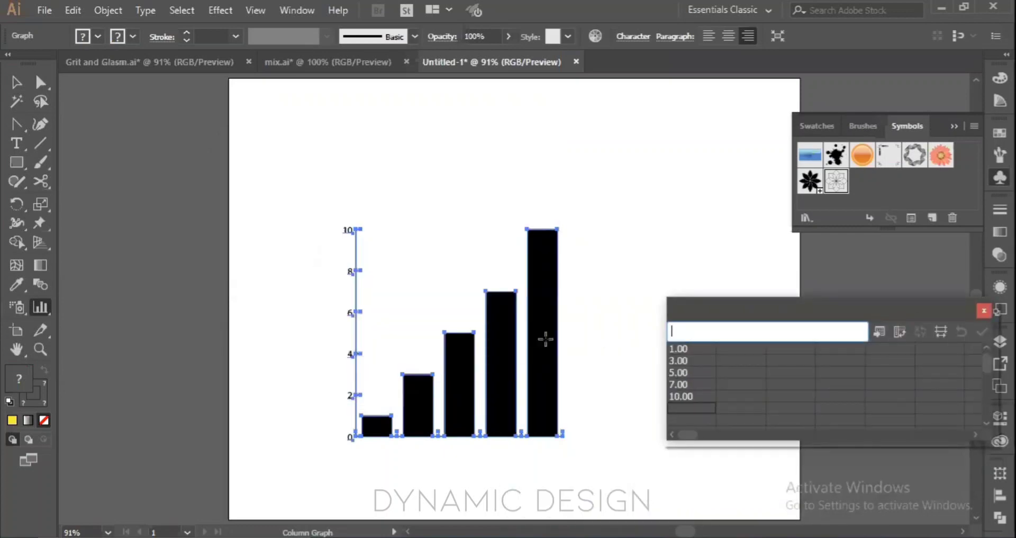
- Move the column graph up and to the left on the artboard with the Selection tool
type("v")
left_click(16, 82)
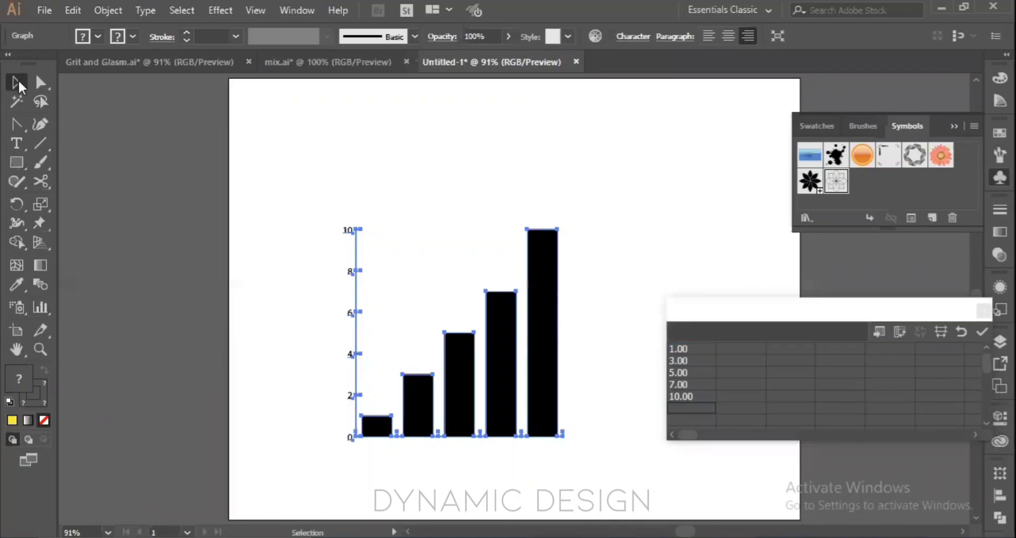
left_click_drag(549, 306, 492, 250)
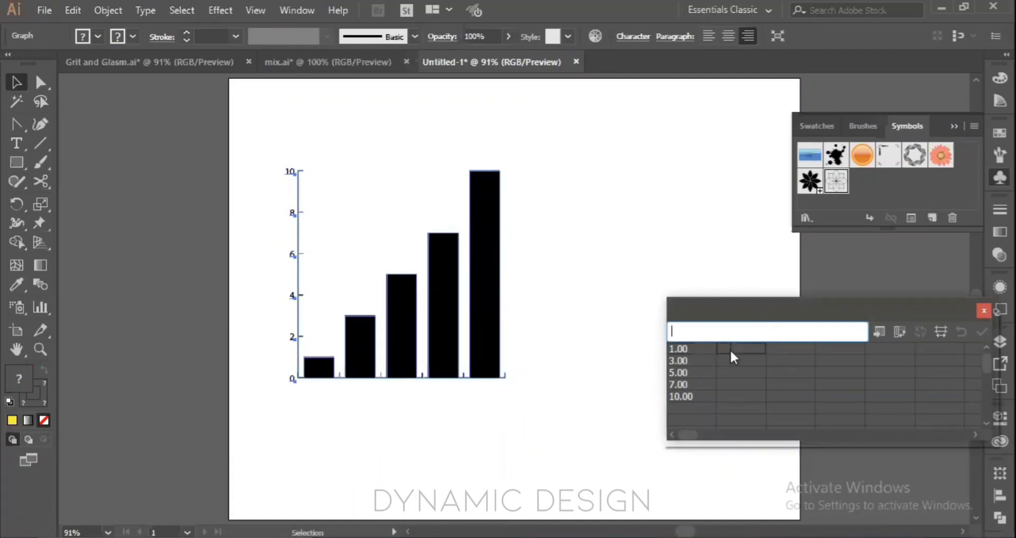
- Add a second data series with the values 10, 7, 5, 3 and 1 and apply it to the graph
type("10")
key("Return")
key("Return")
key("Return")
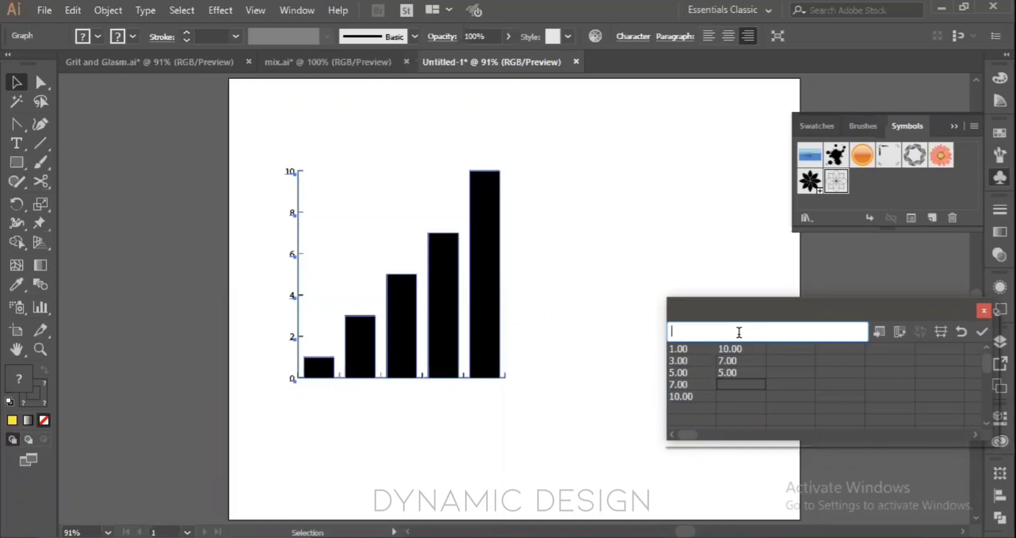
type("3")
key("Return")
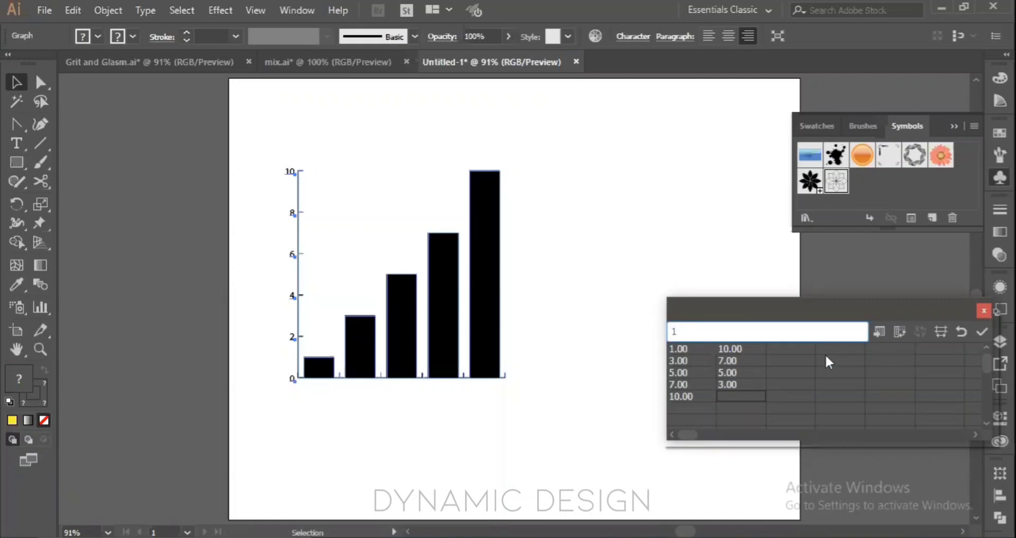
key("Return")
left_click(982, 332)
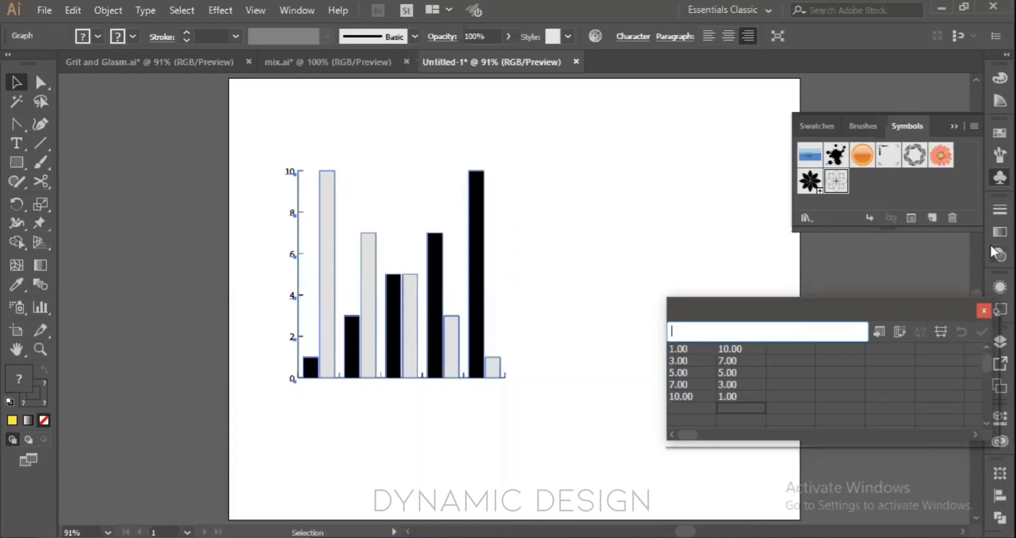
- Close the graph data window, show the Properties panel and activate the Column Graph tool with the graph selected
left_click_drag(947, 312, 467, 316)
left_click(1000, 418)
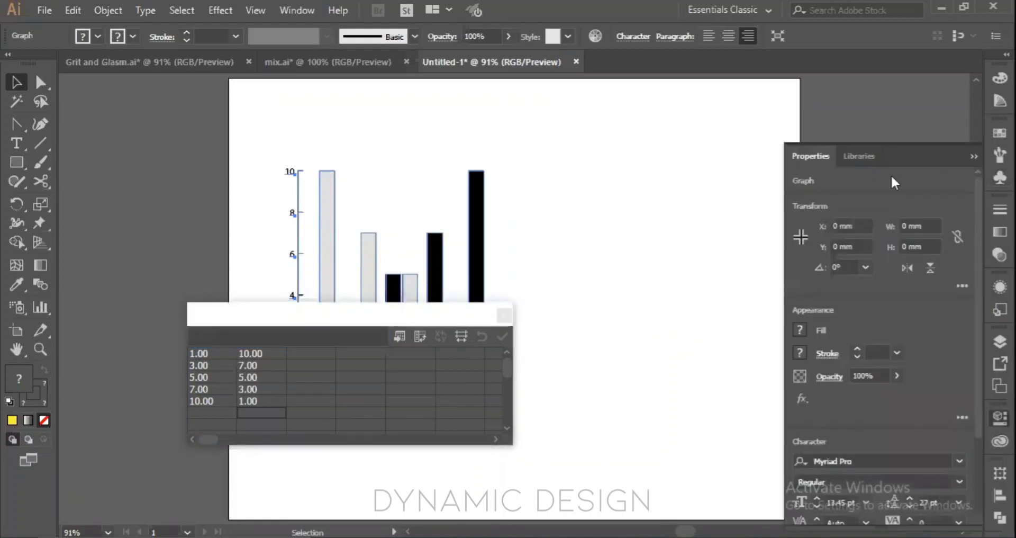
left_click(505, 315)
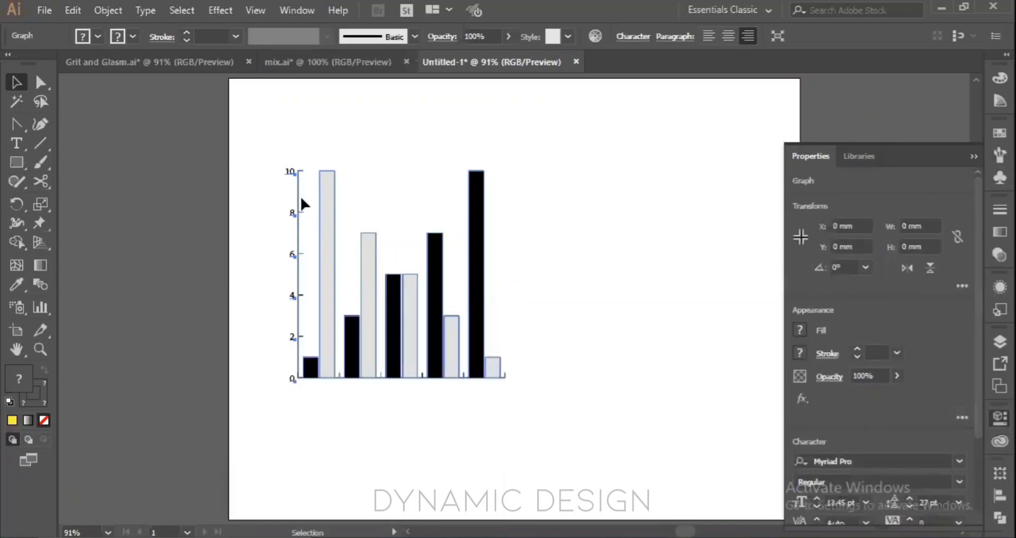
left_click_drag(293, 245, 523, 413)
left_click(15, 306)
left_click(39, 307)
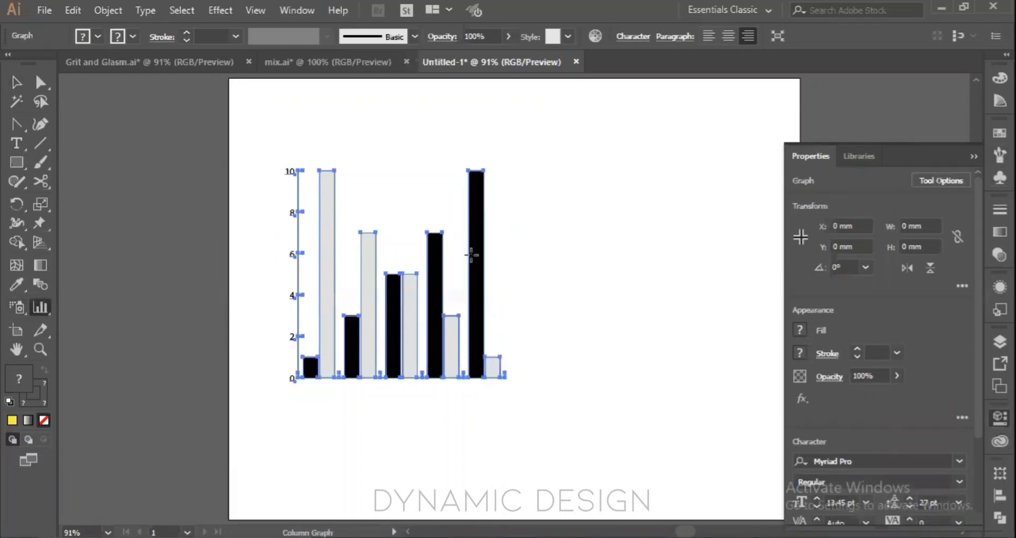
- Convert the selected column graph to a line graph through the Graph Type options
left_click(941, 180)
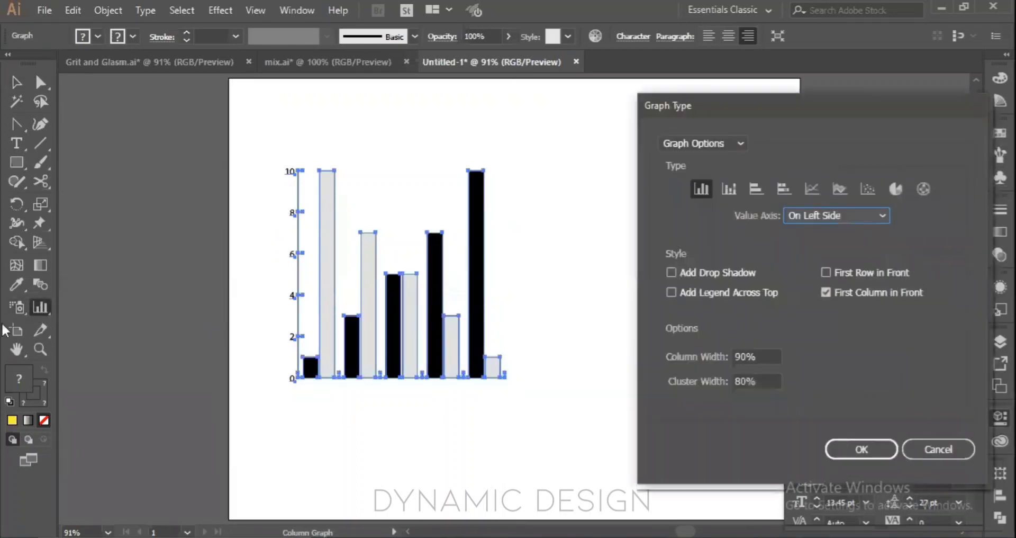
left_click(729, 189)
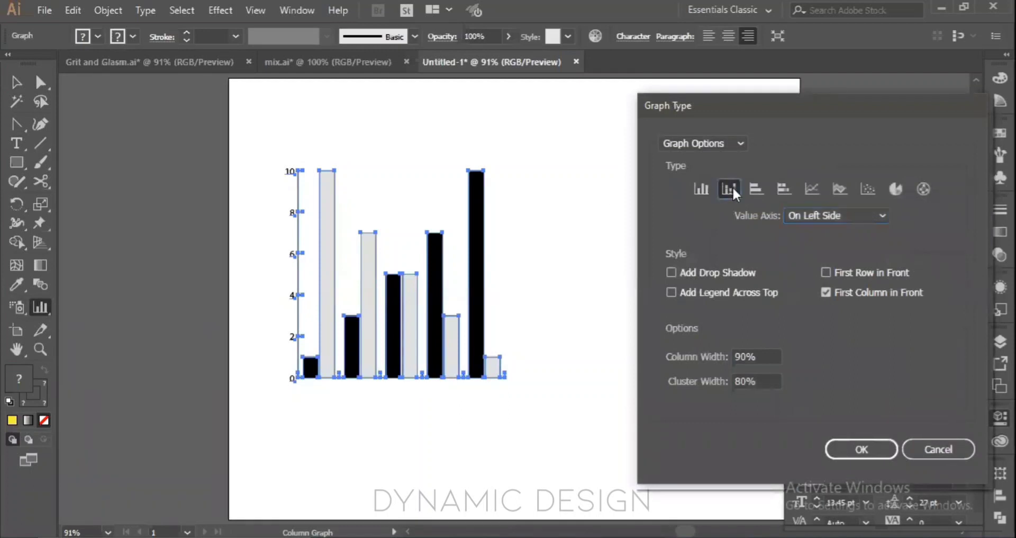
left_click(756, 190)
left_click(784, 189)
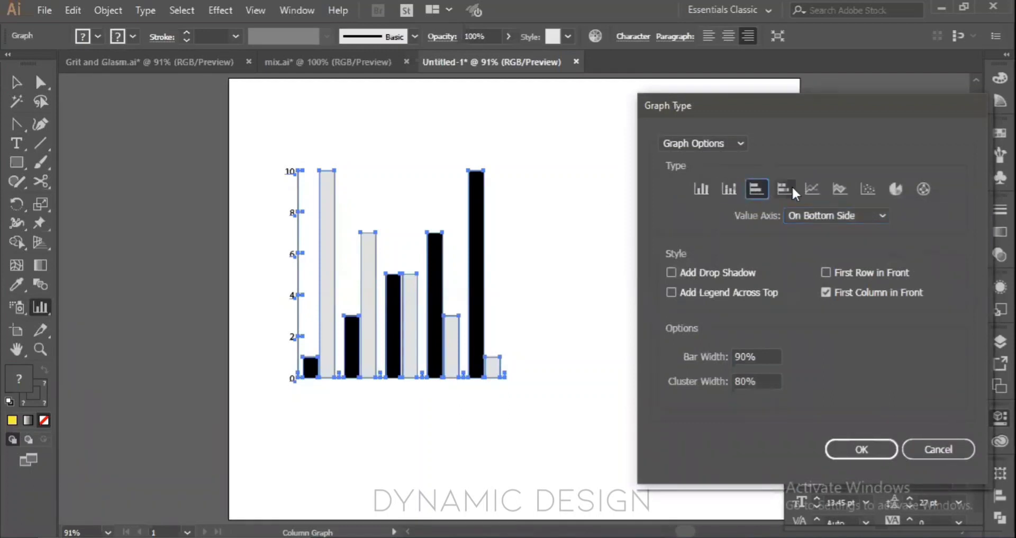
left_click(812, 190)
left_click(862, 450)
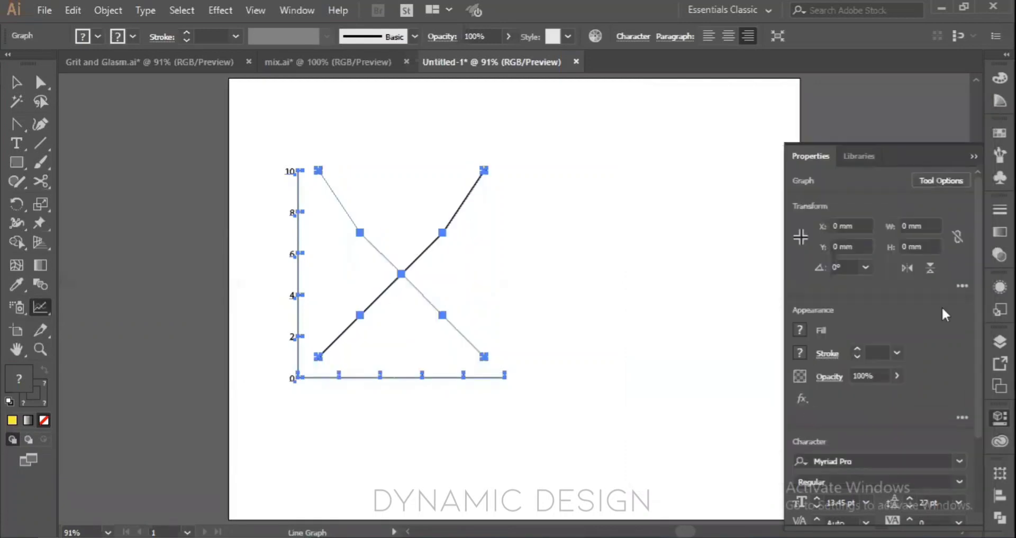
- Convert the line graph to a scatter graph through the Graph Type options
left_click(960, 182)
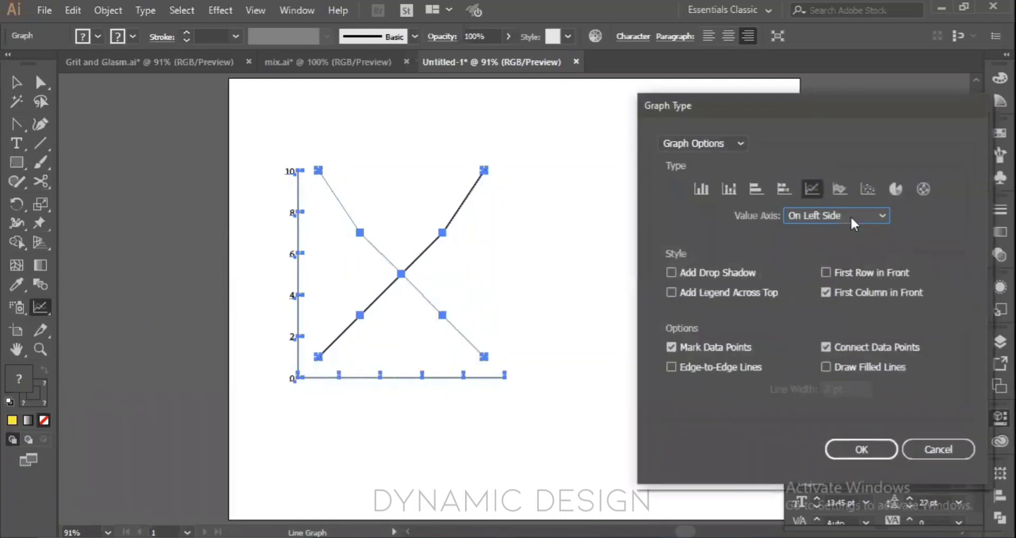
left_click(868, 189)
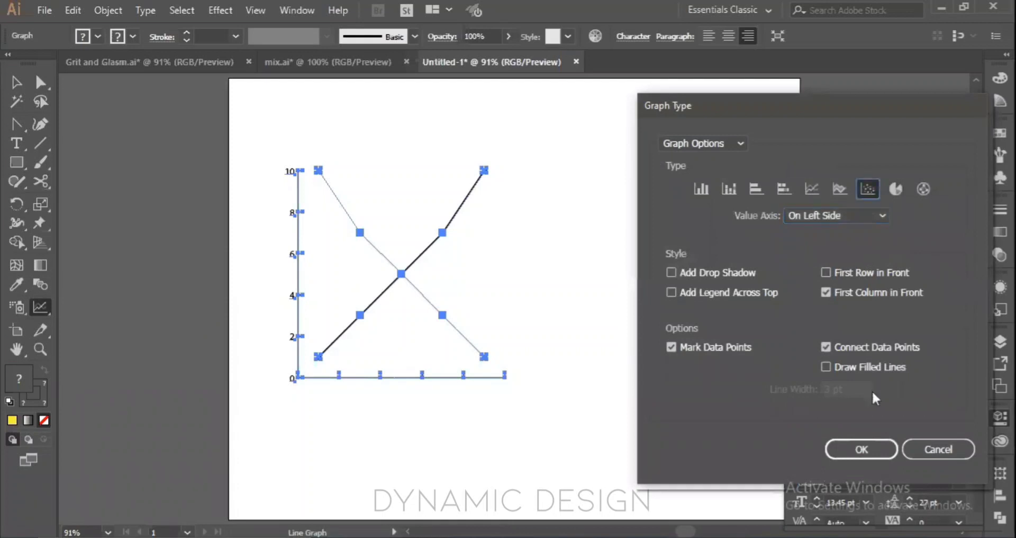
left_click(868, 449)
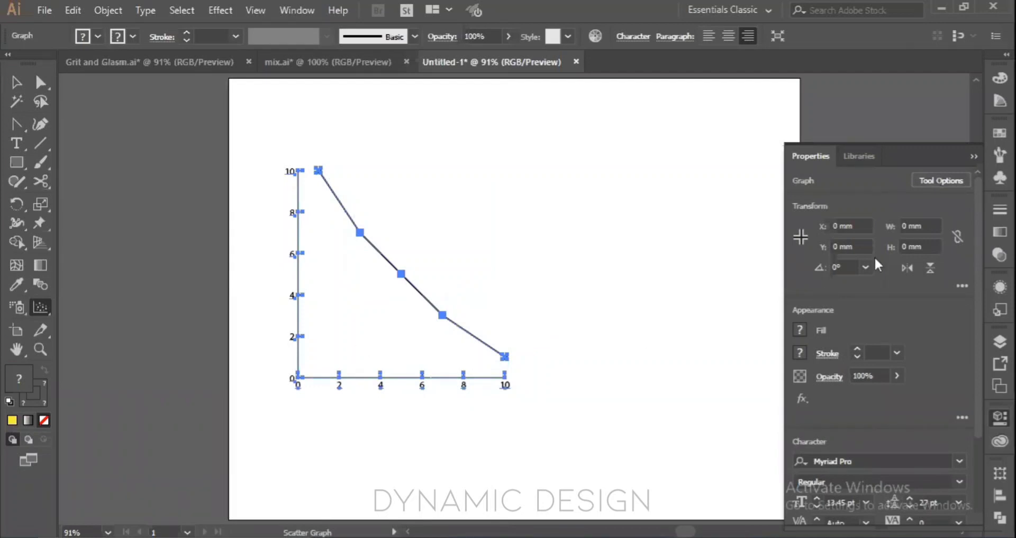
- Convert the scatter graph to a pie graph through the Graph Type options
left_click(949, 182)
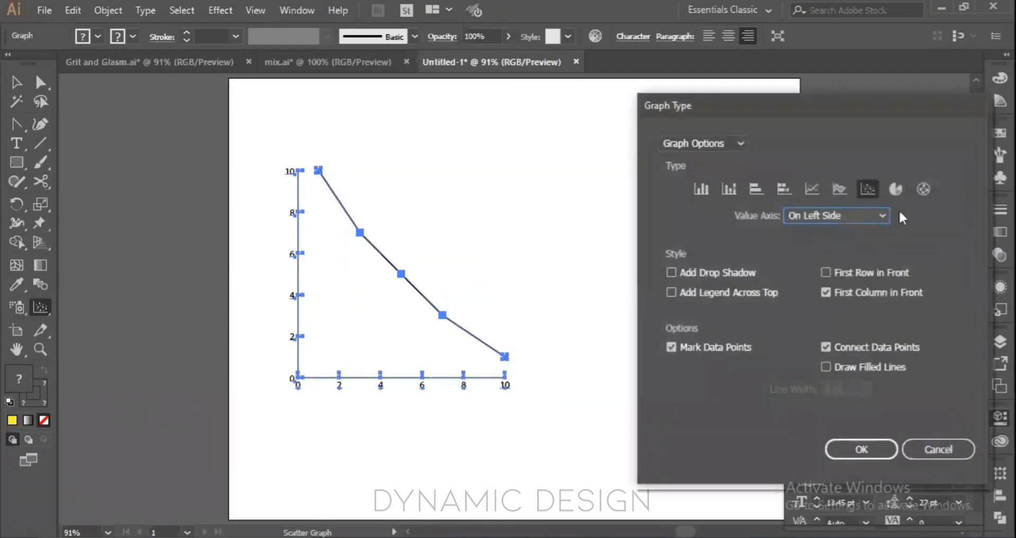
left_click(897, 191)
left_click(862, 449)
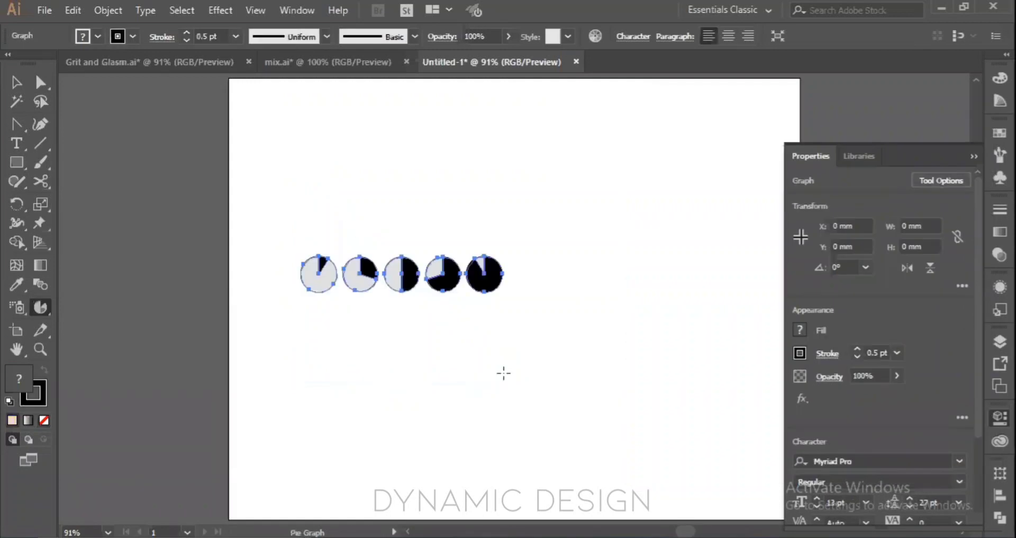
- Delete the row of pie graphs from the artboard and collapse the Properties panel
key("v")
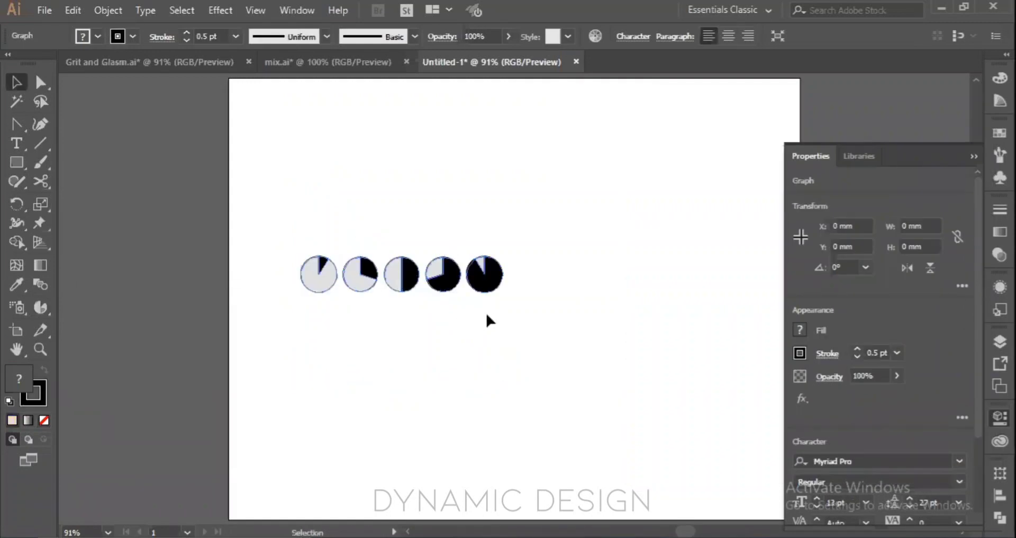
left_click(486, 310)
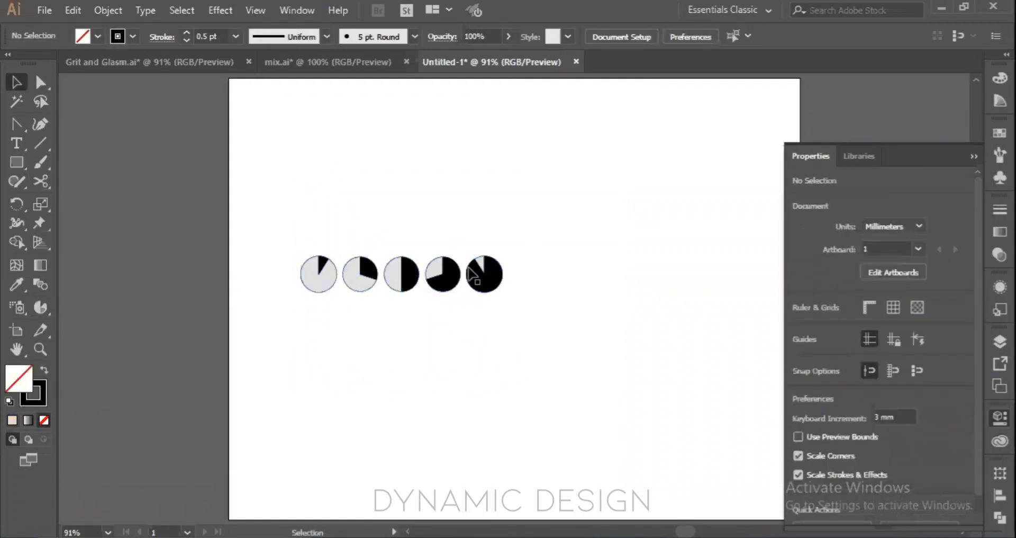
left_click(486, 306)
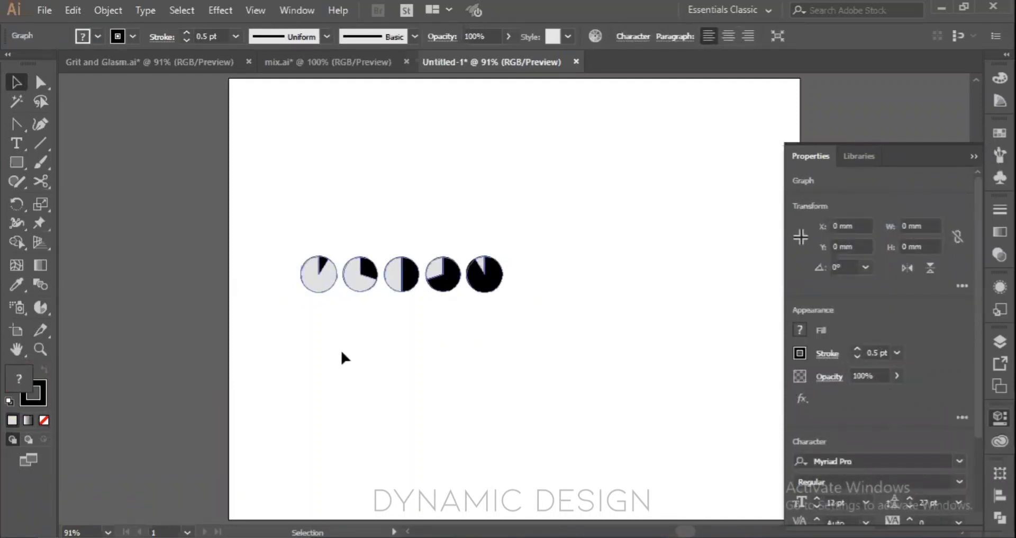
key("Delete")
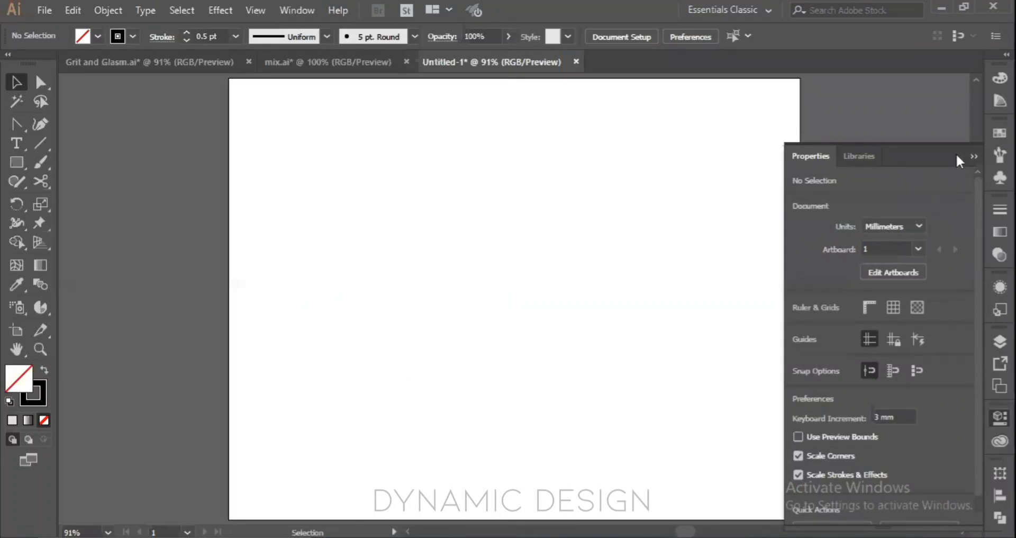
left_click(972, 156)
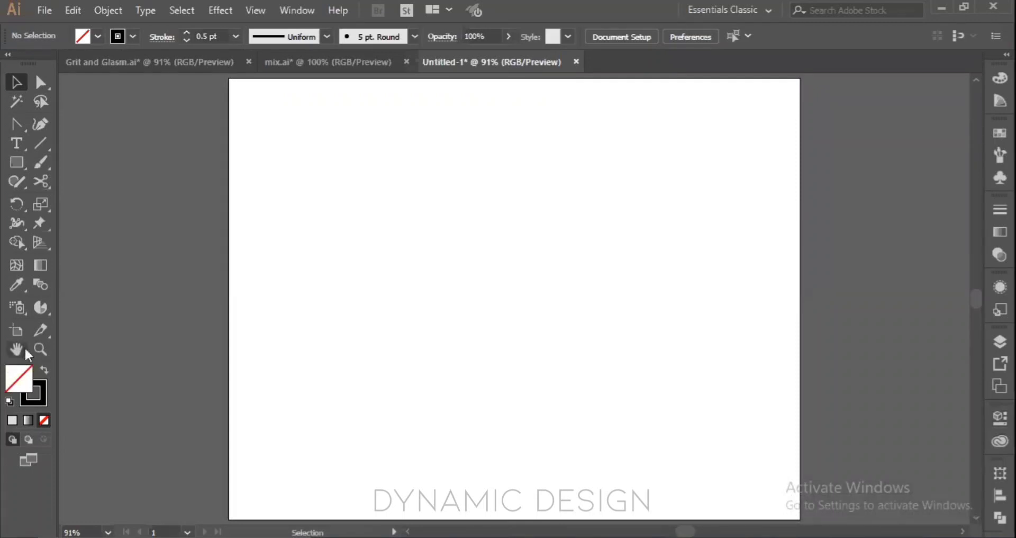
- Restore Column Graph as the current graph tool and return to the Selection tool
left_click(49, 308)
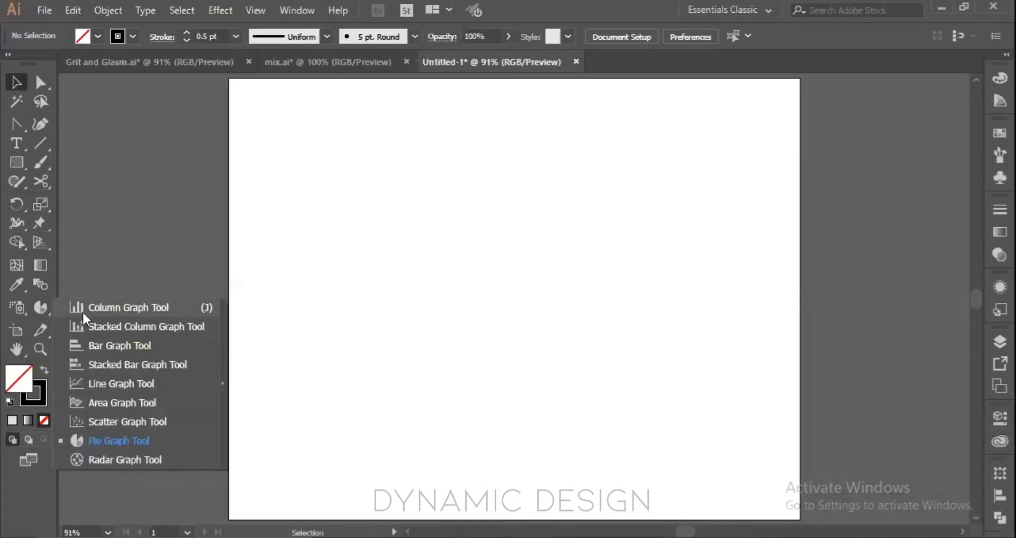
left_click(82, 310)
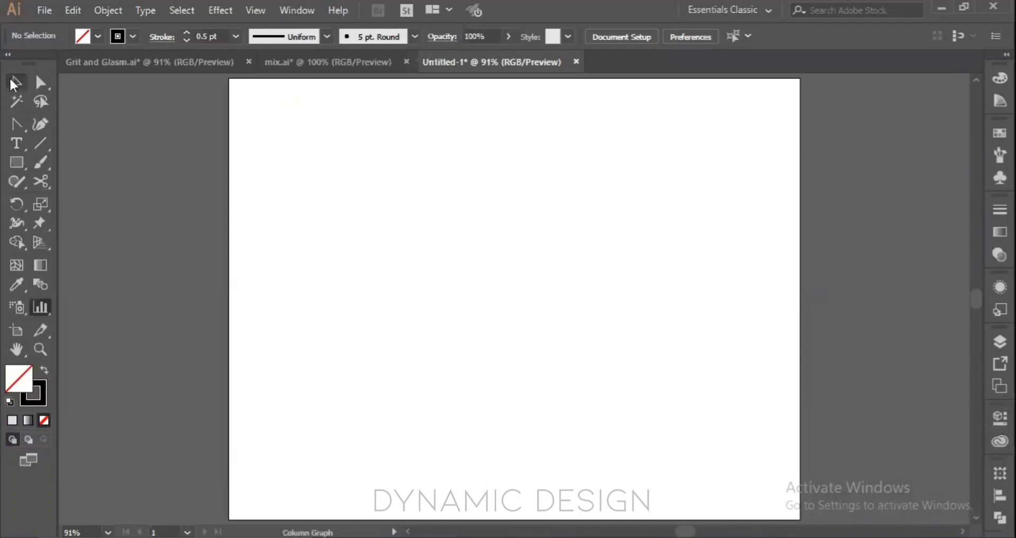
left_click(16, 82)
- Switch to the Zoom meeting in the browser, read the class chat, close it and return to Illustrator
left_click(434, 537)
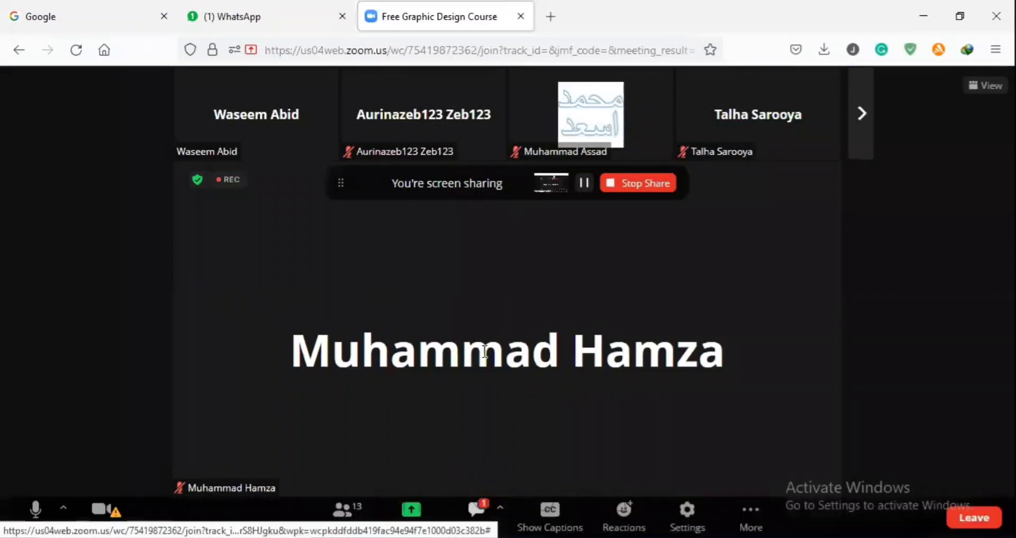
left_click(476, 516)
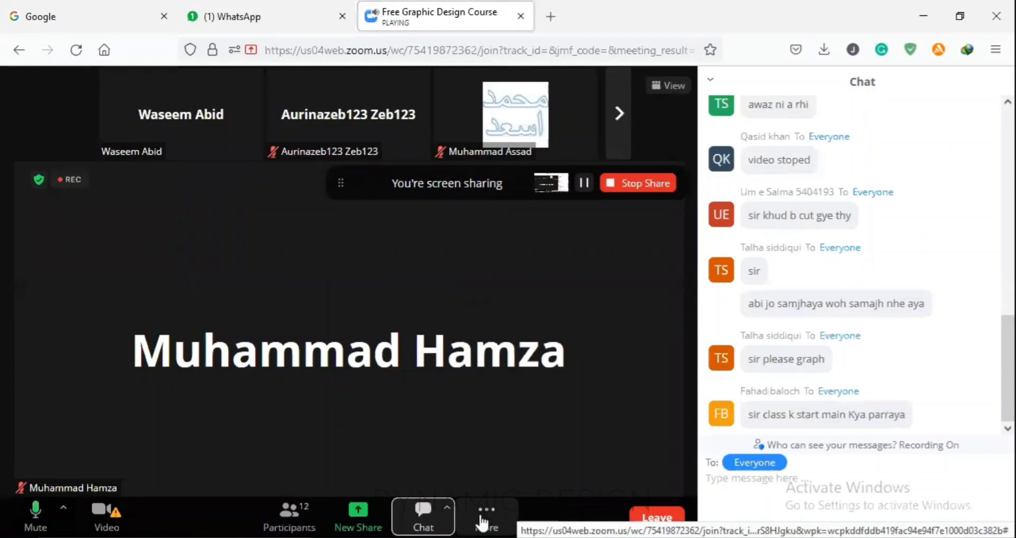
left_click(711, 79)
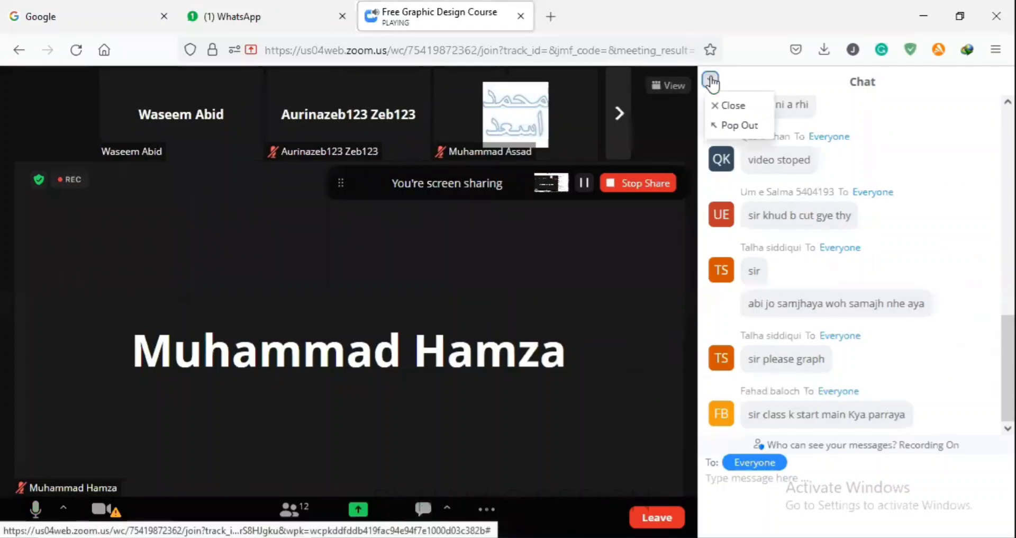
left_click(728, 103)
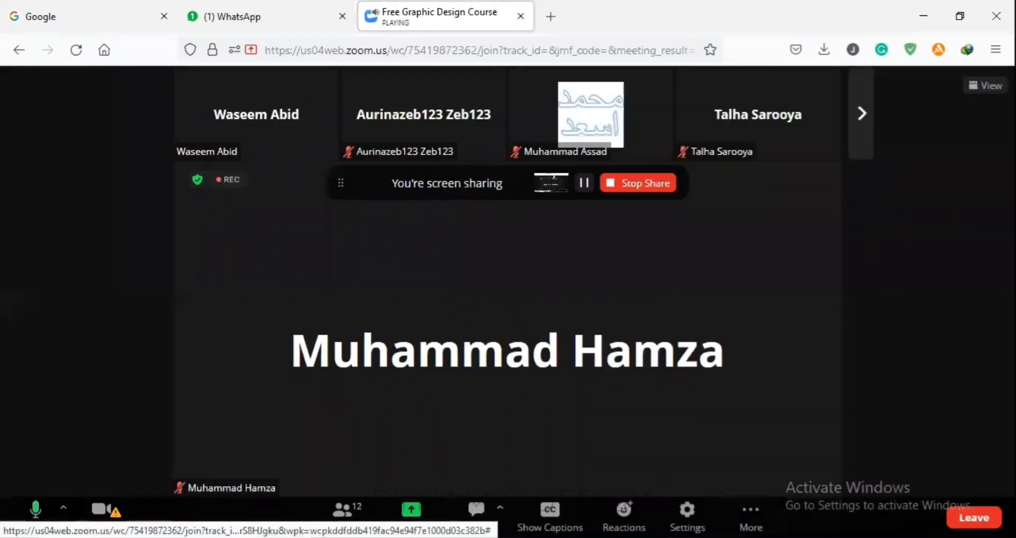
key("alt+Tab")
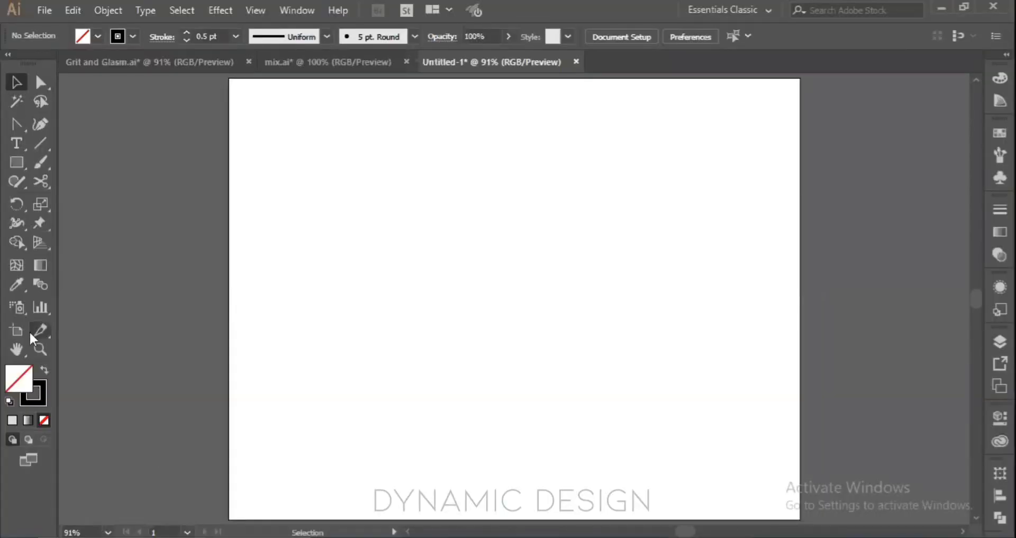
left_click(14, 307)
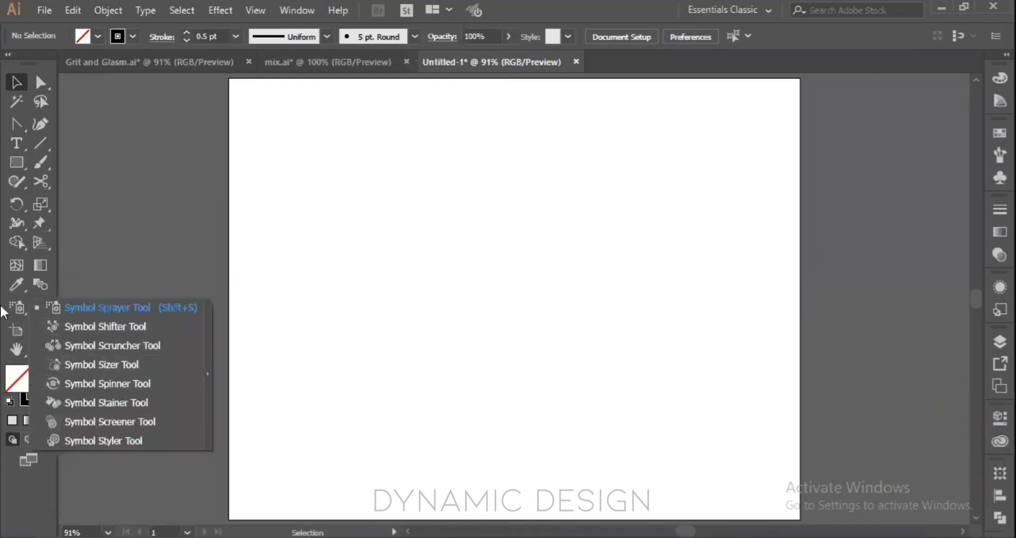
left_click(1, 307)
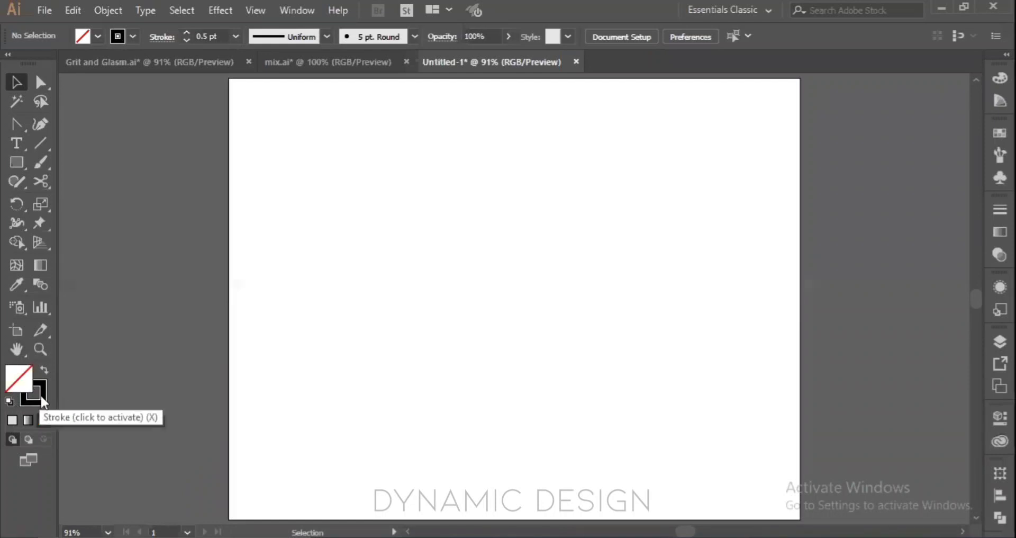
- Draw a wide rectangle with no fill and a 0.5 pt black stroke in the upper middle of the artboard and deselect it
left_click(17, 162)
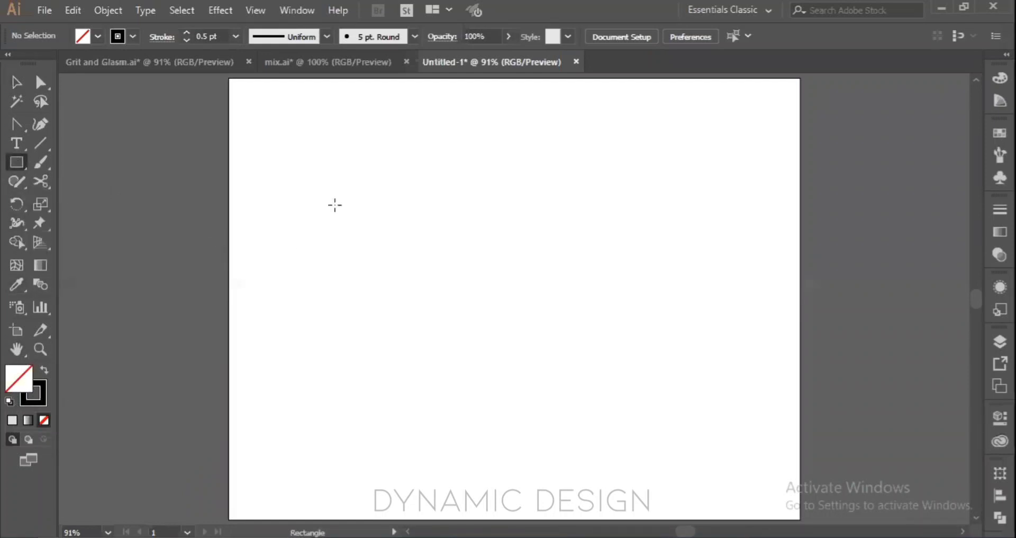
left_click_drag(332, 196, 607, 333)
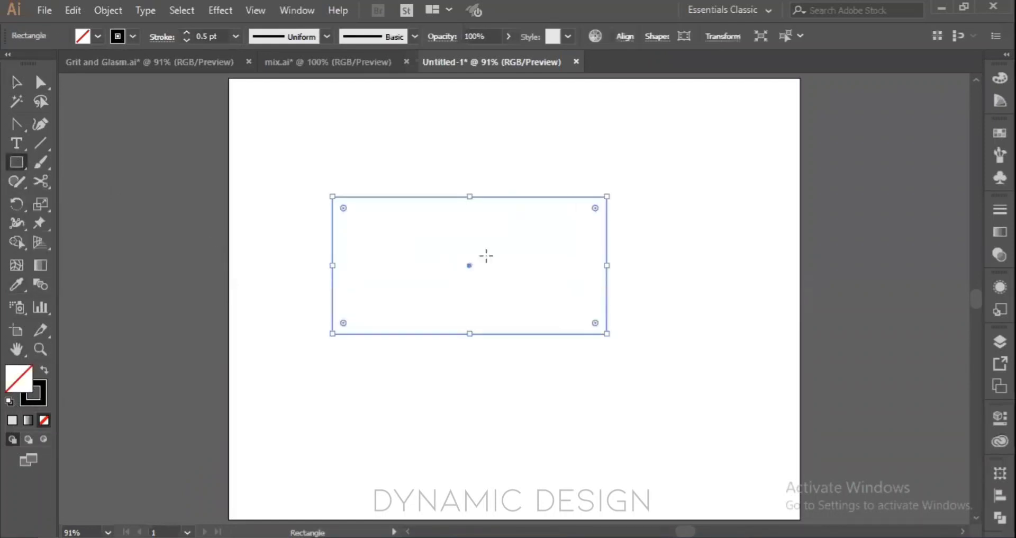
key("v")
left_click(443, 416)
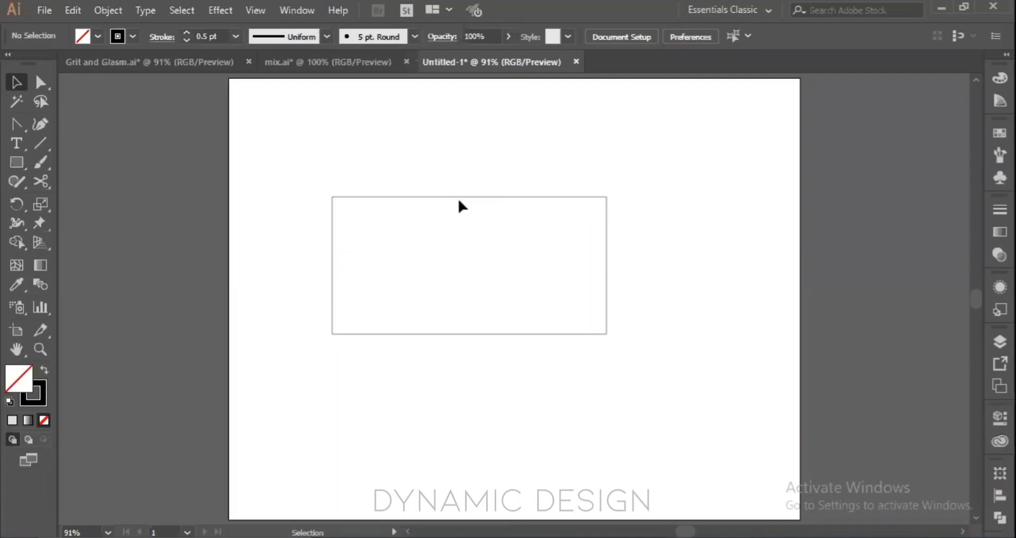
- Try CMYK Yellow and black swatch fills on the rectangle and settle on a red fill
left_click(486, 196)
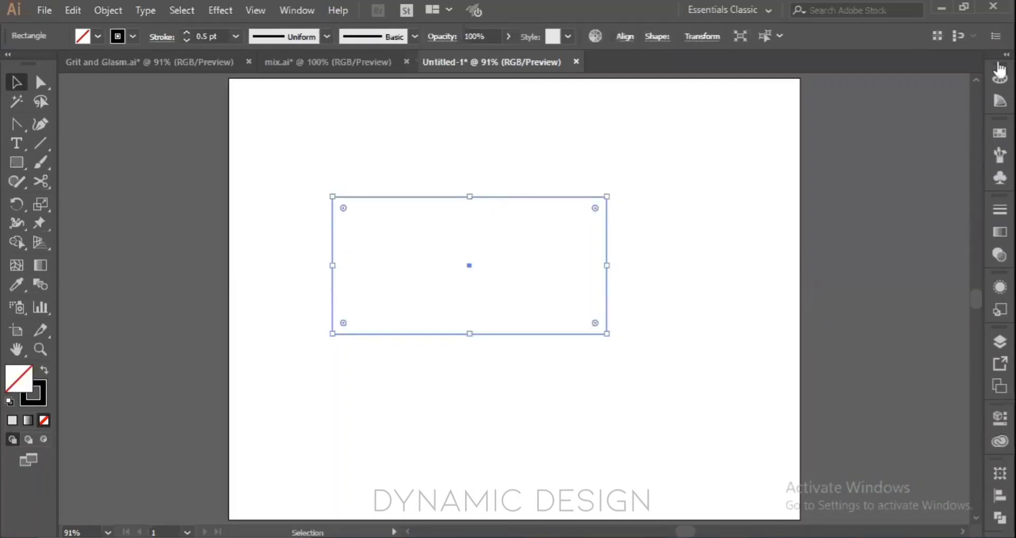
left_click(1000, 134)
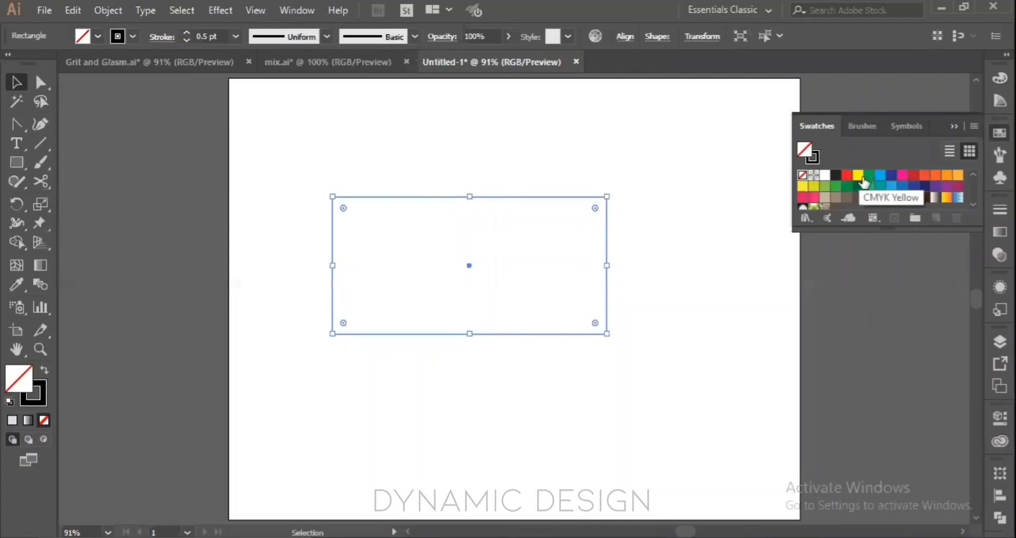
left_click(862, 179)
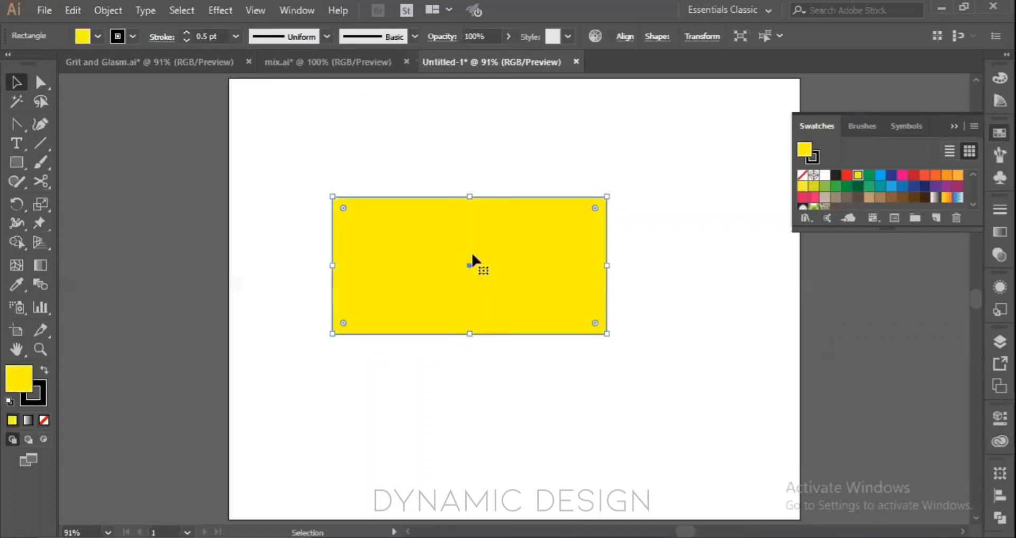
left_click(836, 175)
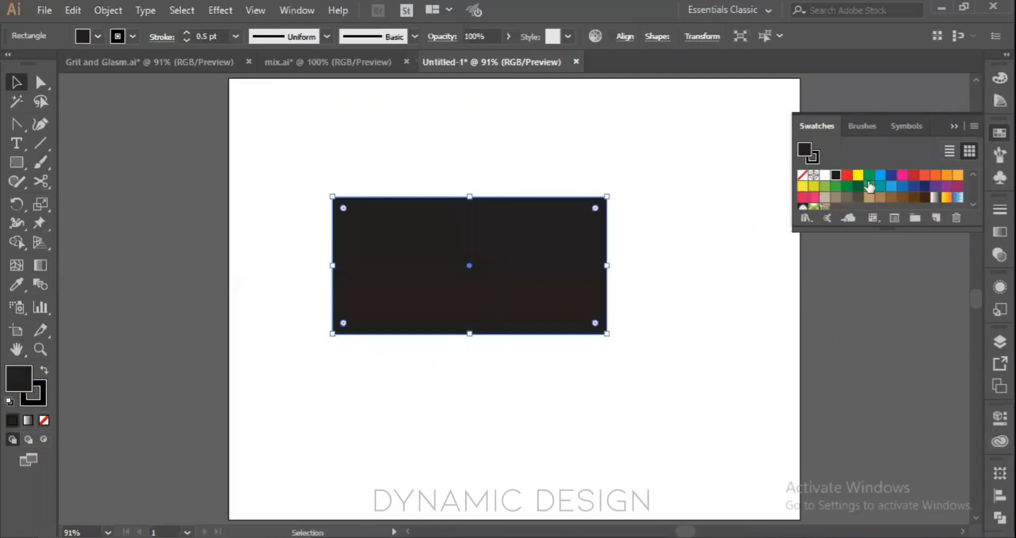
left_click(847, 175)
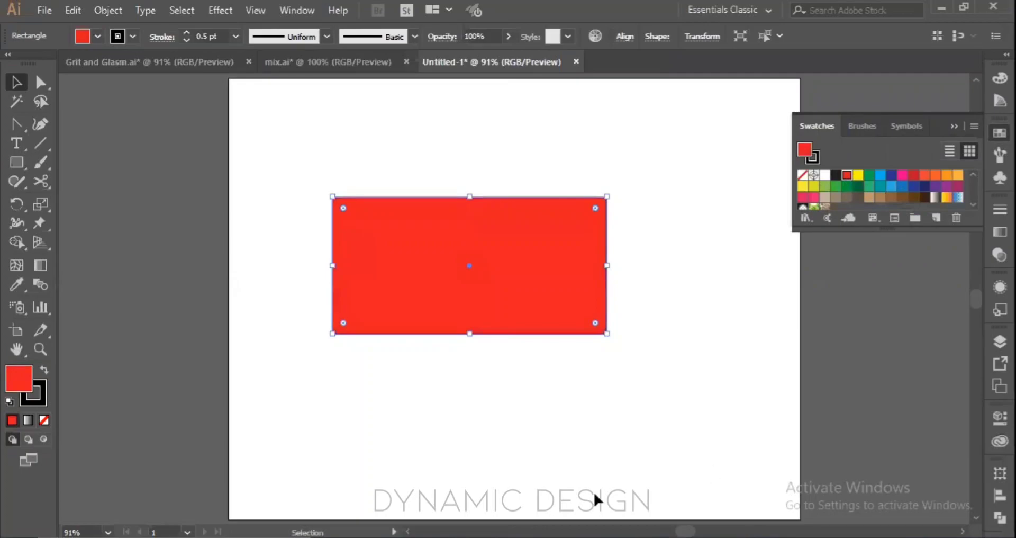
key("alt+Tab")
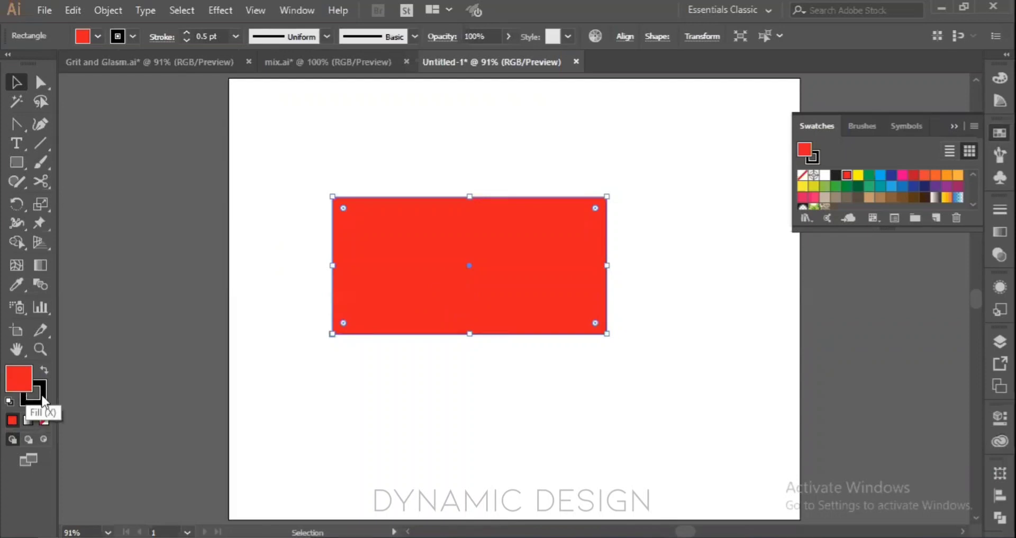
- Set the red rectangle's stroke weight to 7 pt and deselect it
left_click(595, 474)
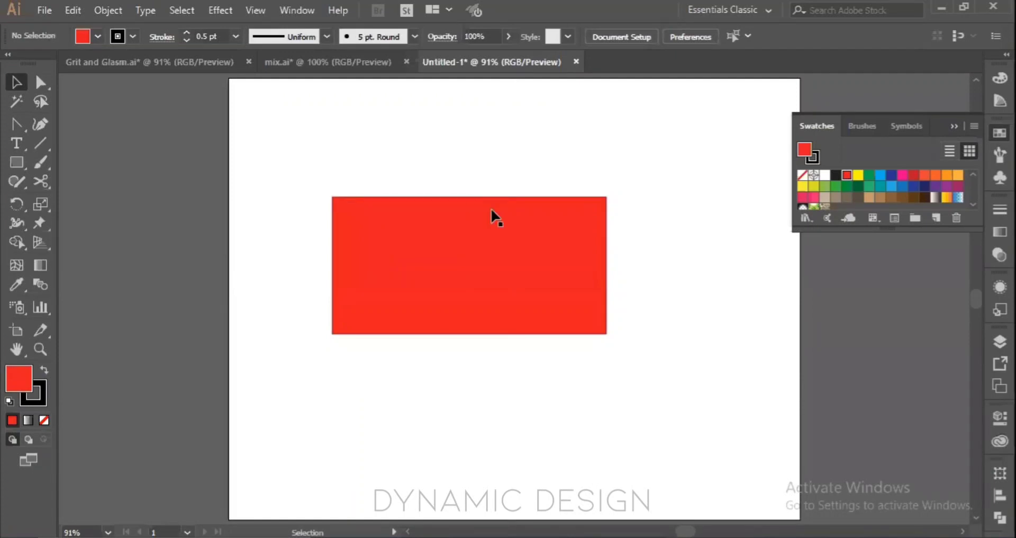
left_click_drag(455, 178, 524, 370)
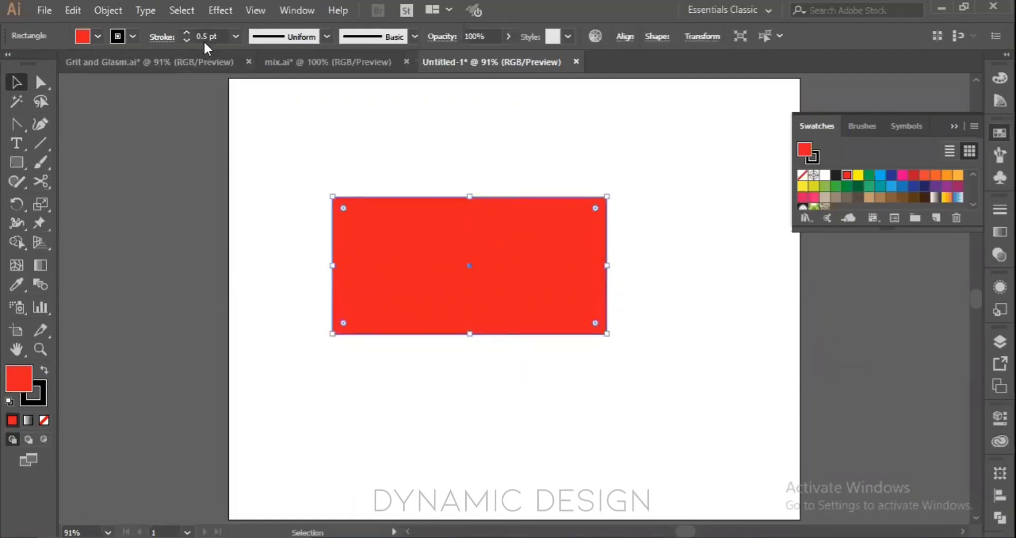
left_click(190, 32)
left_click(190, 33)
left_click(190, 33)
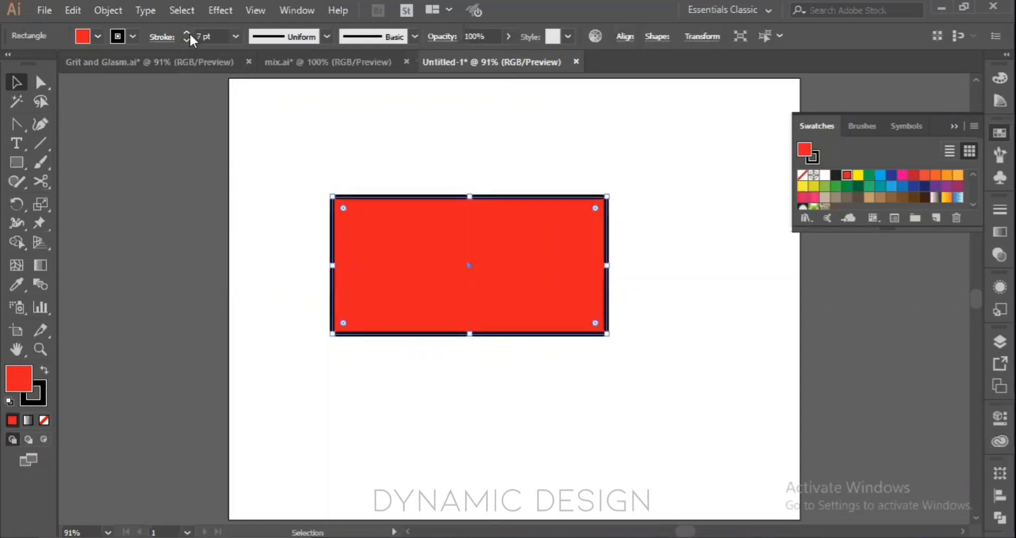
left_click(483, 394)
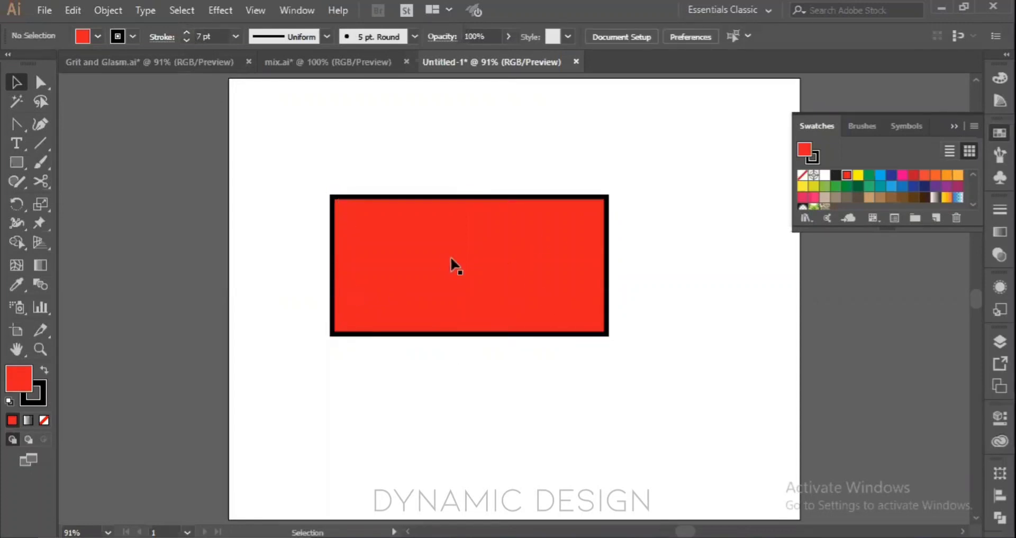
- Remove the stroke from the red rectangle
left_click(40, 401)
left_click(44, 419)
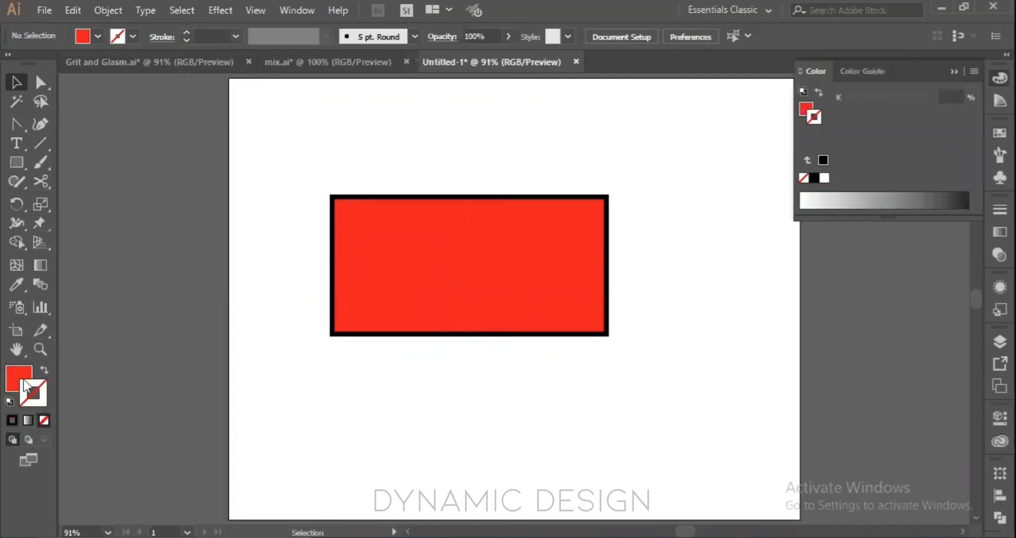
left_click_drag(328, 165, 475, 388)
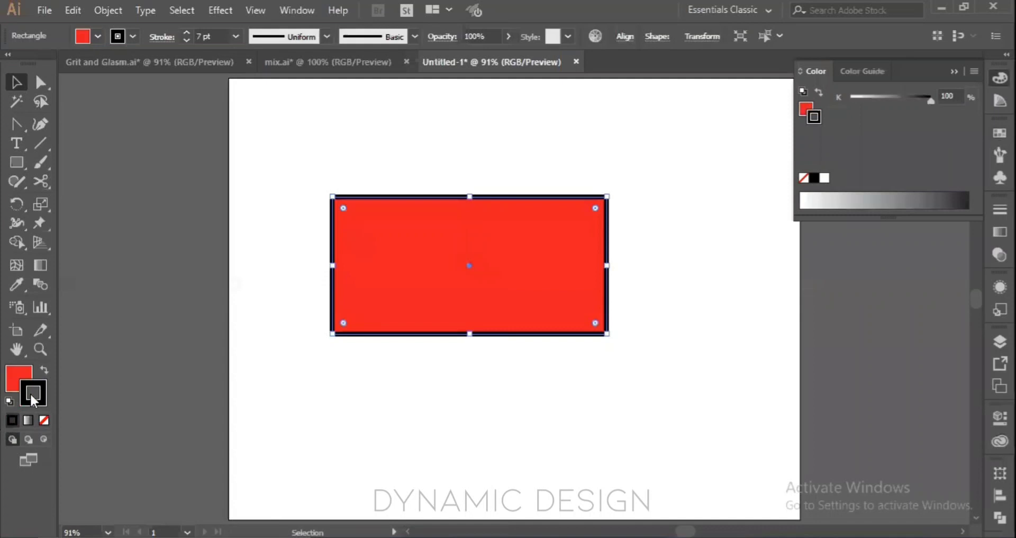
left_click(42, 421)
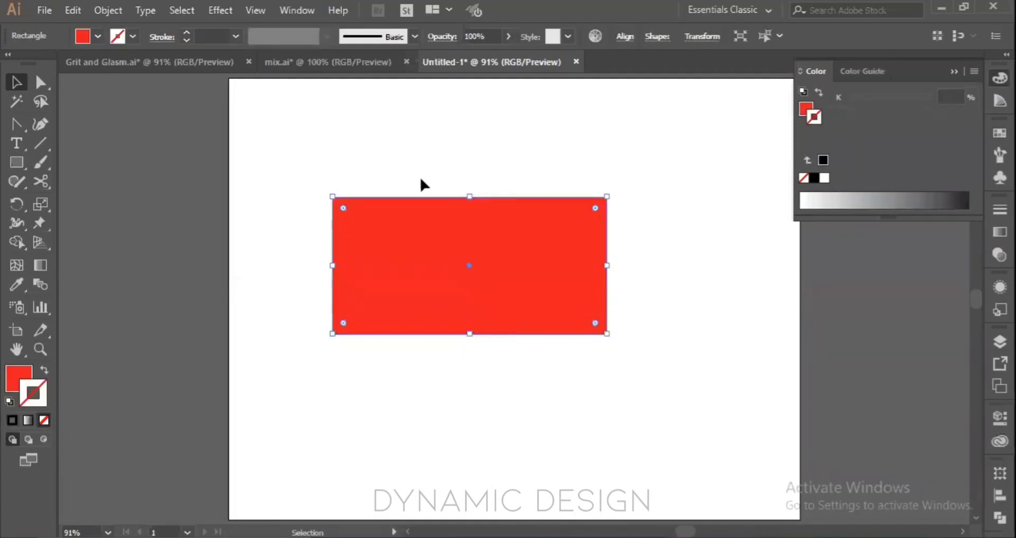
- Remove the rectangle's fill as well, select the unpainted shape with a marquee and deselect it again
left_click(23, 377)
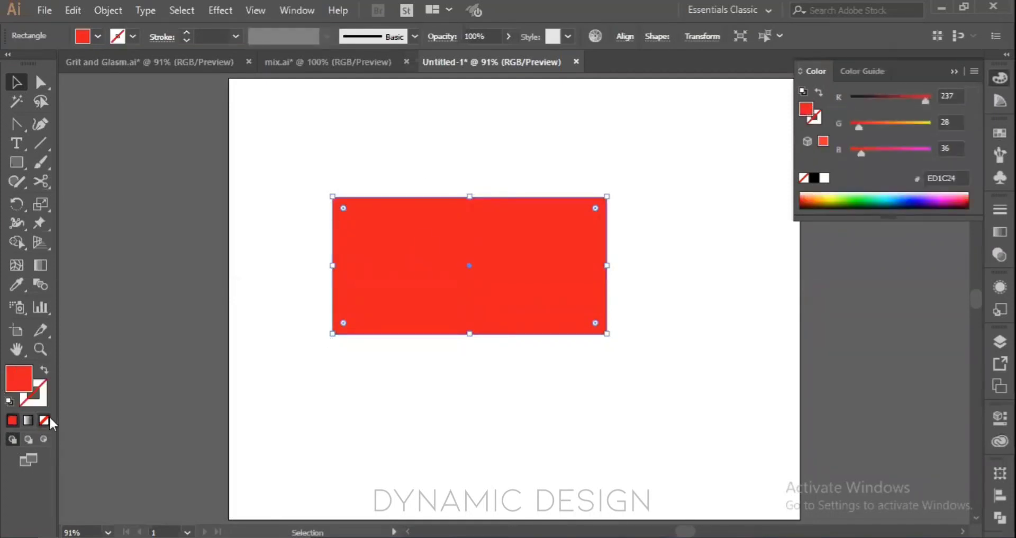
left_click(45, 419)
left_click(494, 445)
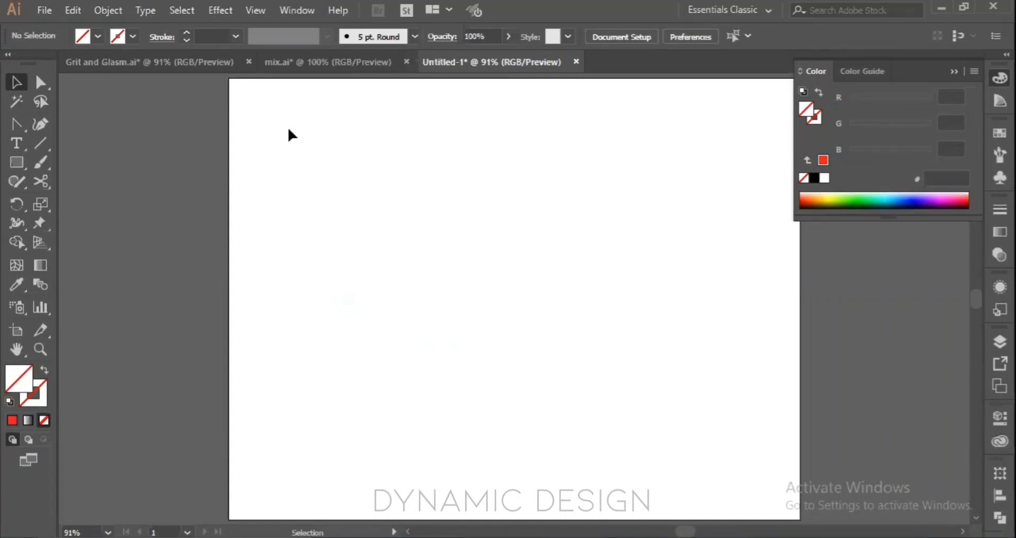
left_click_drag(289, 130, 633, 429)
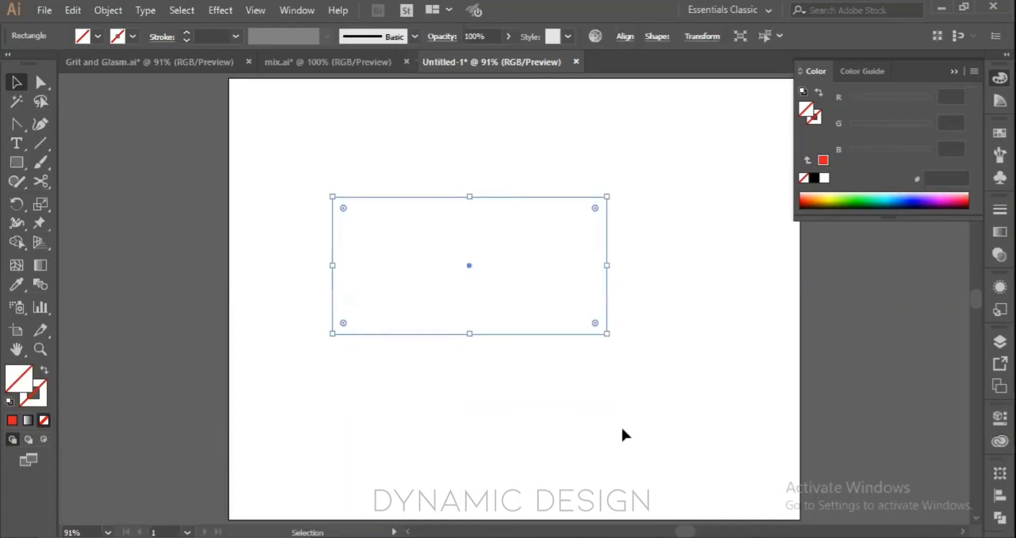
left_click(444, 397)
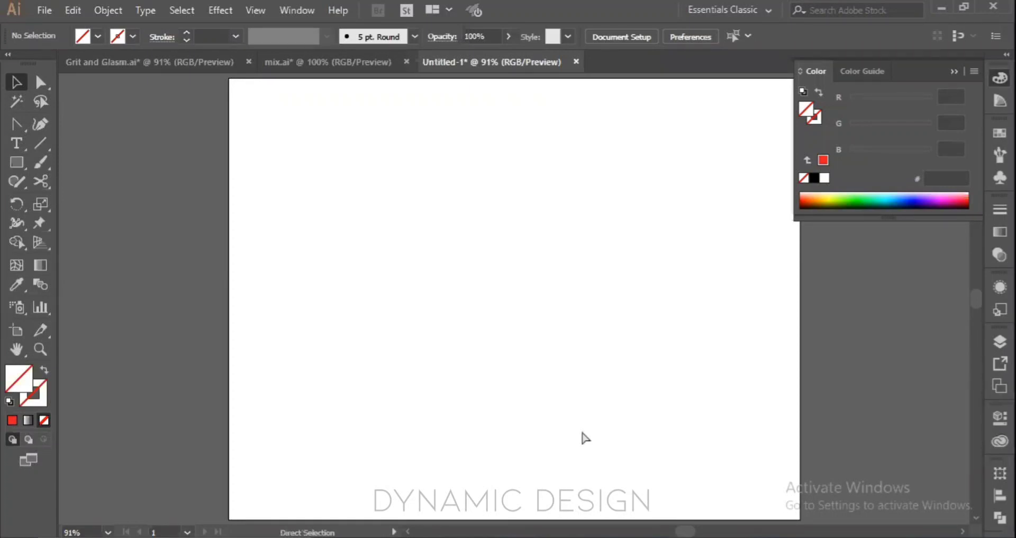
- Select all artwork and give the unpainted rectangle a black stroke and a black fill
key("ctrl+a")
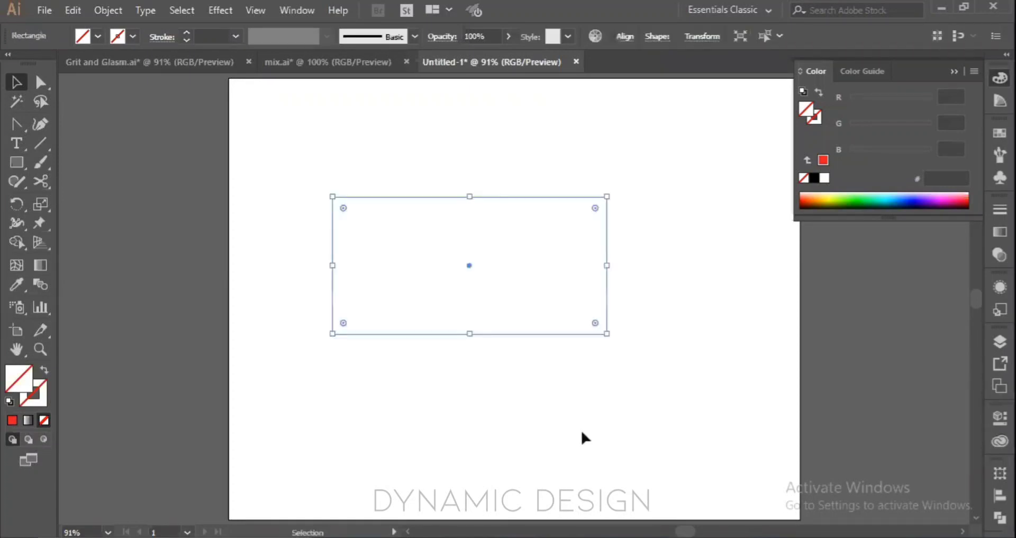
left_click(42, 389)
left_click(816, 178)
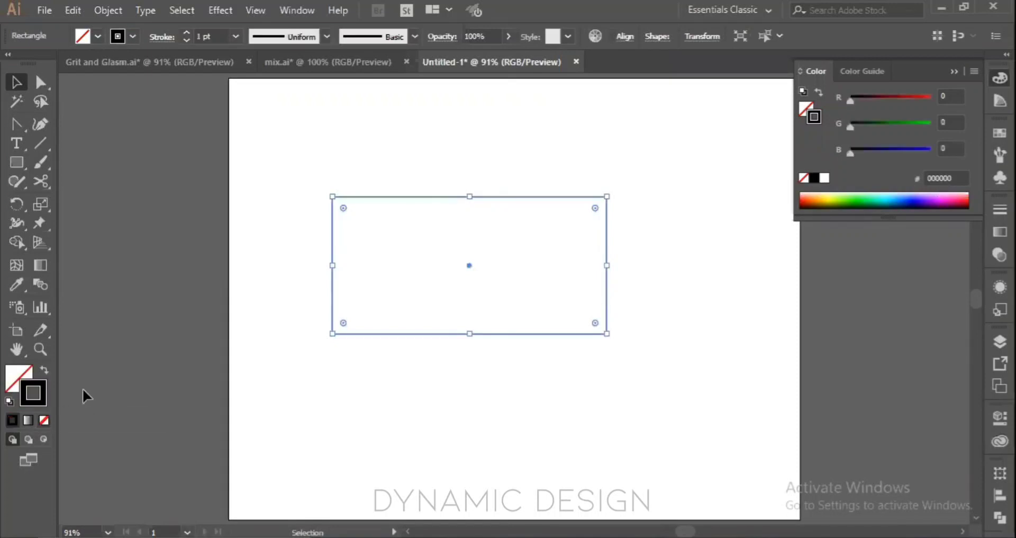
left_click(16, 383)
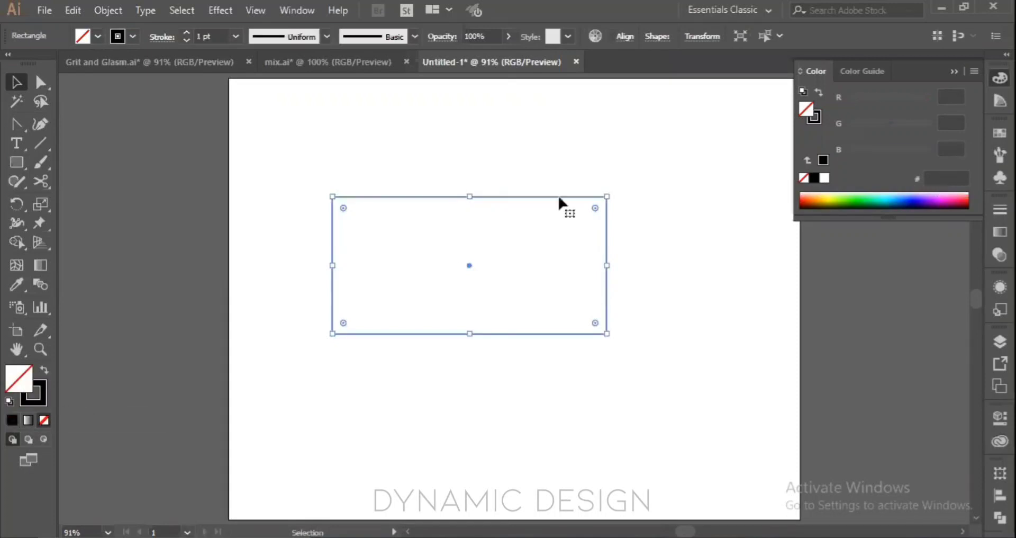
left_click(815, 178)
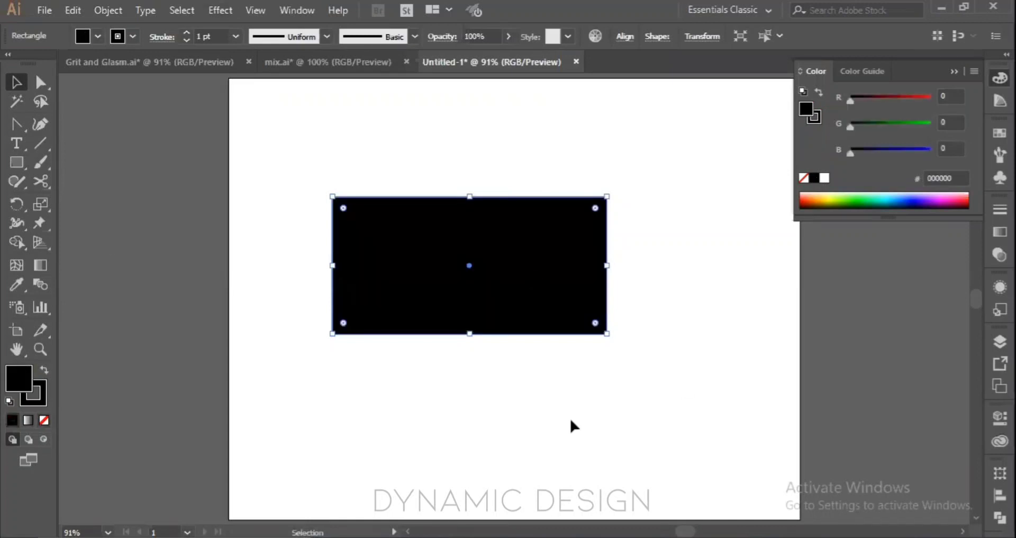
- Set the rectangle's fill and stroke back to None and deselect it
left_click(42, 419)
left_click(36, 396)
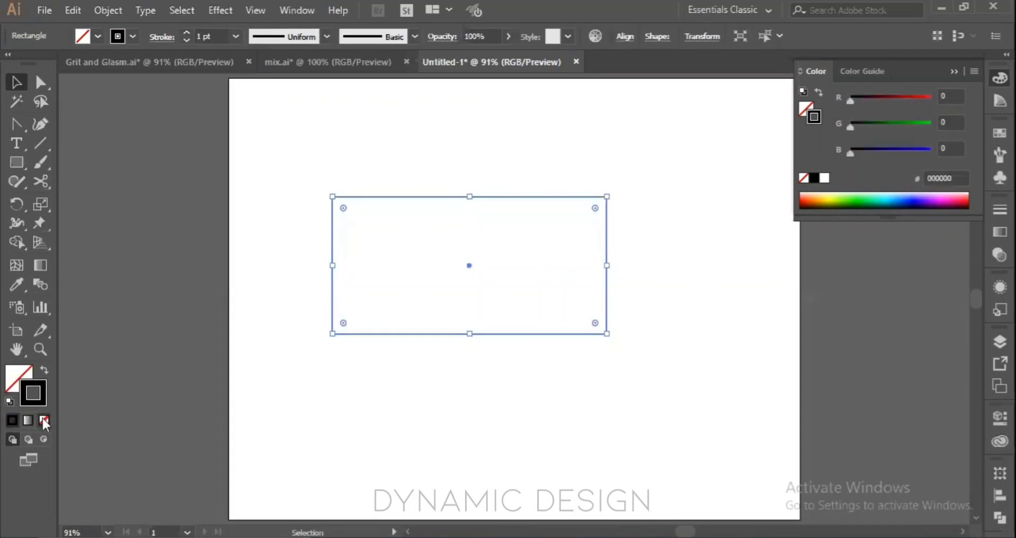
left_click(44, 419)
left_click(336, 396)
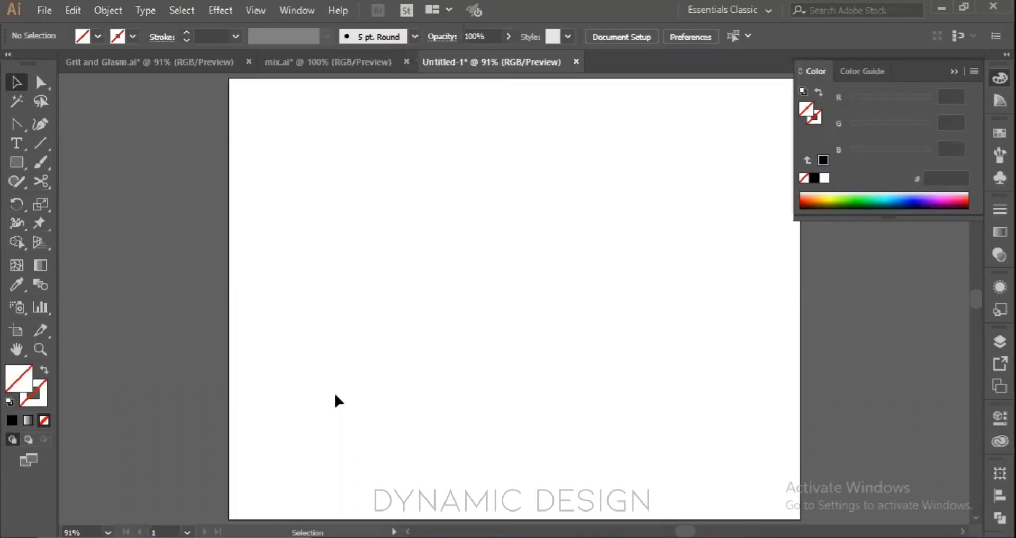
- Show the artwork in Outline view and move the rectangle slightly up and left by its centre point
key("a")
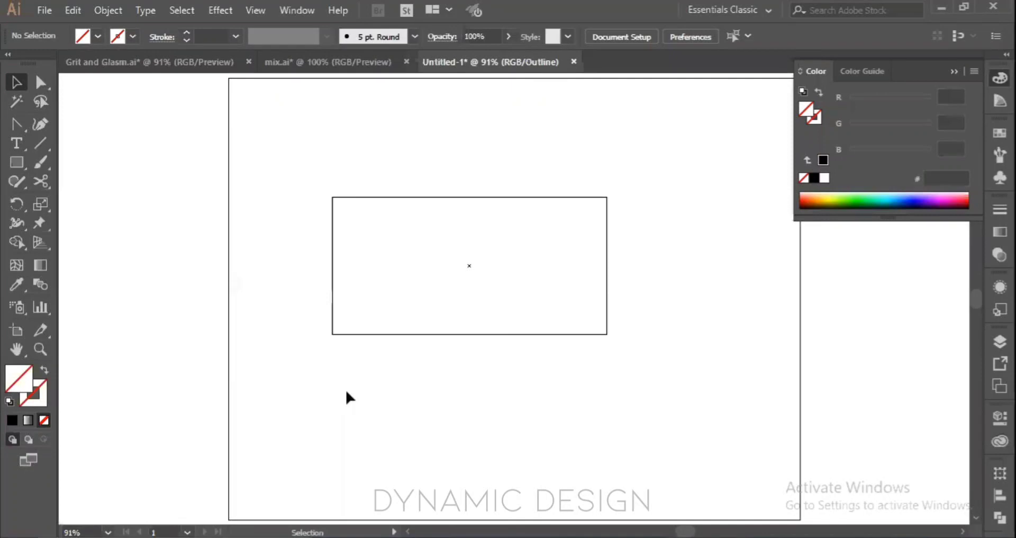
left_click(954, 71)
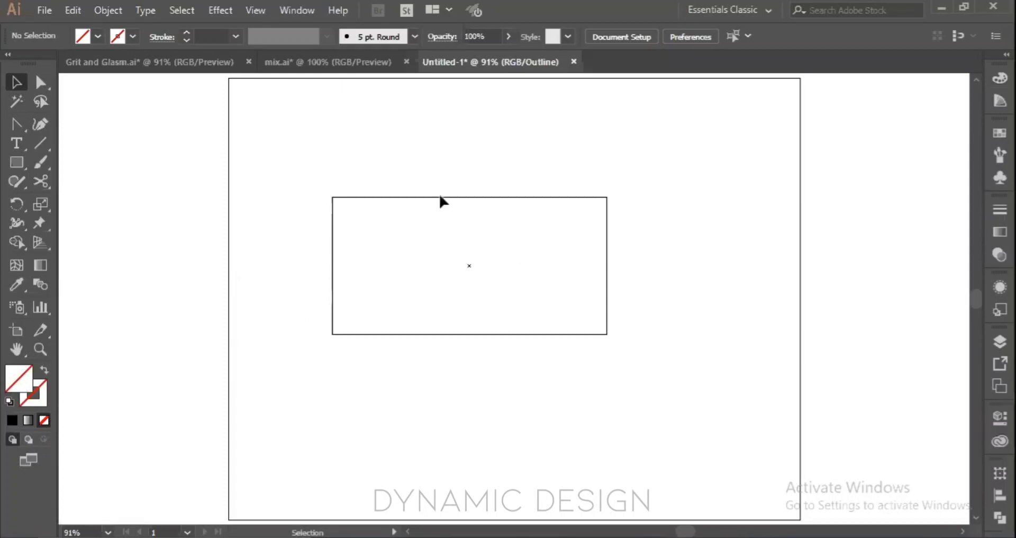
left_click_drag(470, 266, 454, 247)
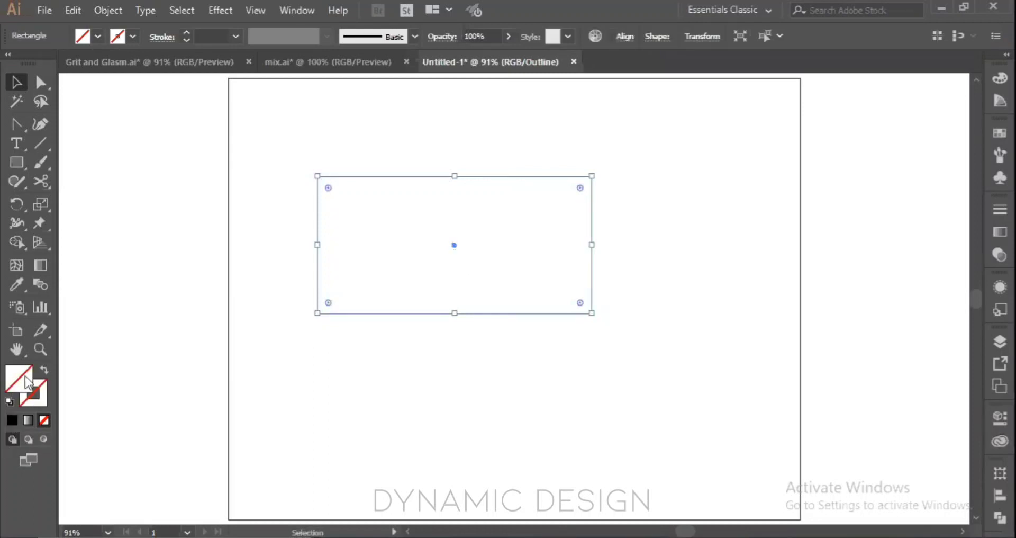
- Apply the yellow swatch as the rectangle's fill and deselect it
left_click(999, 154)
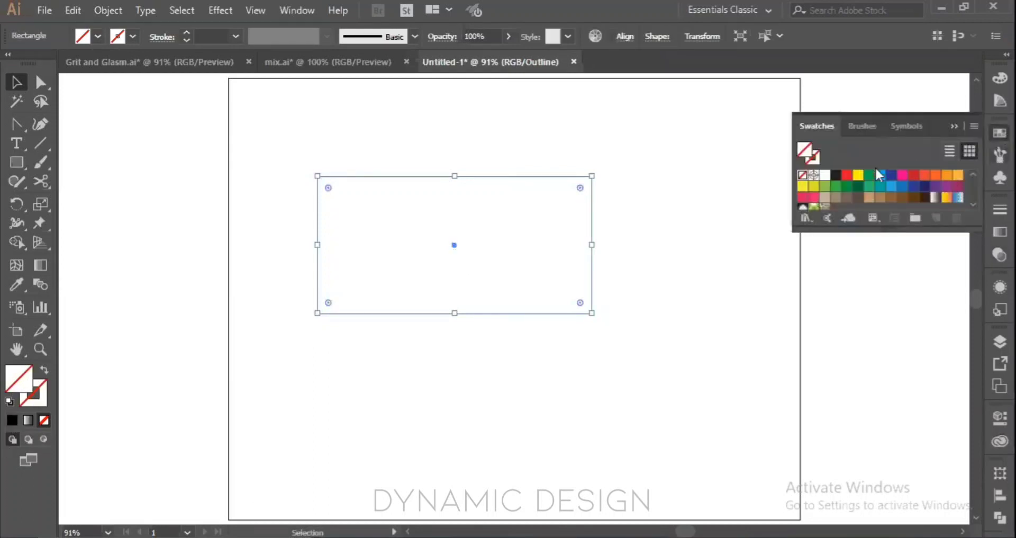
left_click(858, 175)
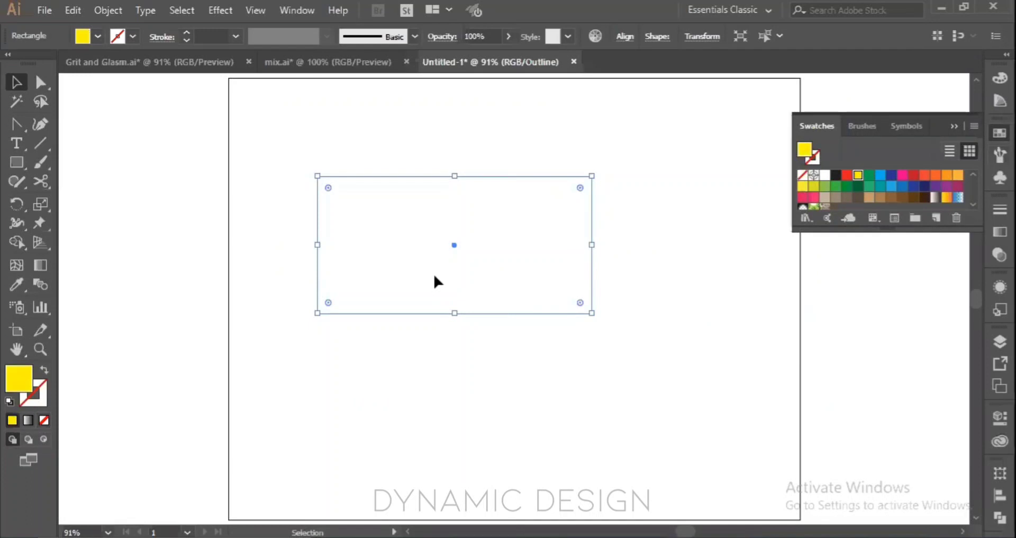
left_click(492, 365)
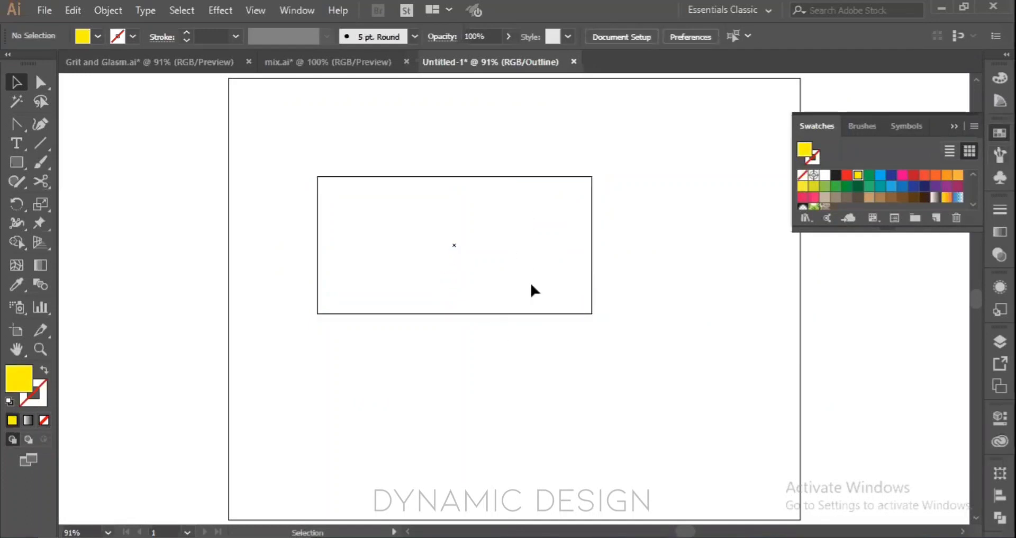
- Try a marquee inside the rectangle in Outline view, return to Preview and select the rectangle by its fill
left_click_drag(509, 208, 538, 278)
key("ctrl+y")
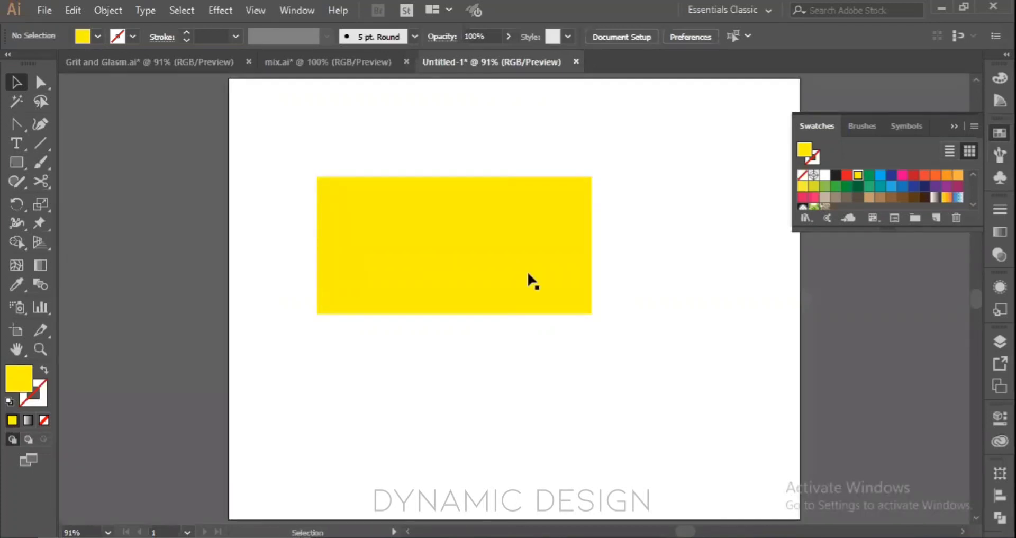
left_click(532, 277)
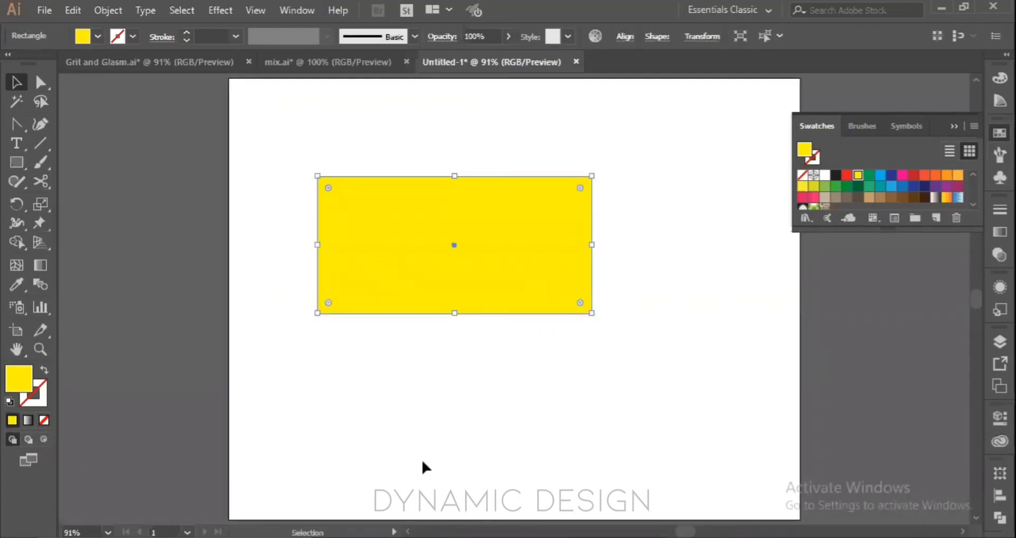
- Return to Outline view, select the rectangle by its centre point and deselect it
key("ctrl+y")
left_click(536, 371)
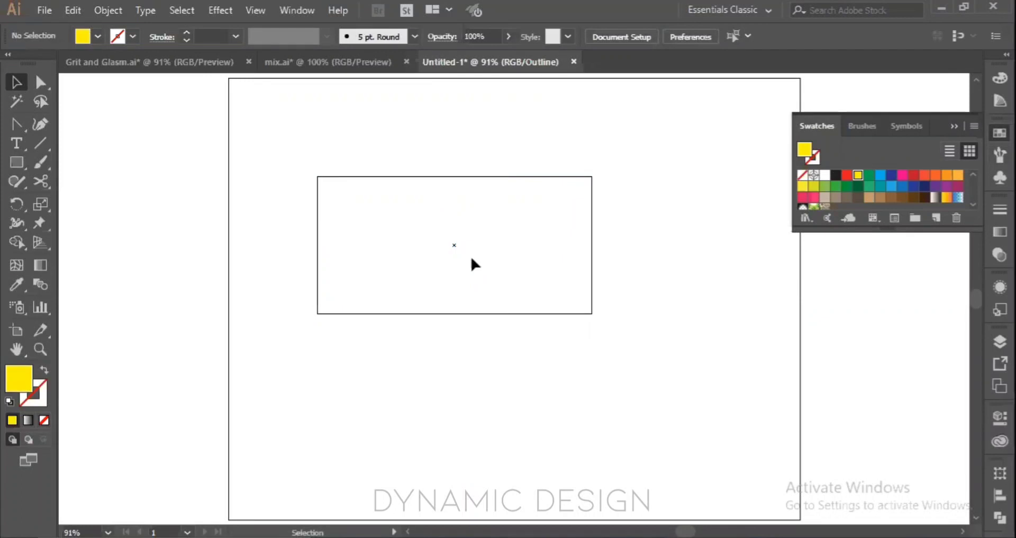
left_click(455, 245)
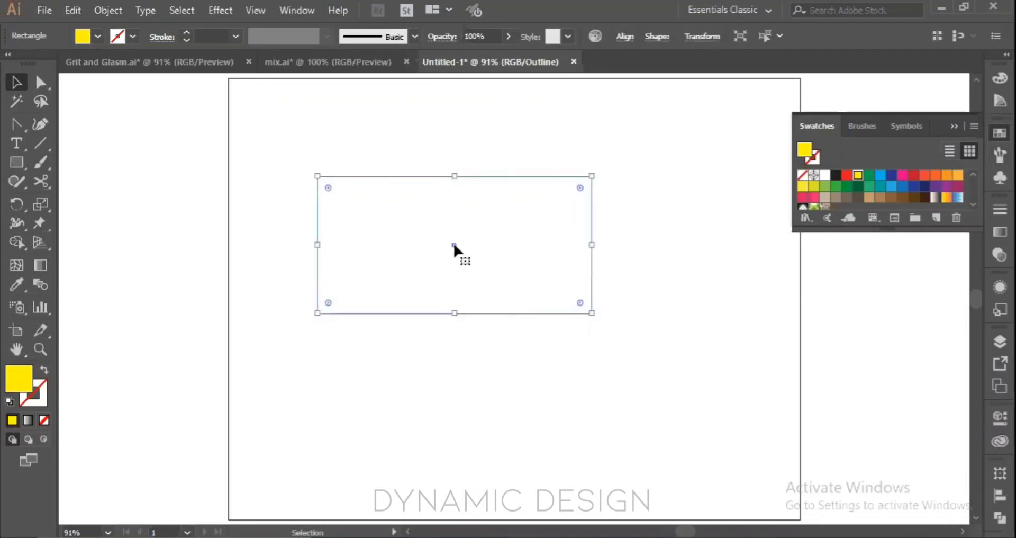
left_click(486, 261)
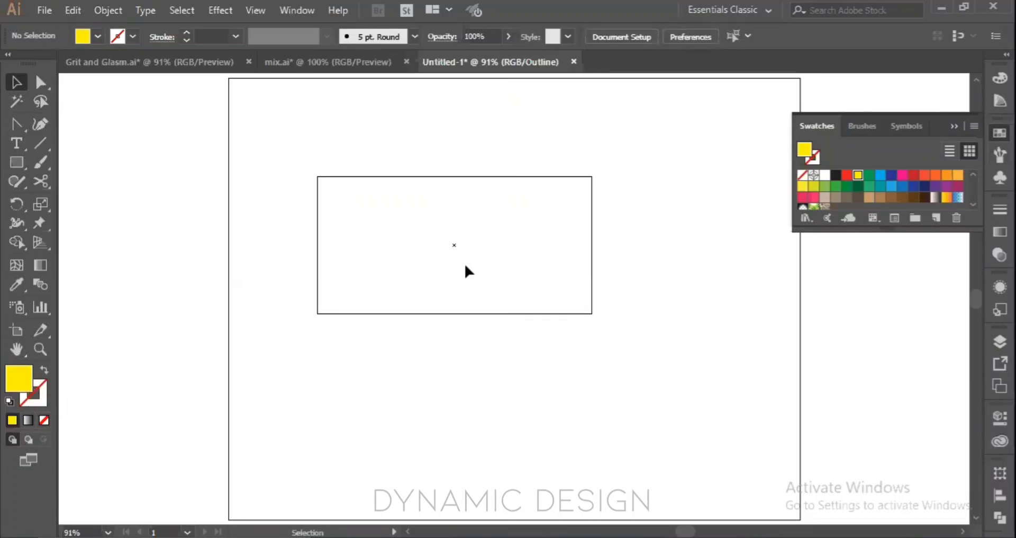
- Switch back to Preview and delete the yellow rectangle
key("ctrl+y")
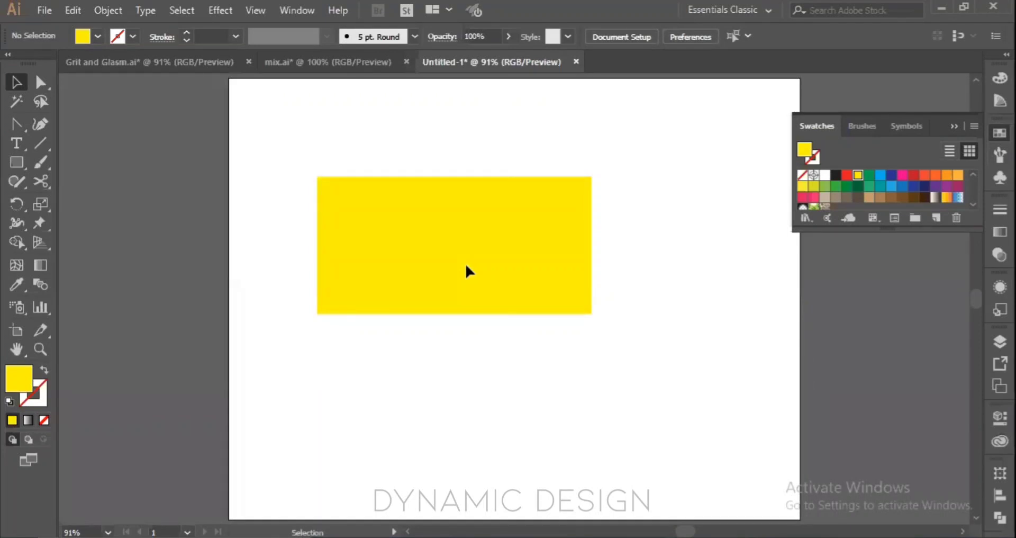
left_click(538, 232)
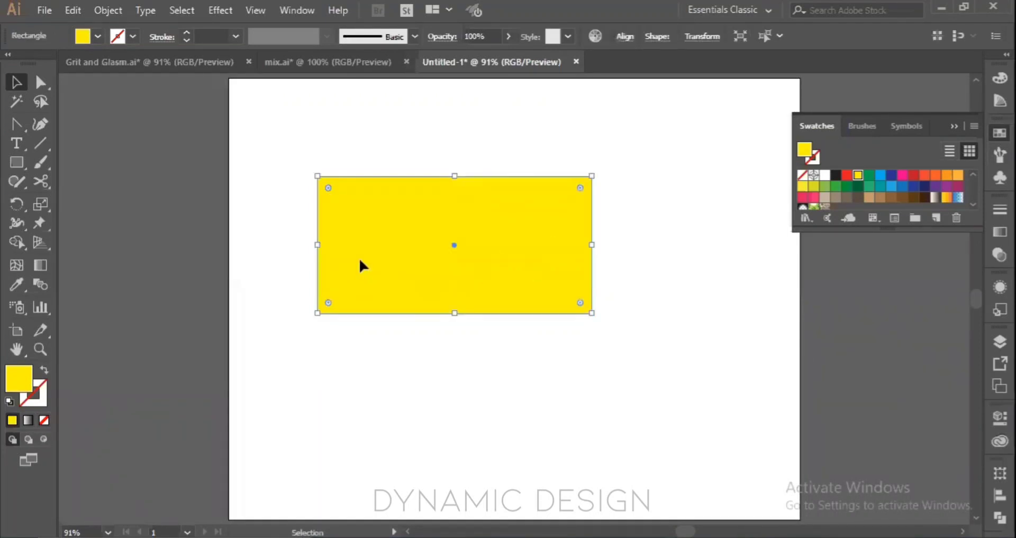
key("Delete")
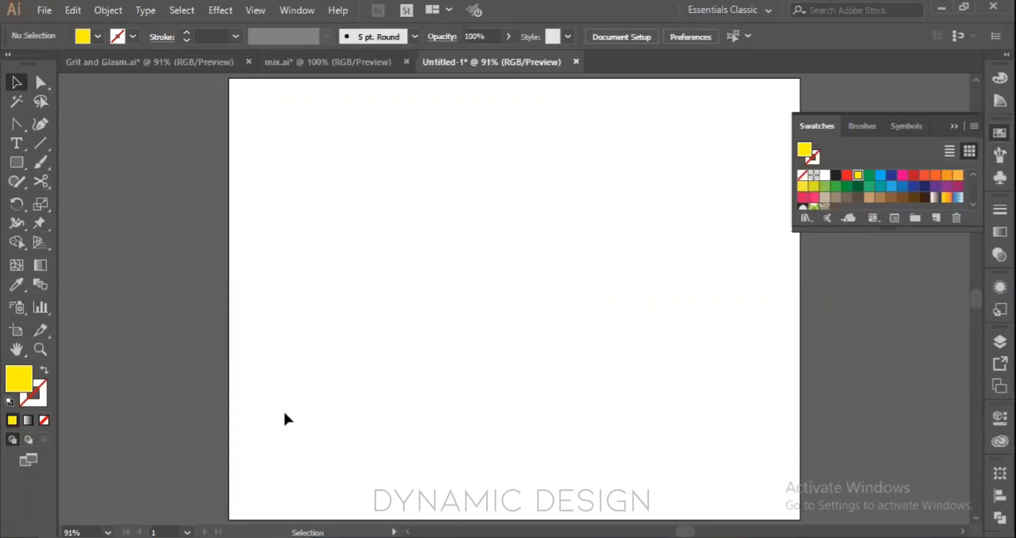
- Place a single stray anchor point with the Pen tool in the artboard's upper left area, deselect it and switch to Outline view
left_click(16, 124)
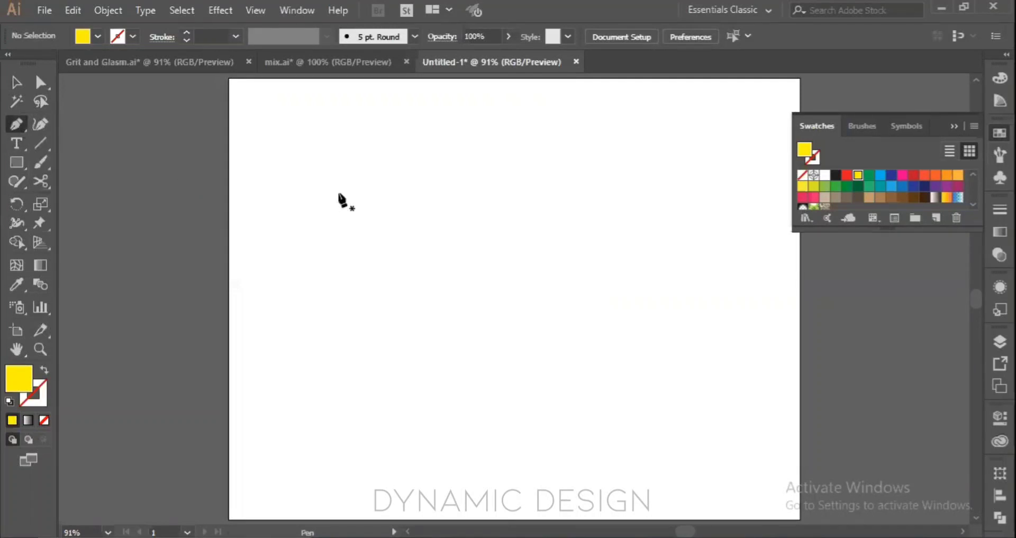
left_click(379, 192)
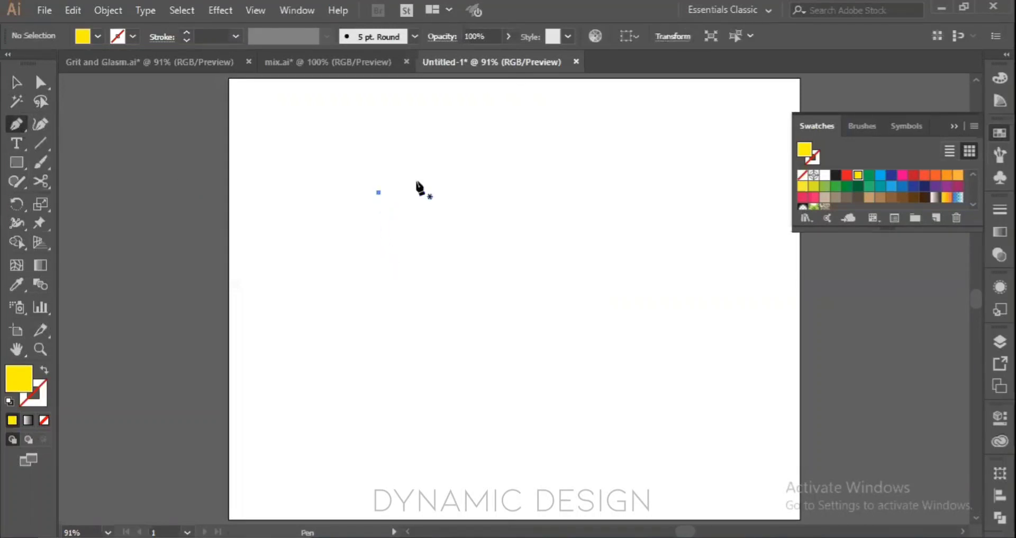
key("v")
left_click(483, 244)
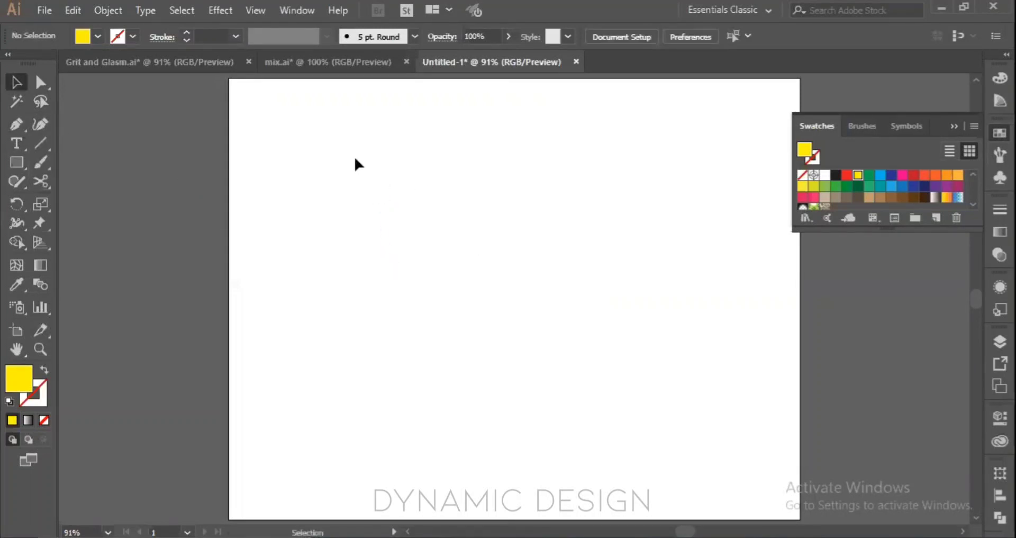
key("ctrl+y")
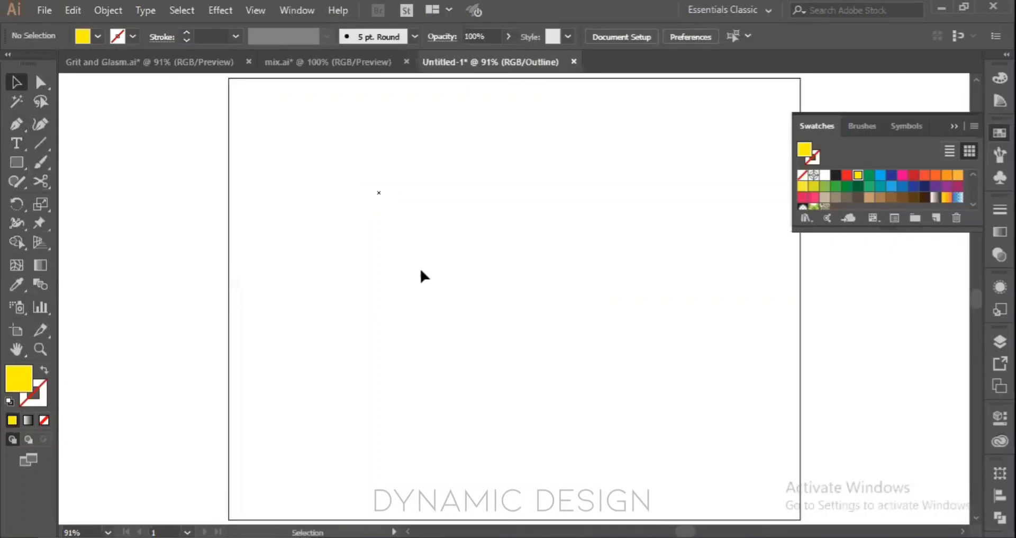
- Marquee-select the stray anchor point in Outline view and delete it
left_click_drag(348, 171, 422, 249)
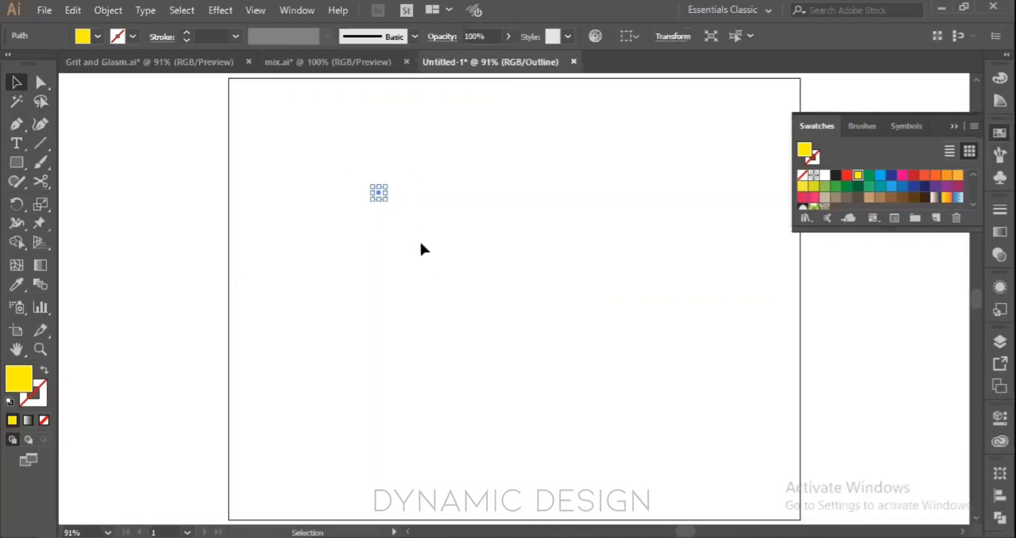
left_click(422, 244)
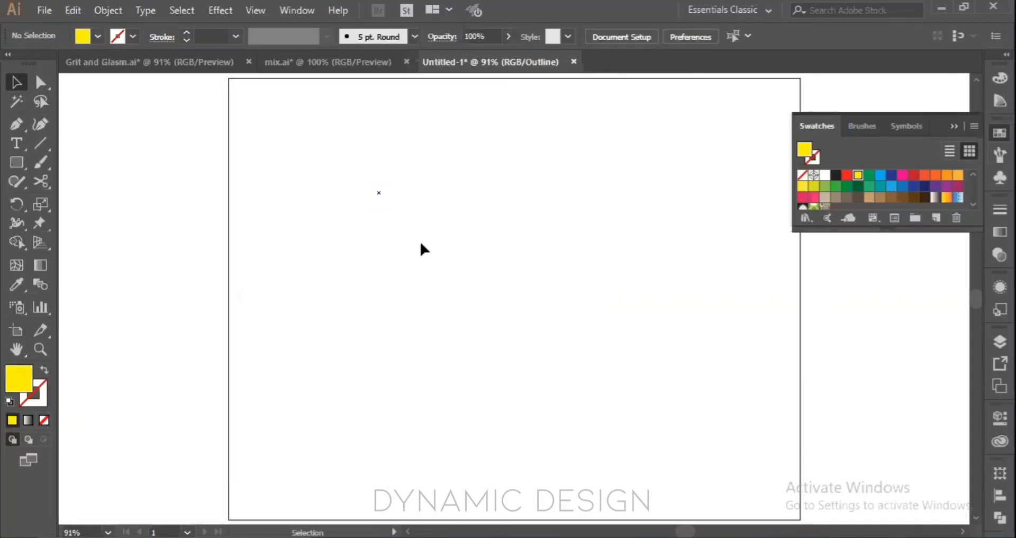
left_click_drag(348, 140, 402, 248)
left_click(404, 247)
- Return to Preview and draw a yellow circle in the artboard's upper left area with the Ellipse tool
left_click(17, 162)
left_click(67, 199)
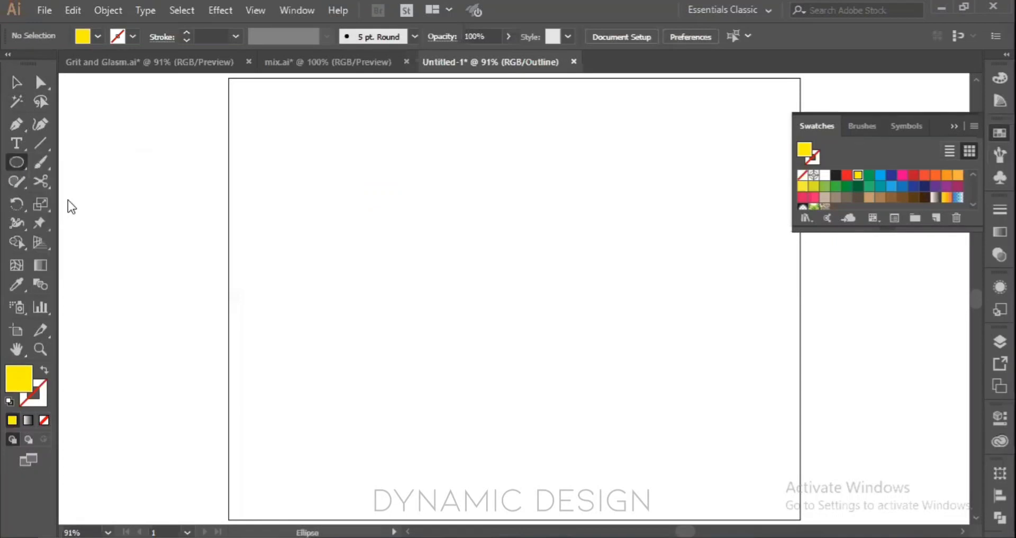
key("ctrl+y")
left_click_drag(386, 190, 446, 248)
- Give the circle a black stroke and raise its stroke weight to 9 pt
left_click(42, 397)
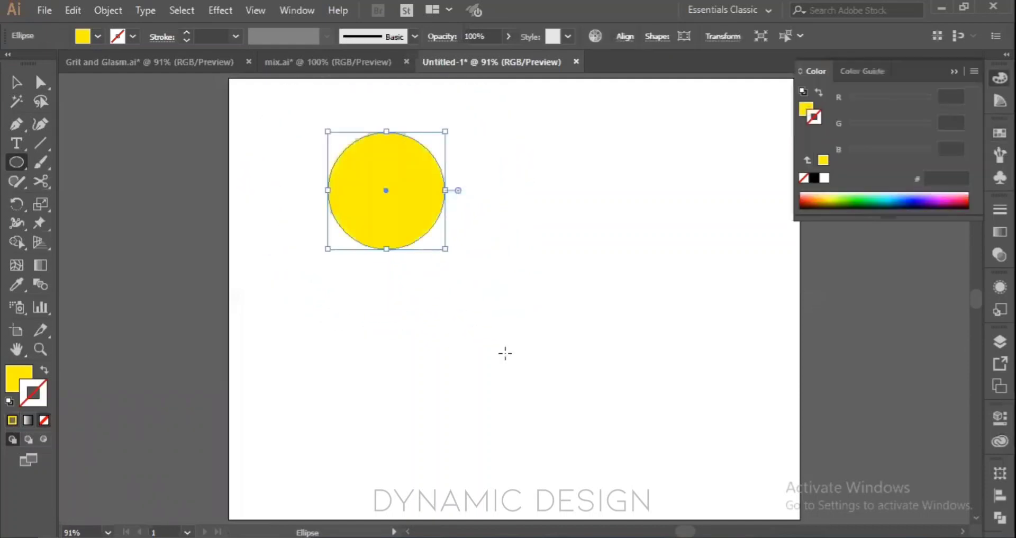
left_click(813, 178)
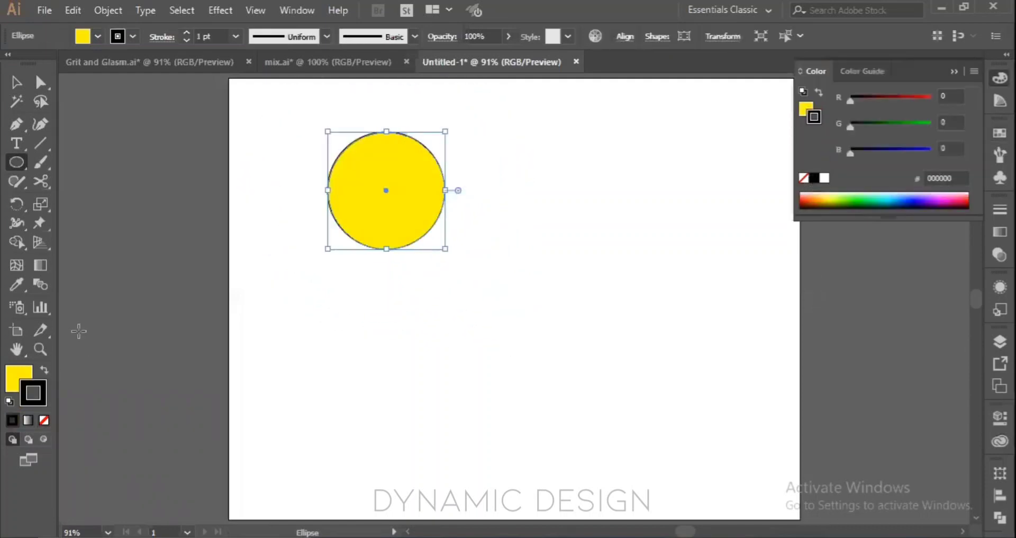
left_click(15, 373)
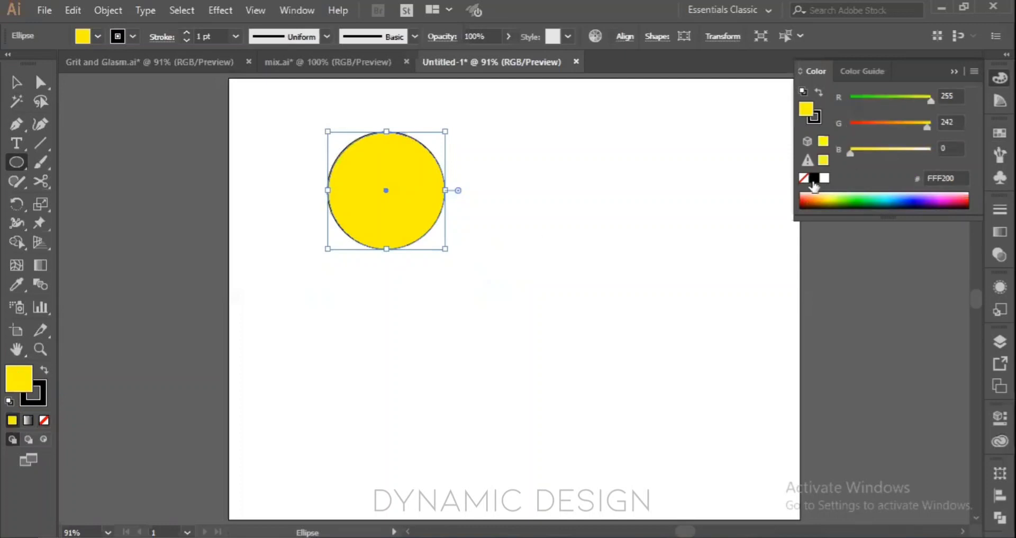
left_click(187, 32)
left_click(187, 33)
left_click(187, 33)
left_click(186, 33)
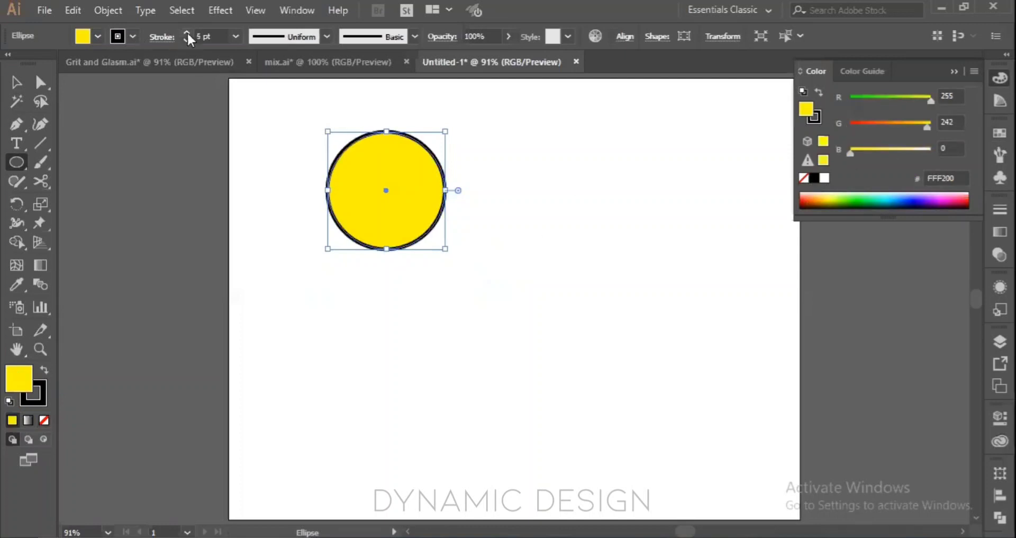
left_click(187, 33)
left_click(186, 33)
left_click(187, 33)
left_click(187, 33)
- Set the circle's fill to None and deselect it
left_click(44, 421)
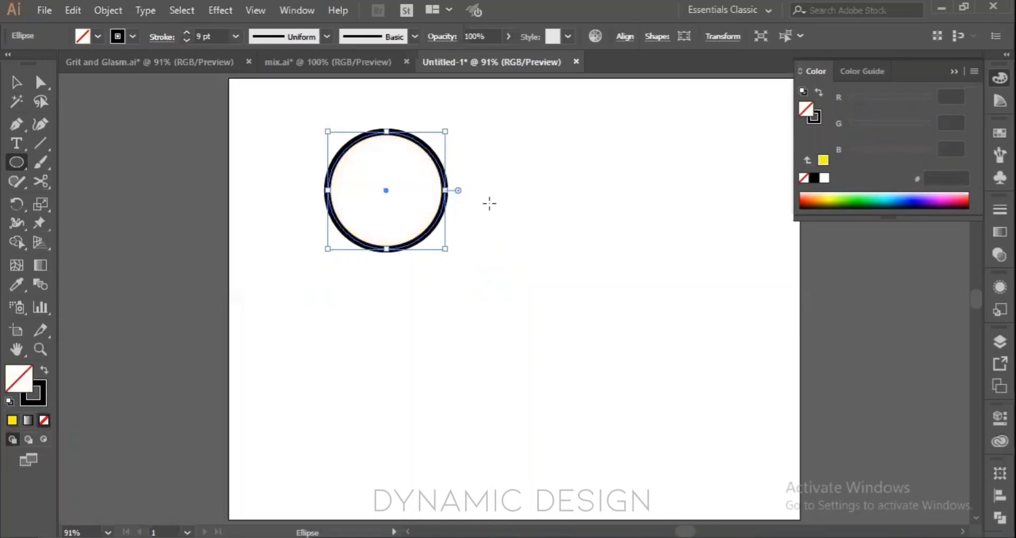
key("v")
left_click(486, 178)
- Duplicate the circle horizontally to its right so that the two circles touch at their edges
scroll(418, 205, "up", 2)
key("space")
left_click_drag(404, 199, 413, 280)
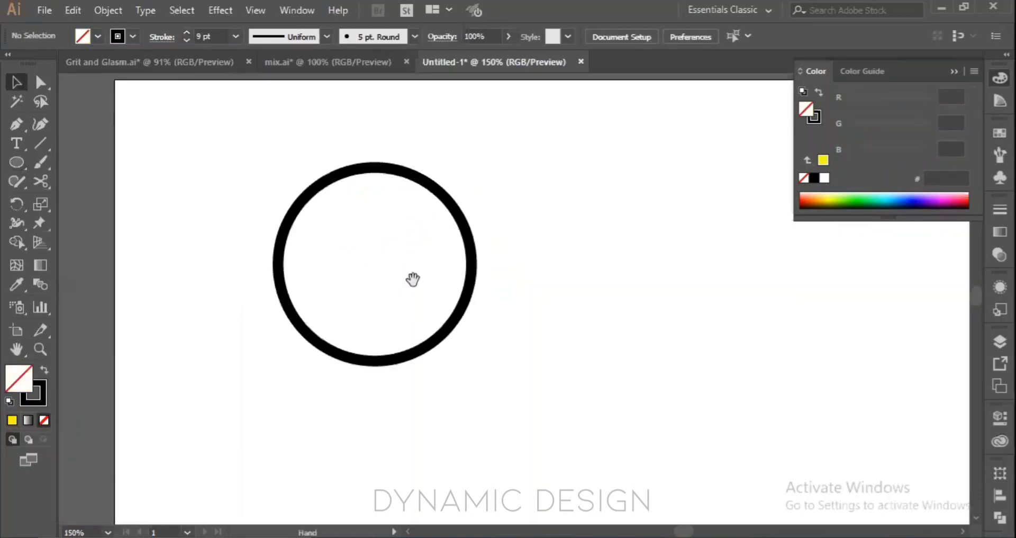
left_click(465, 308)
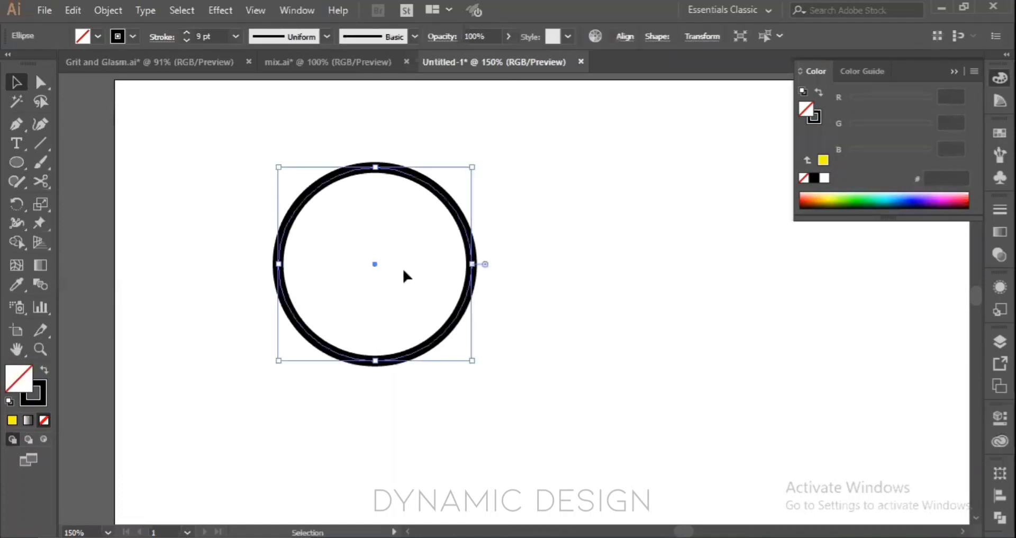
left_click_drag(375, 263, 568, 264)
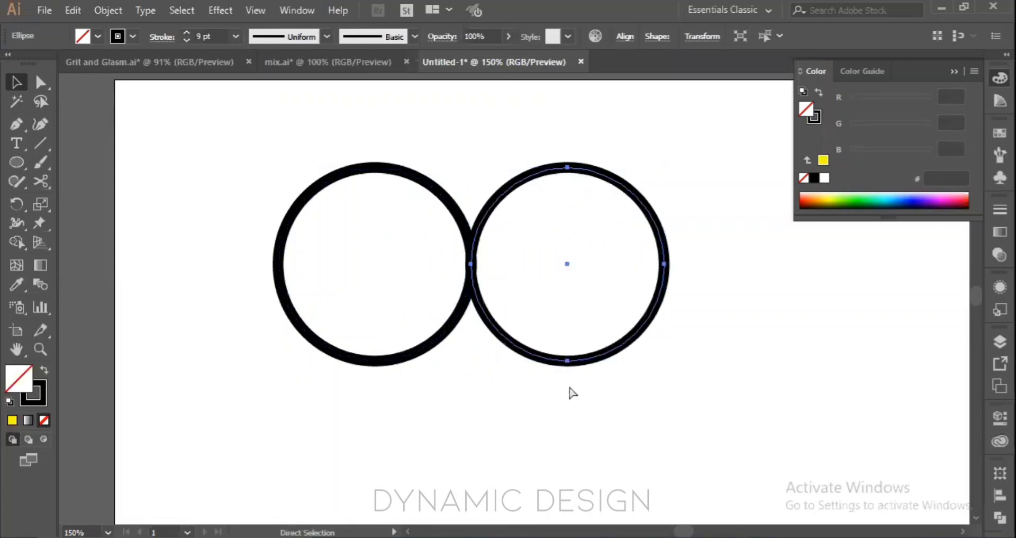
- Check how the two circles meet in Outline view and return to Preview
key("ctrl+y")
left_click(507, 407)
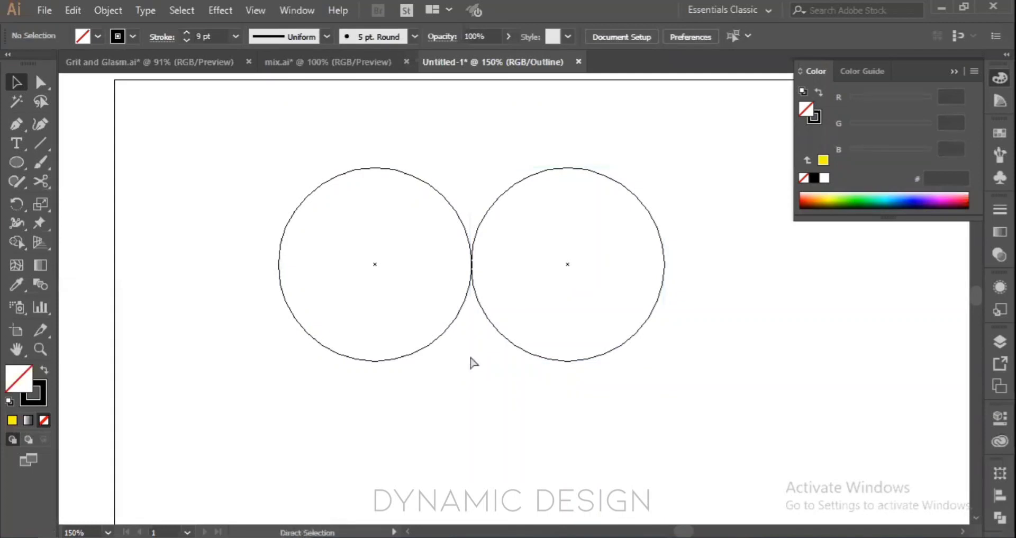
key("ctrl+y")
- Try to position the right circle exactly against the left circle's edge in Preview and deselect it
scroll(471, 263, "up", 2)
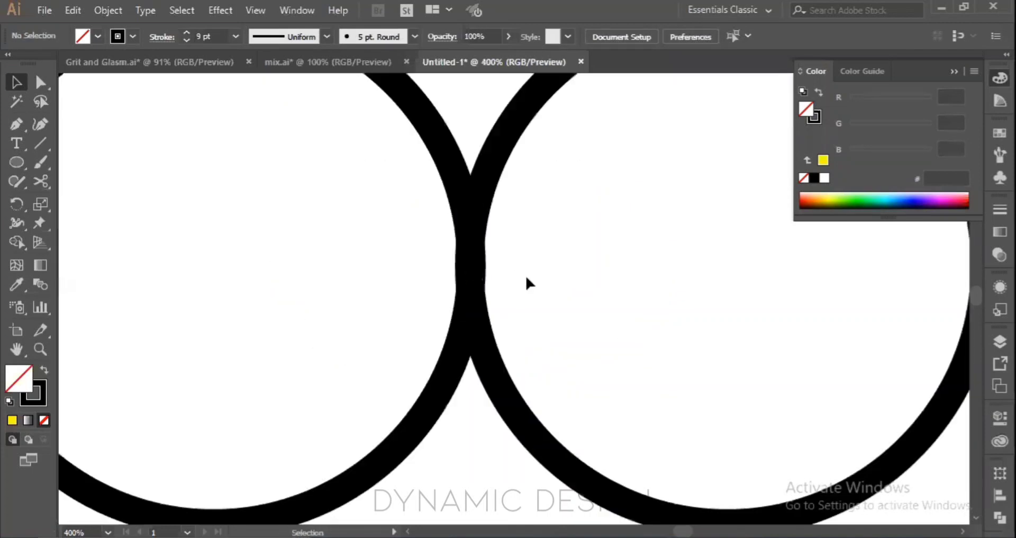
left_click_drag(531, 281, 428, 248)
left_click(376, 246)
left_click_drag(519, 288, 445, 208)
left_click(506, 352)
left_click_drag(497, 380, 498, 381)
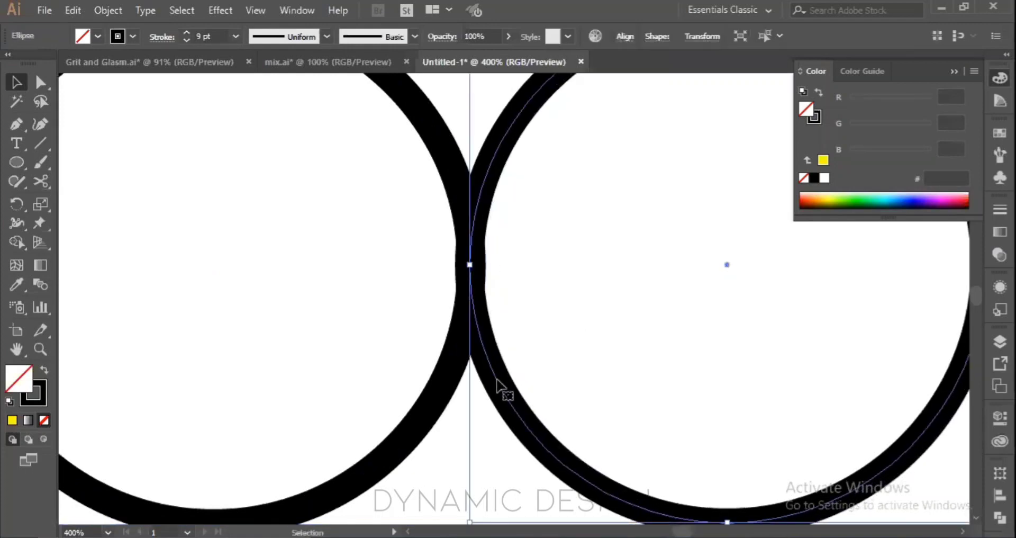
left_click(551, 344)
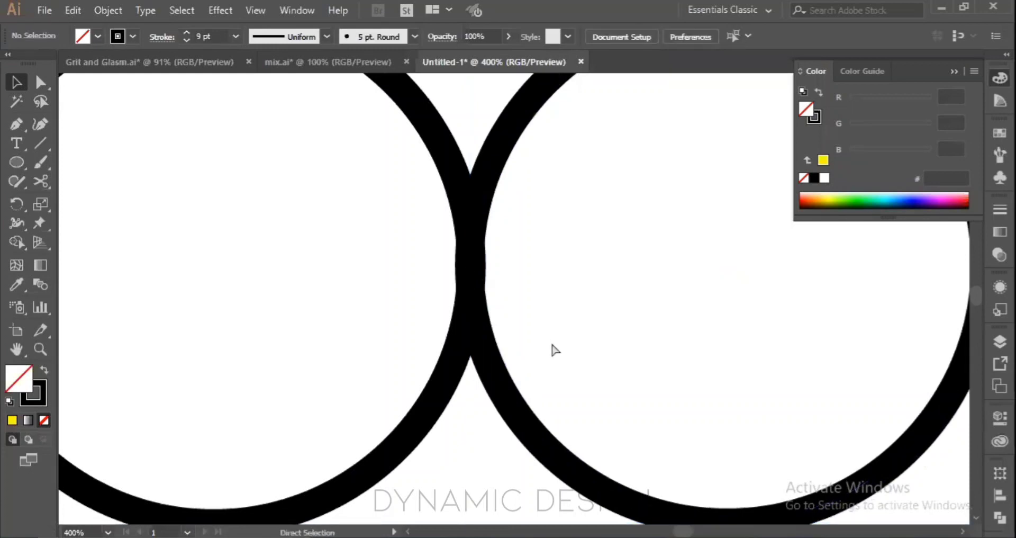
- Switch to Outline view and move the right circle so its path just touches the left circle without overlapping
key("ctrl+y")
scroll(490, 277, "up", 6)
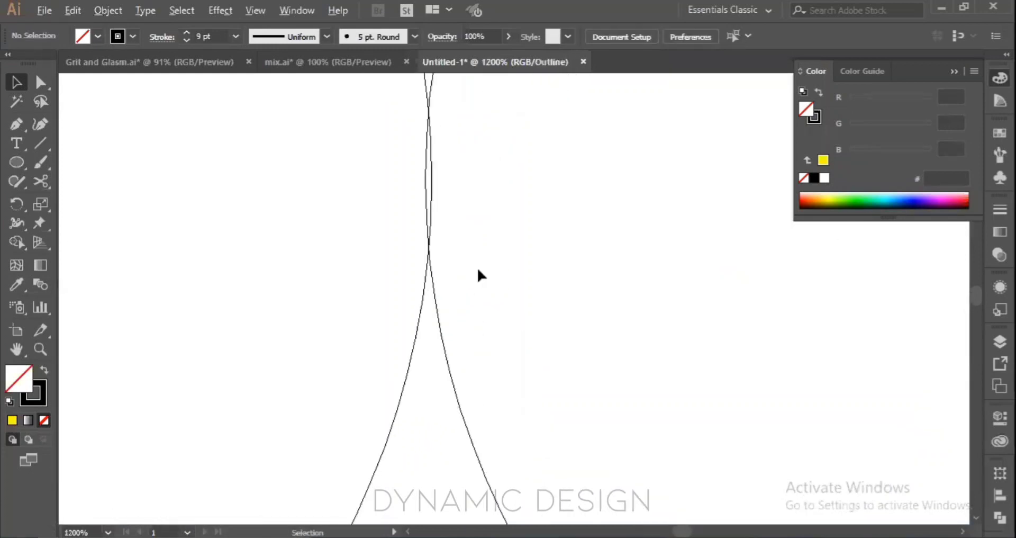
left_click_drag(478, 251, 538, 281)
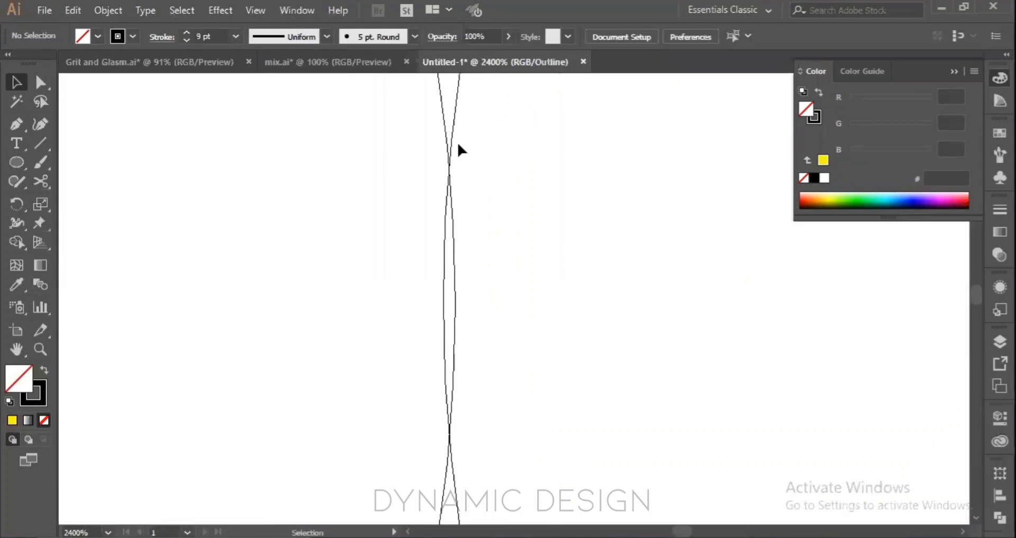
left_click_drag(453, 146, 466, 150)
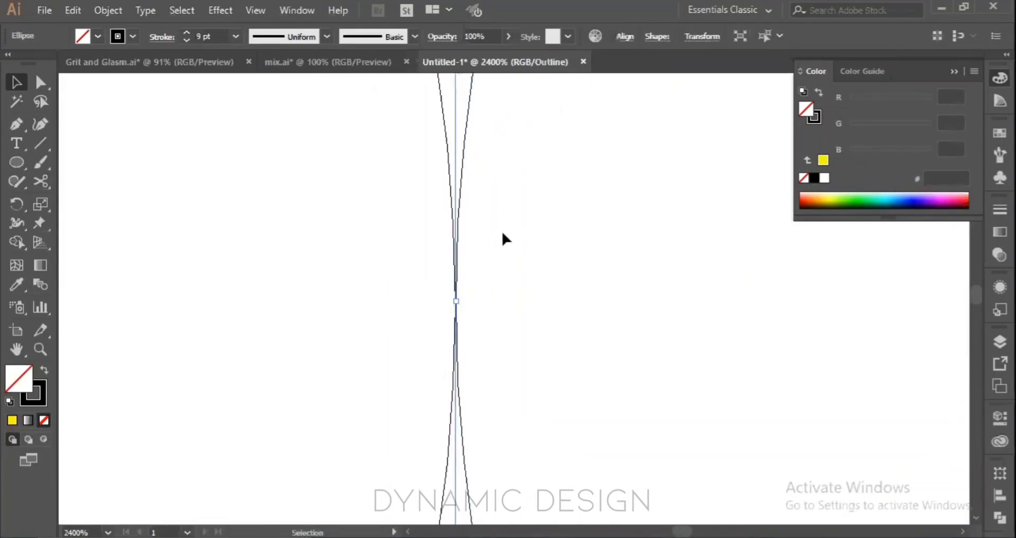
- Return to Preview, examine the joint between the two stroked circles and deselect the right circle
scroll(505, 239, "down", 7)
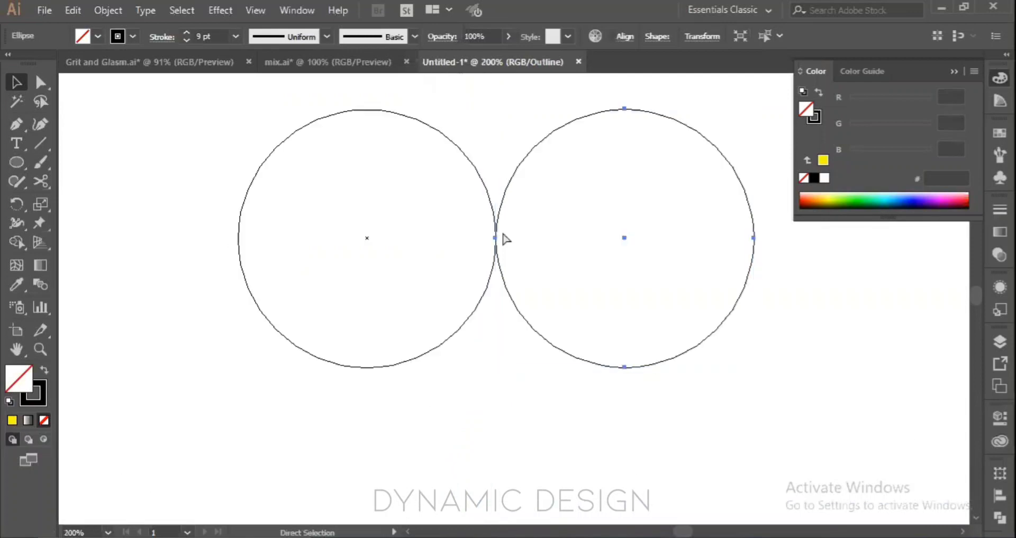
key("ctrl+y")
key("v")
scroll(504, 236, "up", 5)
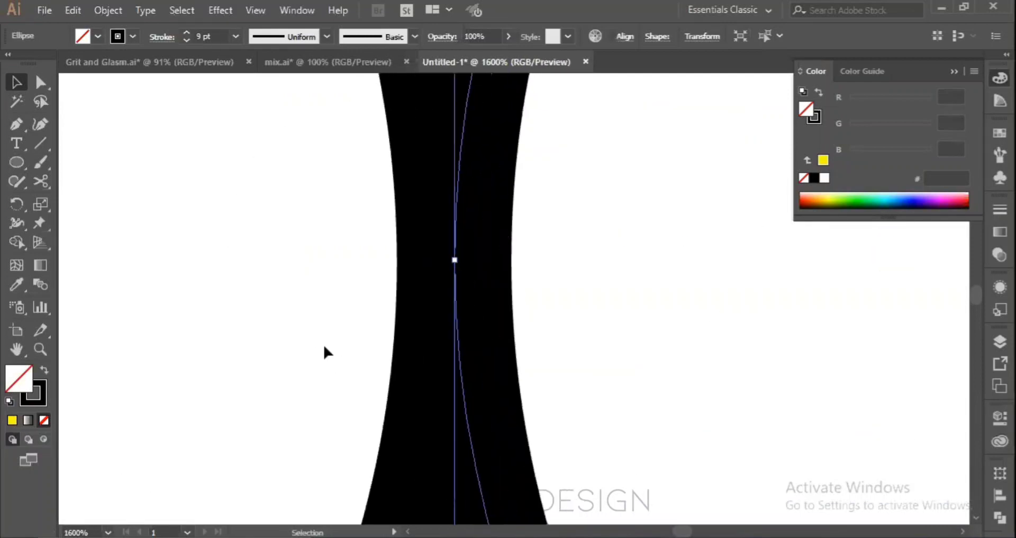
left_click(561, 275)
scroll(558, 374, "down", 6)
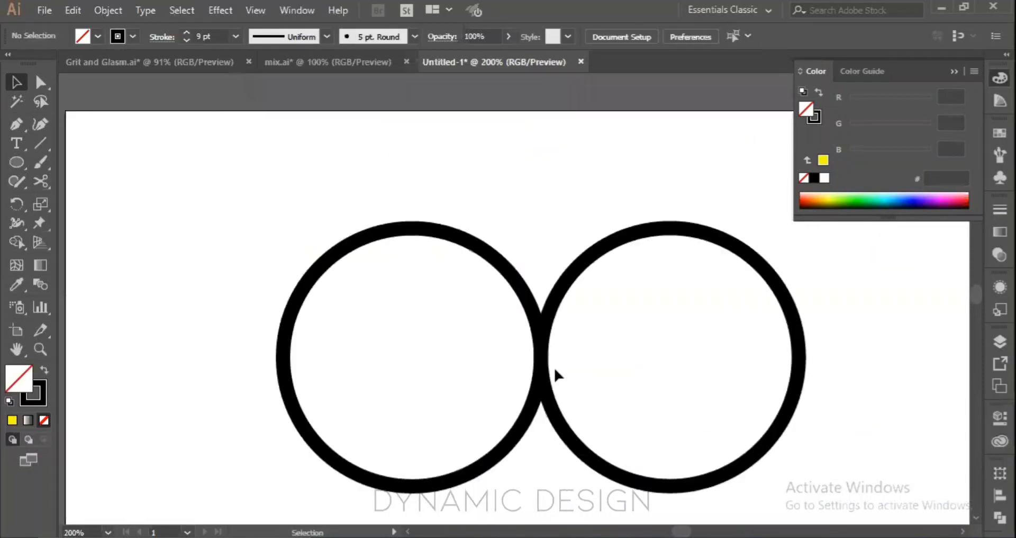
scroll(556, 375, "down", 2)
key("ctrl+0")
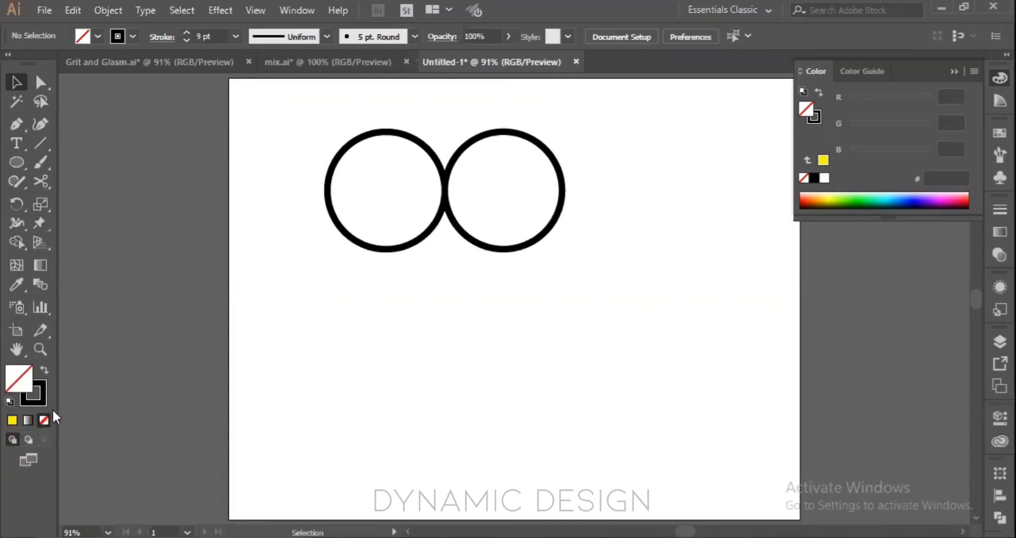
- Switch to the Zoom meeting in the browser, read the participants' chat messages and close the chat
key("alt+Tab")
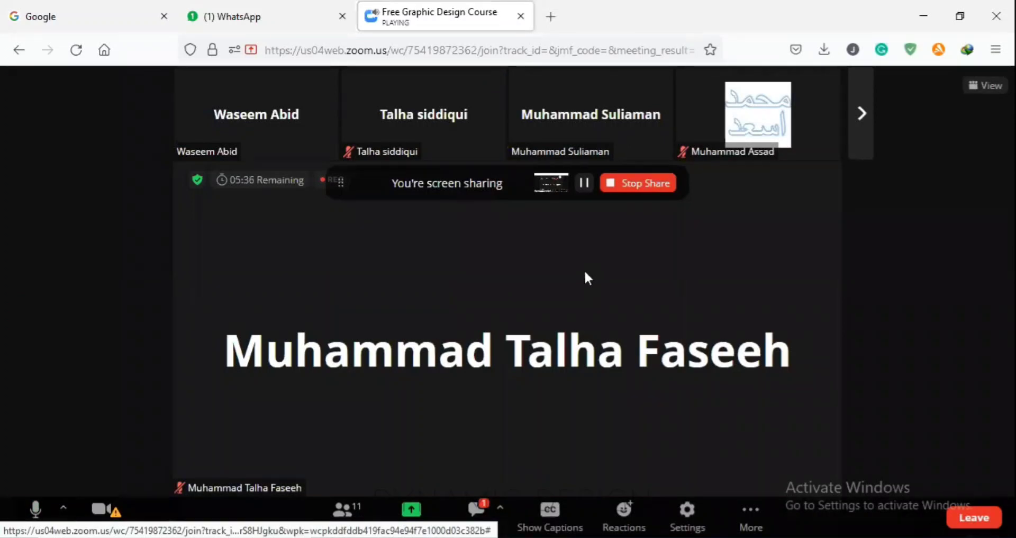
left_click(477, 517)
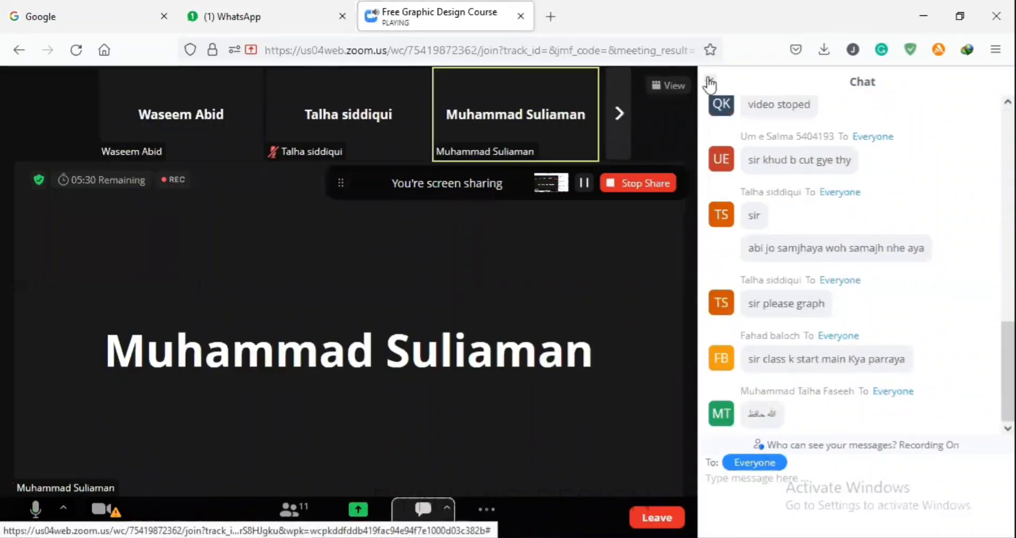
left_click(710, 82)
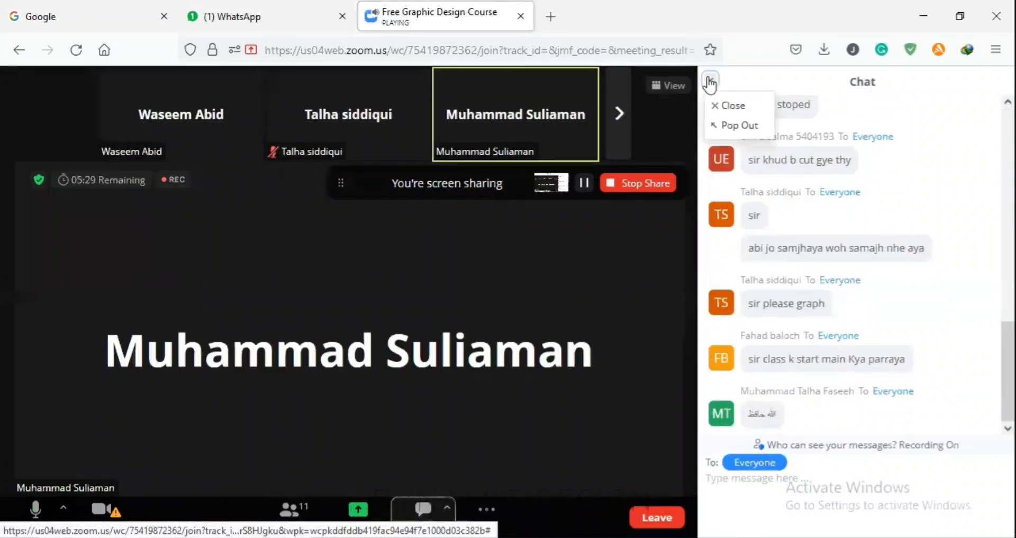
left_click(733, 106)
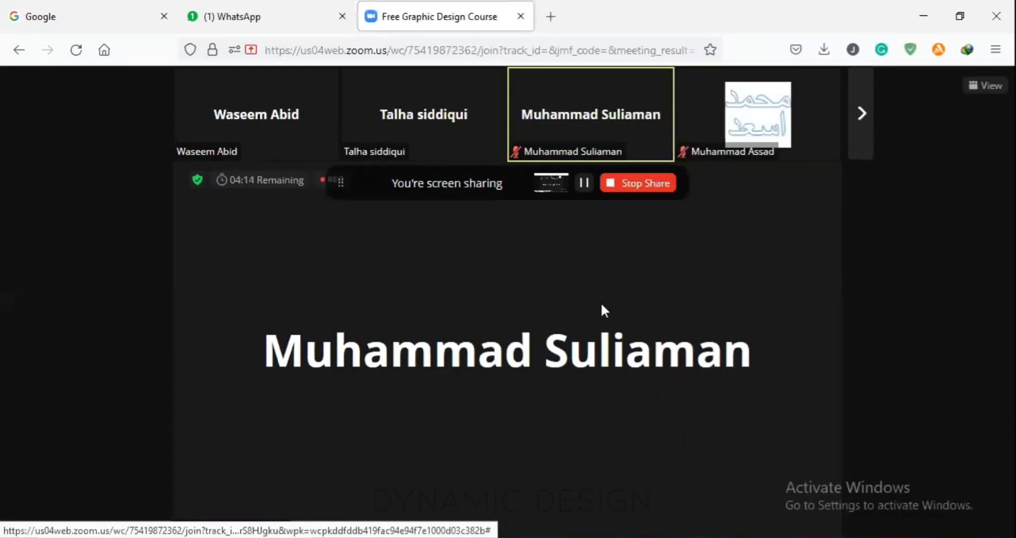
mouse_move(601, 304)
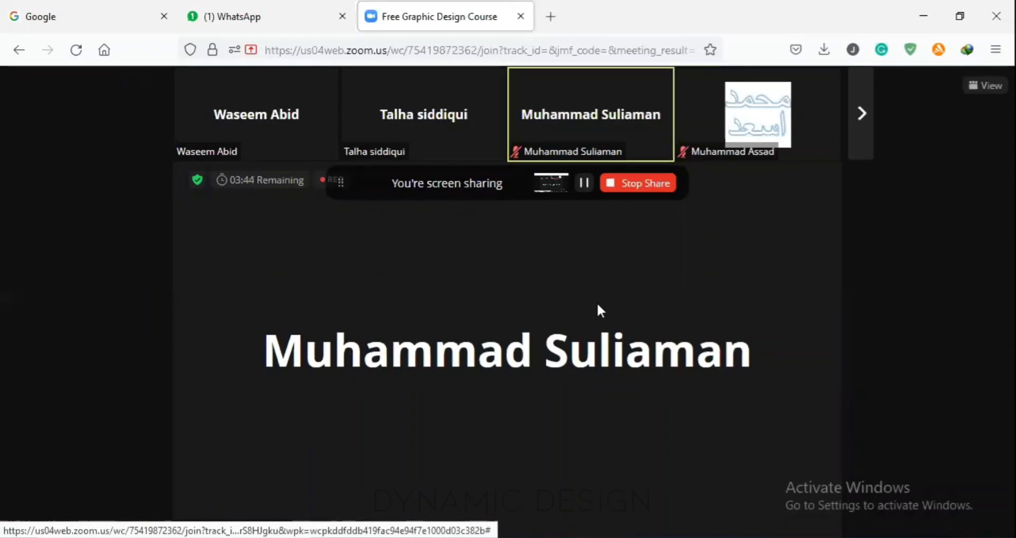
mouse_move(525, 501)
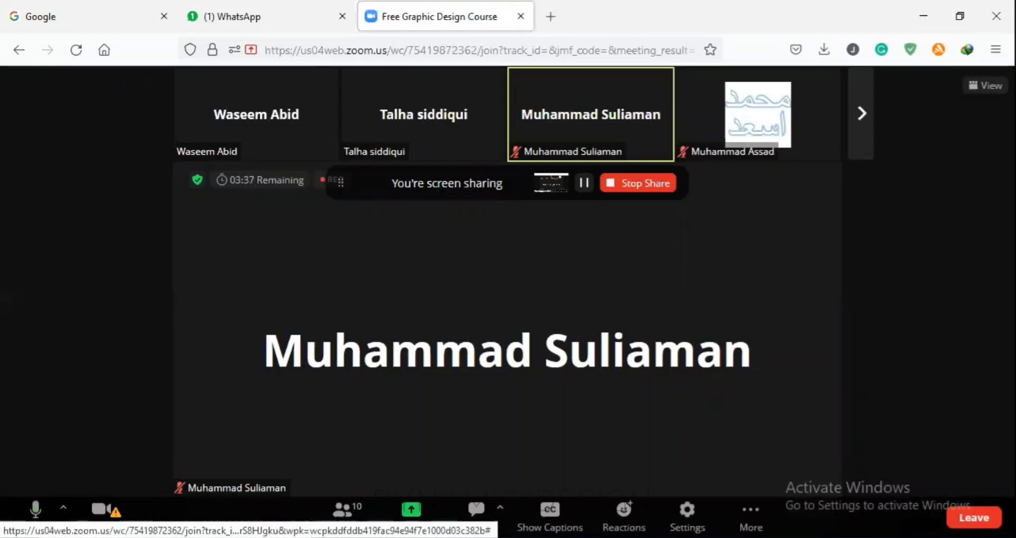
mouse_move(706, 537)
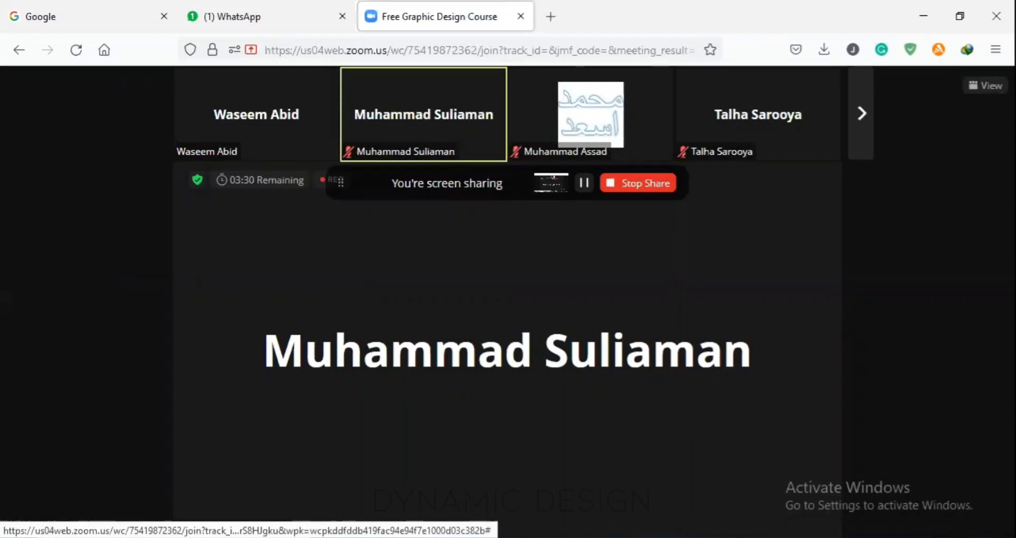
mouse_move(508, 537)
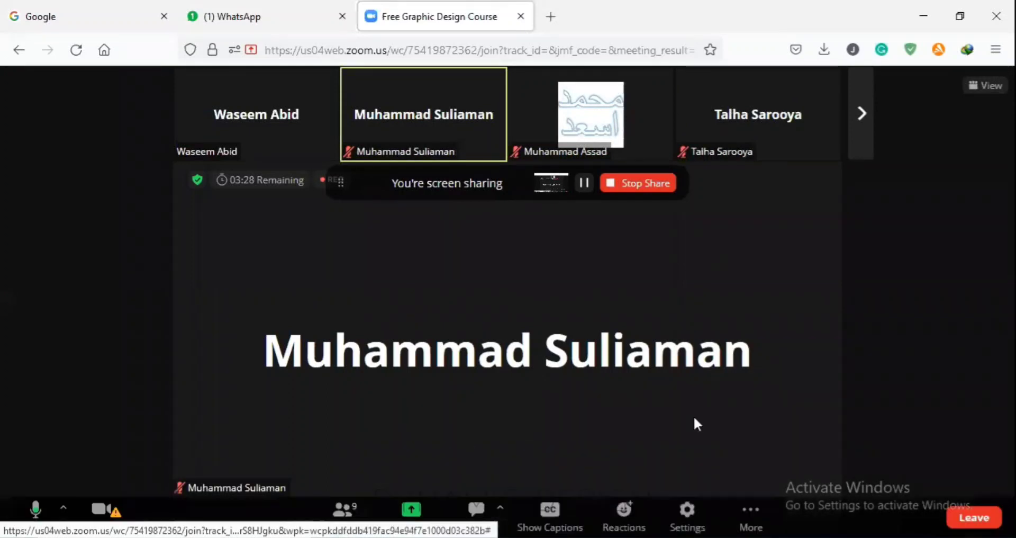